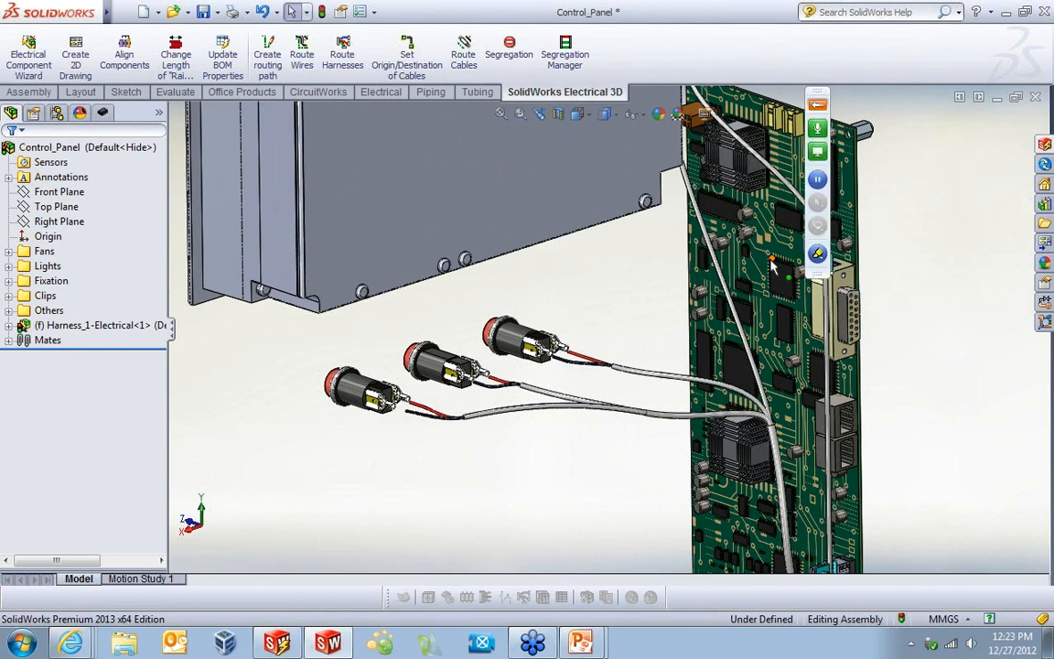
Examine the harness routing in the Control_Panel assembly, from the indicator lights and board connector to the rocker switch and fan.
{"action": "scroll", "coordinate": [821, 445], "scroll_direction": "up", "scroll_amount": 3}
{"action": "scroll", "coordinate": [703, 508], "scroll_direction": "down", "scroll_amount": 3}
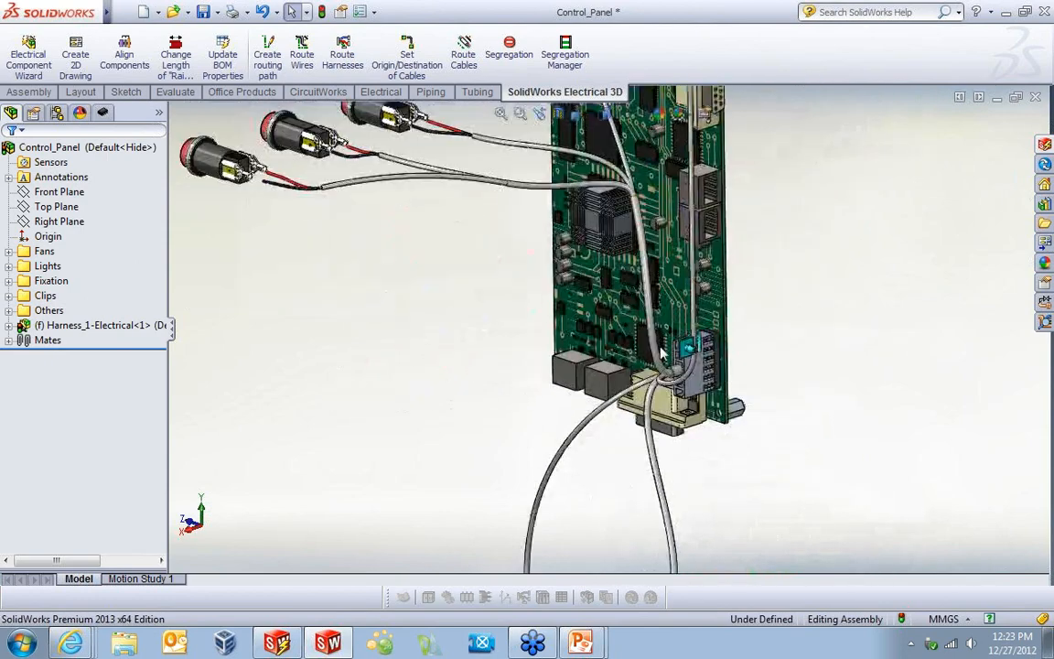
{"action": "scroll", "coordinate": [669, 353], "scroll_direction": "down", "scroll_amount": 2}
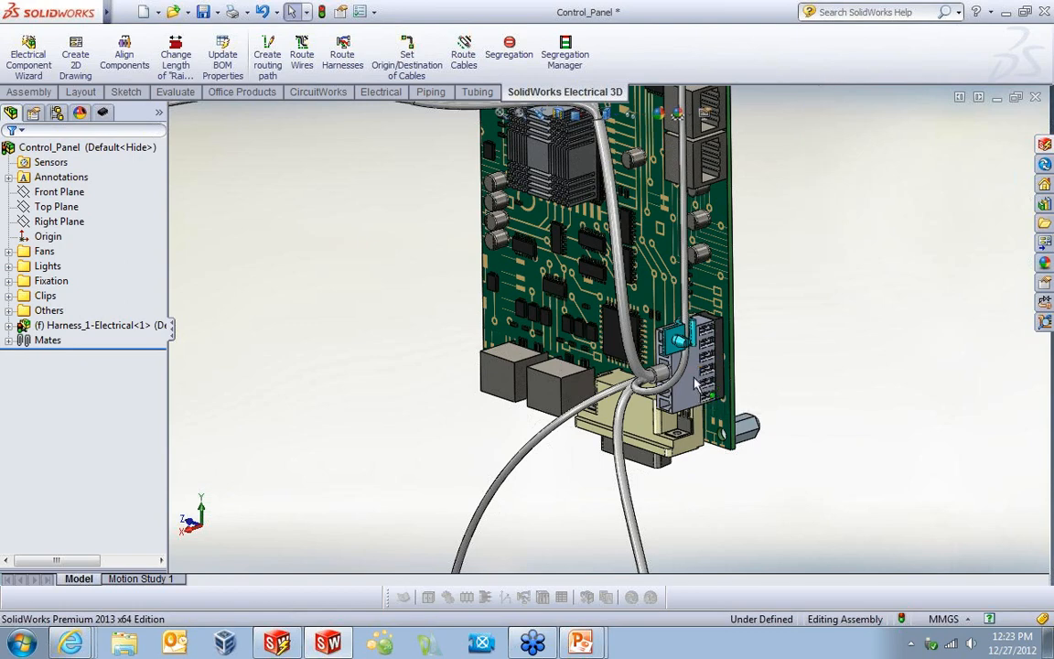
{"action": "left_click", "coordinate": [688, 391]}
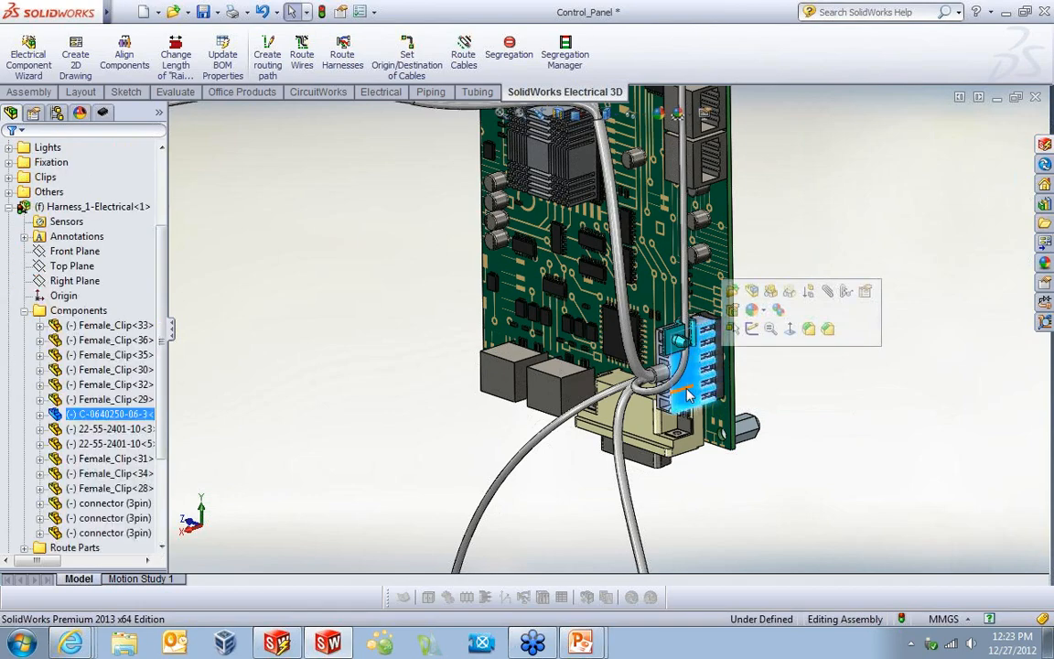
{"action": "left_click", "coordinate": [705, 501]}
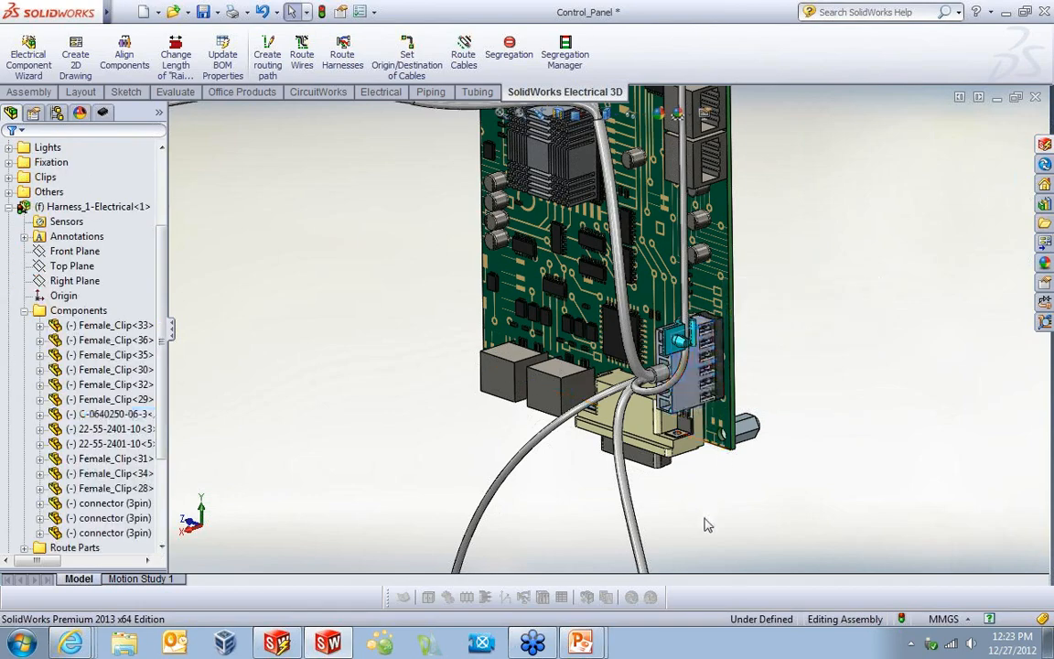
{"action": "scroll", "coordinate": [705, 520], "scroll_direction": "up", "scroll_amount": 2}
{"action": "scroll", "coordinate": [707, 527], "scroll_direction": "up", "scroll_amount": 2}
{"action": "scroll", "coordinate": [522, 490], "scroll_direction": "down", "scroll_amount": 6}
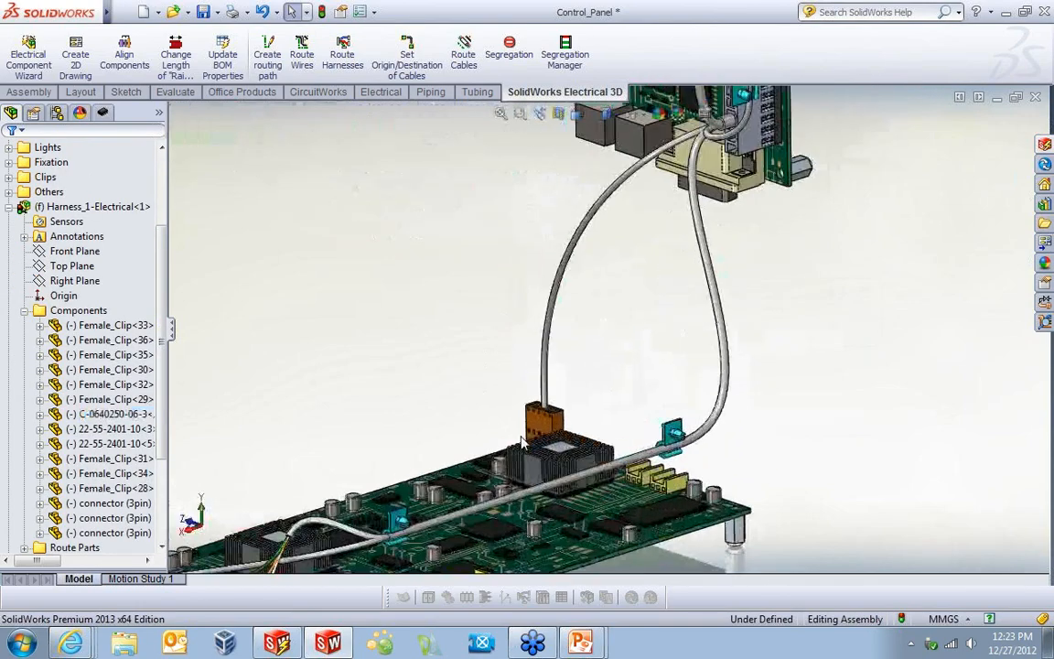
{"action": "scroll", "coordinate": [591, 417], "scroll_direction": "up", "scroll_amount": 3}
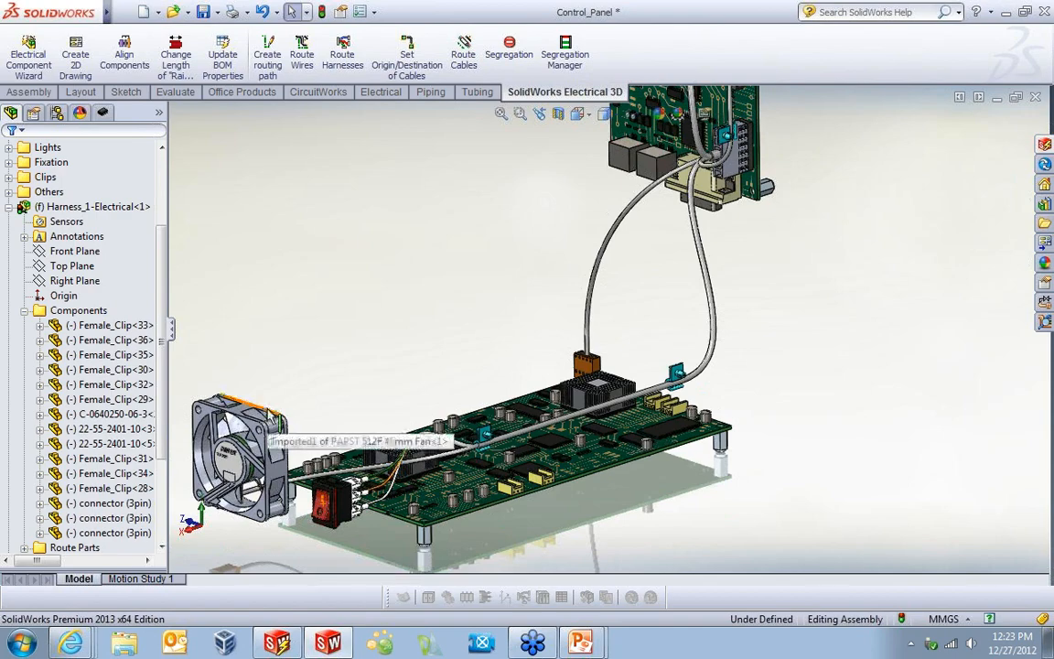
{"action": "scroll", "coordinate": [230, 453], "scroll_direction": "down", "scroll_amount": 3}
{"action": "scroll", "coordinate": [229, 459], "scroll_direction": "down", "scroll_amount": 1}
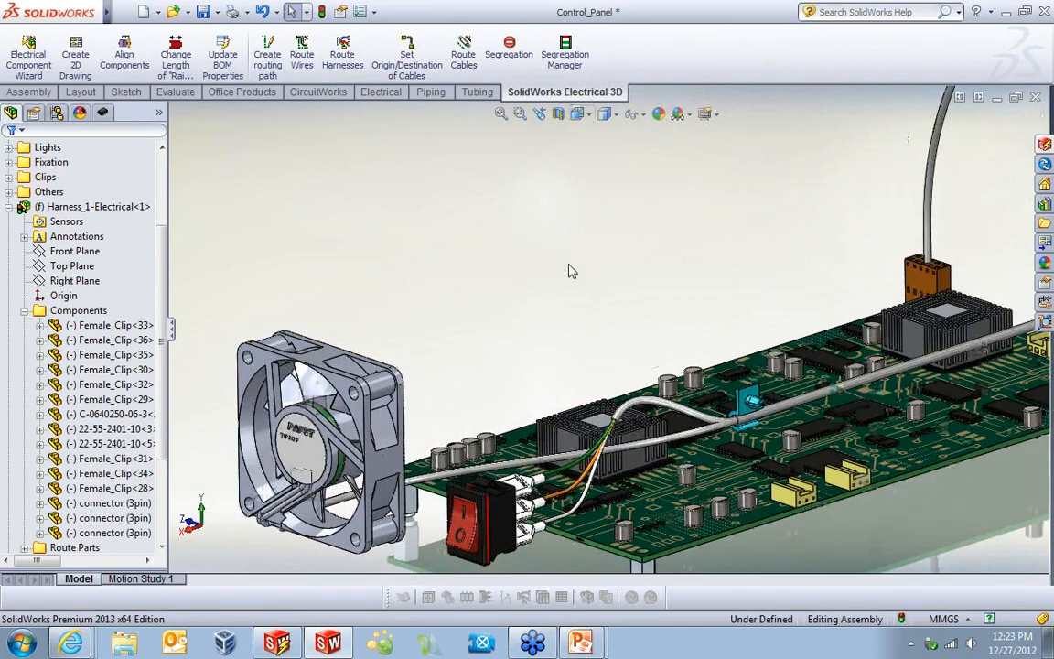
{"action": "scroll", "coordinate": [568, 271], "scroll_direction": "up", "scroll_amount": 3}
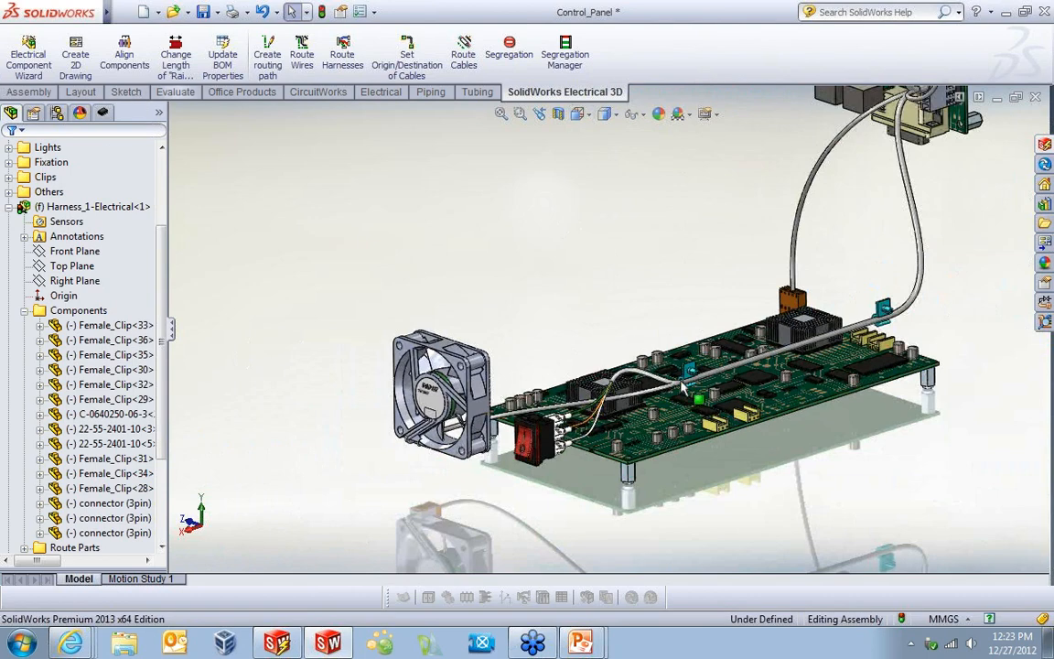
{"action": "left_click", "coordinate": [626, 339]}
{"action": "left_click", "coordinate": [740, 320]}
{"action": "left_click", "coordinate": [1037, 96]}
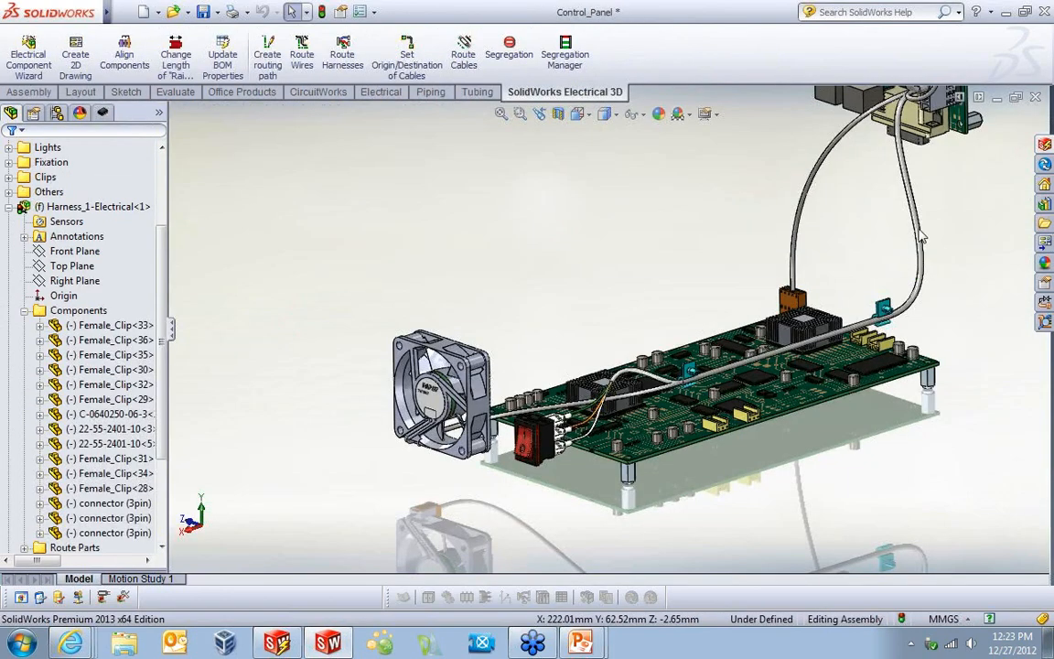
{"action": "left_click", "coordinate": [911, 147]}
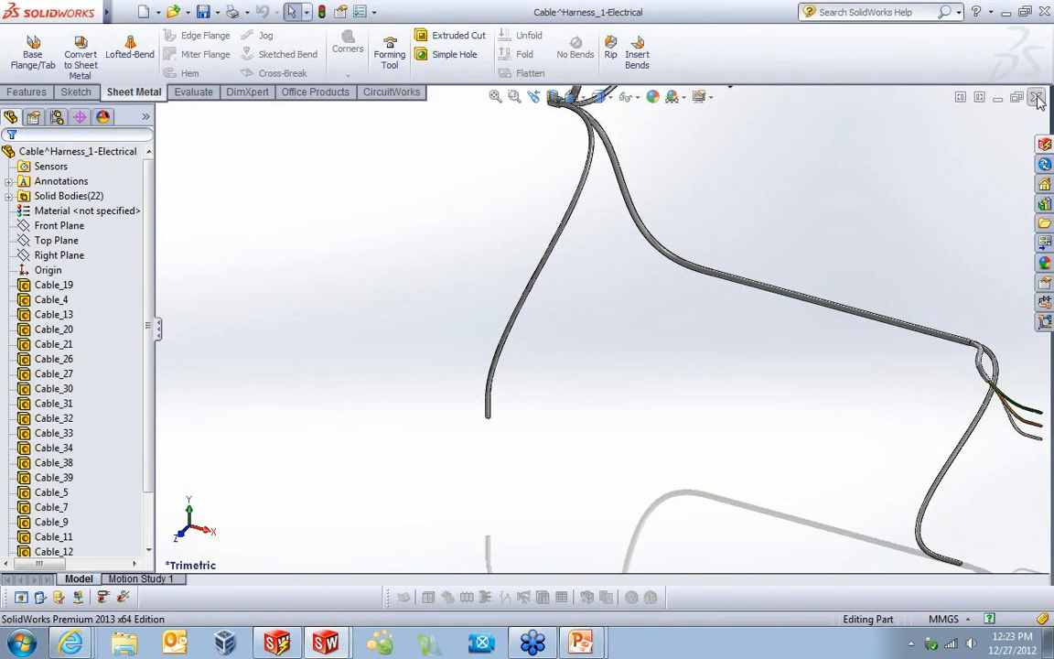
{"action": "left_click", "coordinate": [1038, 98]}
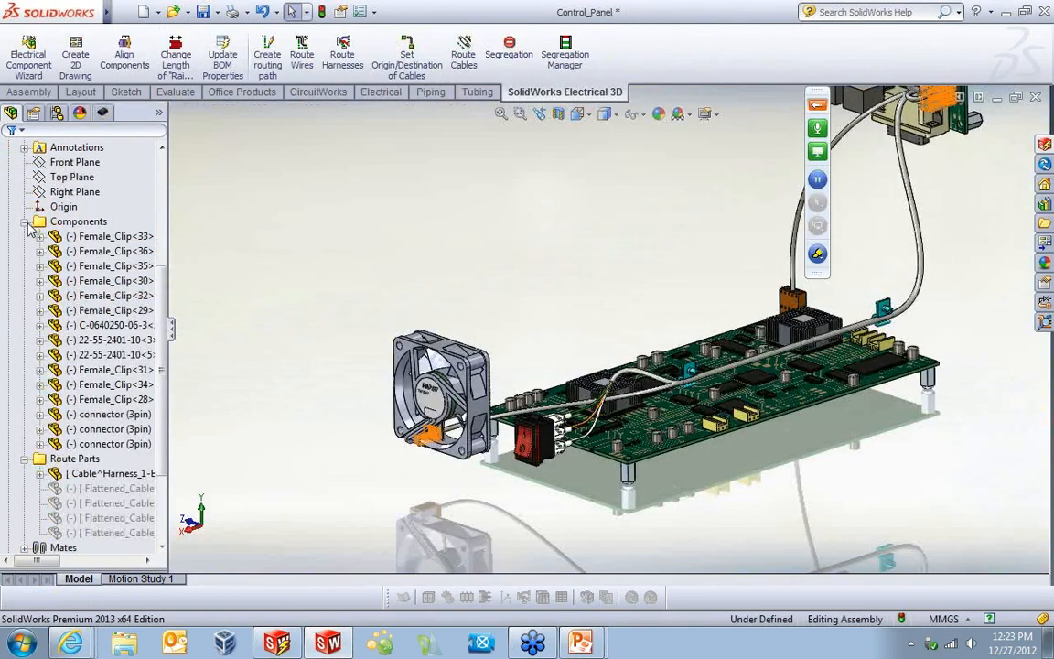
Open the Harness_1-Electrical subassembly in its own window and activate its flattened manufacturing route configuration.
{"action": "left_click", "coordinate": [50, 207]}
{"action": "left_click", "coordinate": [57, 223]}
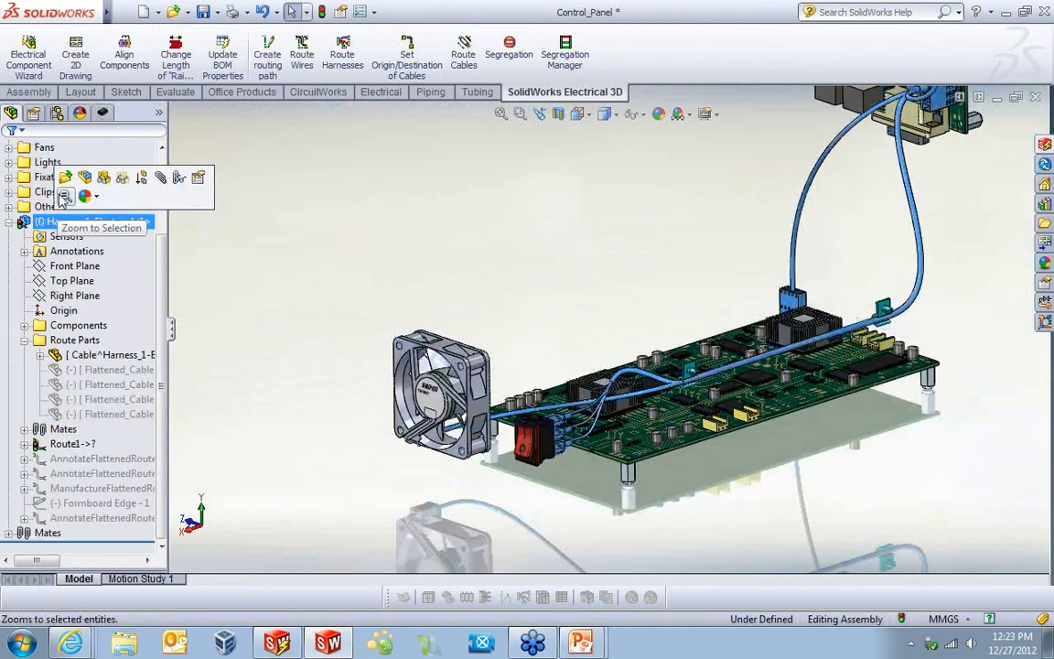
{"action": "left_click", "coordinate": [78, 180]}
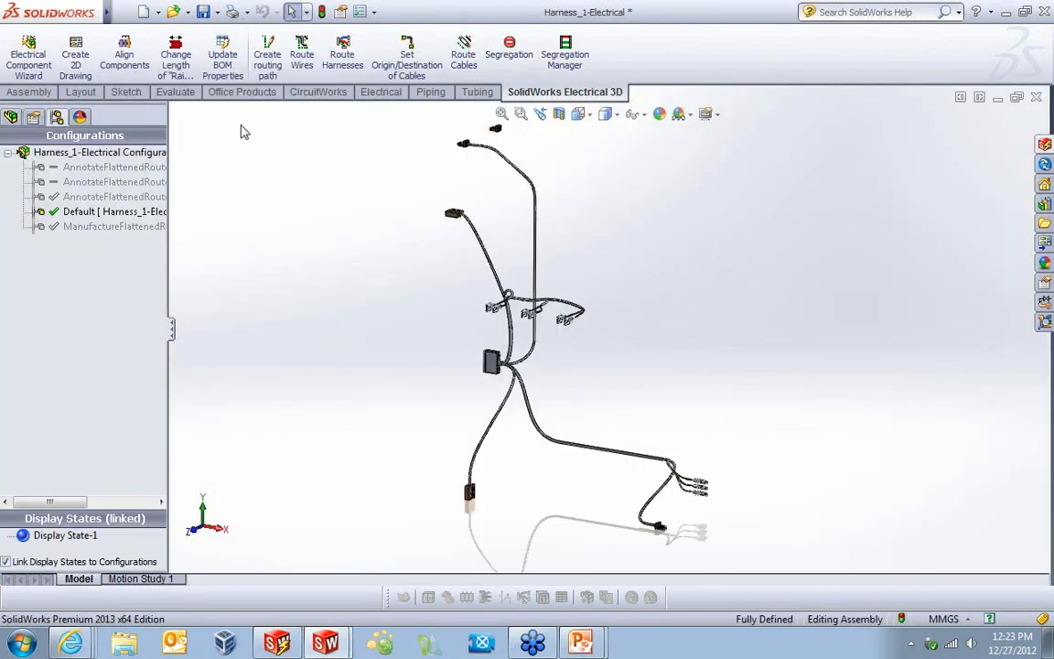
{"action": "double_click", "coordinate": [92, 227]}
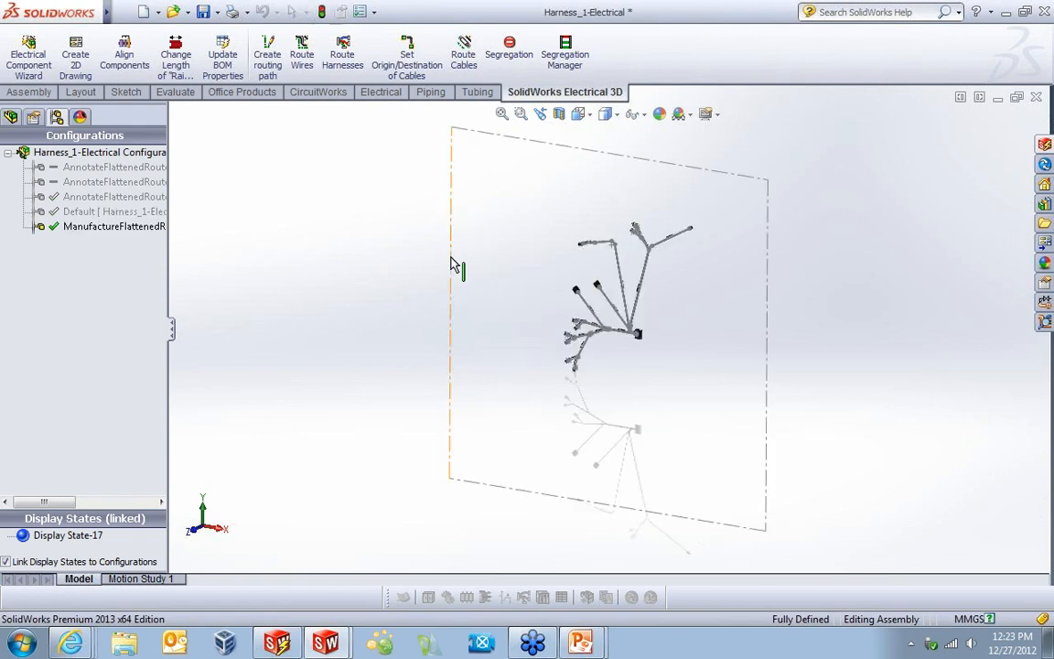
Examine the segment lengths on the flattened harness and close the harness assembly, discarding all changes.
{"action": "left_click", "coordinate": [539, 113]}
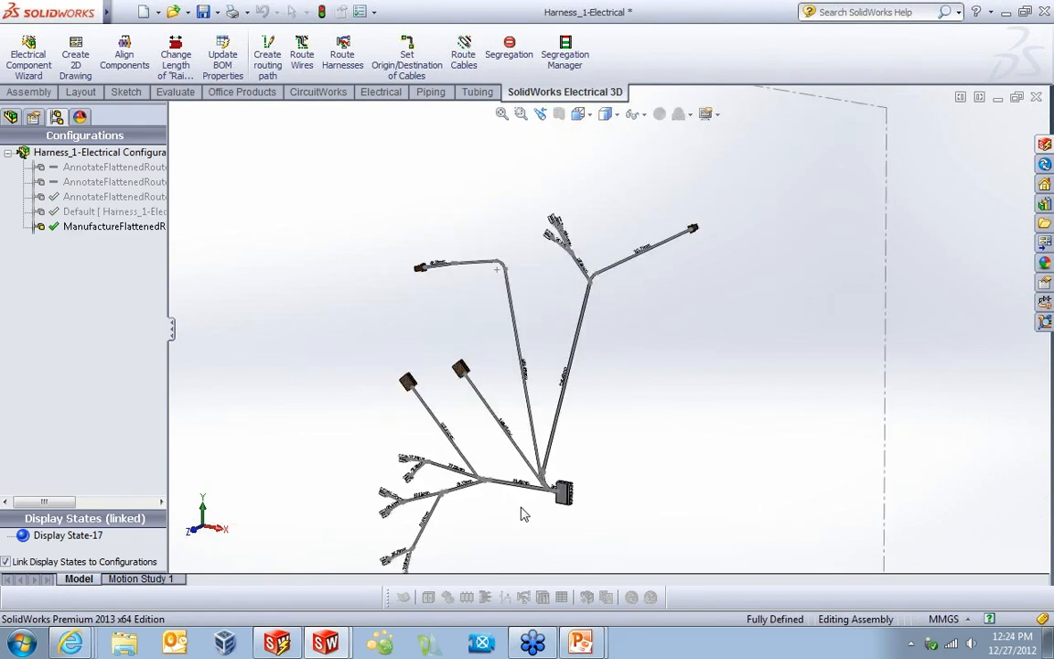
{"action": "scroll", "coordinate": [523, 510], "scroll_direction": "down", "scroll_amount": 2}
{"action": "scroll", "coordinate": [586, 325], "scroll_direction": "down", "scroll_amount": 4}
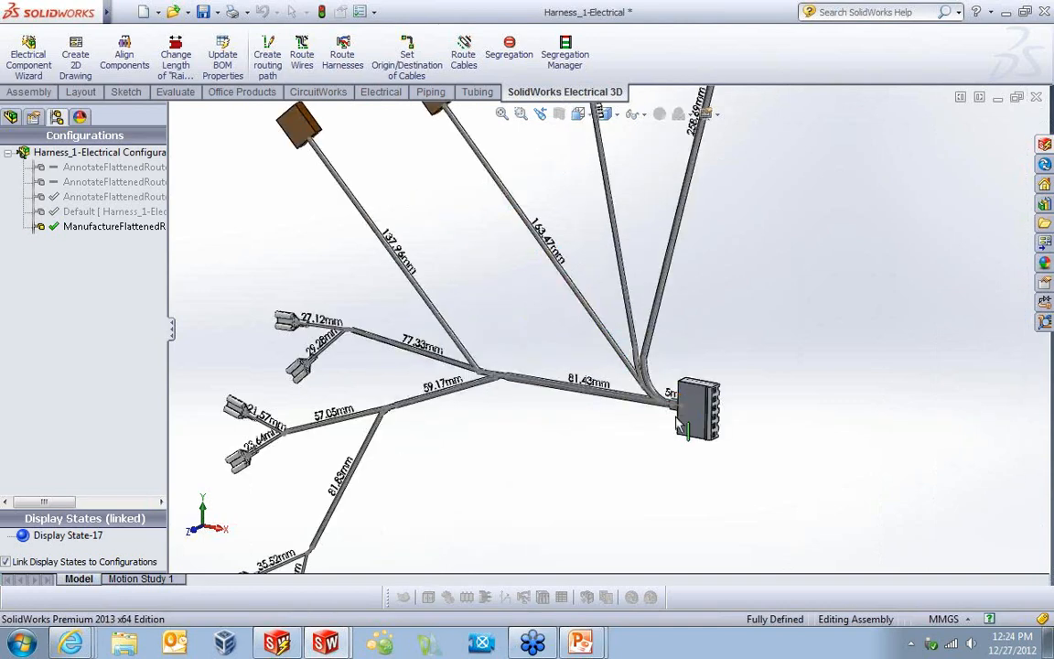
{"action": "scroll", "coordinate": [680, 401], "scroll_direction": "up", "scroll_amount": 4}
{"action": "scroll", "coordinate": [632, 278], "scroll_direction": "up", "scroll_amount": 3}
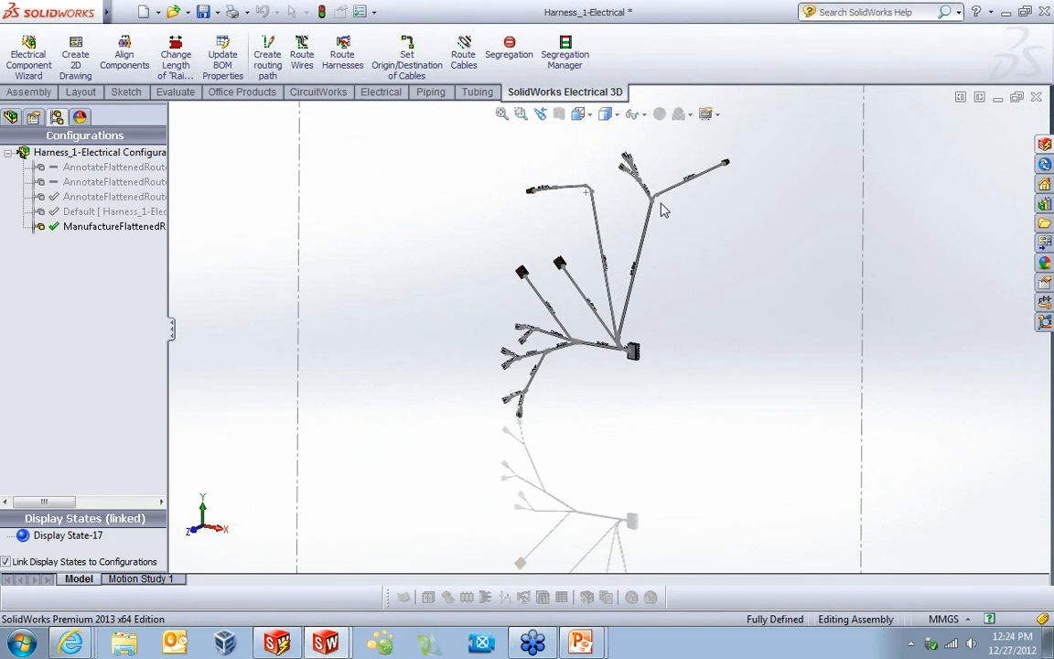
{"action": "left_click", "coordinate": [1038, 97]}
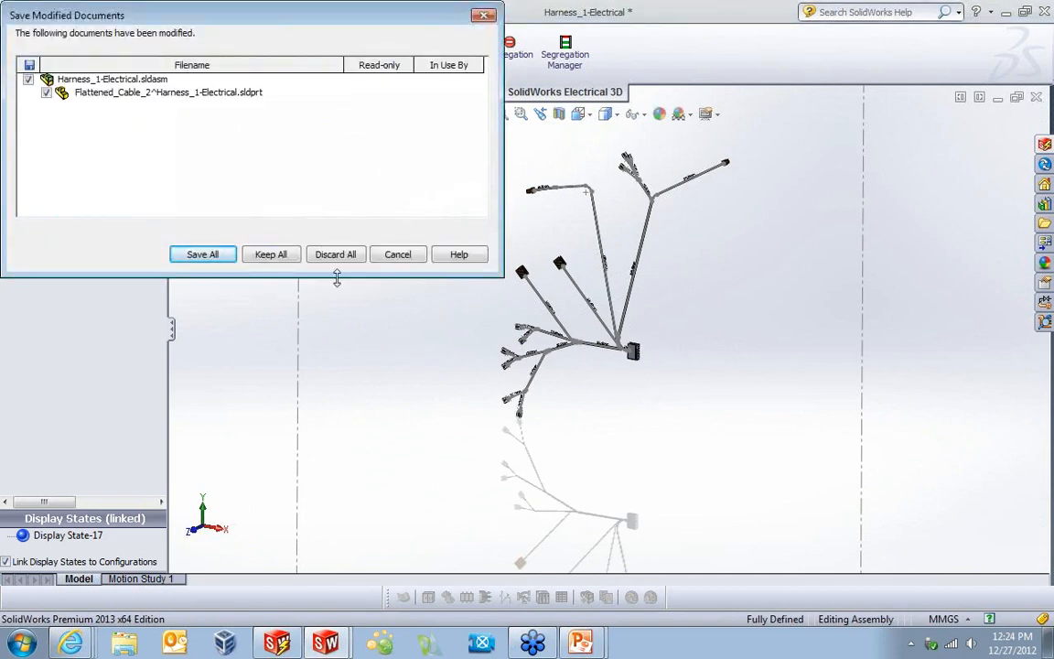
{"action": "left_click", "coordinate": [337, 255]}
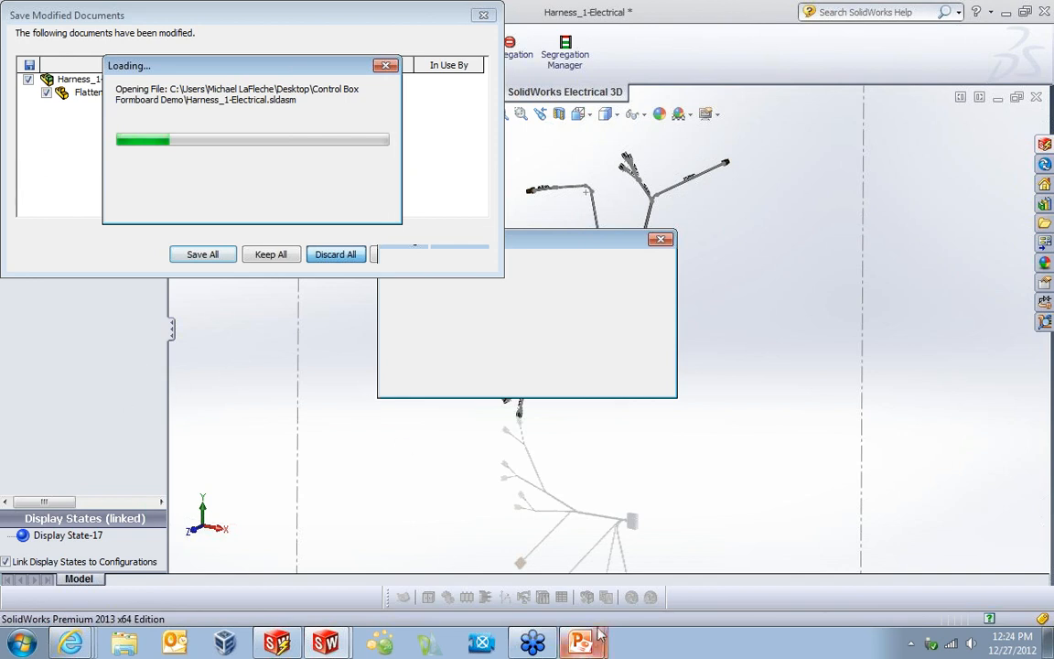
Switch to the PowerPoint presentation, advance to the SolidWorks Electrical Capabilities slide, then end the show and minimize PowerPoint.
{"action": "left_click", "coordinate": [572, 601]}
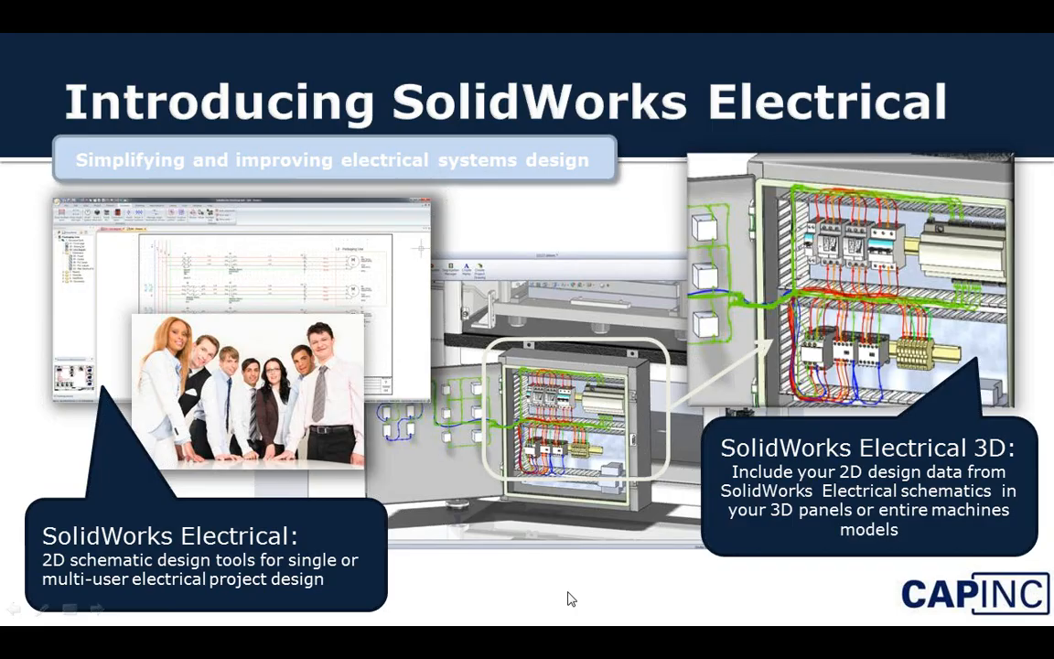
{"action": "left_click", "coordinate": [570, 581]}
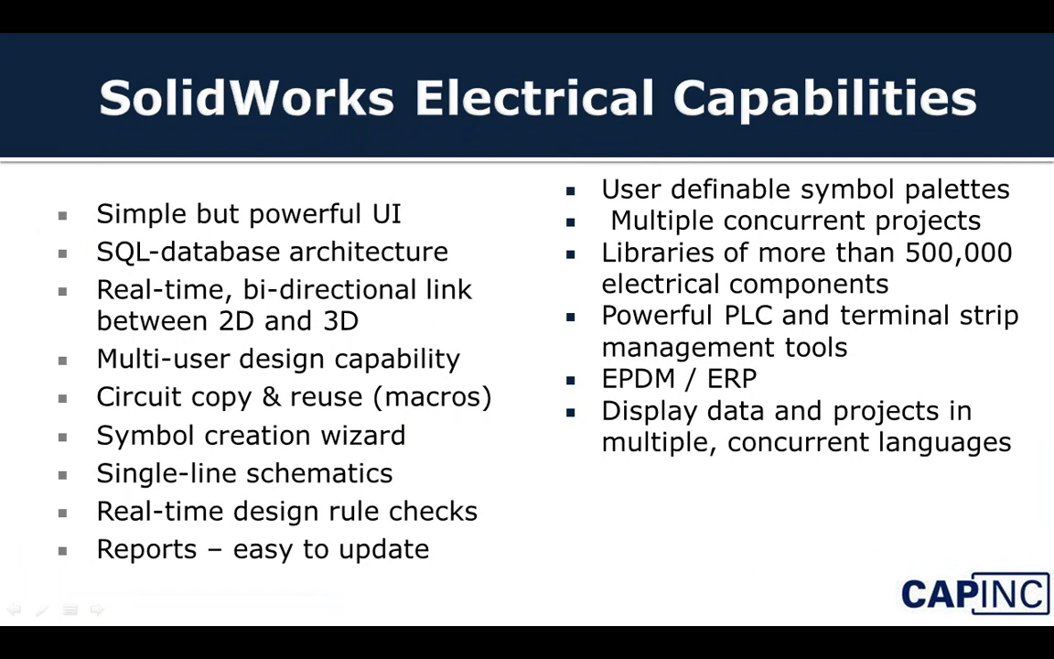
{"action": "key", "text": "Escape"}
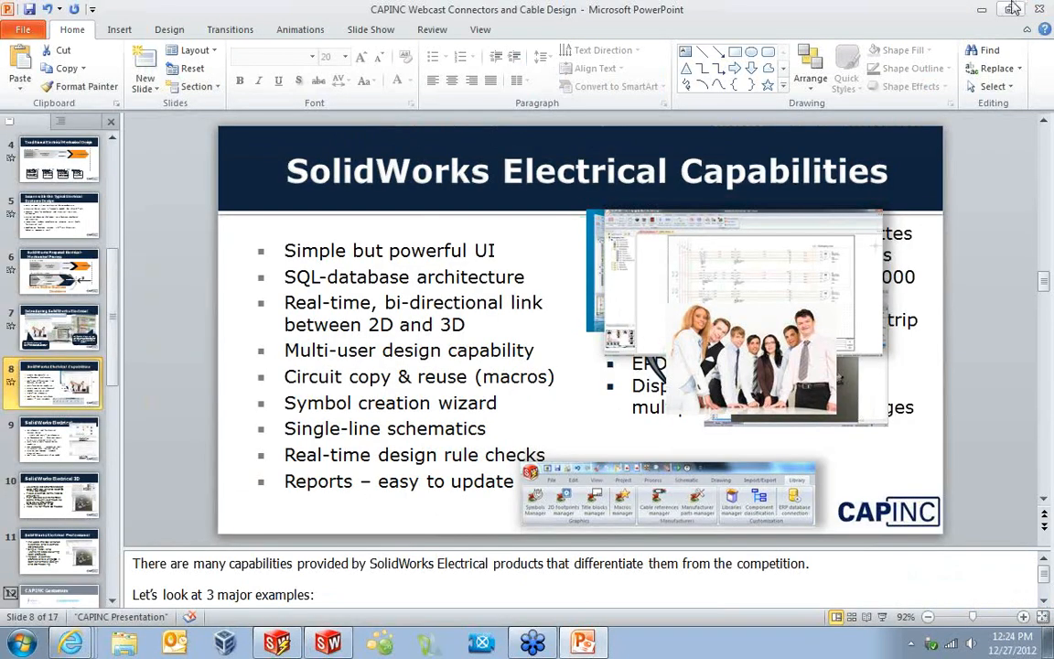
{"action": "left_click", "coordinate": [978, 11]}
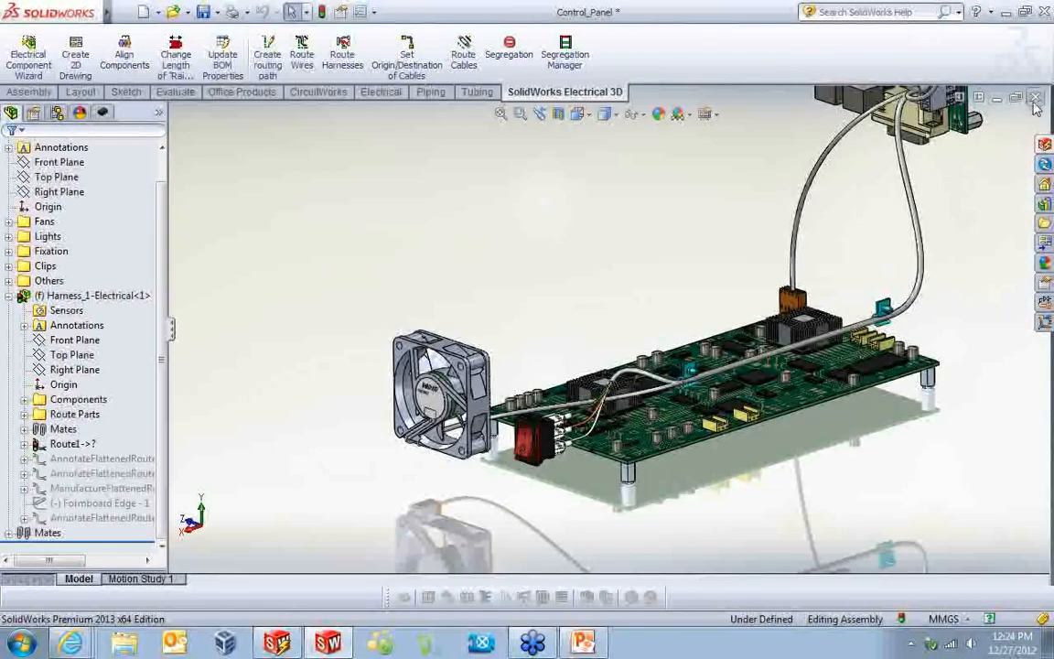
Close the Control_Panel assembly without saving any of the modified documents.
{"action": "left_click", "coordinate": [1035, 98]}
{"action": "left_click", "coordinate": [335, 255]}
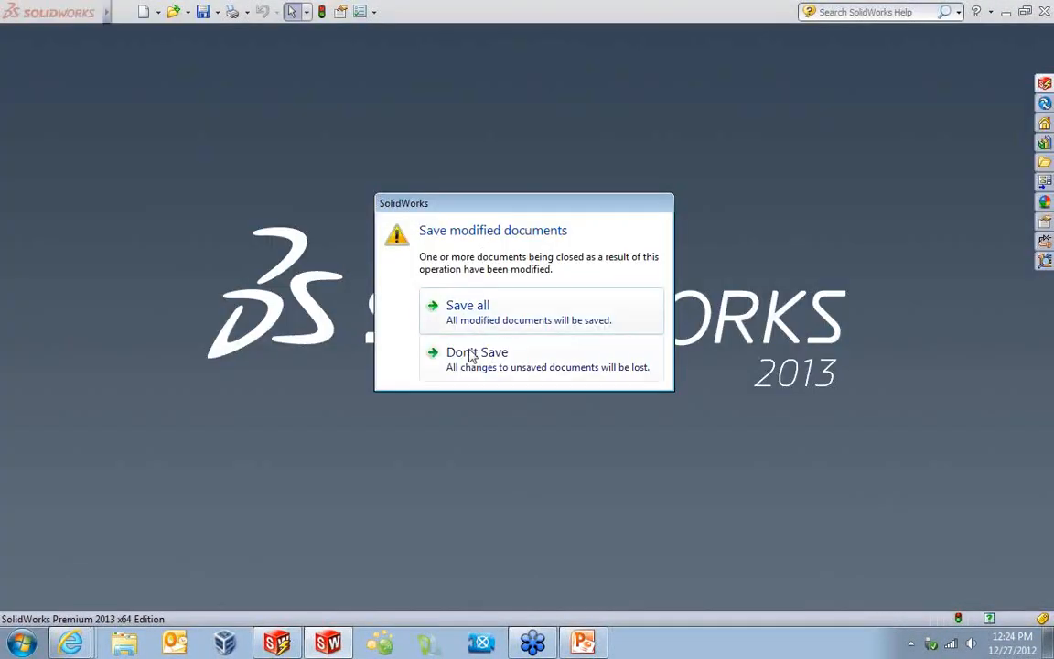
{"action": "left_click", "coordinate": [472, 355]}
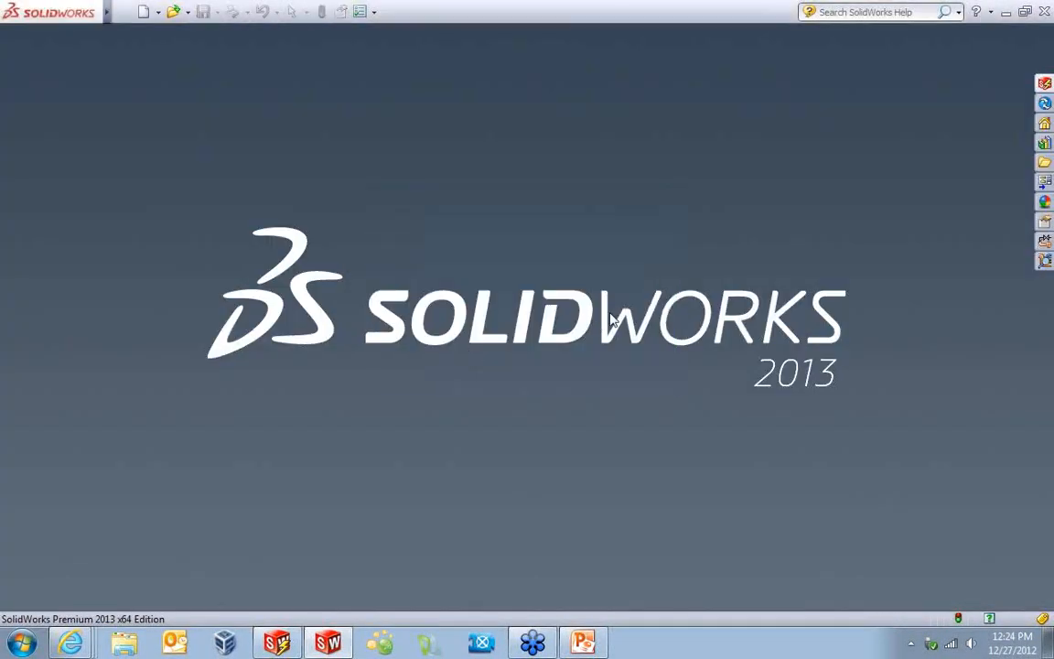
Switch to SolidWorks Electrical and open the cover page and line diagram of the MIL-STD Cables_5 project.
{"action": "left_click", "coordinate": [272, 641]}
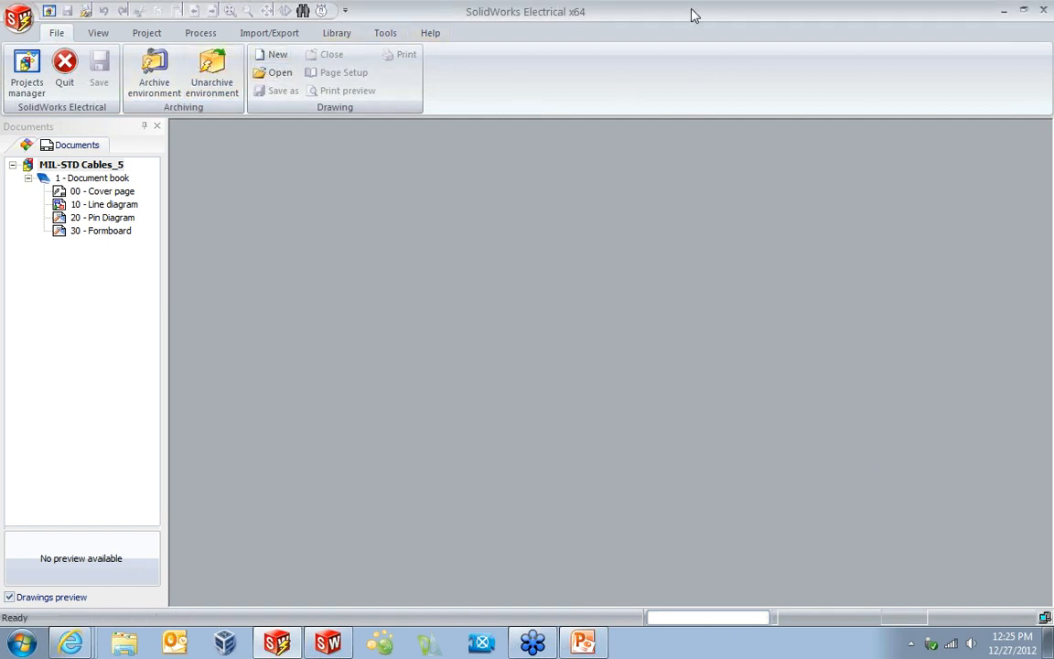
{"action": "double_click", "coordinate": [75, 191]}
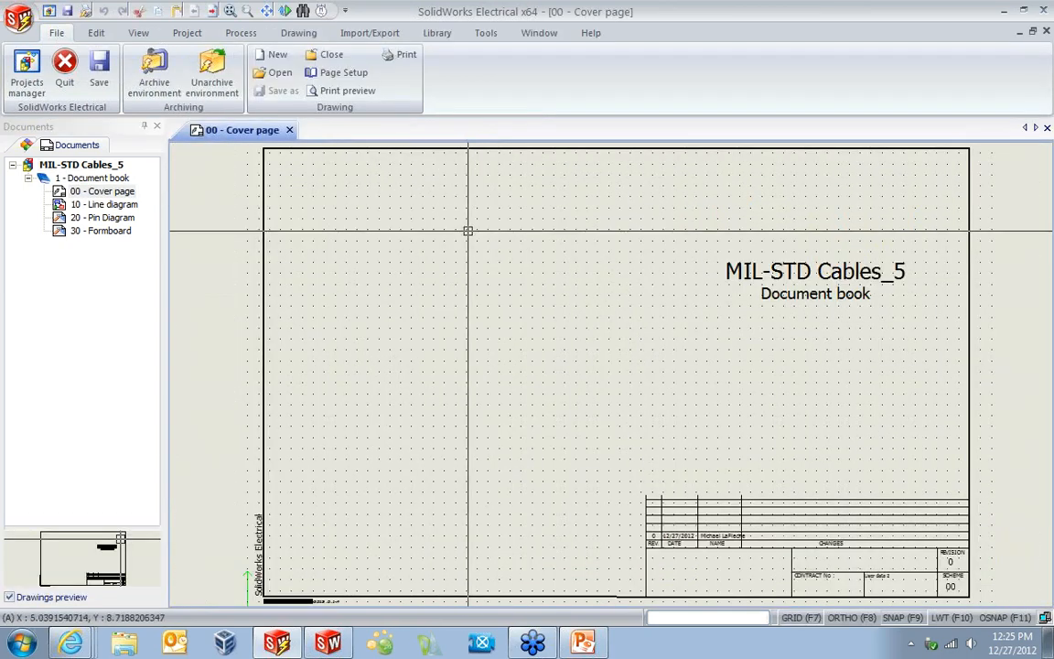
{"action": "double_click", "coordinate": [103, 205]}
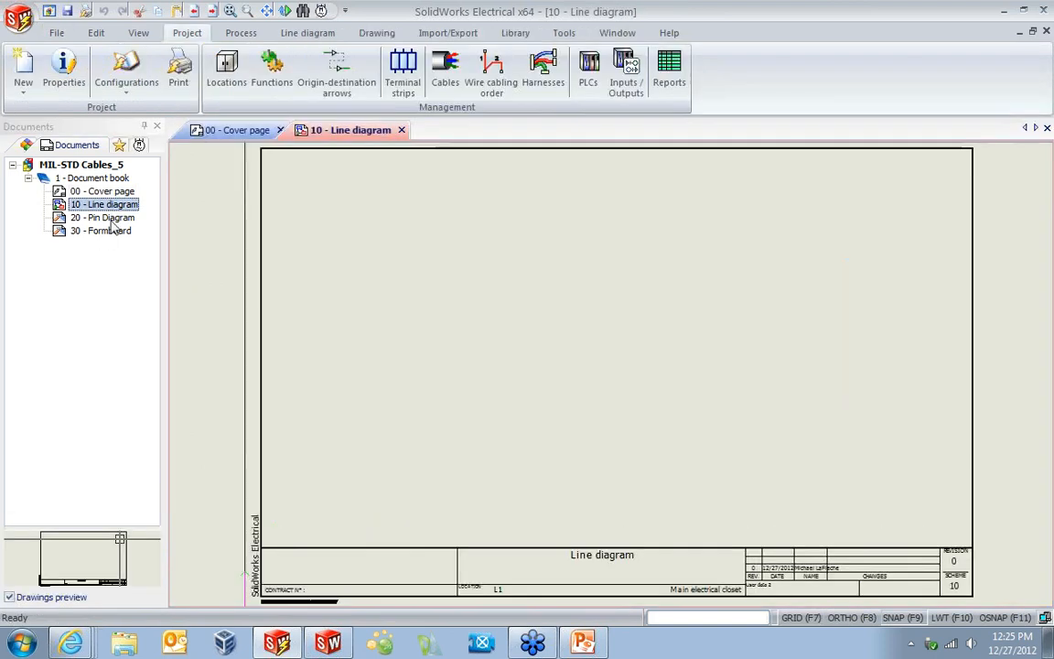
Close the line diagram and cover page drawings and minimize the open windows to reach the desktop.
{"action": "left_click", "coordinate": [401, 130]}
{"action": "left_click", "coordinate": [290, 130]}
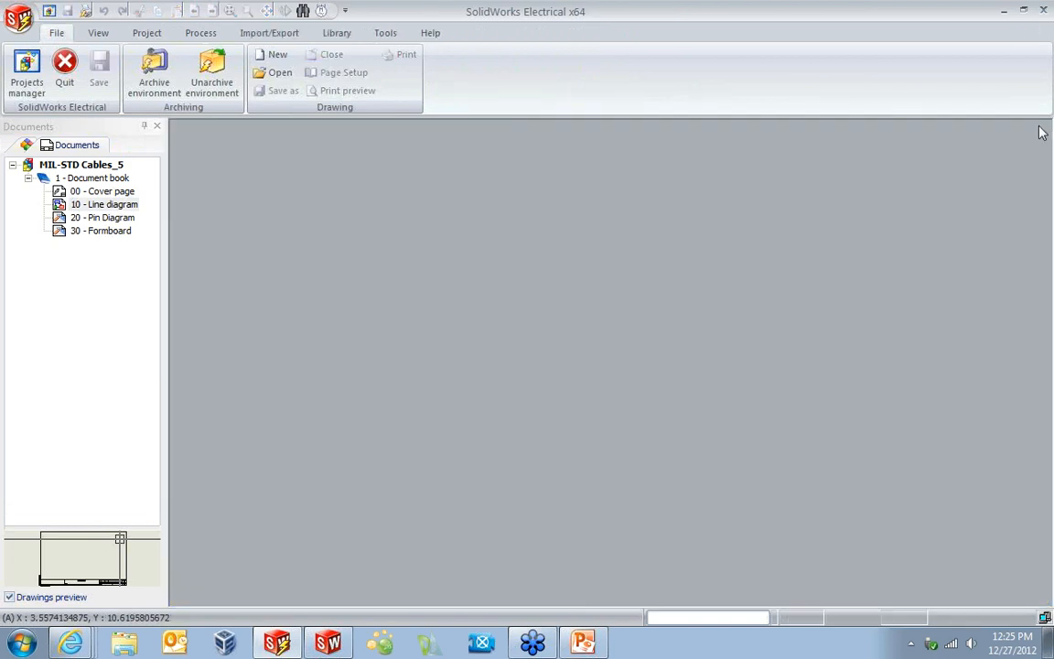
{"action": "left_click", "coordinate": [1003, 13]}
{"action": "left_click", "coordinate": [1003, 14]}
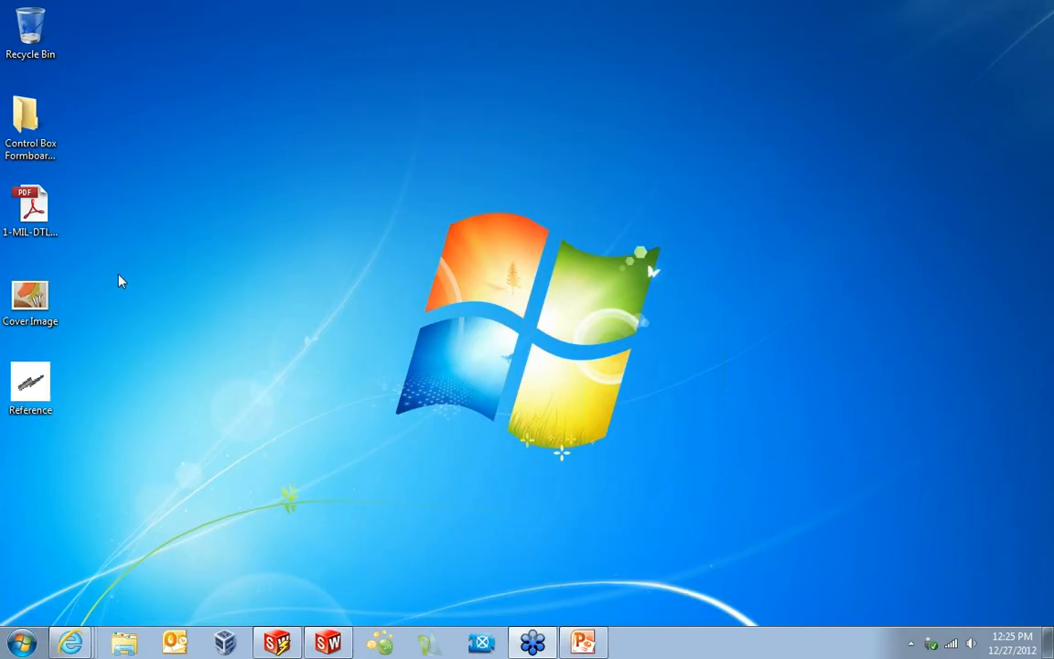
Open 1-MIL-DTL-38999.pdf from the desktop and review its cover page and line diagram, with the diagram enlarged to 94.3%.
{"action": "double_click", "coordinate": [26, 236]}
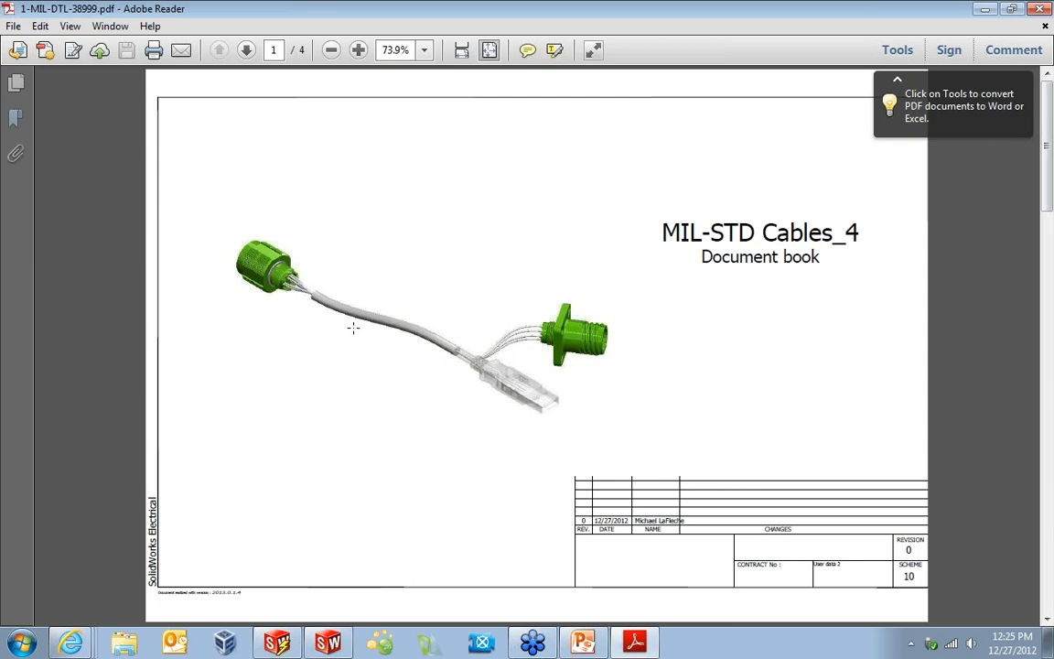
{"action": "scroll", "coordinate": [657, 396], "scroll_direction": "down", "scroll_amount": 2}
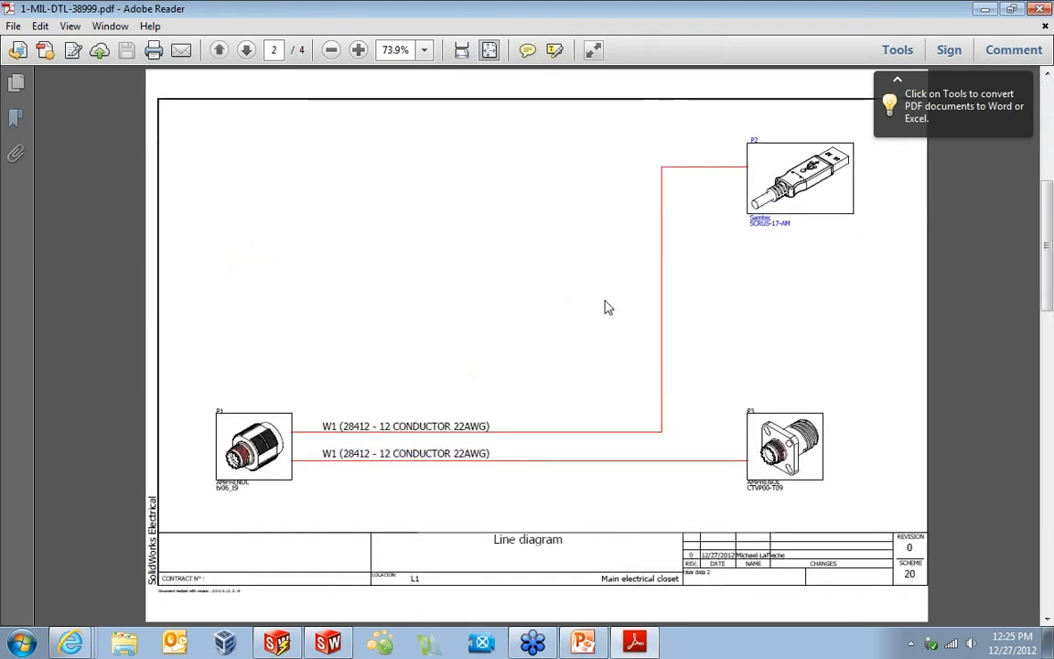
{"action": "scroll", "coordinate": [593, 227], "scroll_direction": "up", "scroll_amount": 2}
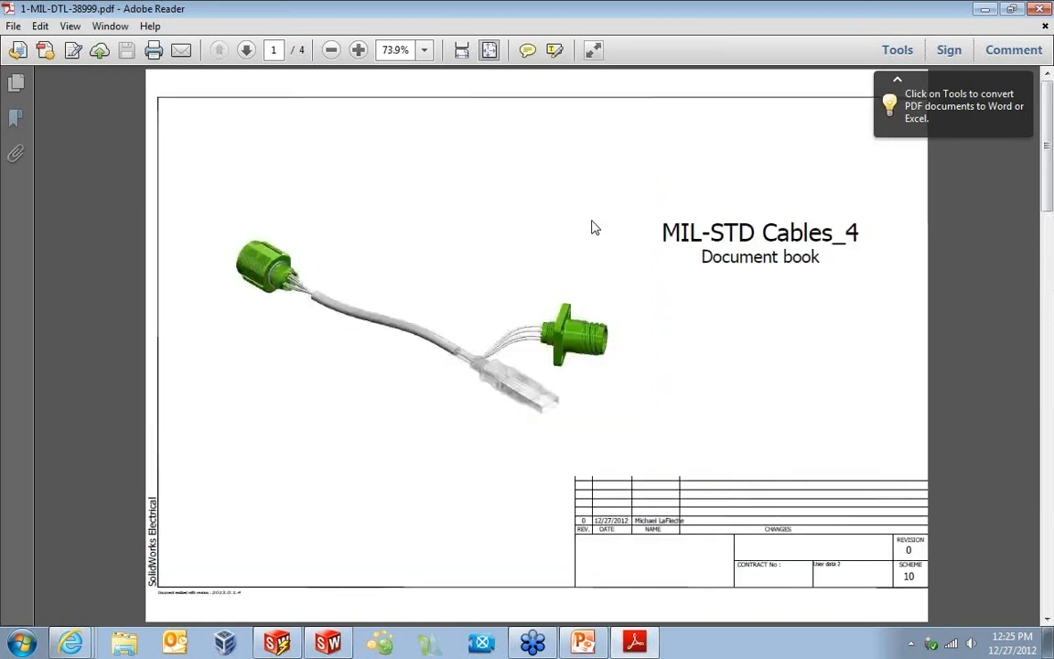
{"action": "scroll", "coordinate": [592, 227], "scroll_direction": "down", "scroll_amount": 2}
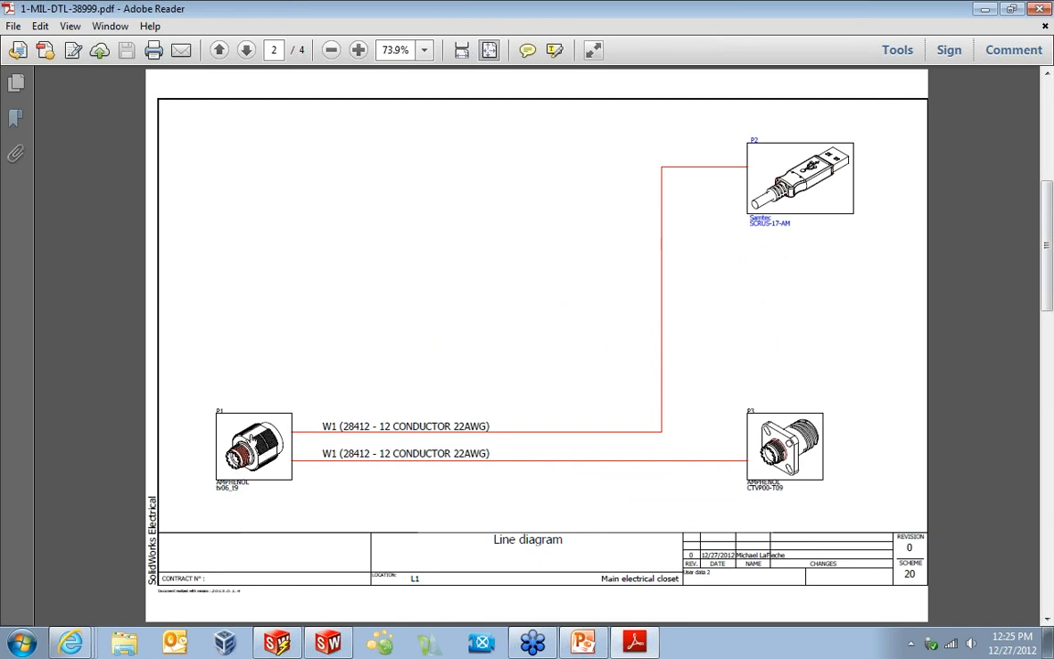
{"action": "left_click", "coordinate": [358, 49]}
{"action": "scroll", "coordinate": [549, 487], "scroll_direction": "down", "scroll_amount": 2}
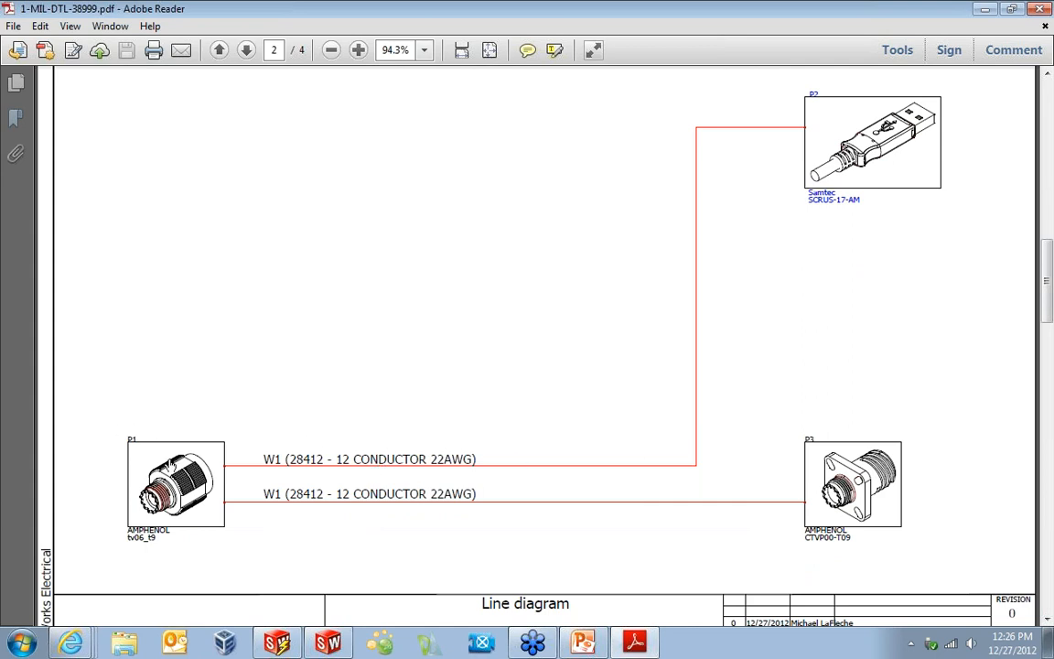
Examine the connectors and W1 cables on the PDF's line diagram page, ending with the whole page fitted in view.
{"action": "scroll", "coordinate": [902, 229], "scroll_direction": "up", "scroll_amount": 1}
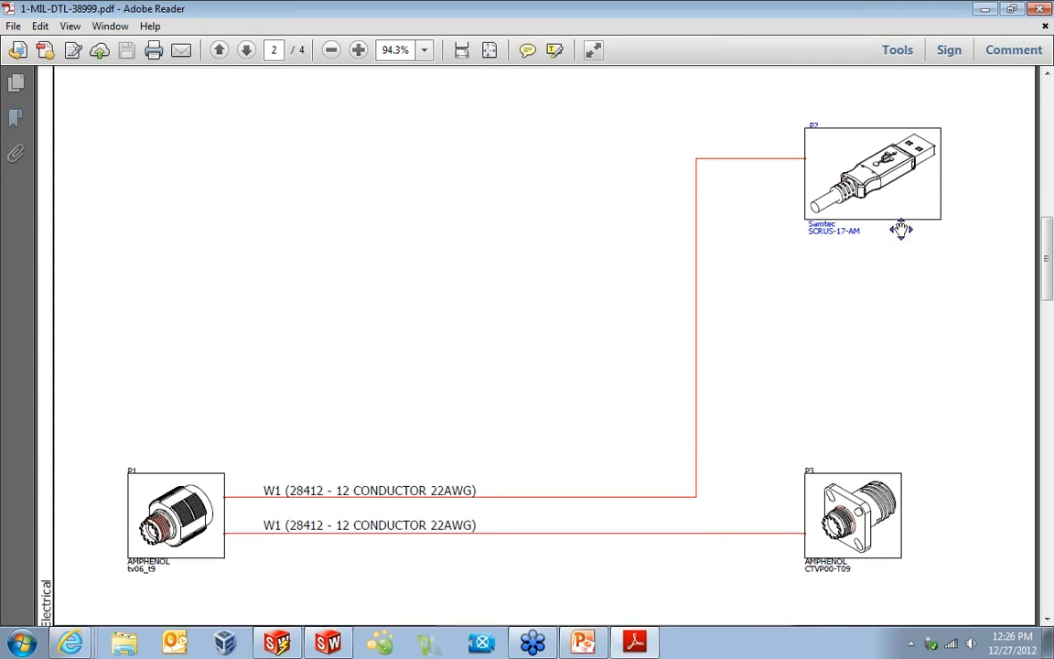
{"action": "scroll", "coordinate": [757, 290], "scroll_direction": "down", "scroll_amount": 4}
{"action": "scroll", "coordinate": [821, 235], "scroll_direction": "up", "scroll_amount": 5}
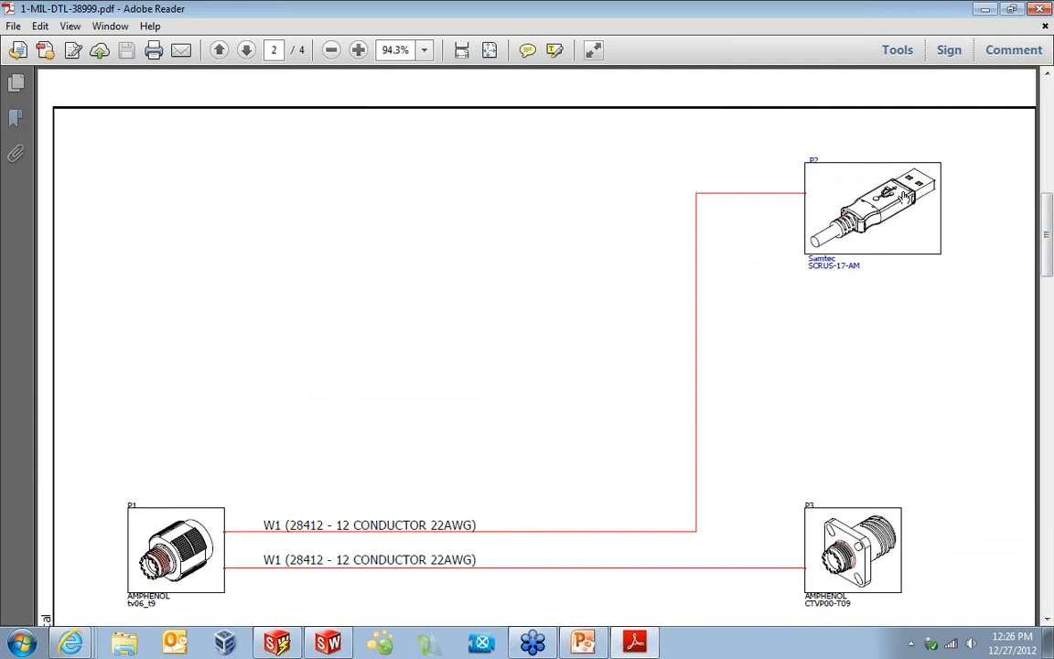
{"action": "scroll", "coordinate": [354, 419], "scroll_direction": "down", "scroll_amount": 3}
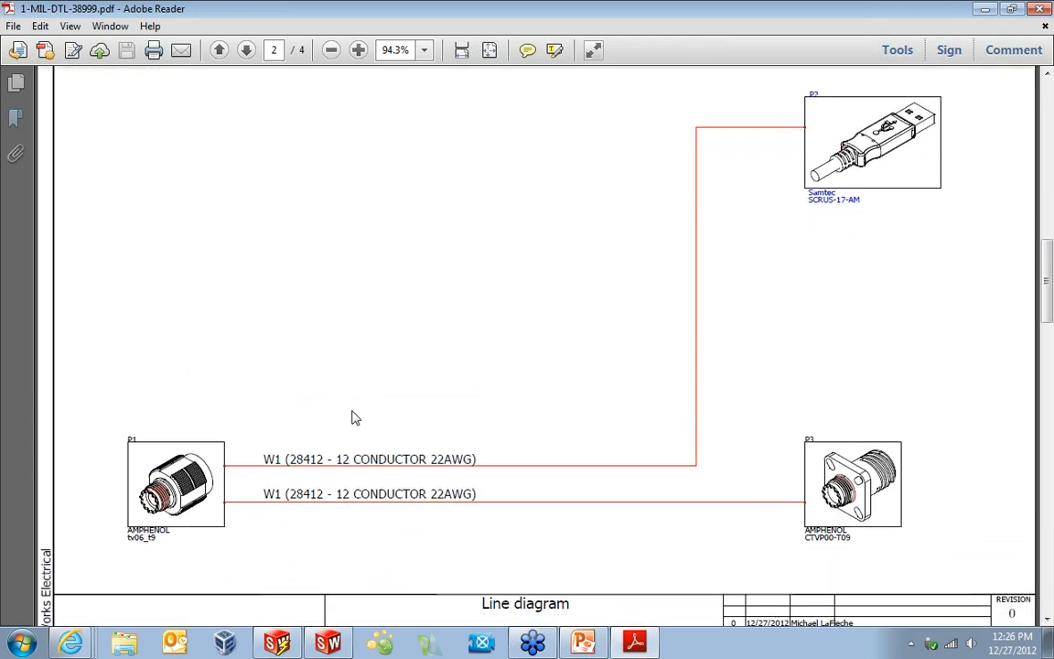
{"action": "key", "text": "ctrl+0"}
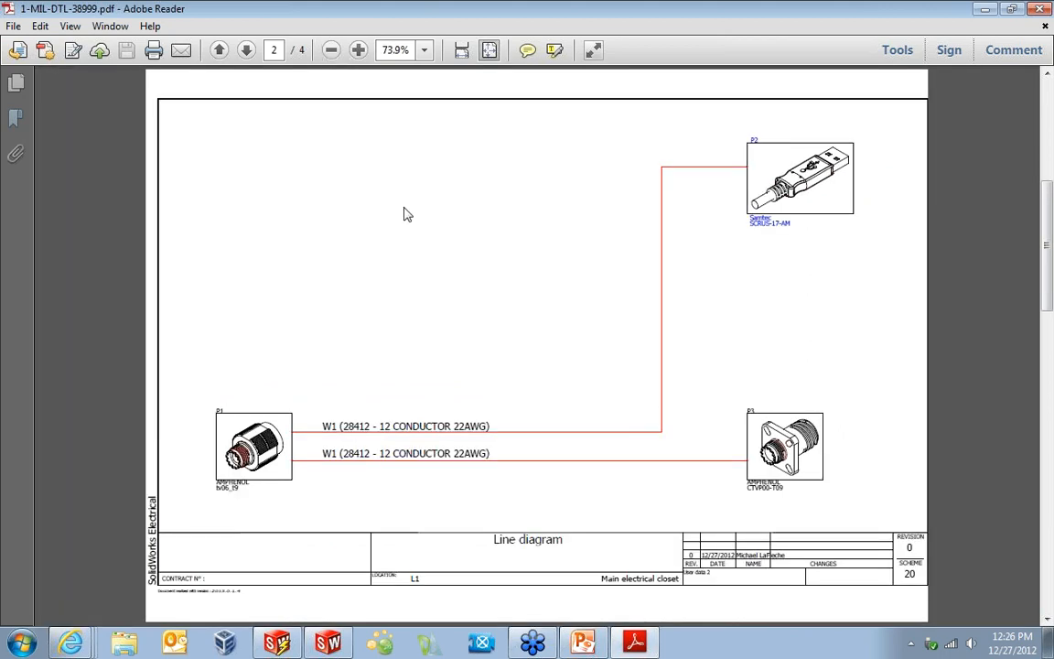
Review the pin diagram page at 125% zoom and the formboard page of the reference PDF.
{"action": "scroll", "coordinate": [403, 211], "scroll_direction": "down", "scroll_amount": 2}
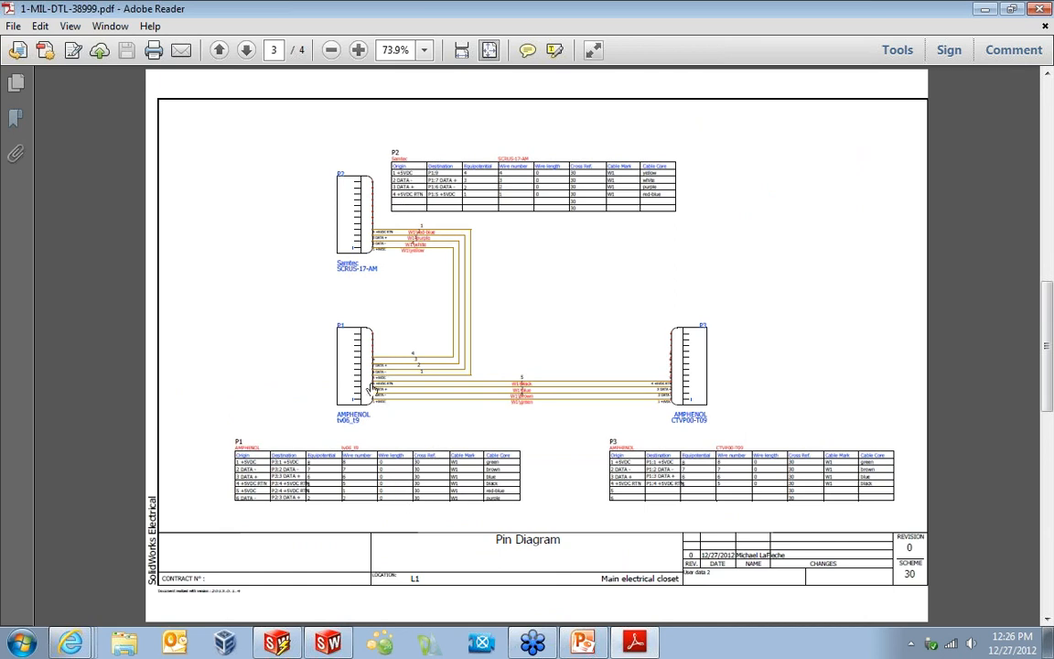
{"action": "left_click", "coordinate": [358, 50]}
{"action": "left_click", "coordinate": [358, 49]}
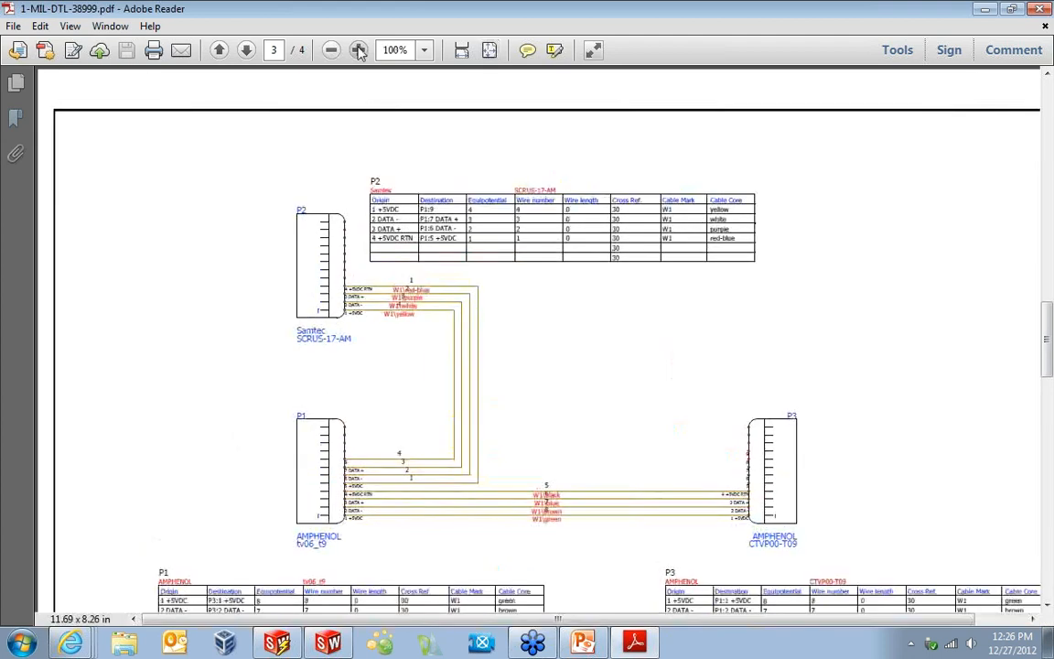
{"action": "left_click", "coordinate": [358, 49]}
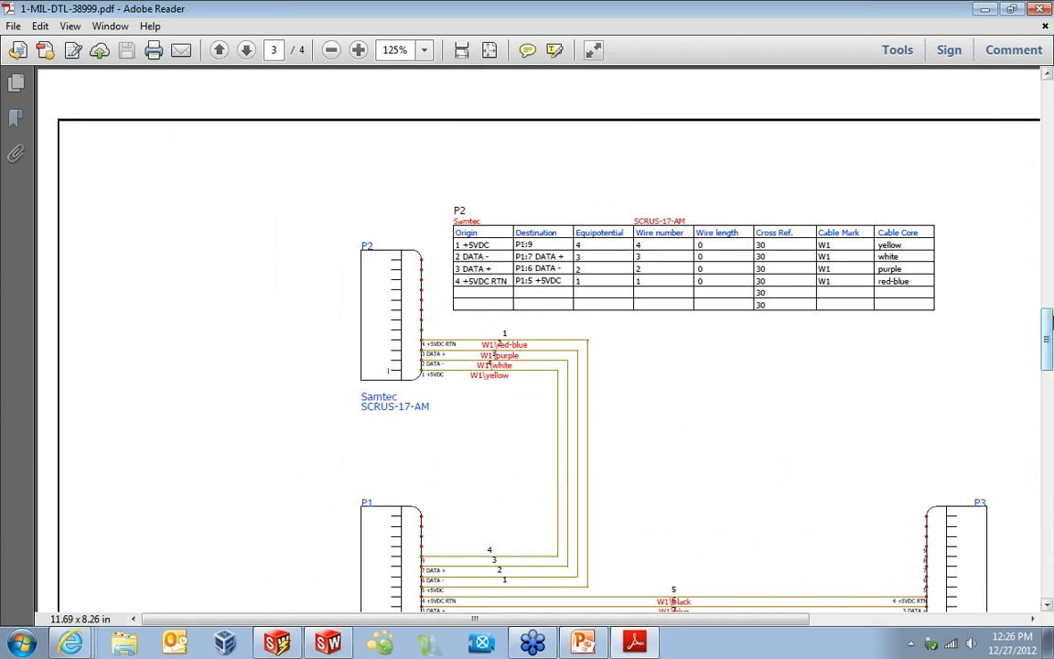
{"action": "left_click_drag", "start_coordinate": [1047, 332], "coordinate": [1047, 362]}
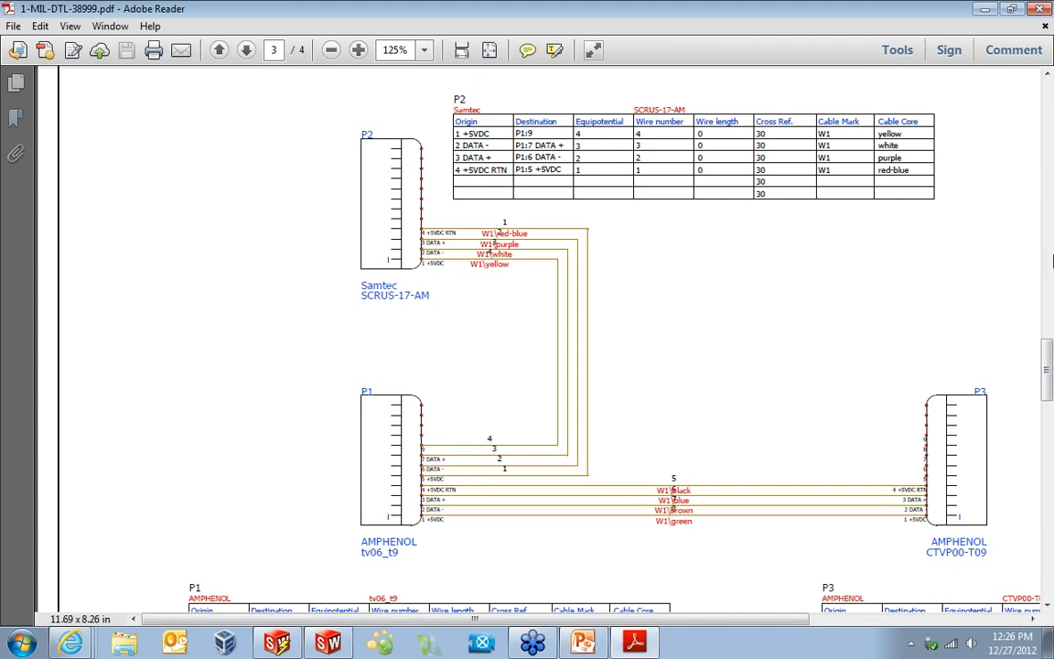
{"action": "left_click_drag", "start_coordinate": [1045, 350], "coordinate": [1052, 538]}
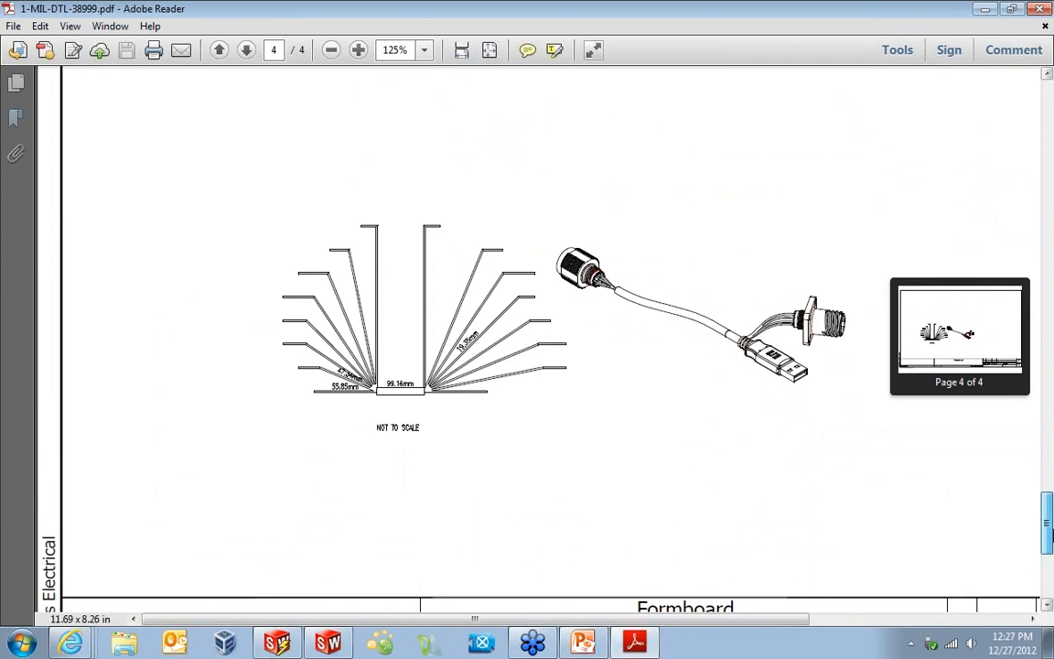
{"action": "left_click_drag", "start_coordinate": [1053, 536], "coordinate": [1052, 526]}
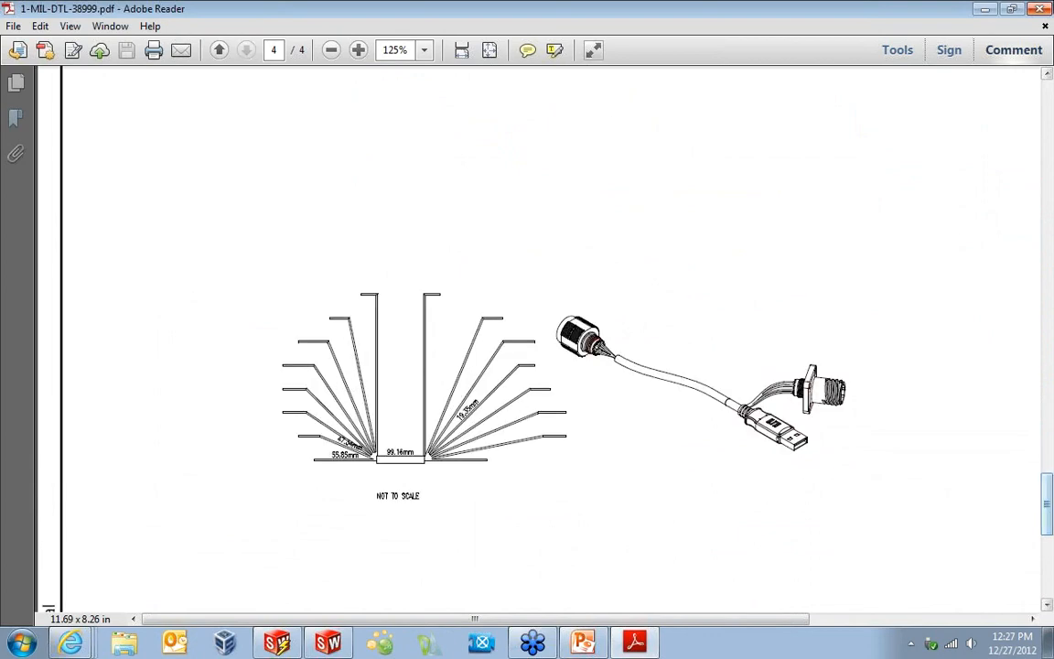
Close the reference PDF and its reader, and switch to SolidWorks Electrical.
{"action": "left_click", "coordinate": [1044, 10]}
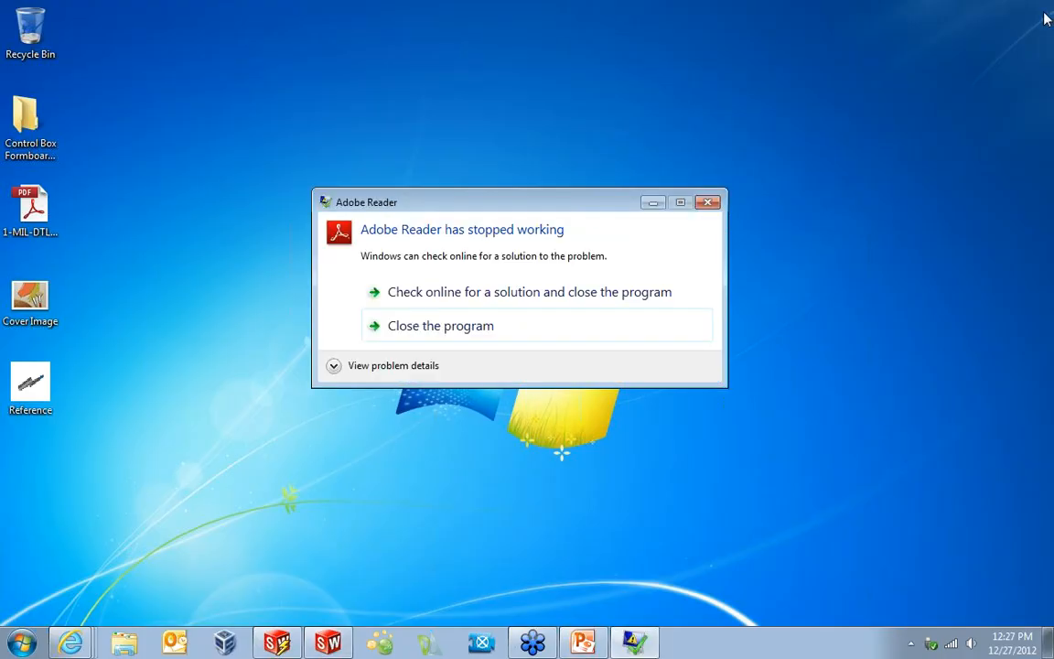
{"action": "left_click", "coordinate": [458, 324]}
{"action": "left_click", "coordinate": [328, 643]}
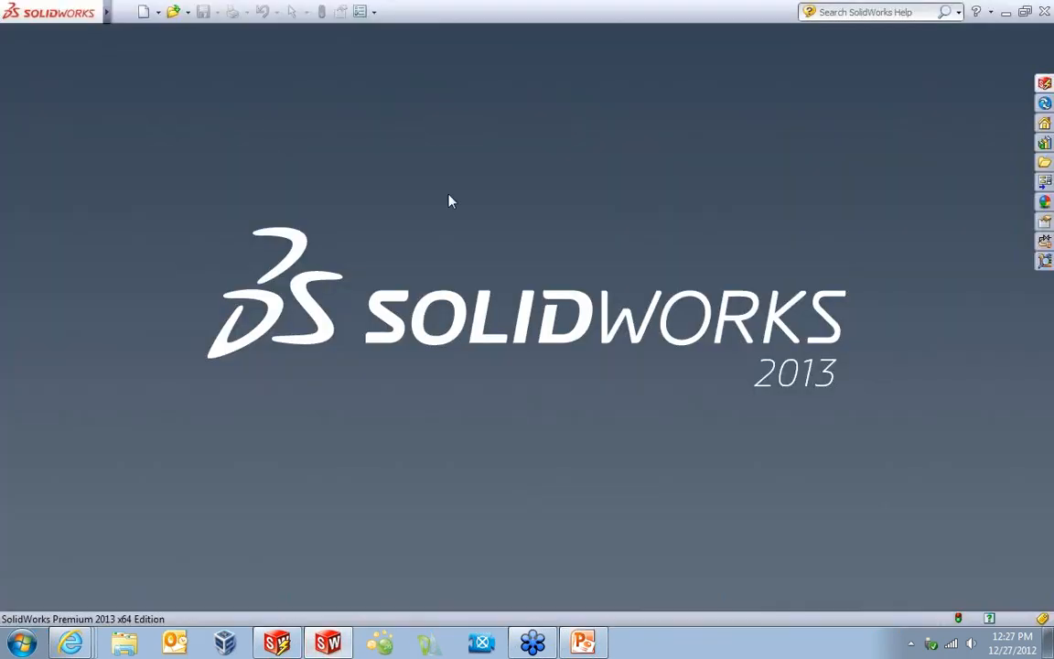
{"action": "left_click", "coordinate": [294, 650]}
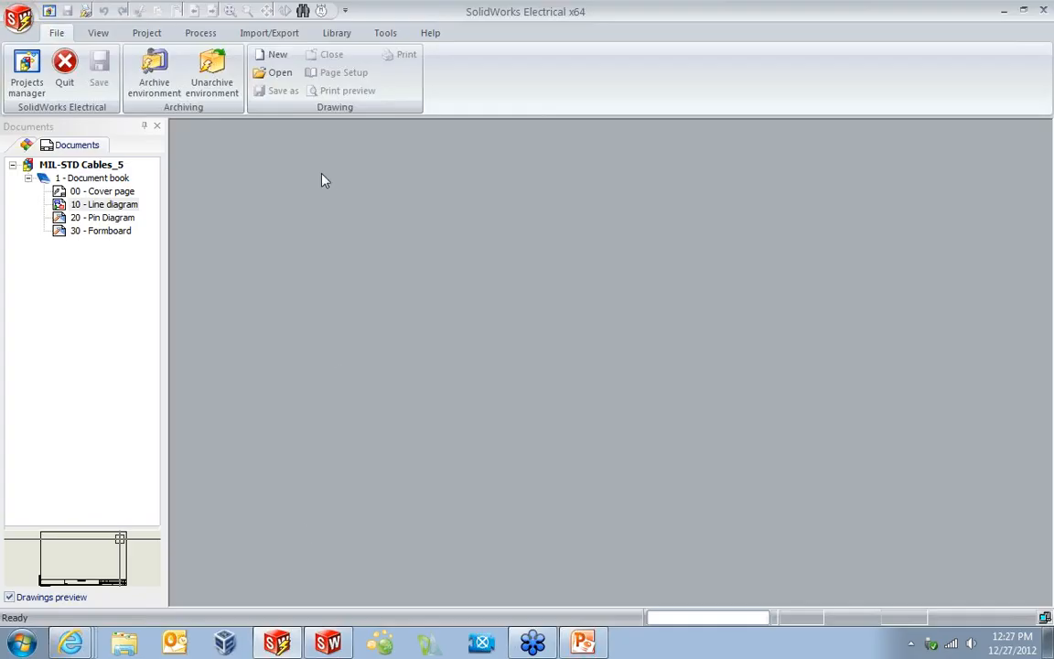
Close the MIL-STD Cables_5 project and open the Projects Manager, moving its window clear of the document list.
{"action": "right_click", "coordinate": [97, 166]}
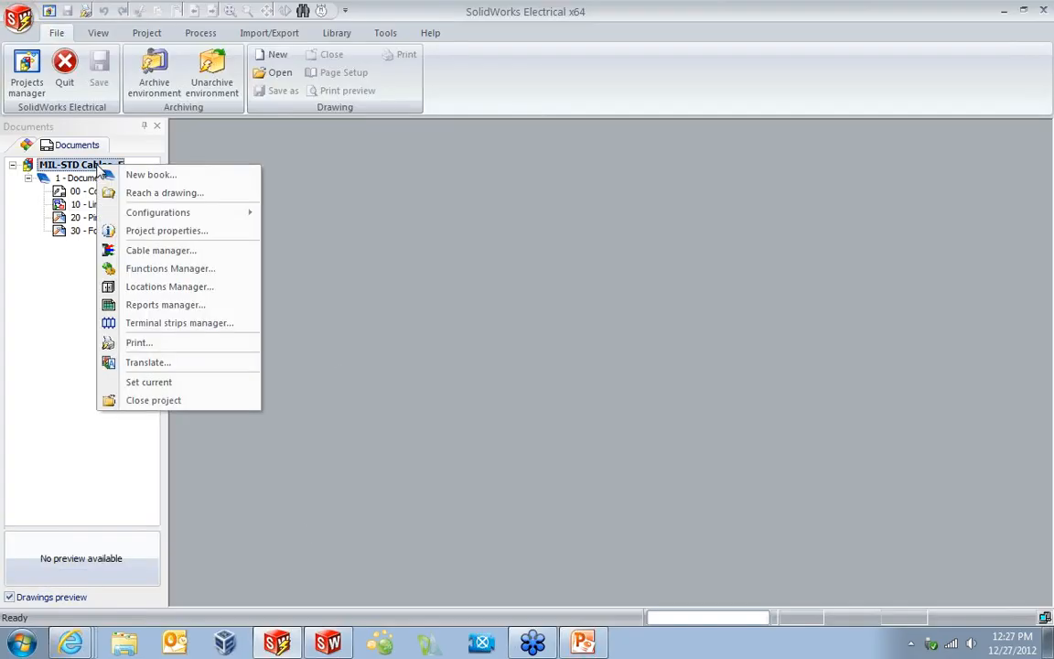
{"action": "left_click", "coordinate": [133, 366]}
{"action": "left_click", "coordinate": [26, 71]}
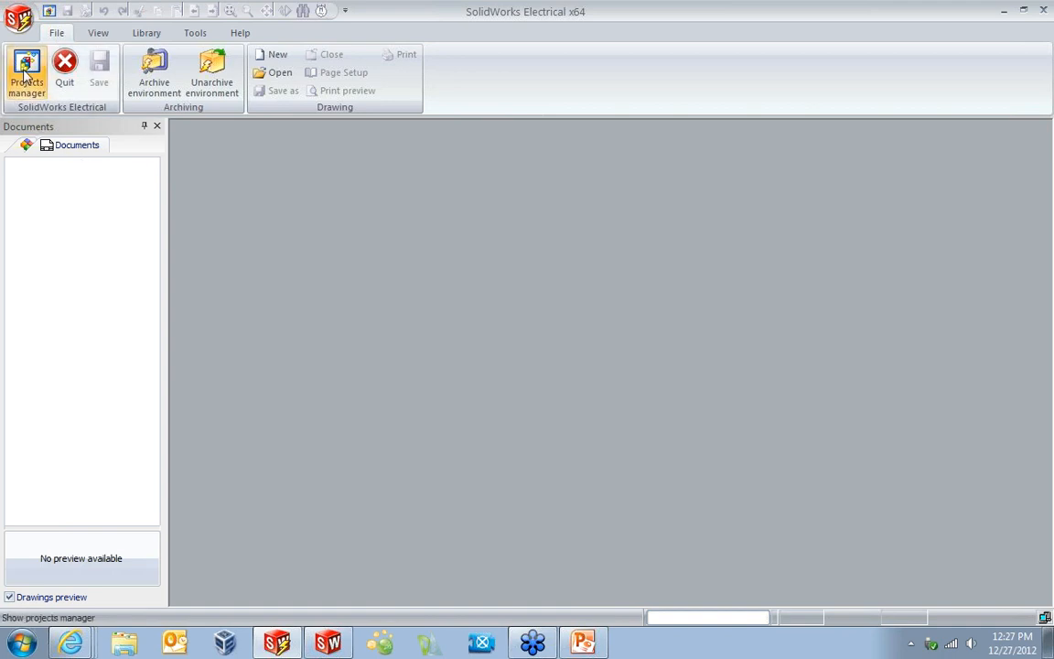
{"action": "left_click_drag", "start_coordinate": [715, 327], "coordinate": [400, 151]}
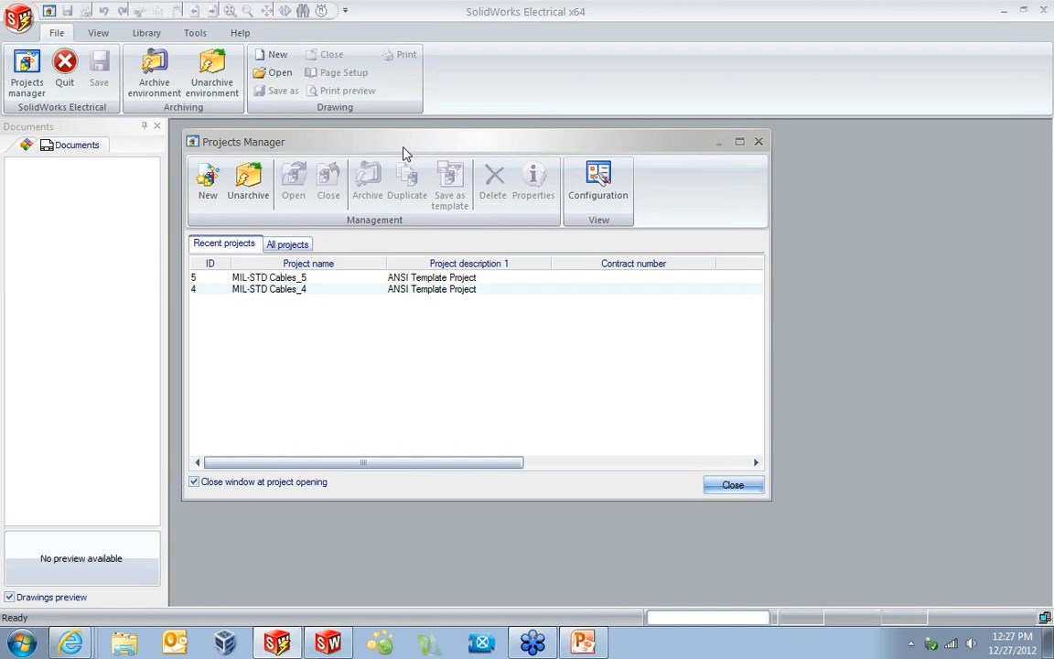
Create a new project from the MIL-STD Cables template.
{"action": "left_click", "coordinate": [208, 181]}
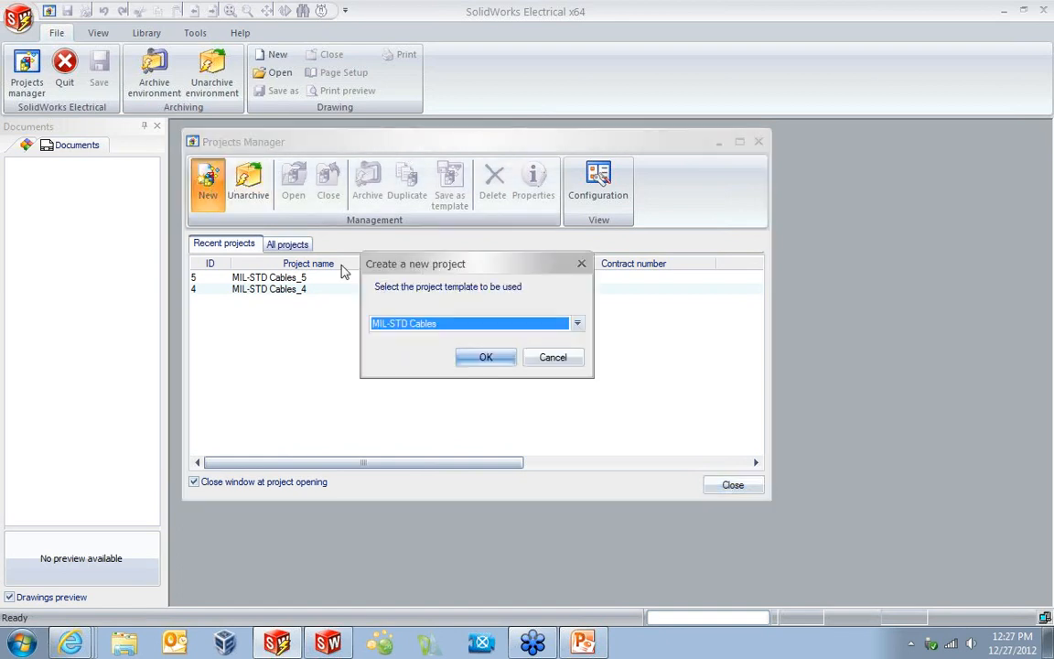
{"action": "left_click", "coordinate": [488, 326]}
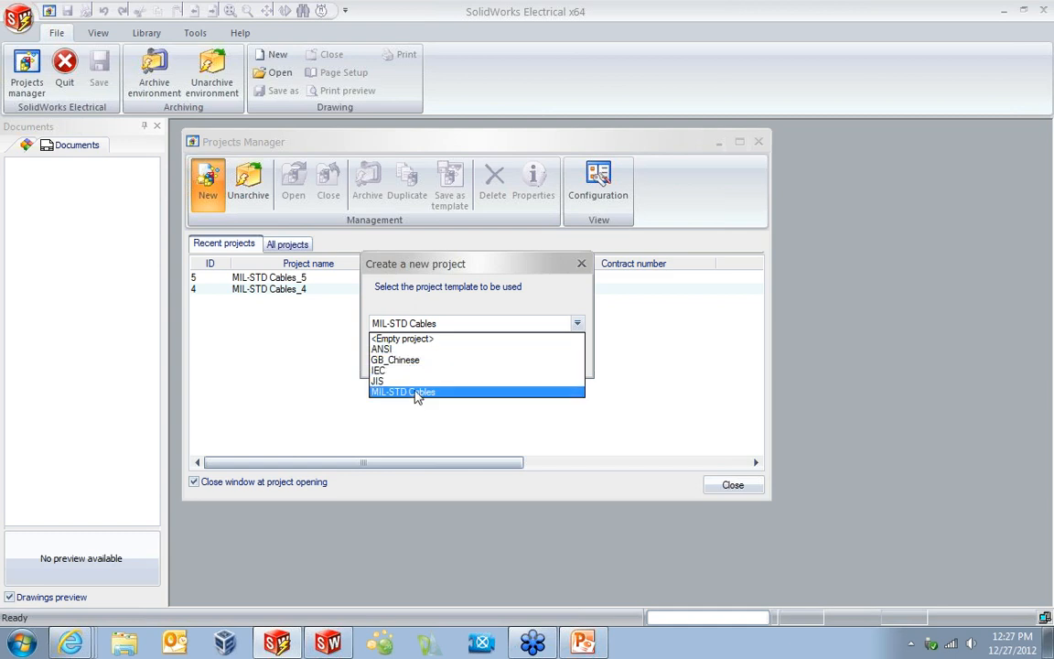
{"action": "left_click", "coordinate": [416, 392]}
{"action": "left_click", "coordinate": [484, 356]}
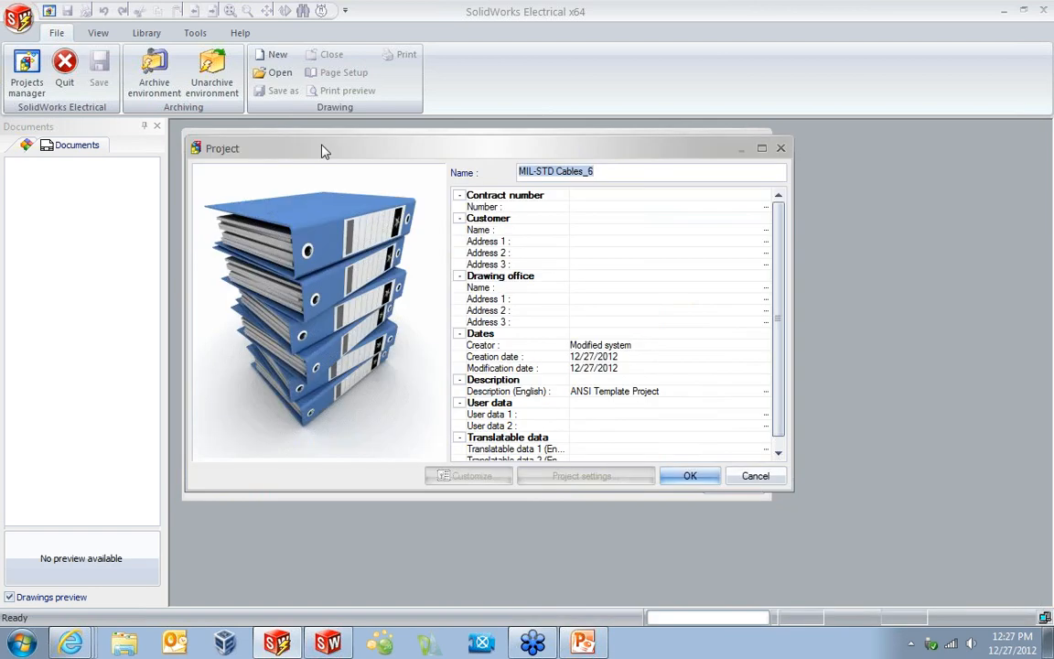
Name the project Today's Electrical Webcast, with customer CAPINC, drawing office SolidWorks and description MIL_STD_38999, and confirm its properties.
{"action": "type", "text": "Today's Electrical Webcast"}
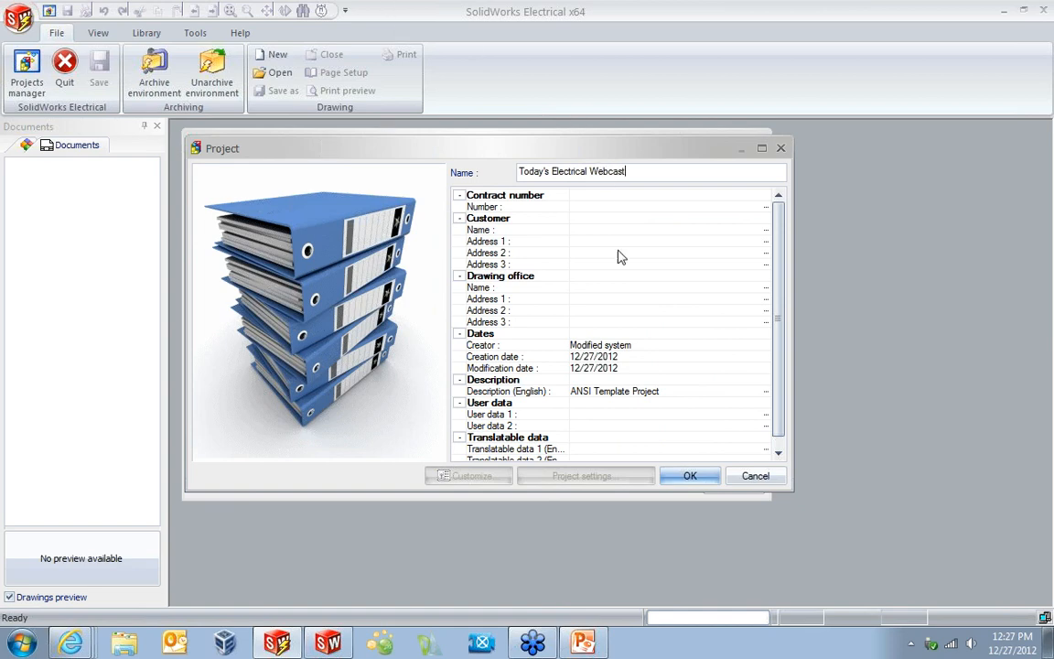
{"action": "left_click", "coordinate": [600, 230]}
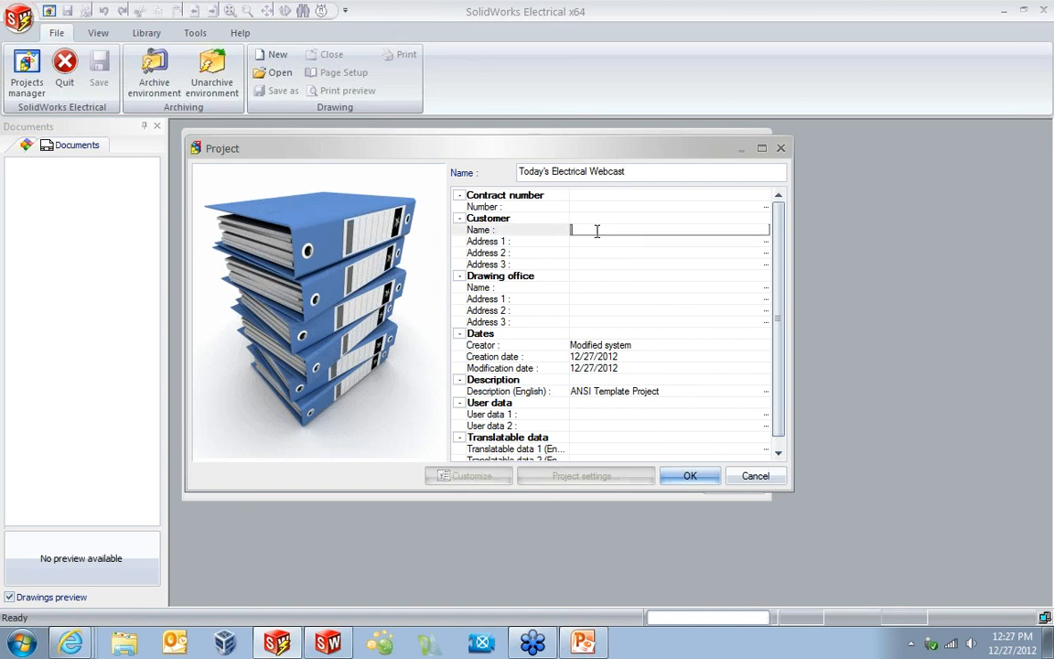
{"action": "type", "text": "CAPINC"}
{"action": "left_click", "coordinate": [593, 287]}
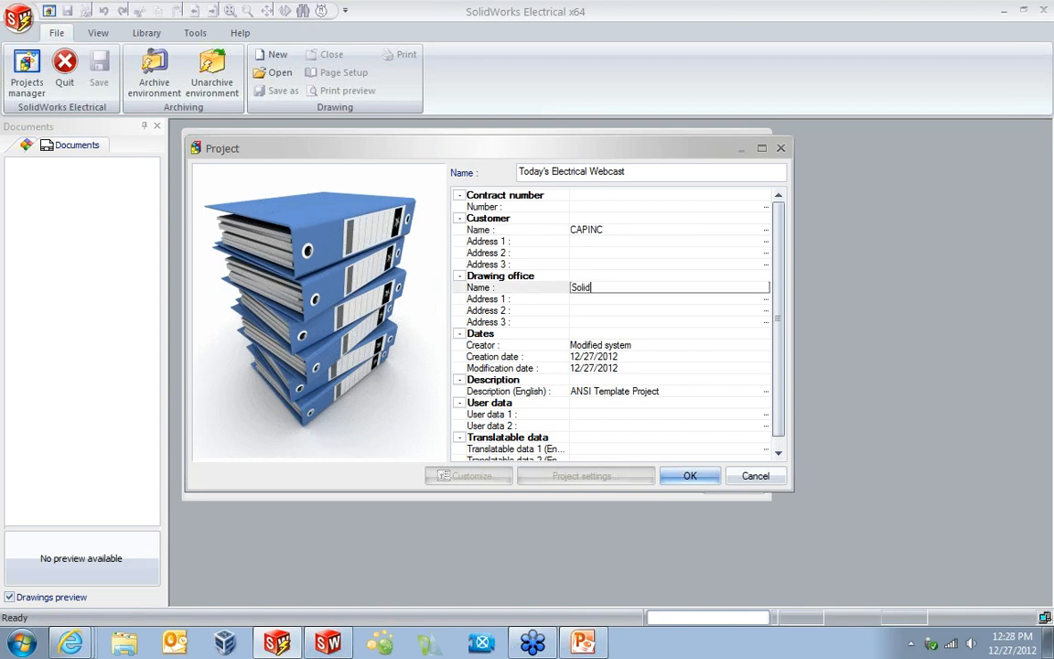
{"action": "left_click", "coordinate": [568, 392]}
{"action": "type", "text": "MIL_STD"}
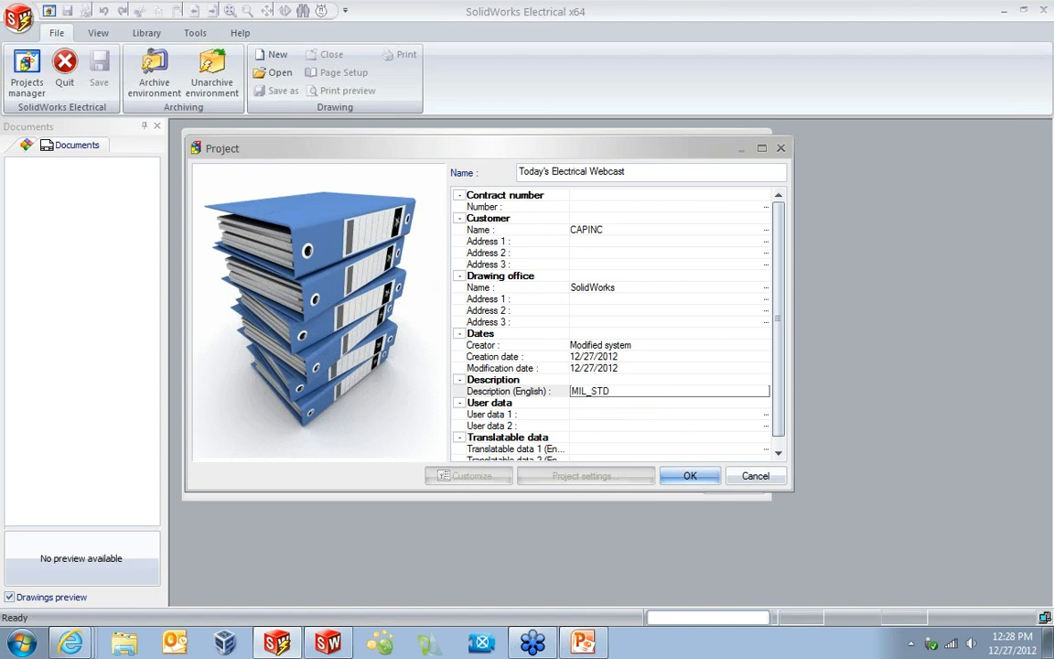
{"action": "type", "text": "_38999"}
{"action": "left_click", "coordinate": [688, 477]}
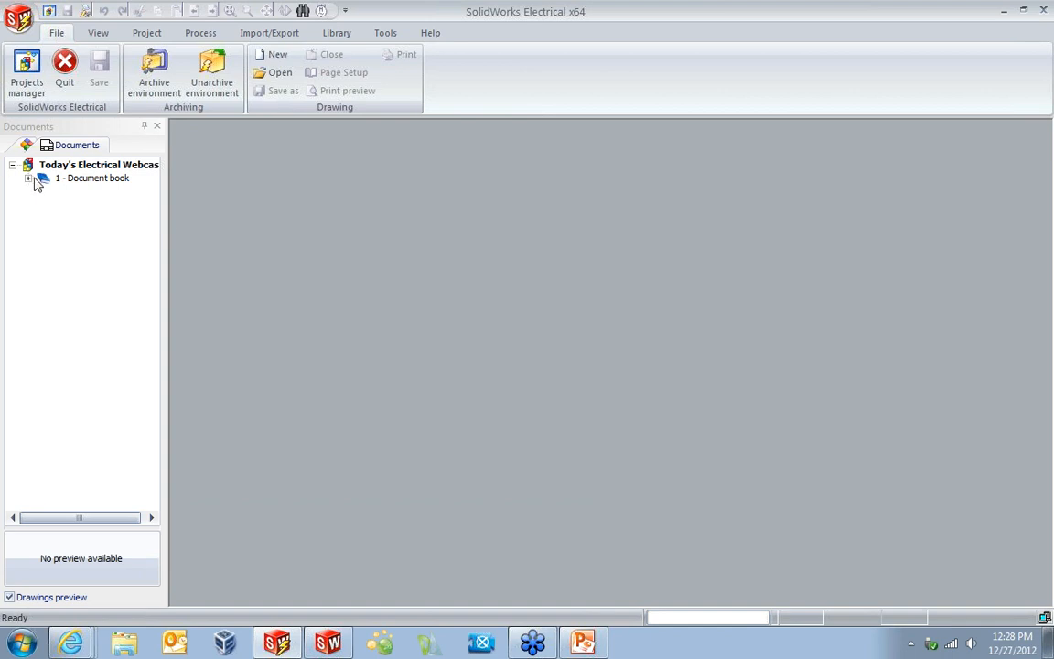
Expand the new project's document book and preview its cover page, line diagram, pin diagram and formboard drawings.
{"action": "left_click", "coordinate": [29, 179]}
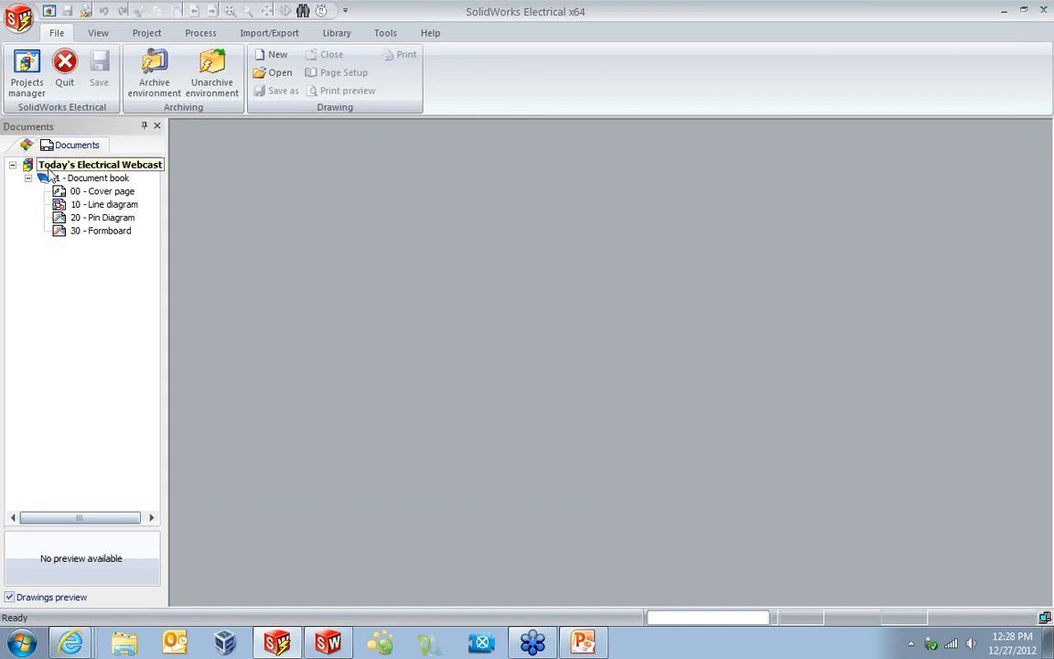
{"action": "left_click", "coordinate": [80, 181]}
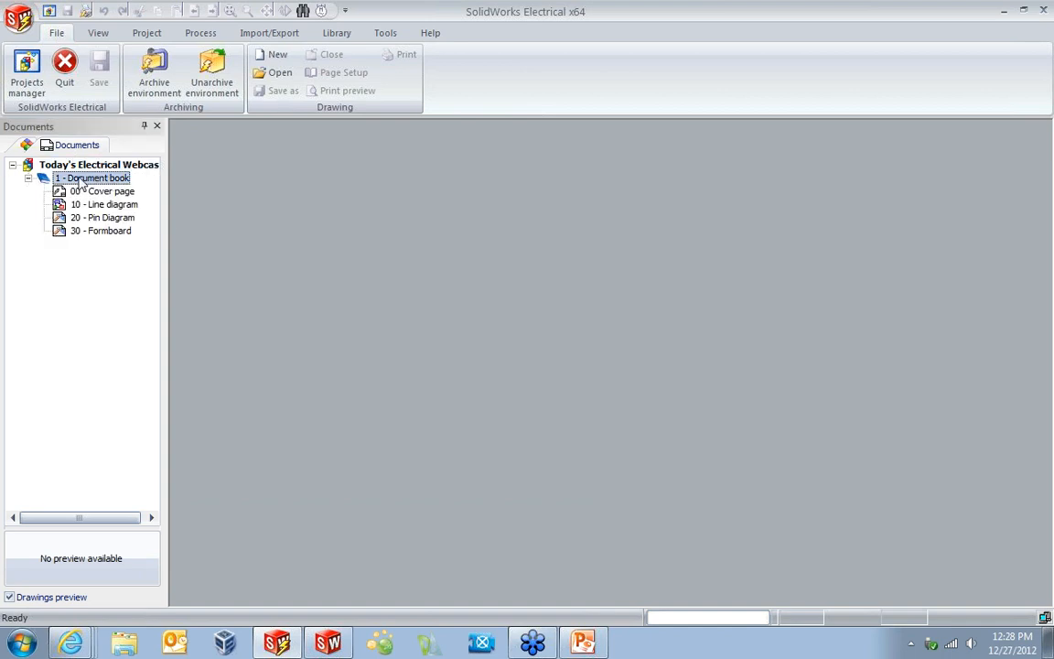
{"action": "left_click", "coordinate": [92, 192]}
{"action": "left_click", "coordinate": [96, 205]}
{"action": "left_click", "coordinate": [99, 219]}
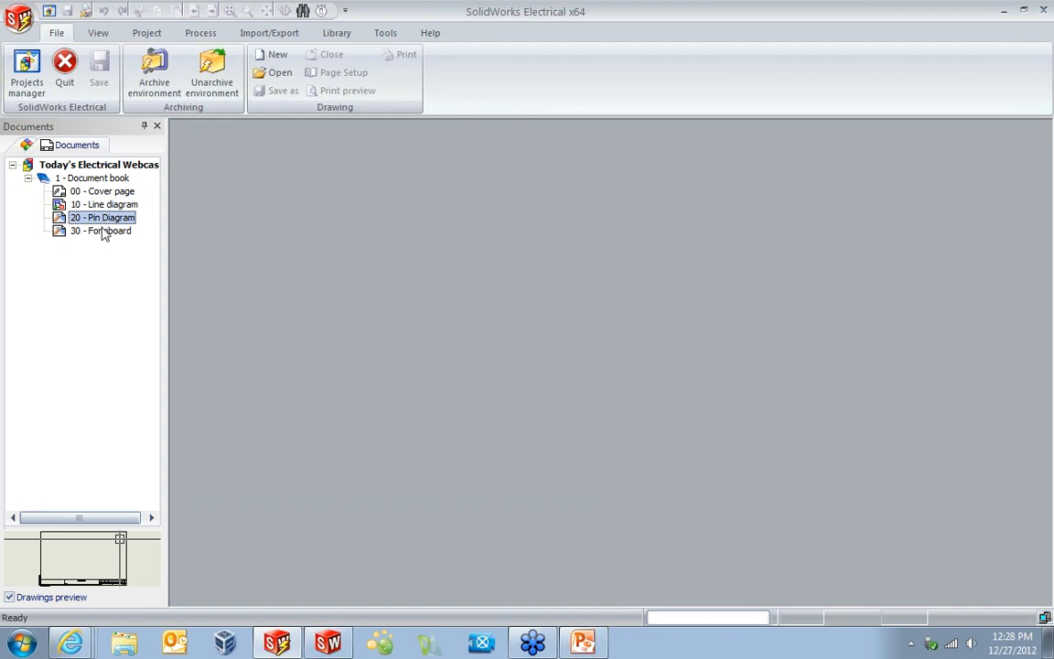
{"action": "left_click", "coordinate": [102, 232]}
{"action": "left_click_drag", "start_coordinate": [168, 245], "coordinate": [202, 234]}
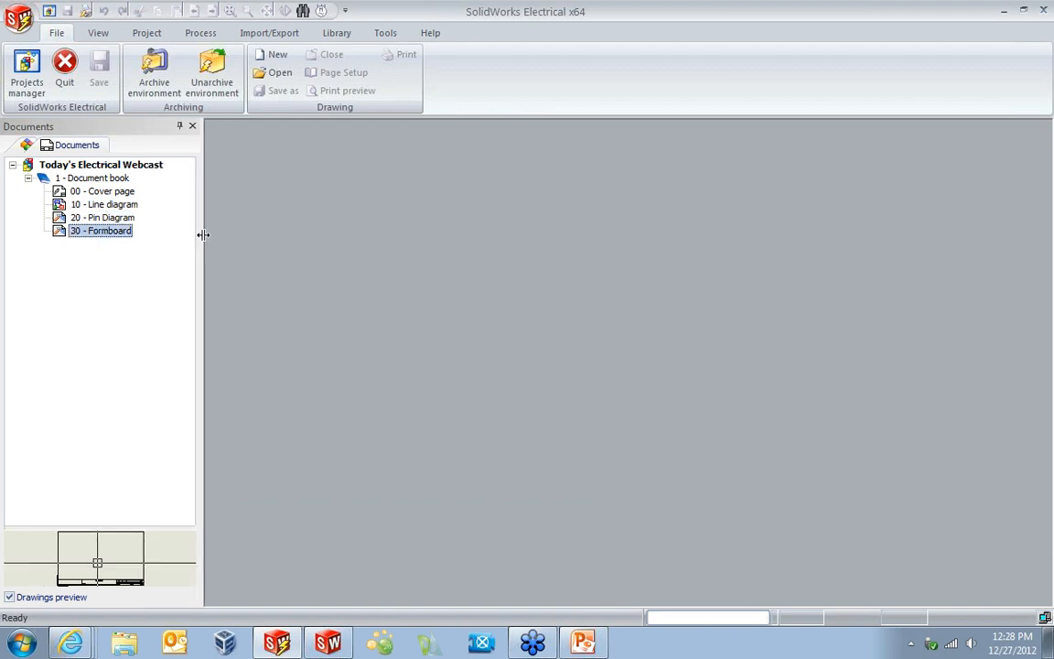
{"action": "left_click", "coordinate": [108, 192]}
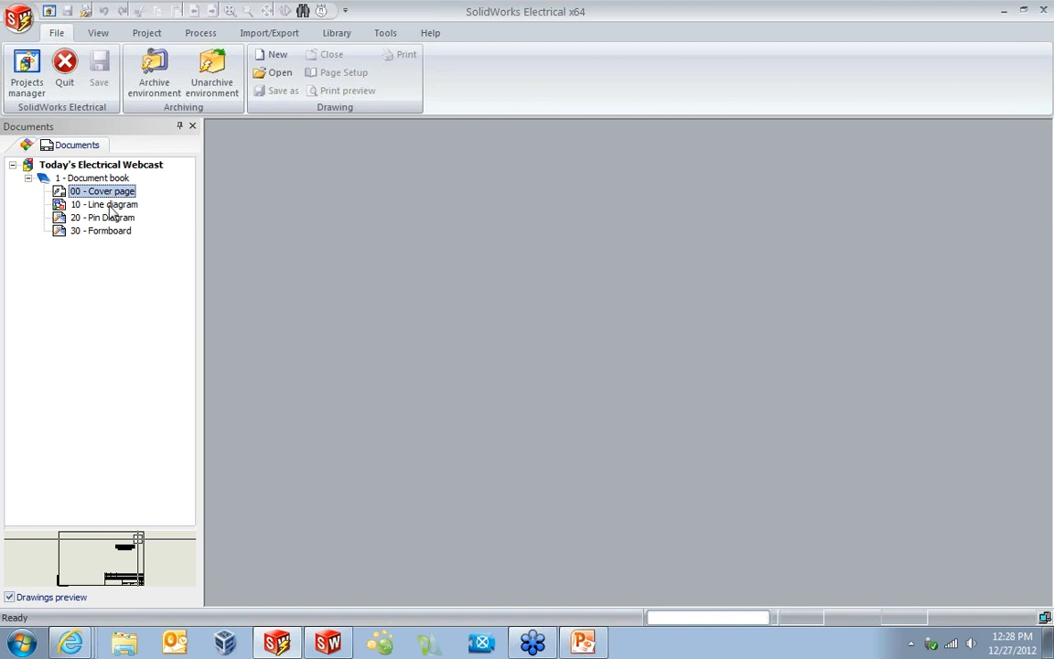
{"action": "left_click", "coordinate": [109, 205]}
{"action": "left_click", "coordinate": [111, 219]}
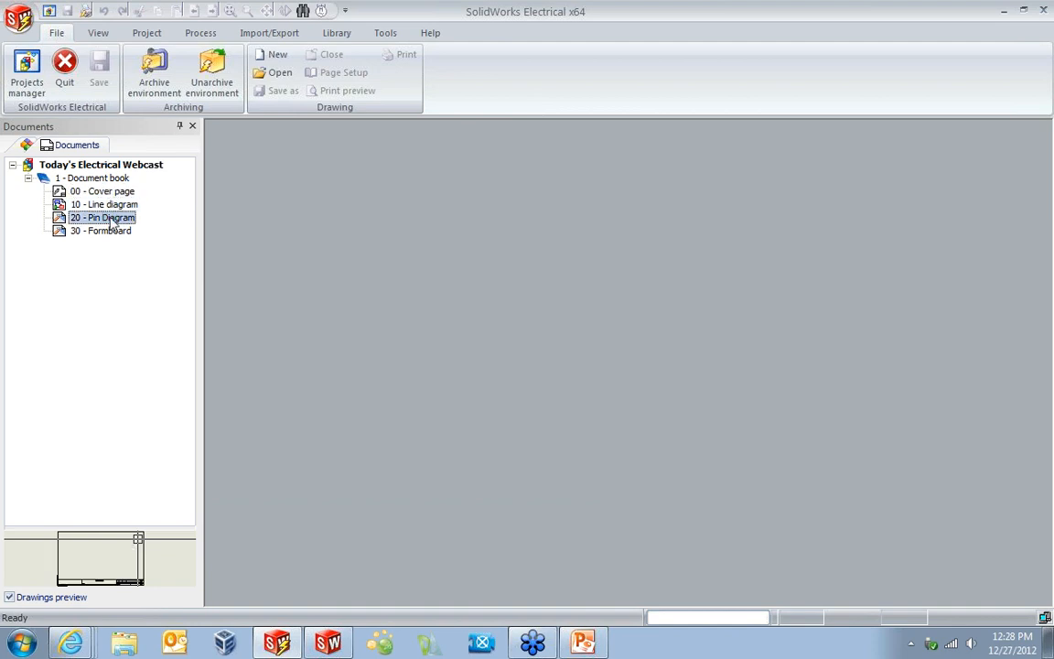
{"action": "left_click", "coordinate": [106, 231]}
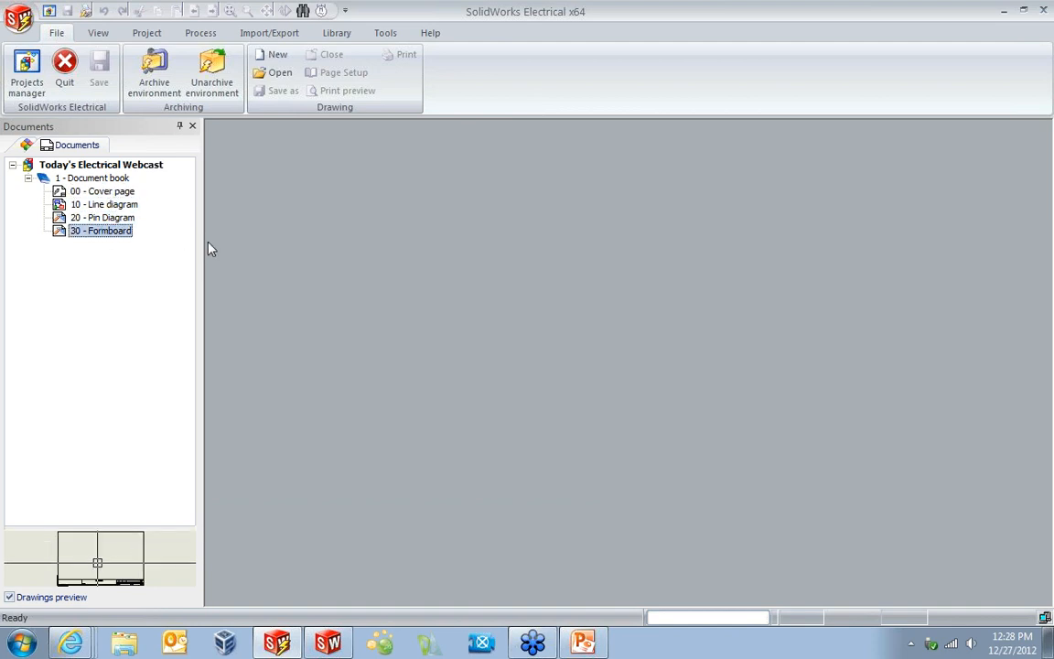
{"action": "left_click_drag", "start_coordinate": [200, 243], "coordinate": [173, 257]}
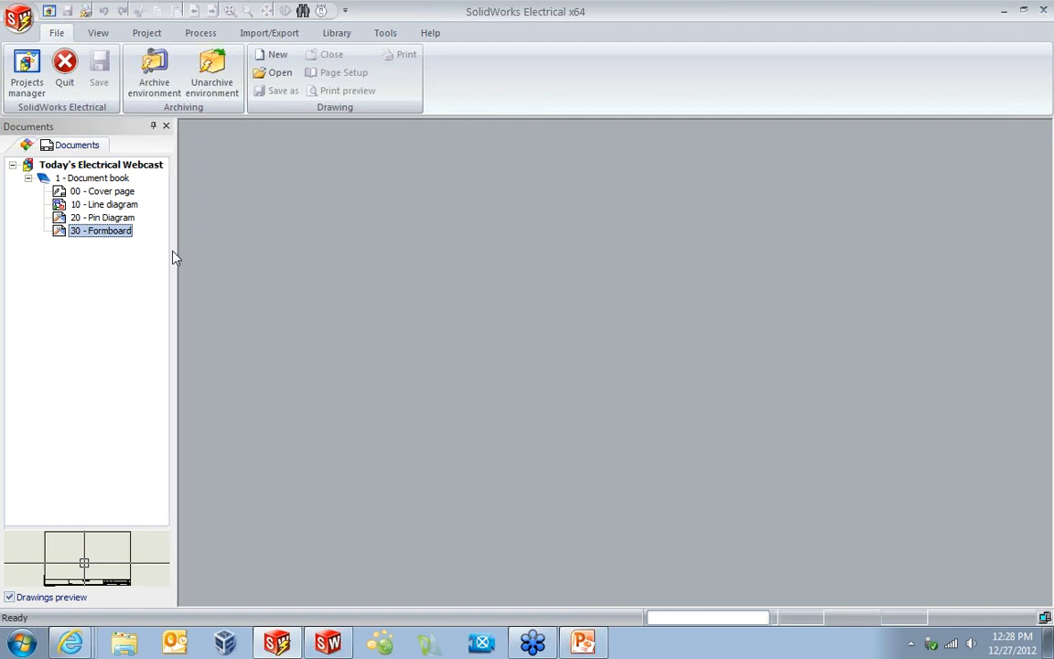
Open the 10 - Line diagram drawing and inspect the drawing office name and drawing title in its title block.
{"action": "double_click", "coordinate": [103, 205]}
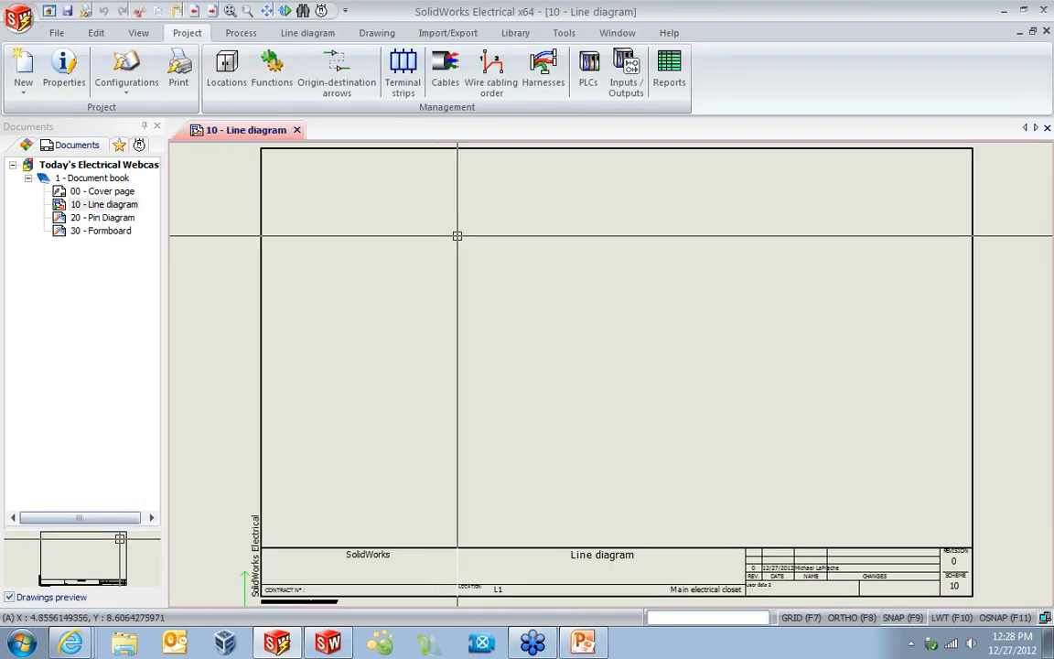
{"action": "scroll", "coordinate": [377, 541], "scroll_direction": "up", "scroll_amount": 3}
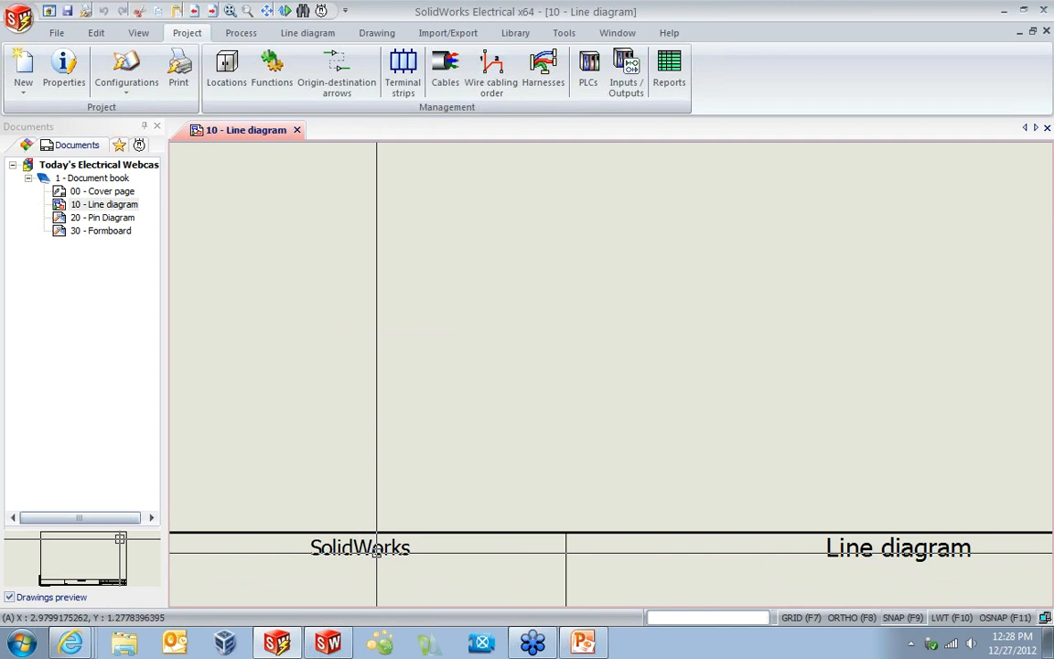
{"action": "mouse_move", "coordinate": [1029, 501]}
{"action": "middle_mouse_down"}
{"action": "mouse_move", "coordinate": [749, 377]}
{"action": "mouse_move", "coordinate": [767, 408]}
{"action": "mouse_move", "coordinate": [1014, 489]}
{"action": "middle_mouse_up"}
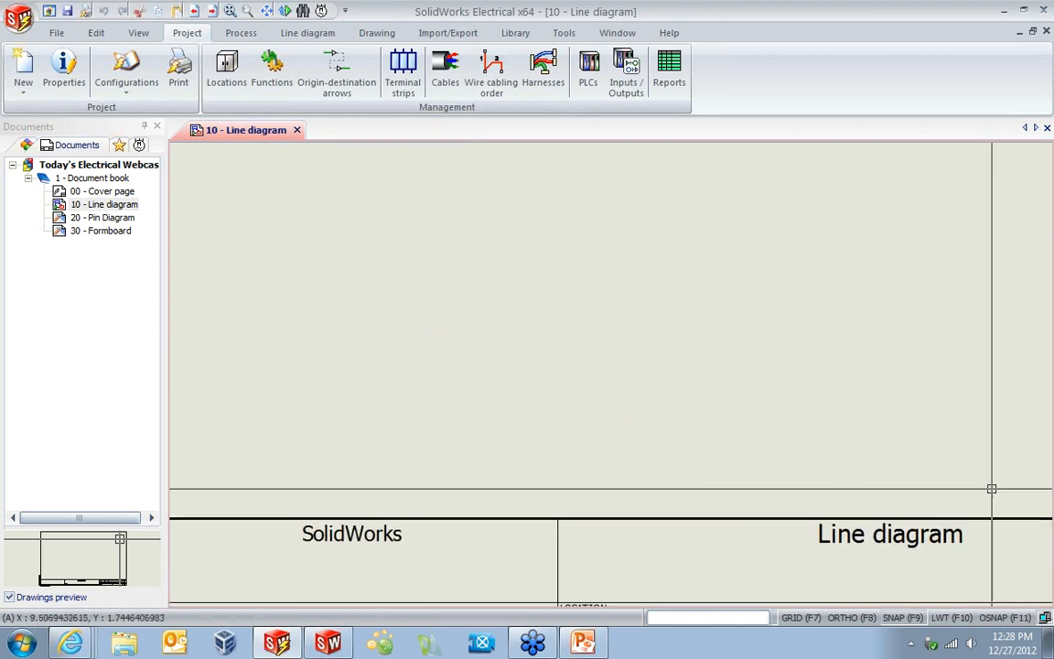
Examine the full line diagram sheet and the available process, line diagram, drawing and import/export commands.
{"action": "scroll", "coordinate": [915, 480], "scroll_direction": "down", "scroll_amount": 3}
{"action": "middle_click_drag", "start_coordinate": [970, 327], "coordinate": [630, 343]}
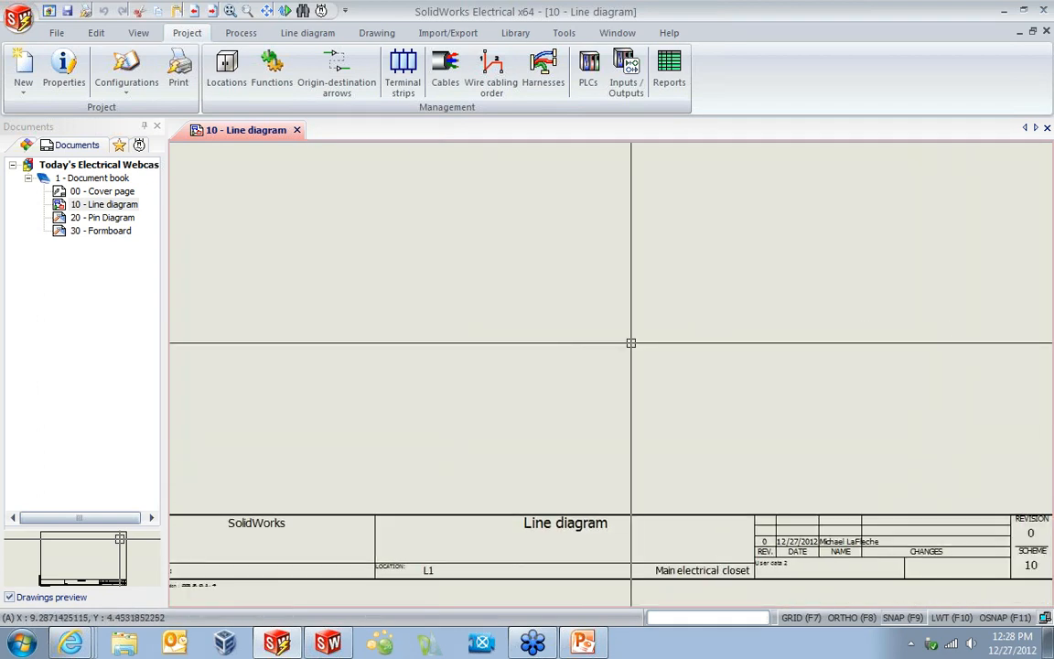
{"action": "scroll", "coordinate": [631, 342], "scroll_direction": "down", "scroll_amount": 2}
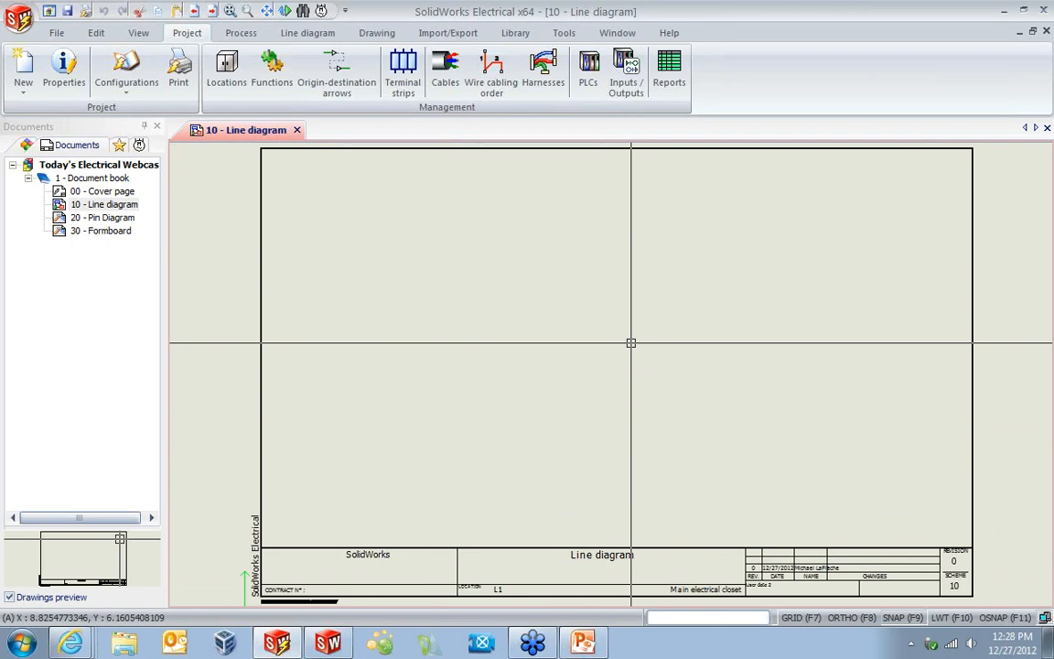
{"action": "left_click", "coordinate": [239, 34]}
{"action": "left_click", "coordinate": [307, 35]}
{"action": "left_click", "coordinate": [376, 33]}
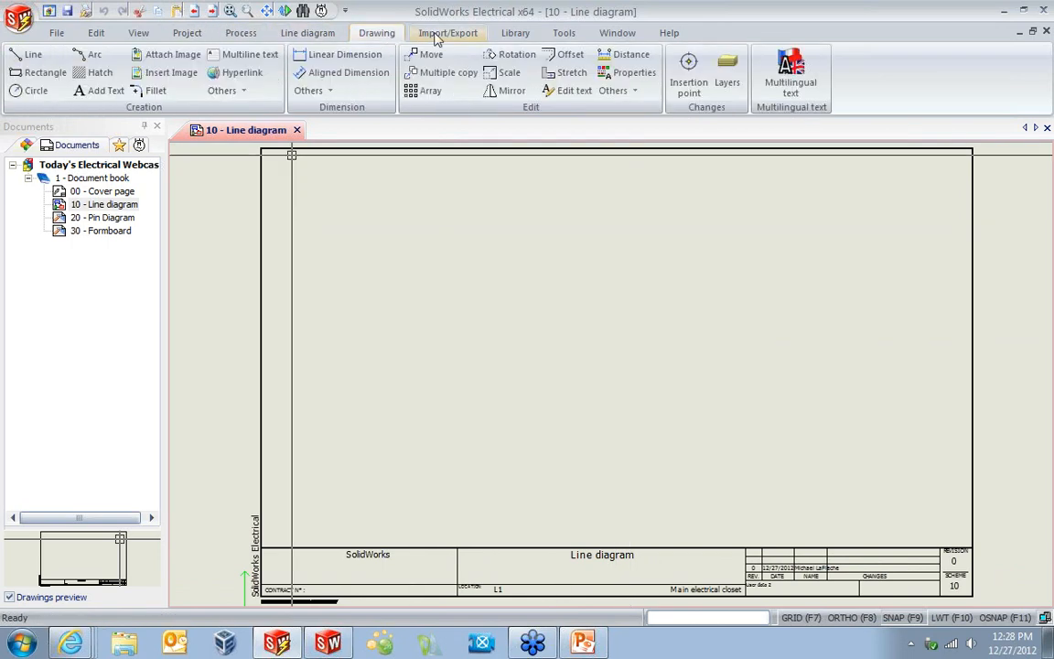
{"action": "left_click", "coordinate": [438, 36]}
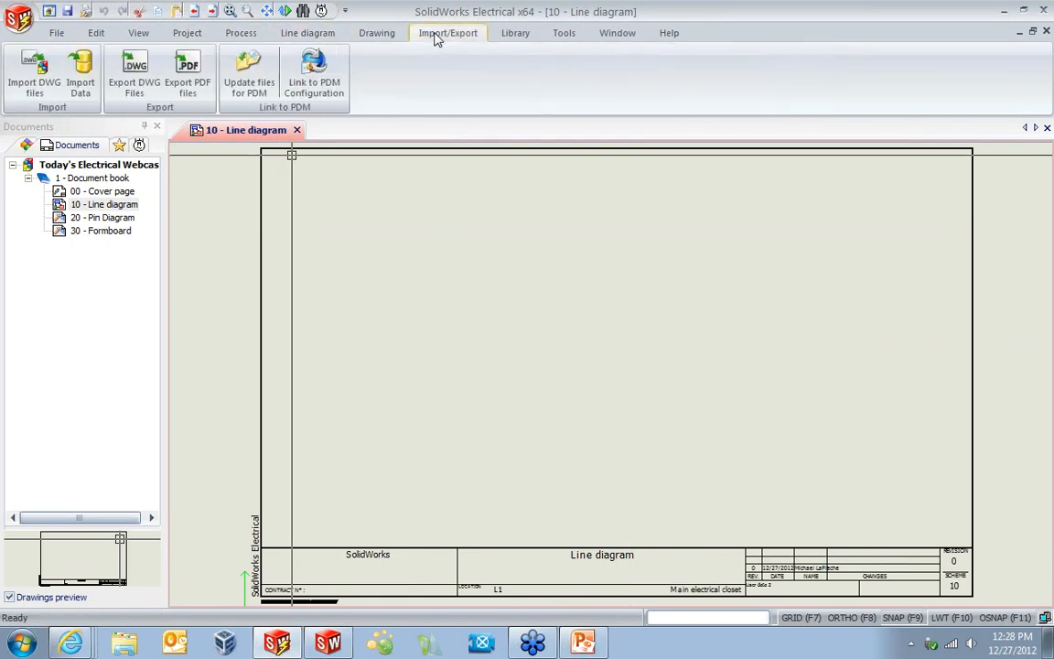
{"action": "left_click", "coordinate": [376, 36]}
{"action": "left_click", "coordinate": [309, 36]}
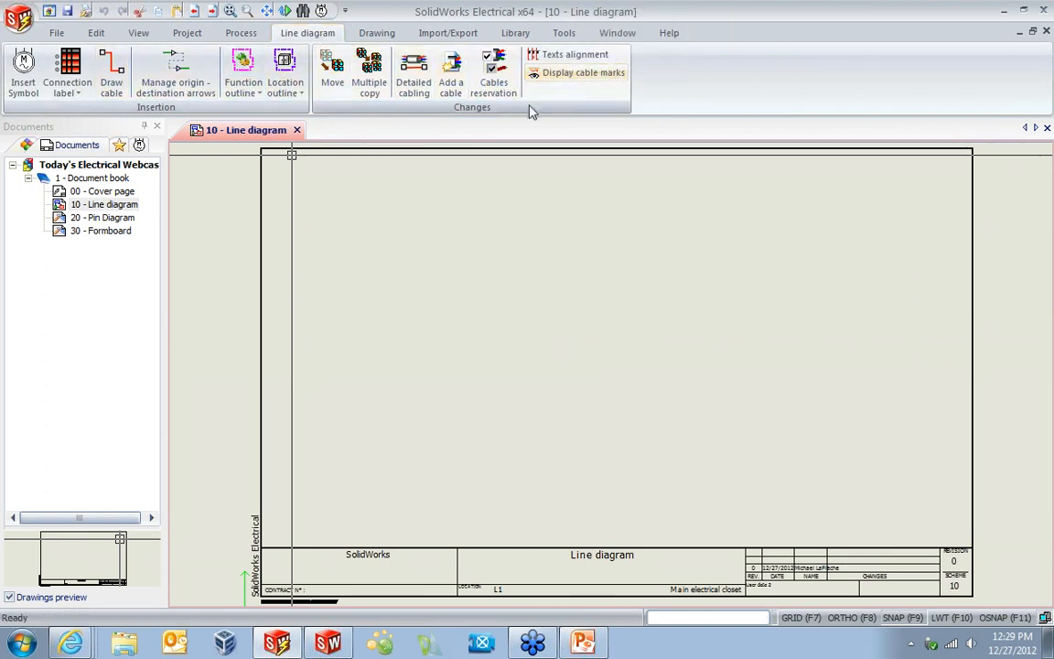
Start a symbol insertion and browse the library's connector, drive, detector and contactor relay symbols.
{"action": "left_click", "coordinate": [24, 75]}
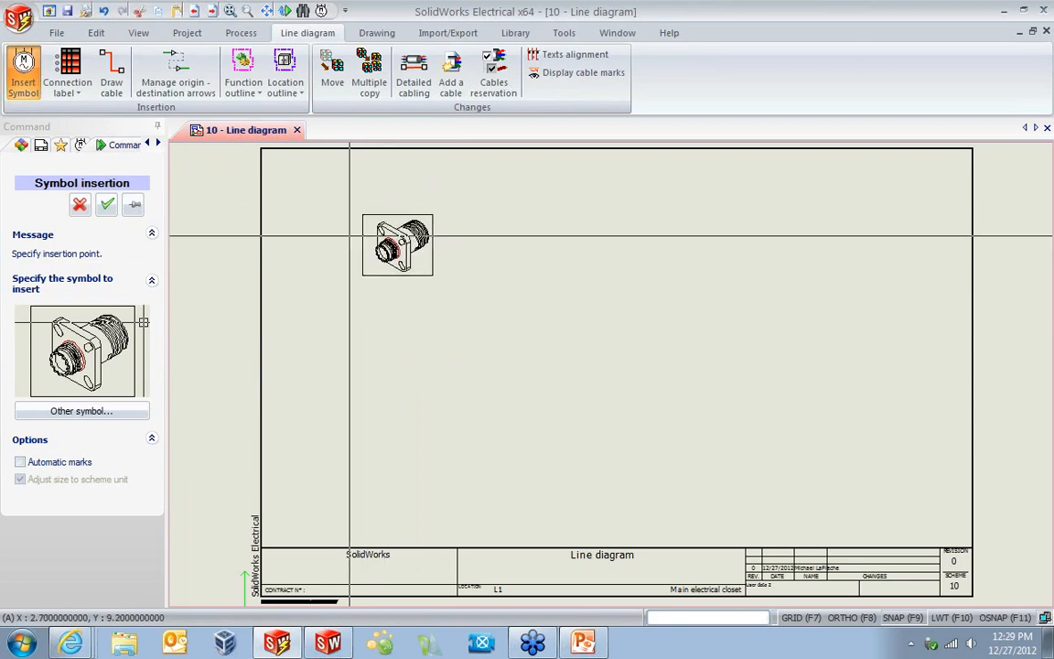
{"action": "left_click", "coordinate": [94, 413]}
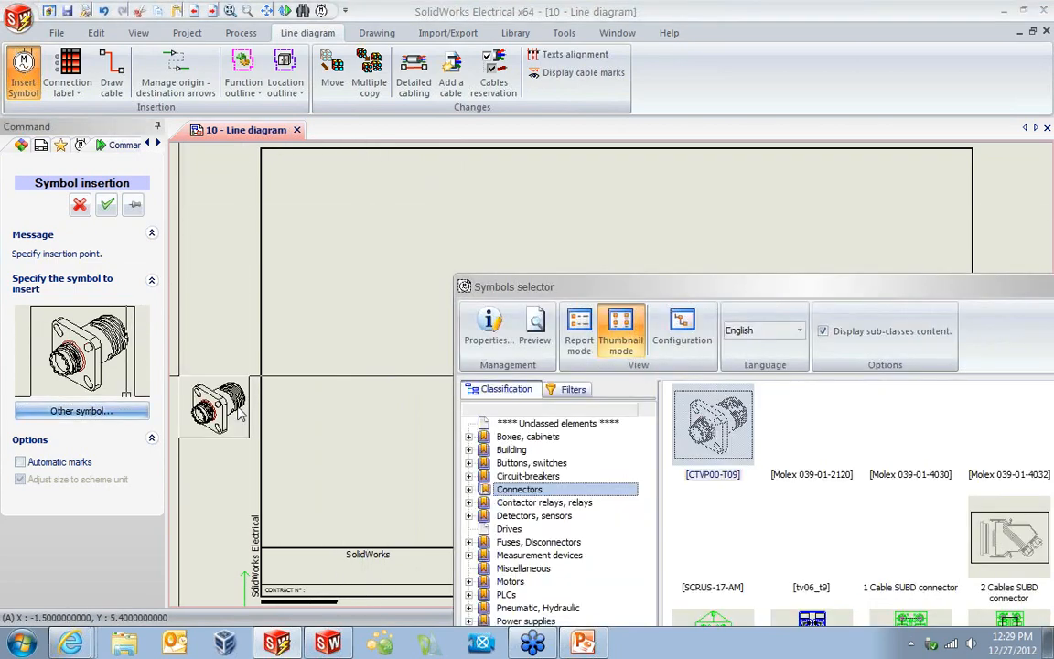
{"action": "left_click_drag", "start_coordinate": [672, 284], "coordinate": [376, 111]}
{"action": "left_click_drag", "start_coordinate": [844, 323], "coordinate": [844, 333]}
{"action": "scroll", "coordinate": [847, 338], "scroll_direction": "down", "scroll_amount": 2}
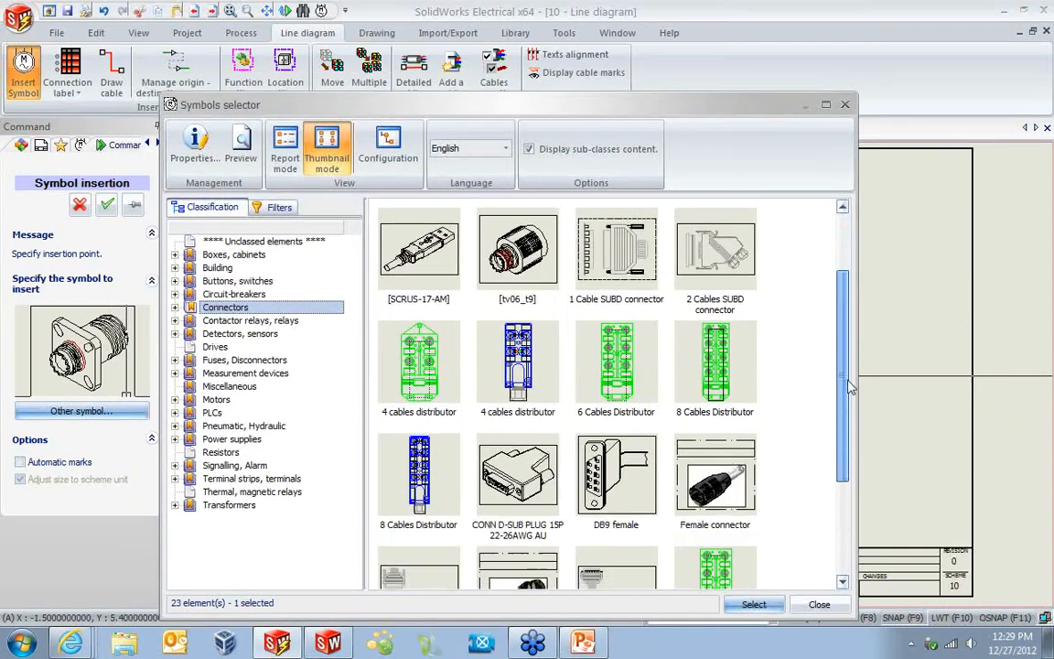
{"action": "left_click", "coordinate": [215, 348]}
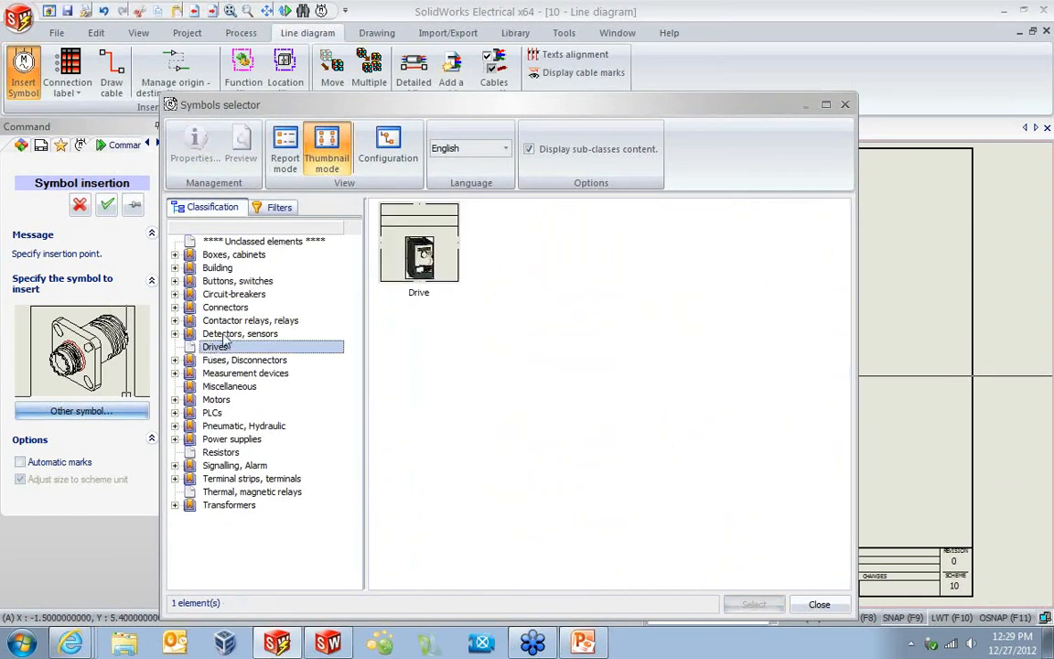
{"action": "left_click", "coordinate": [210, 334]}
{"action": "left_click", "coordinate": [207, 322]}
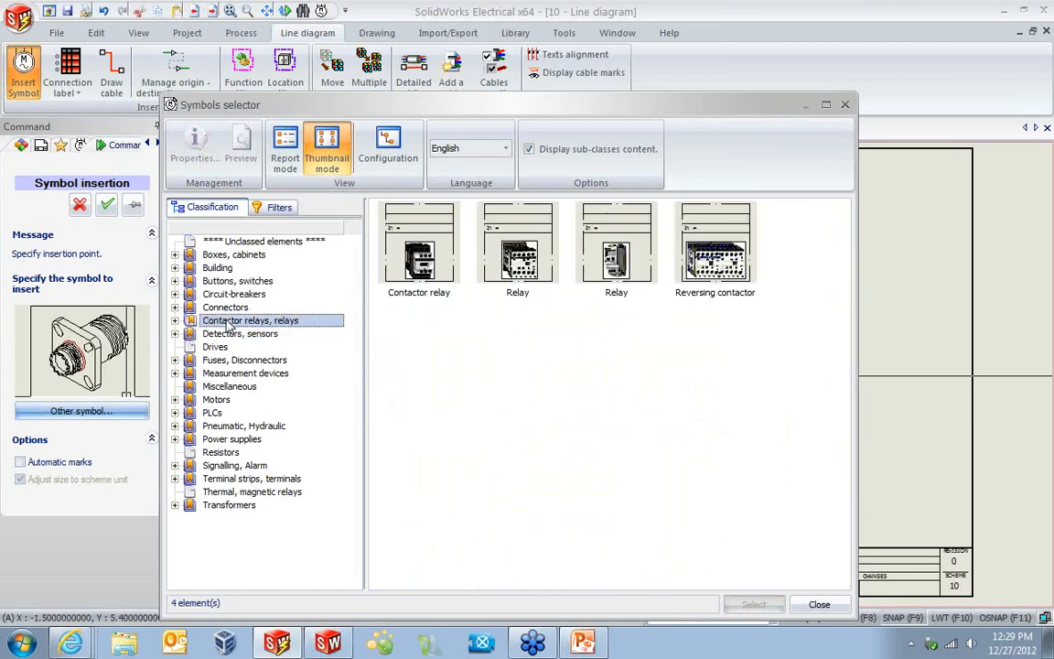
{"action": "left_click", "coordinate": [228, 309]}
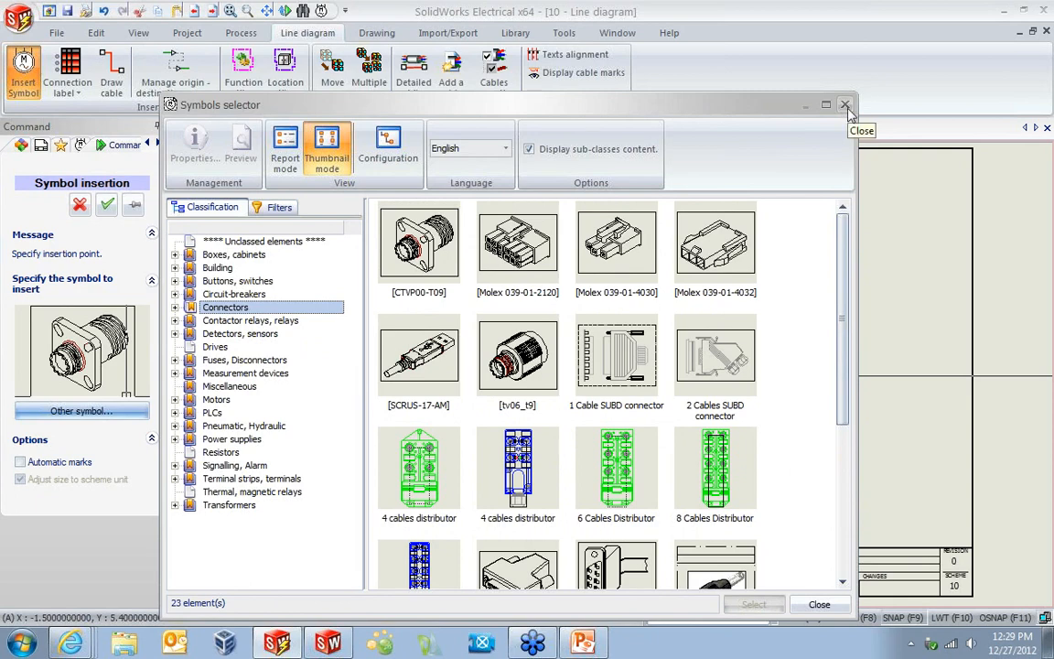
Place the tv06_t9 connector symbol in the lower-left area of the line diagram sheet, at about X 2.0, Y 4.2.
{"action": "left_click", "coordinate": [430, 248]}
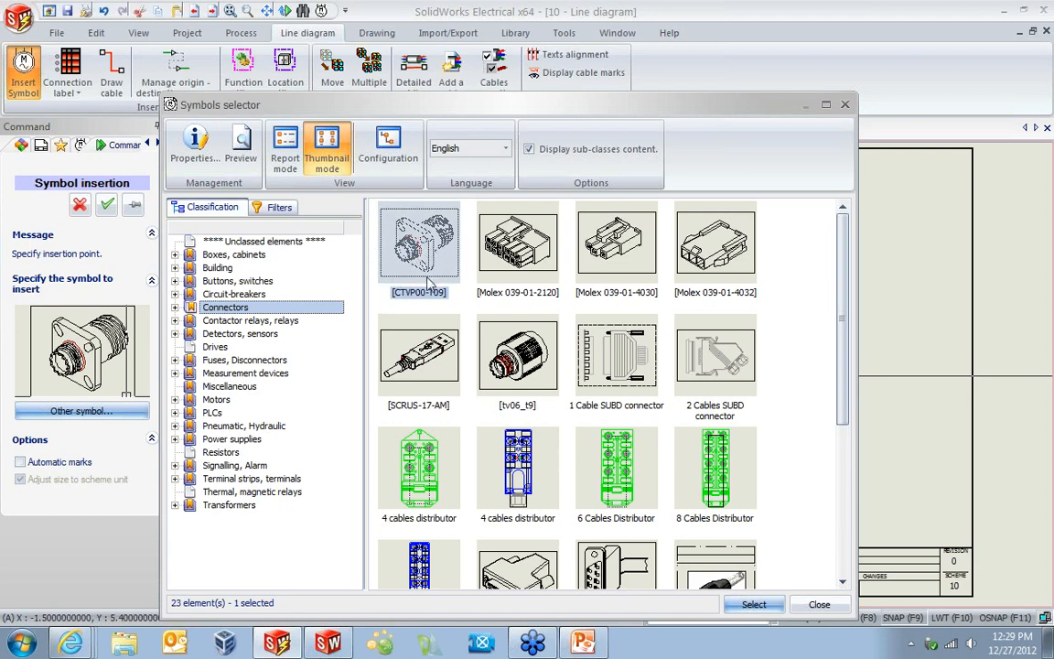
{"action": "left_click", "coordinate": [485, 337]}
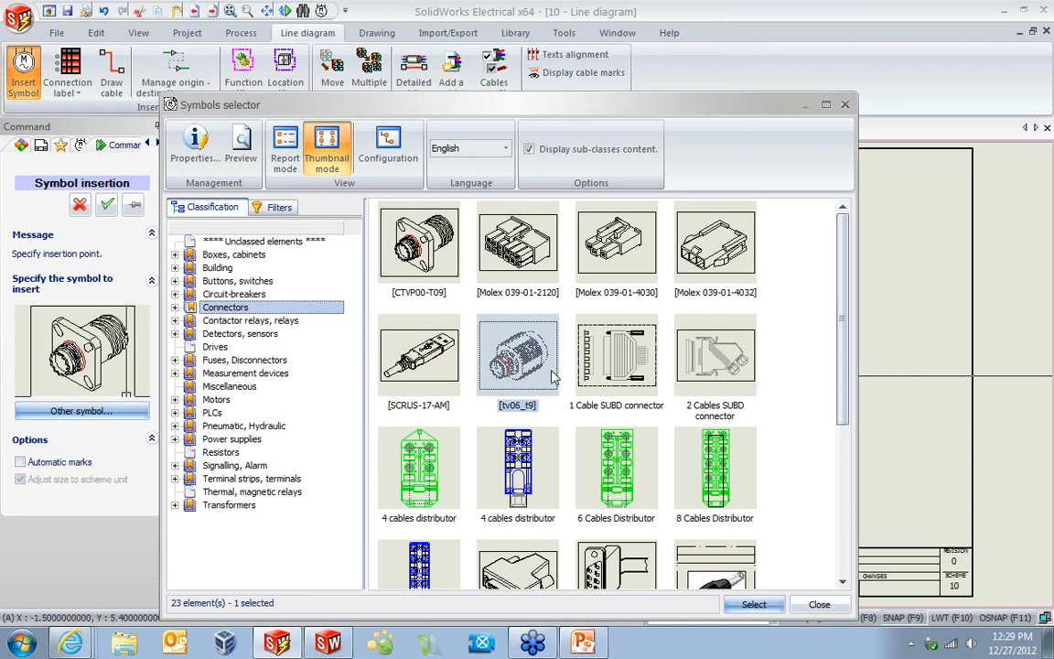
{"action": "double_click", "coordinate": [497, 322]}
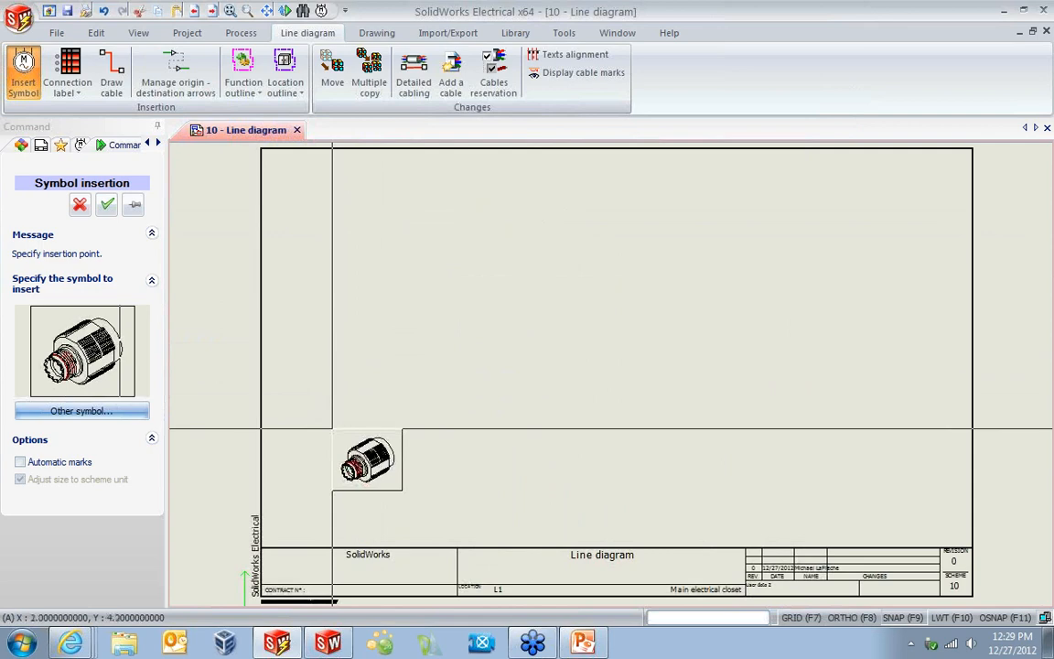
{"action": "left_click", "coordinate": [332, 428]}
{"action": "left_click_drag", "start_coordinate": [622, 257], "coordinate": [340, 114]}
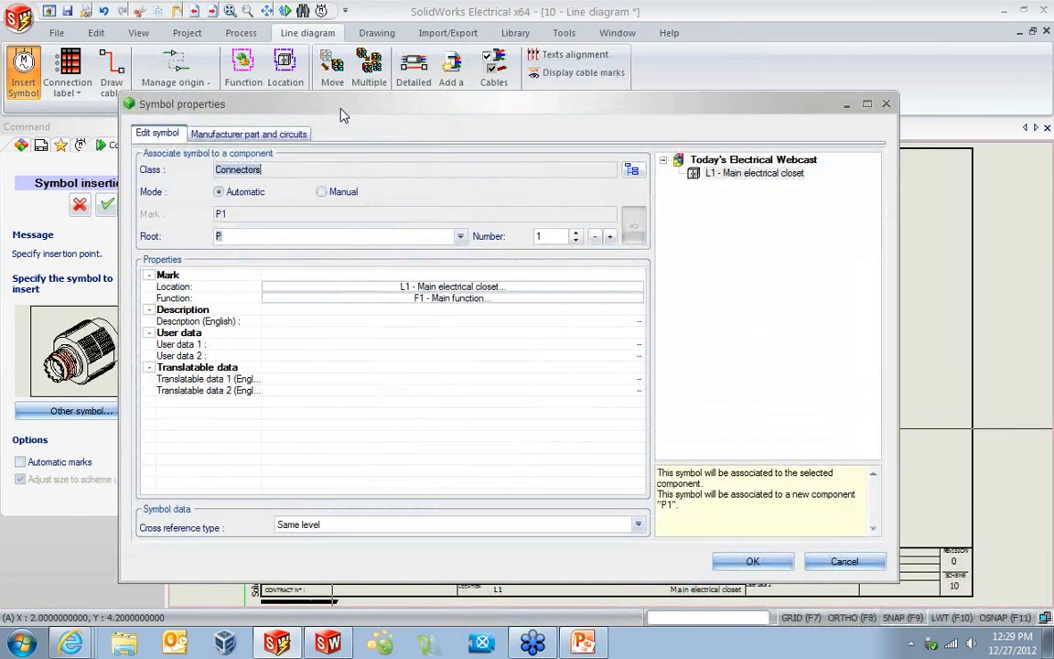
{"action": "left_click", "coordinate": [238, 236]}
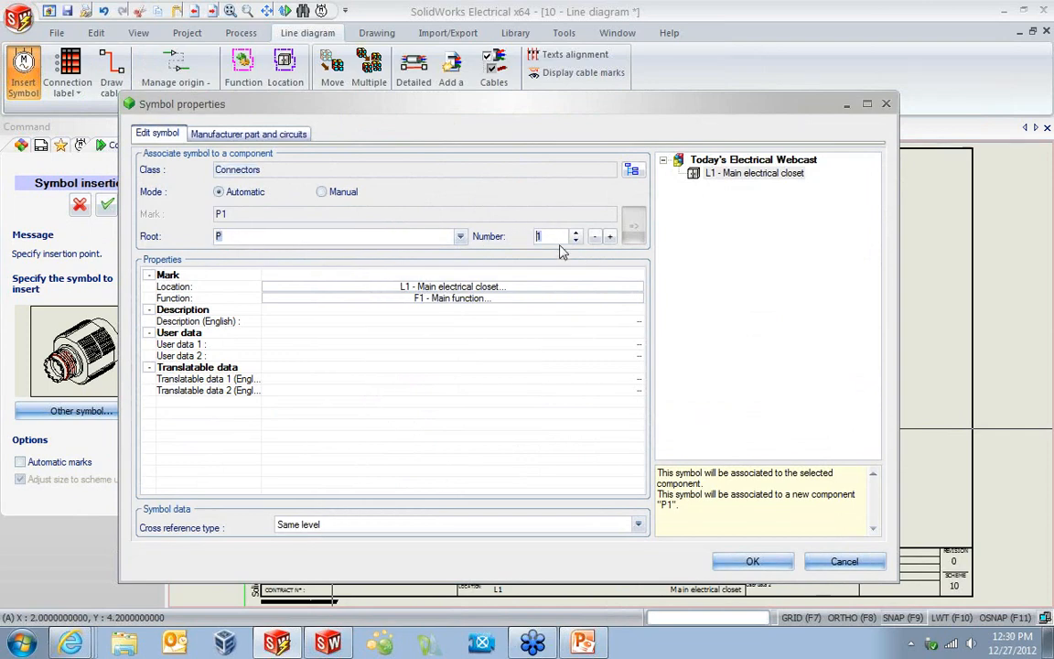
Search the manufacturer parts for the placed connector, filtered to AMPHENOL, and select part tv06_t9.
{"action": "left_click", "coordinate": [244, 135]}
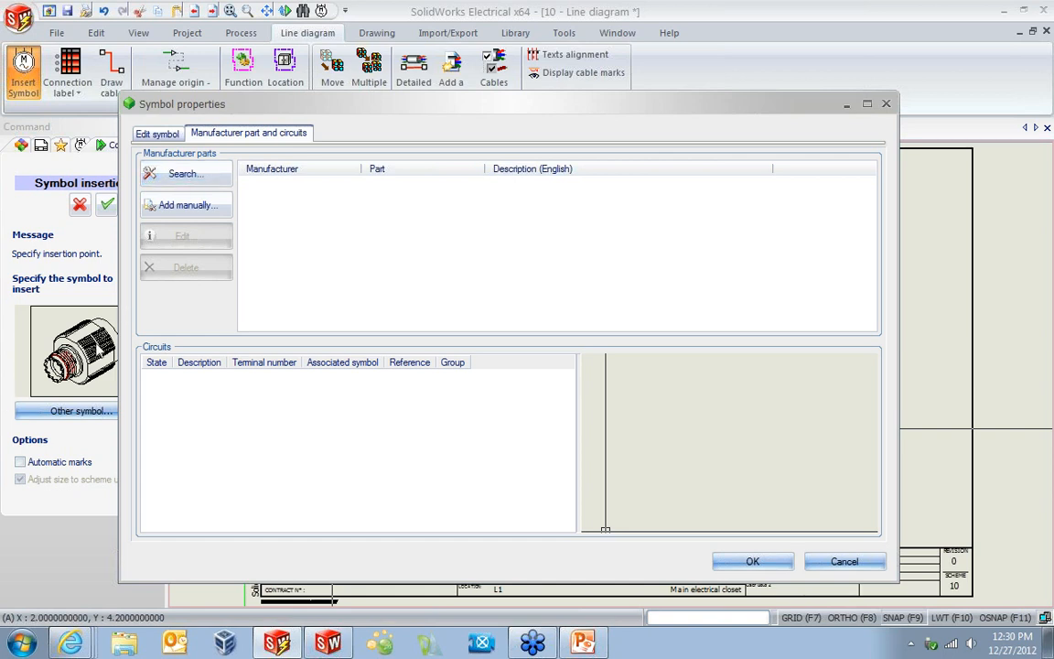
{"action": "left_click", "coordinate": [183, 173]}
{"action": "left_click_drag", "start_coordinate": [627, 284], "coordinate": [386, 98]}
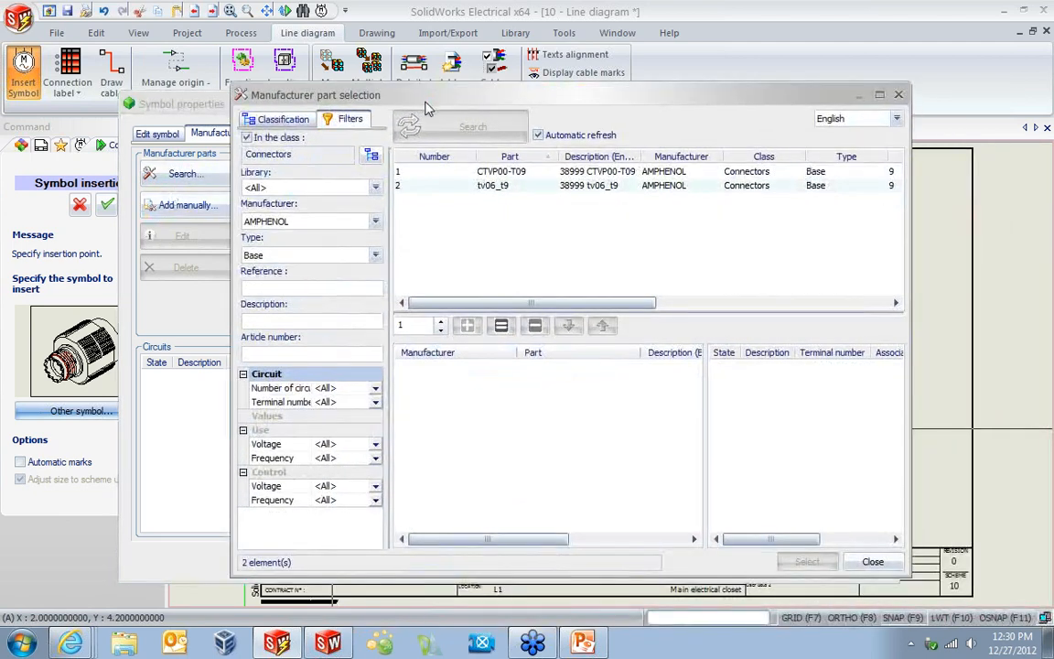
{"action": "left_click", "coordinate": [355, 223]}
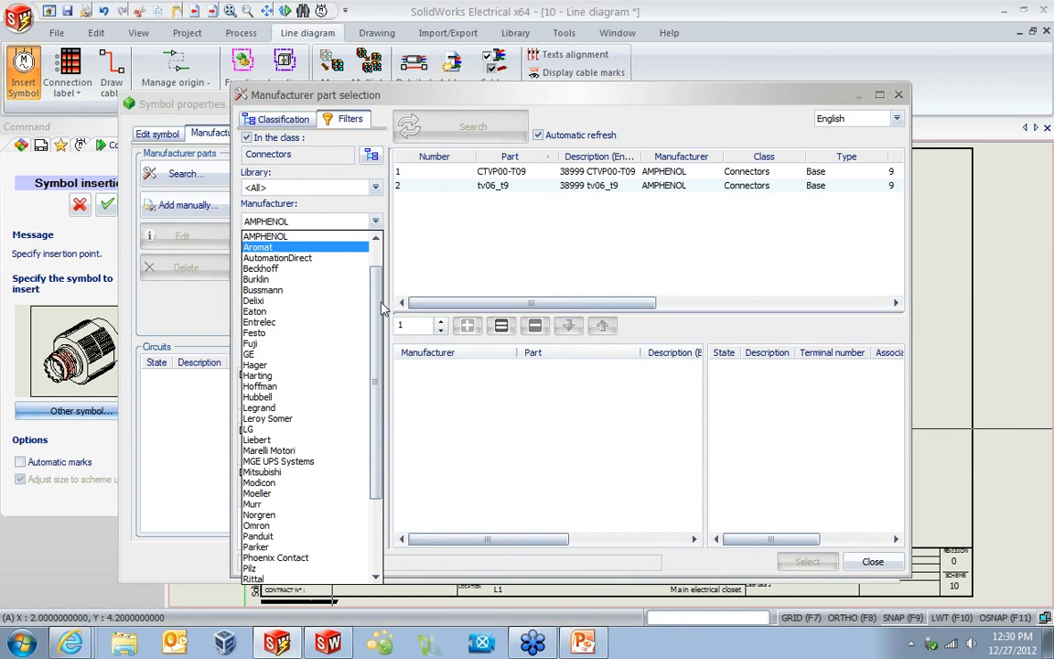
{"action": "scroll", "coordinate": [271, 256], "scroll_direction": "up", "scroll_amount": 1}
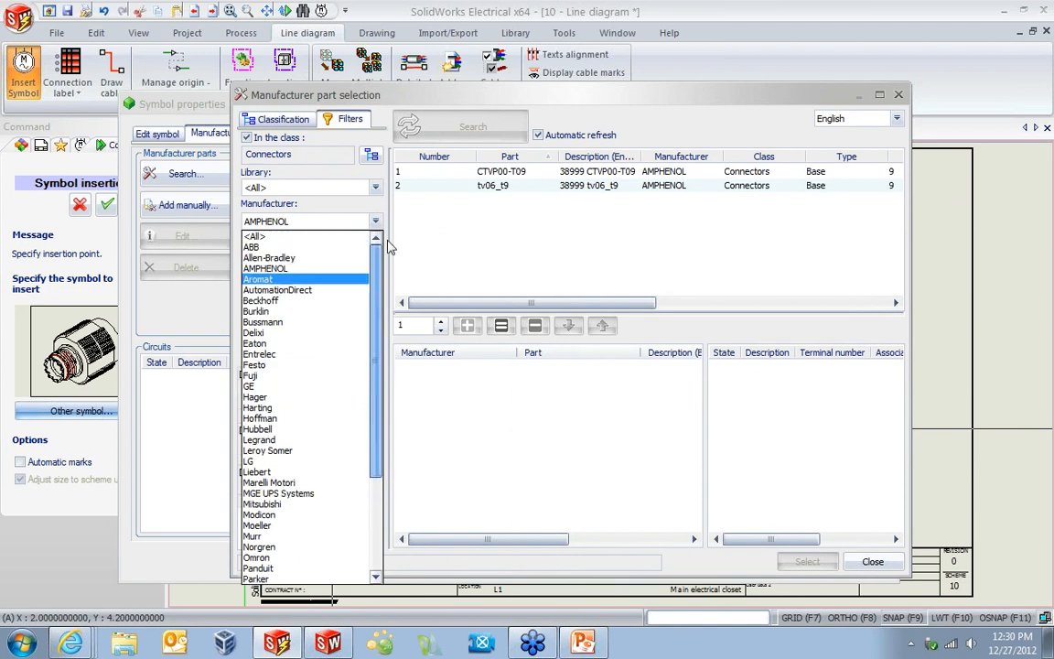
{"action": "left_click", "coordinate": [279, 269]}
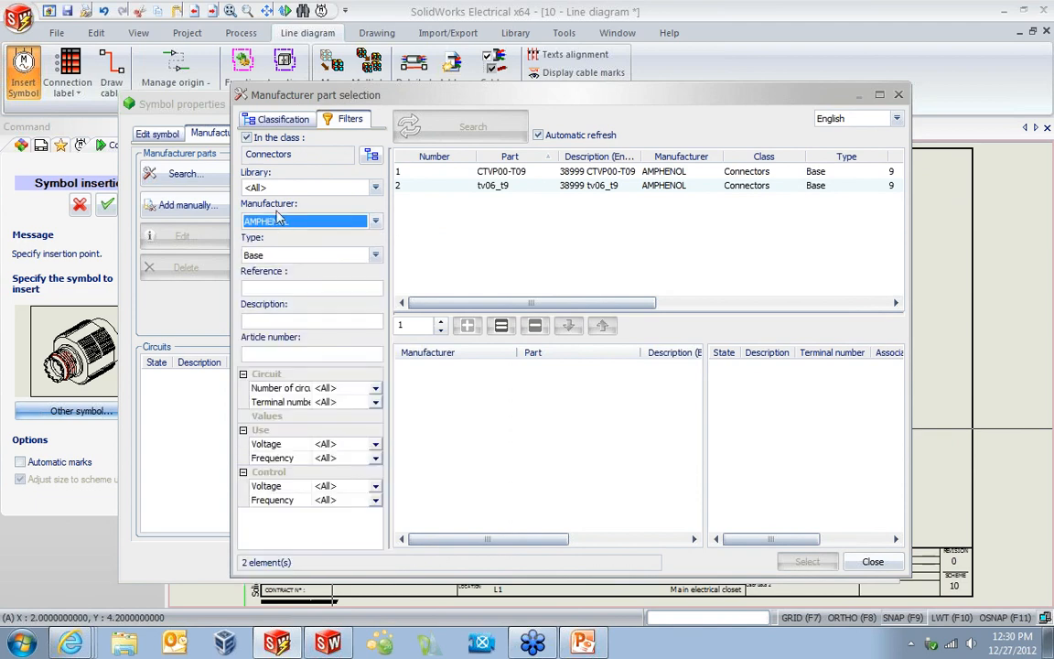
{"action": "left_click", "coordinate": [700, 187]}
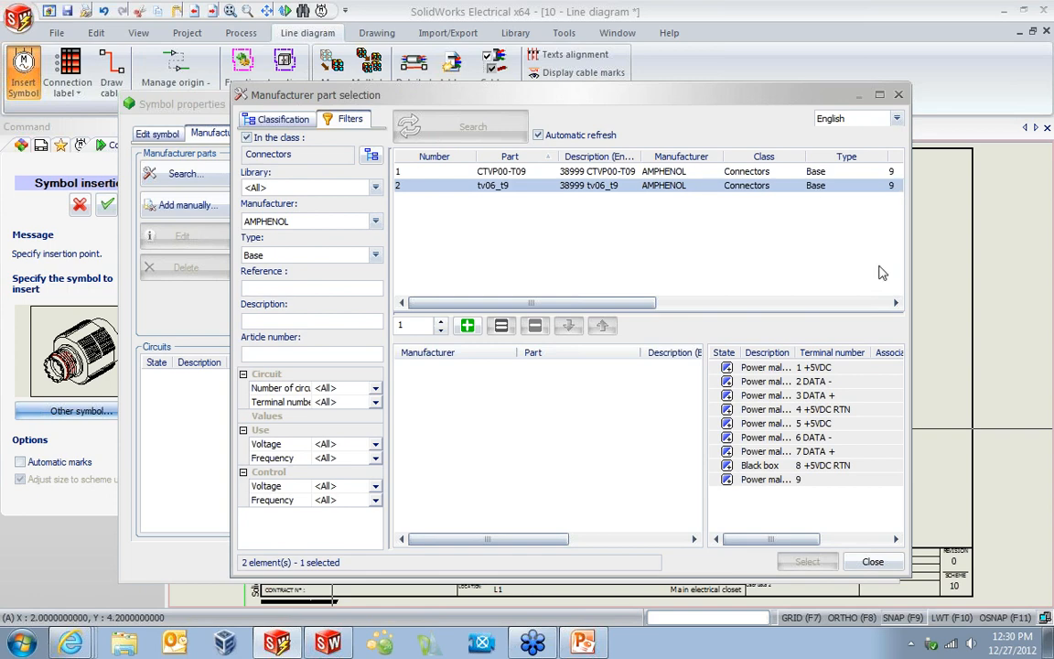
Review the terminal numbers and signal names of the circuits on the tv06_t9 part.
{"action": "left_click", "coordinate": [809, 368]}
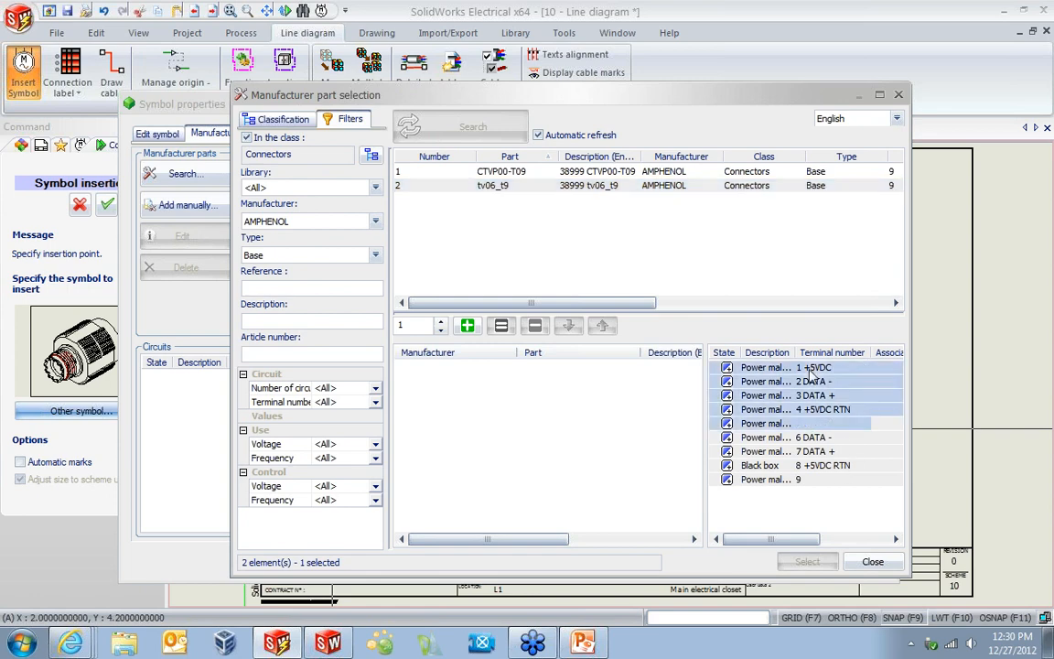
{"action": "left_click", "coordinate": [809, 382]}
{"action": "left_click", "coordinate": [811, 398]}
{"action": "left_click", "coordinate": [810, 411]}
{"action": "left_click", "coordinate": [811, 423]}
{"action": "left_click", "coordinate": [810, 437]}
{"action": "left_click", "coordinate": [805, 451]}
{"action": "left_click", "coordinate": [800, 466]}
{"action": "left_click", "coordinate": [786, 480]}
{"action": "left_click", "coordinate": [783, 466]}
{"action": "left_click", "coordinate": [783, 453]}
{"action": "left_click", "coordinate": [783, 438]}
{"action": "left_click", "coordinate": [782, 424]}
{"action": "left_click", "coordinate": [782, 409]}
{"action": "left_click", "coordinate": [782, 396]}
{"action": "left_click", "coordinate": [783, 382]}
{"action": "left_click", "coordinate": [783, 367]}
Assign the AMPHENOL tv06_t9 part to the connector, confirm its symbol properties and inspect the placed symbol.
{"action": "left_click", "coordinate": [474, 326]}
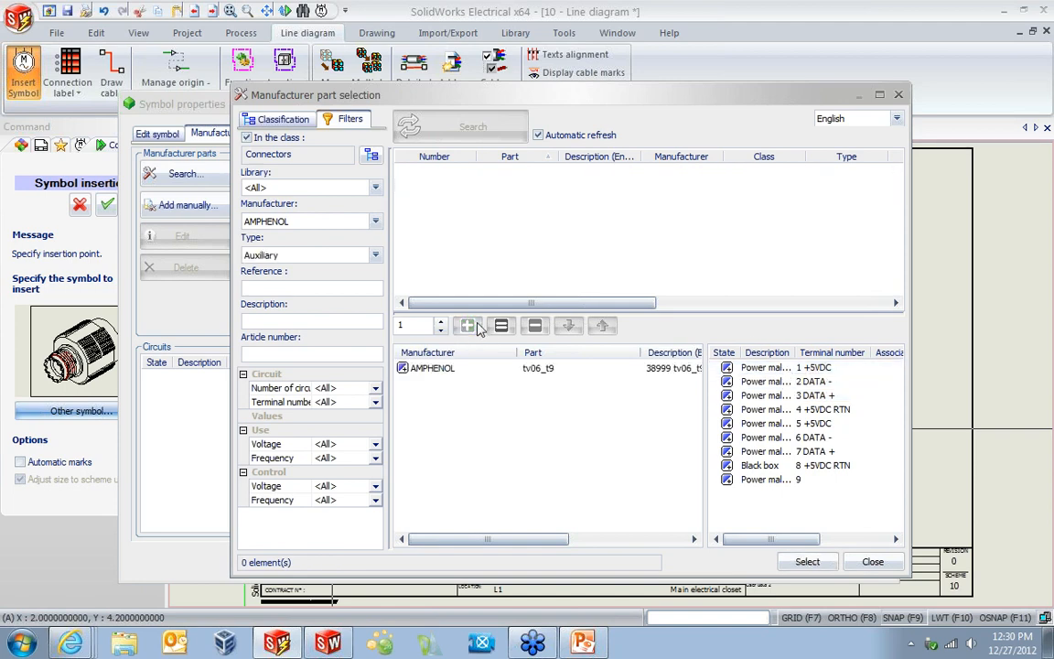
{"action": "left_click", "coordinate": [808, 562]}
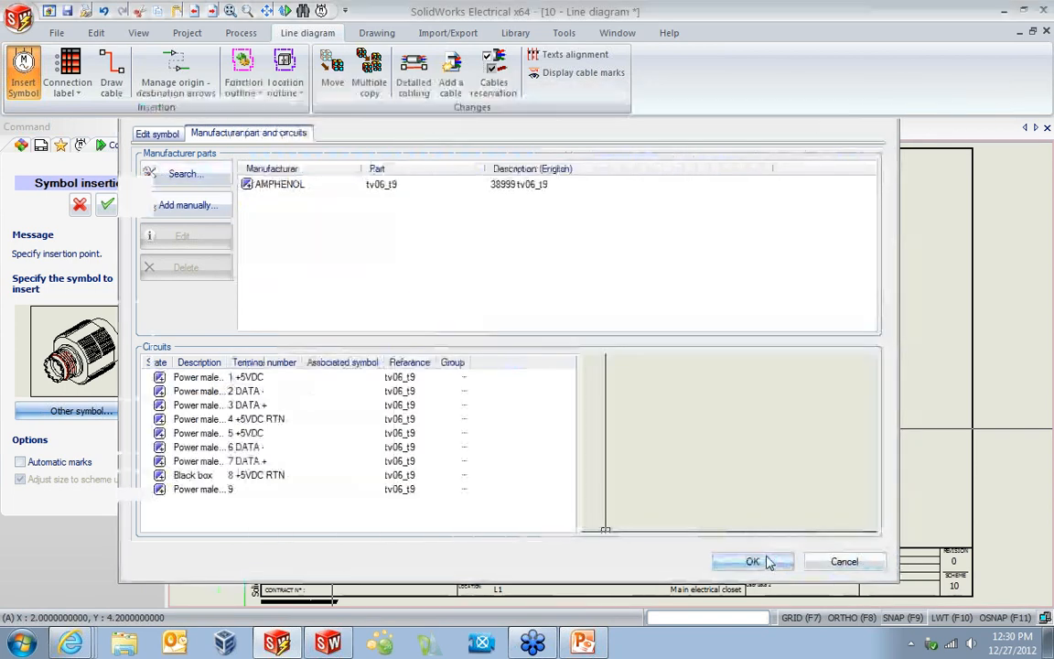
{"action": "left_click", "coordinate": [760, 561]}
{"action": "scroll", "coordinate": [385, 448], "scroll_direction": "up", "scroll_amount": 9}
{"action": "middle_click_drag", "start_coordinate": [384, 448], "coordinate": [478, 247]}
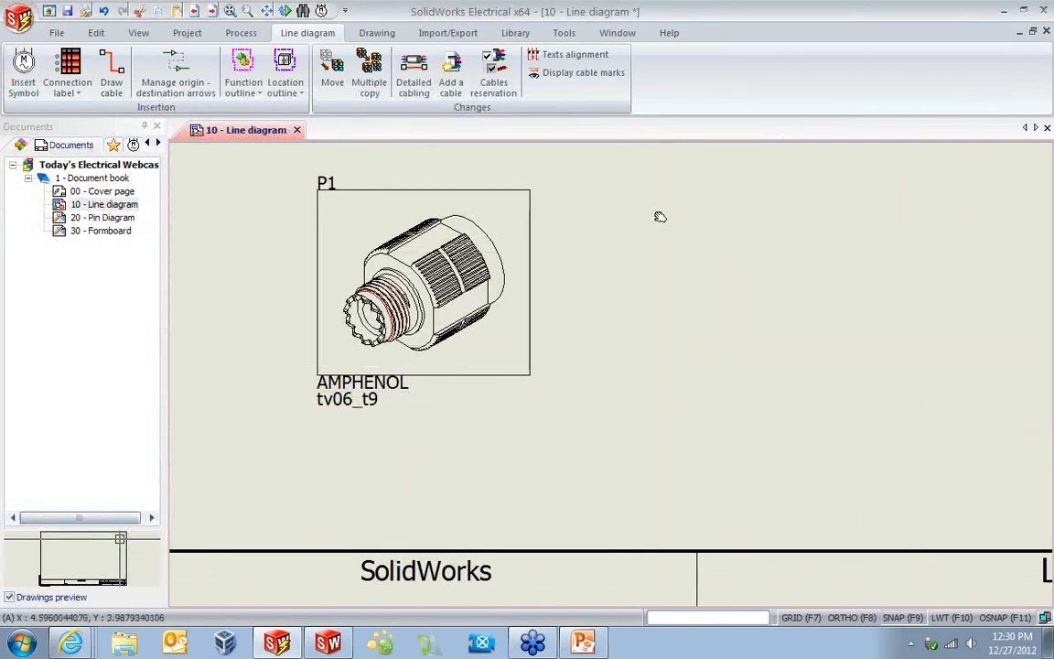
{"action": "scroll", "coordinate": [659, 216], "scroll_direction": "down", "scroll_amount": 9}
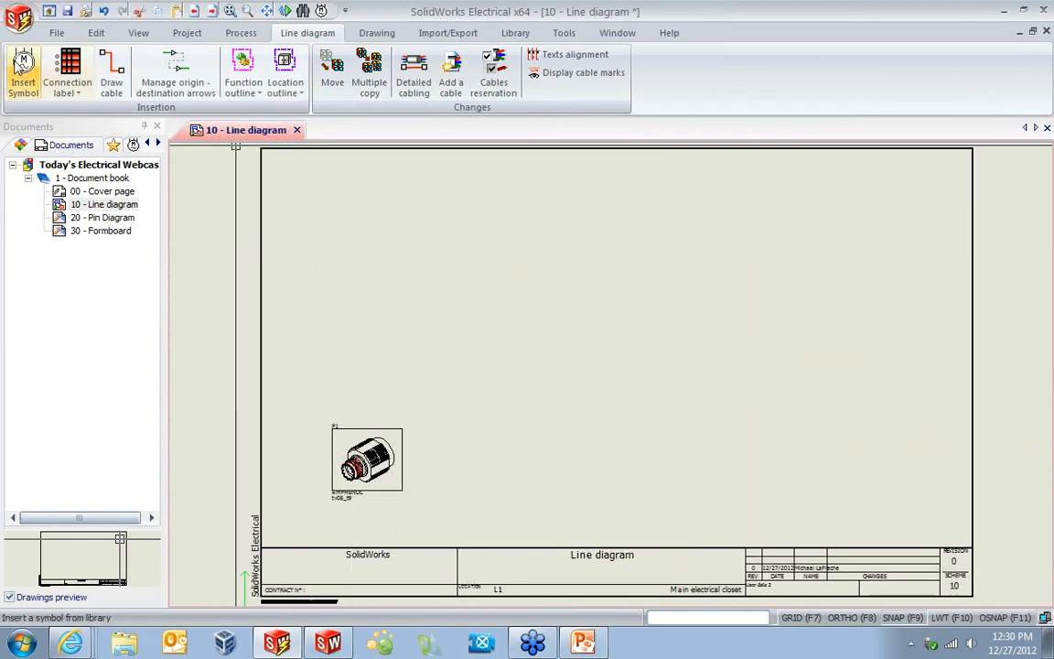
Place the SCRUS-17-AM USB connector symbol level with the first connector, at about X 12.0, Y 4.2.
{"action": "left_click", "coordinate": [23, 69]}
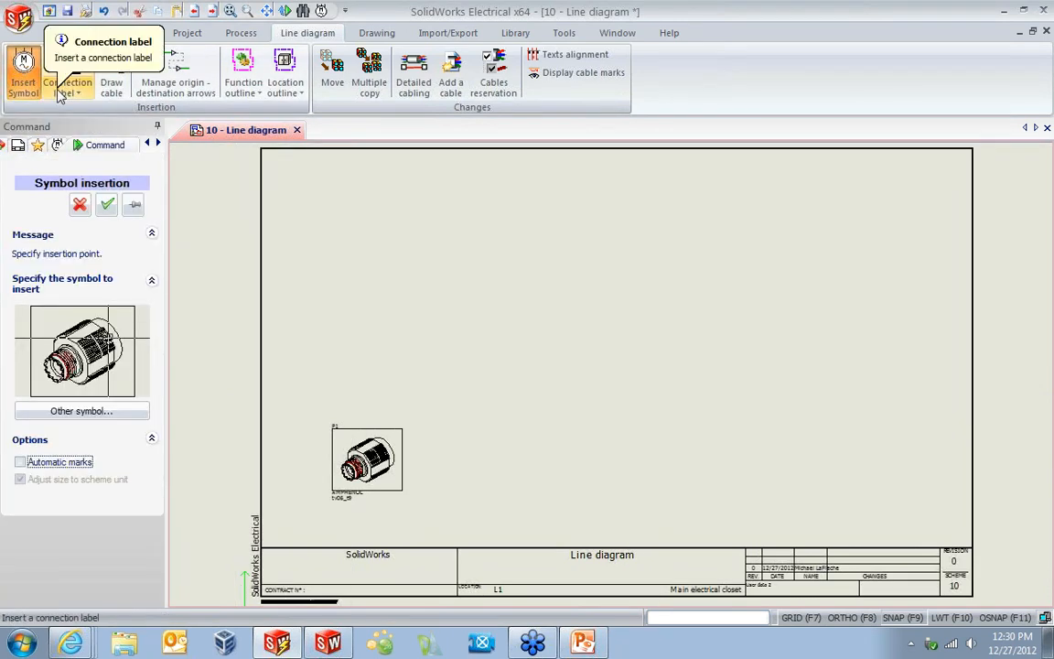
{"action": "left_click", "coordinate": [106, 411]}
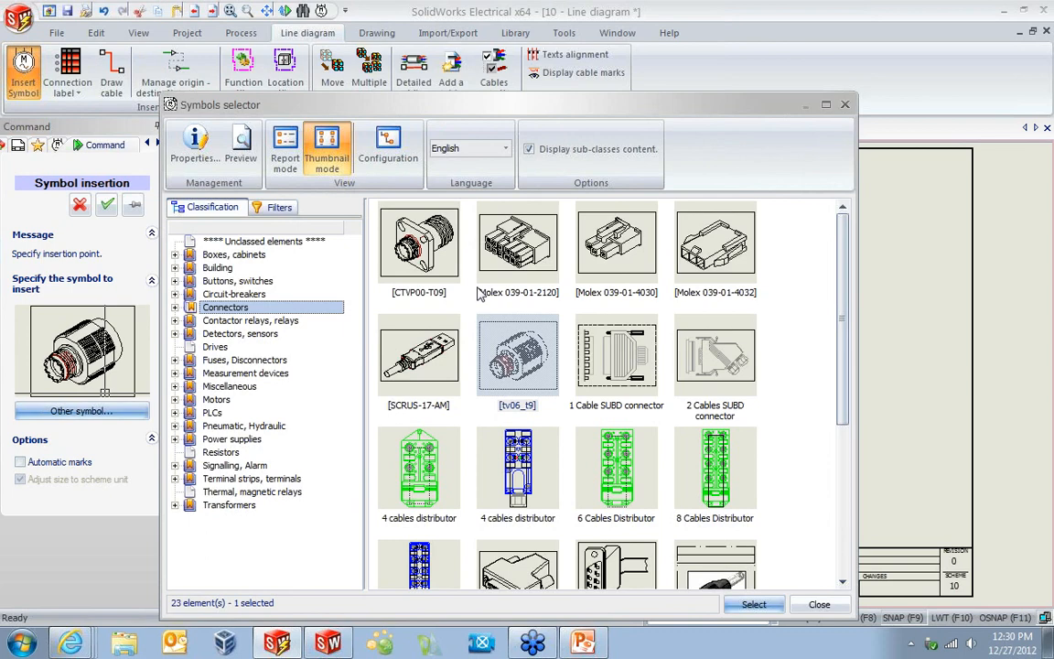
{"action": "left_click", "coordinate": [404, 389]}
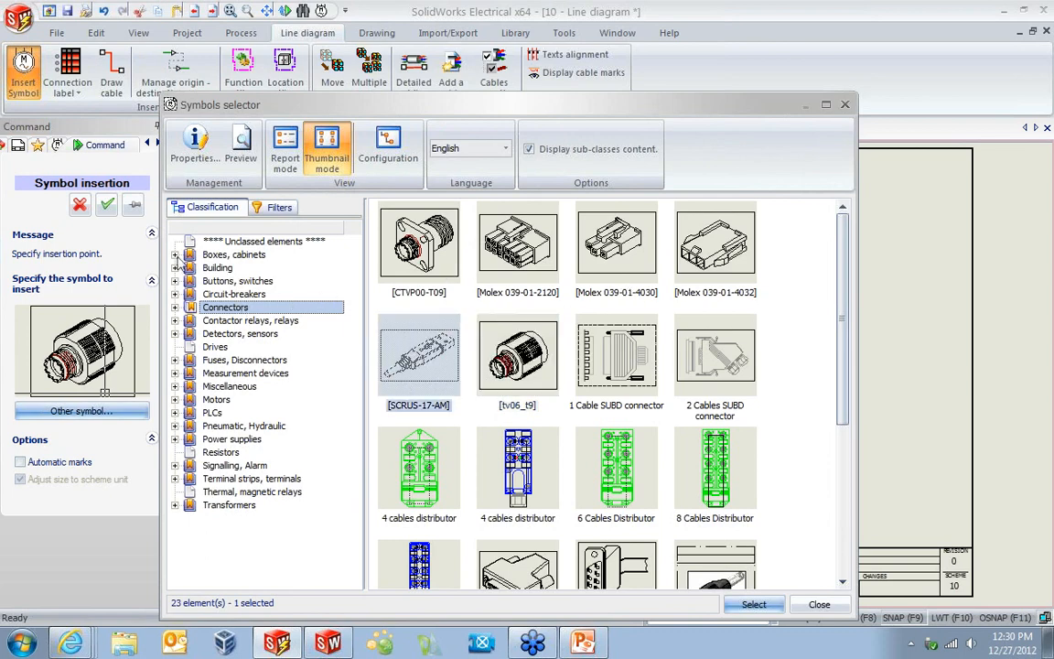
{"action": "double_click", "coordinate": [419, 361]}
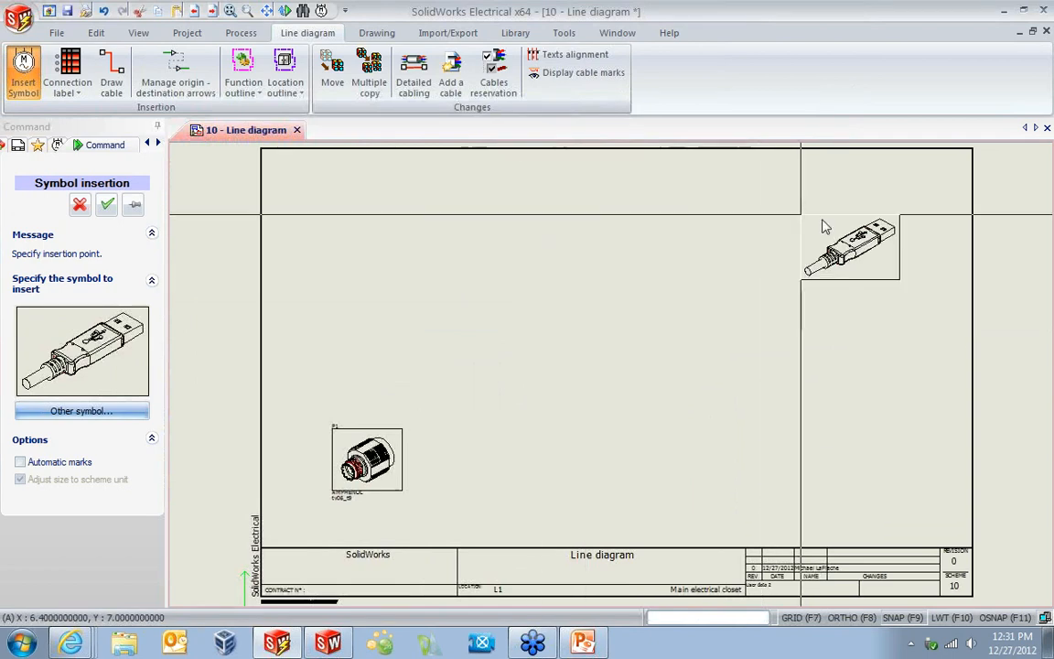
{"action": "left_click", "coordinate": [771, 428]}
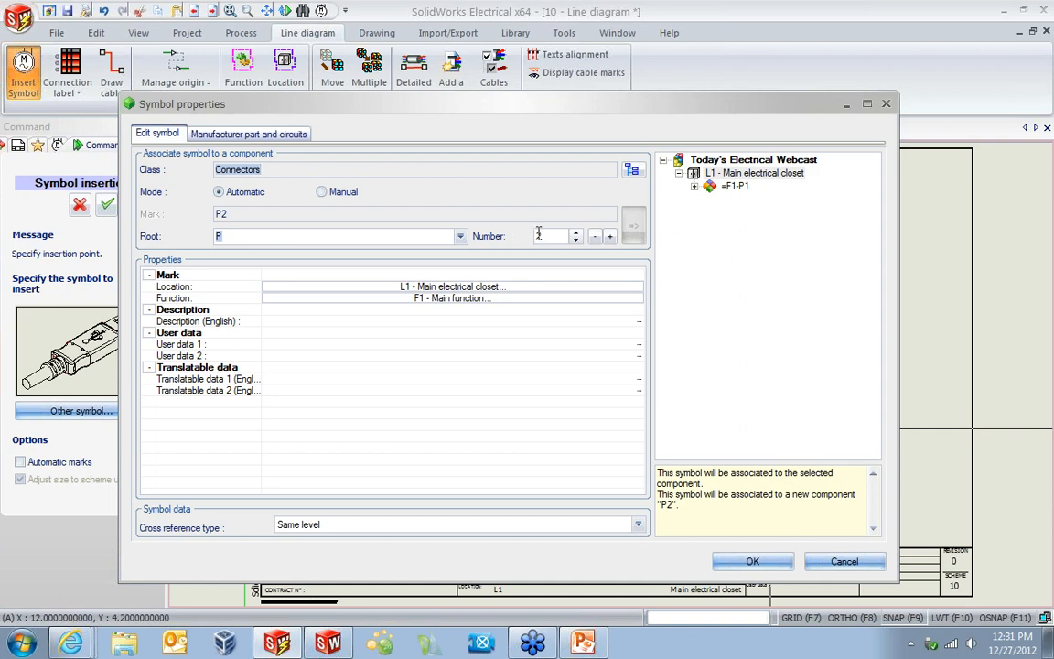
Find part SCRUS-17-AM among the Samtec manufacturer parts and assign it to the placed USB connector P2.
{"action": "left_click", "coordinate": [196, 134]}
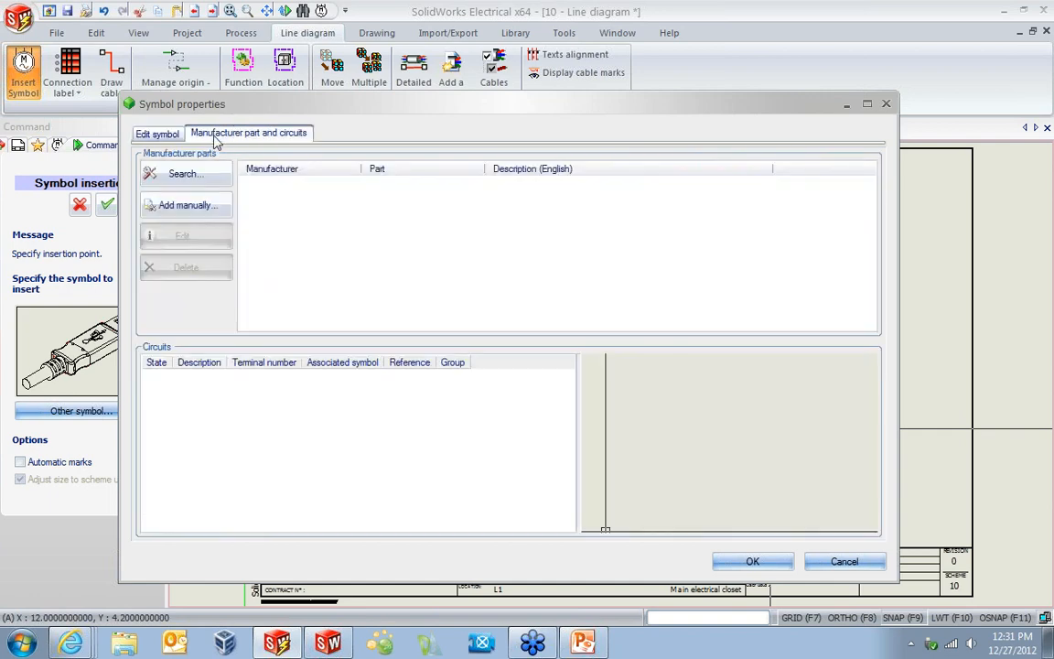
{"action": "left_click", "coordinate": [194, 182]}
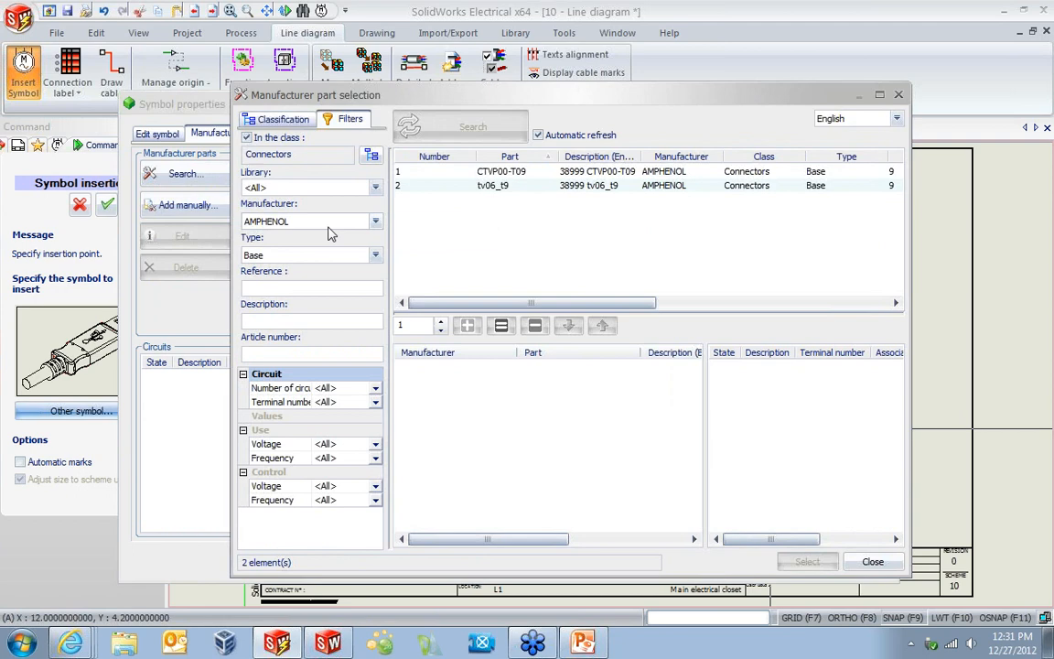
{"action": "left_click", "coordinate": [298, 221]}
{"action": "scroll", "coordinate": [279, 518], "scroll_direction": "down", "scroll_amount": 3}
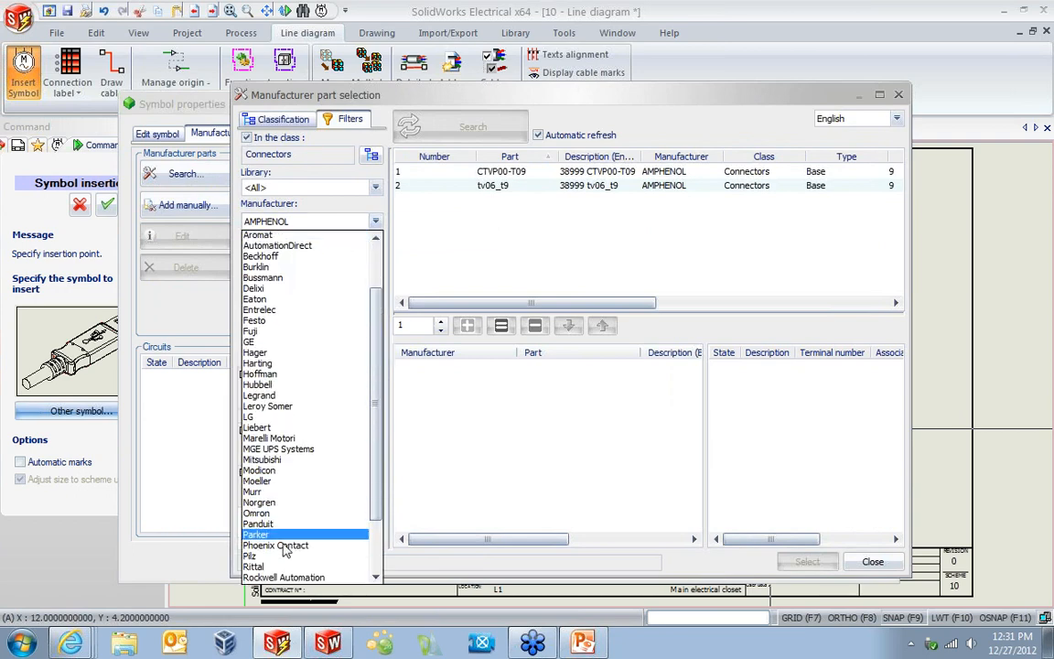
{"action": "left_click", "coordinate": [270, 497]}
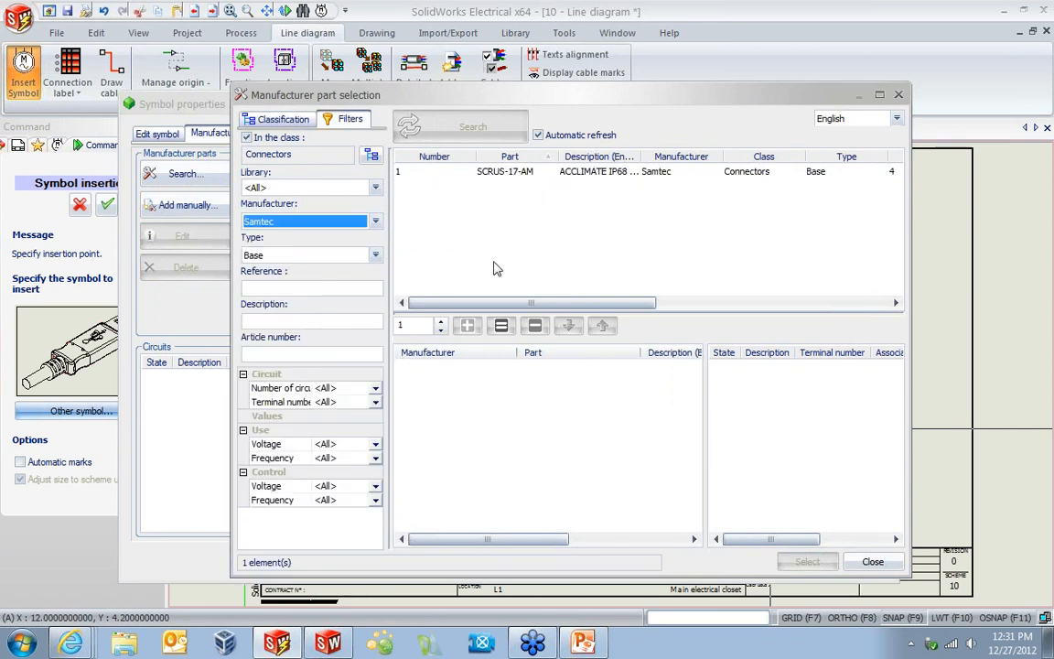
{"action": "left_click", "coordinate": [495, 171]}
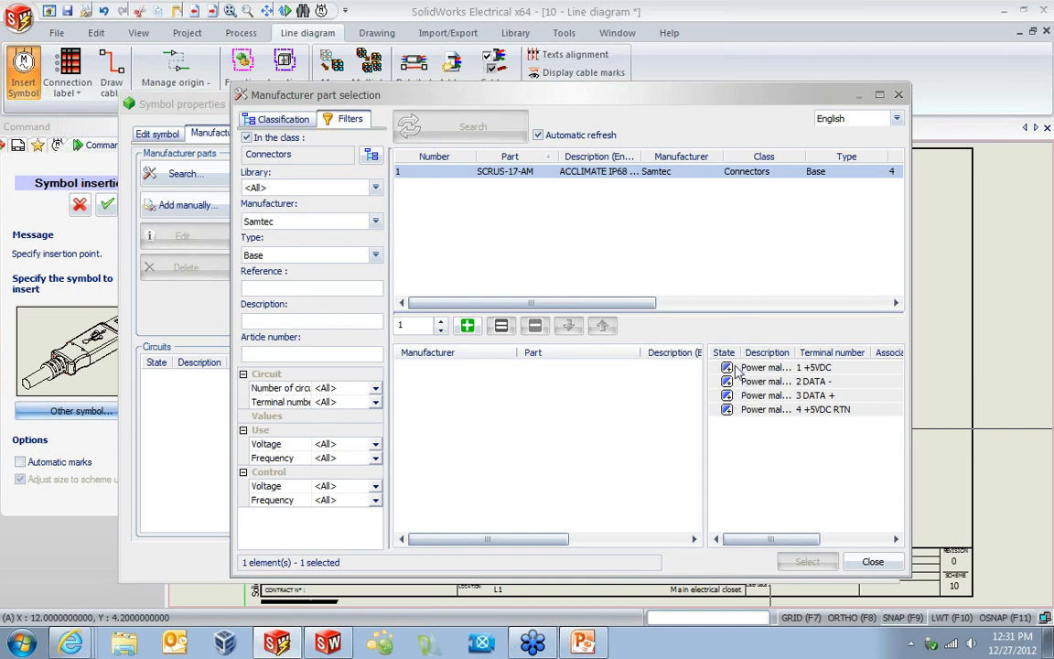
{"action": "left_click", "coordinate": [467, 325]}
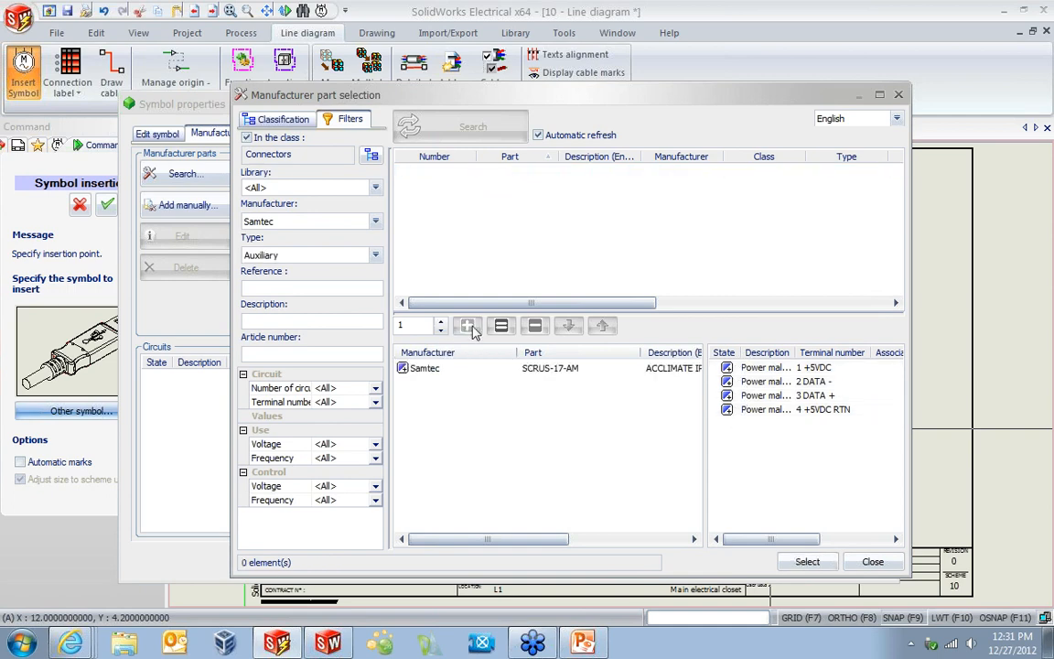
{"action": "left_click", "coordinate": [787, 563]}
{"action": "left_click", "coordinate": [756, 564]}
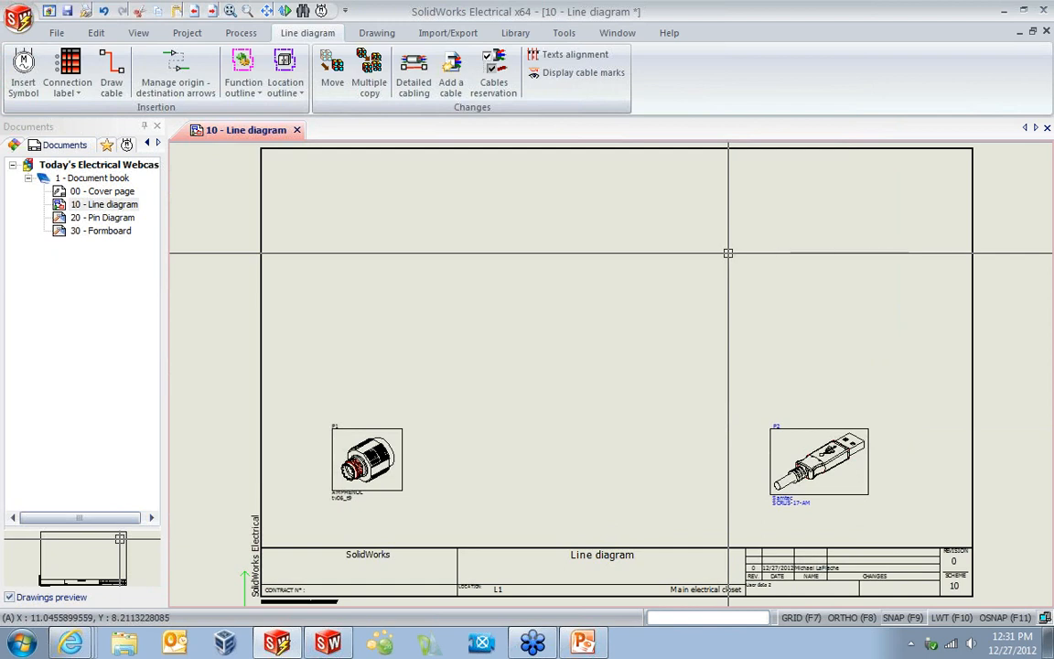
{"action": "left_click", "coordinate": [106, 65]}
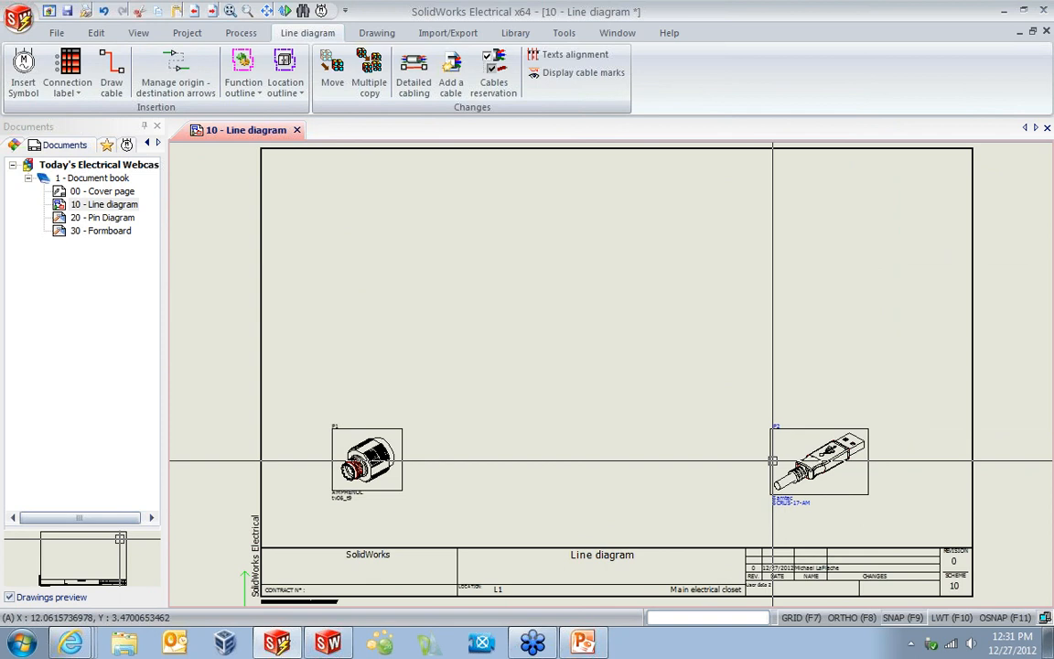
{"action": "left_click", "coordinate": [24, 71]}
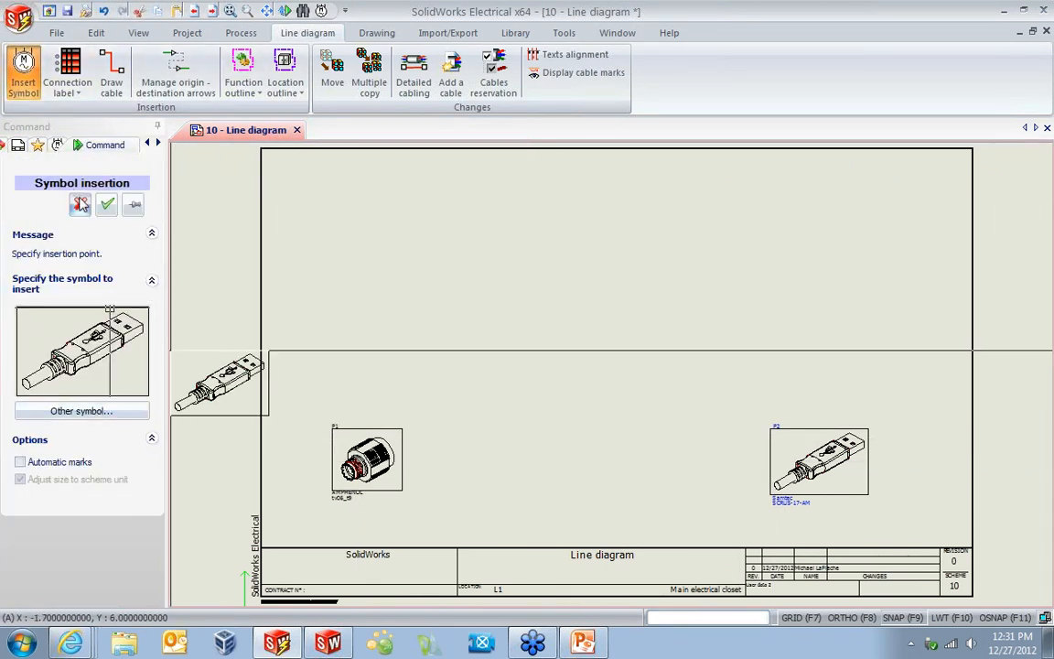
{"action": "key", "text": "Escape"}
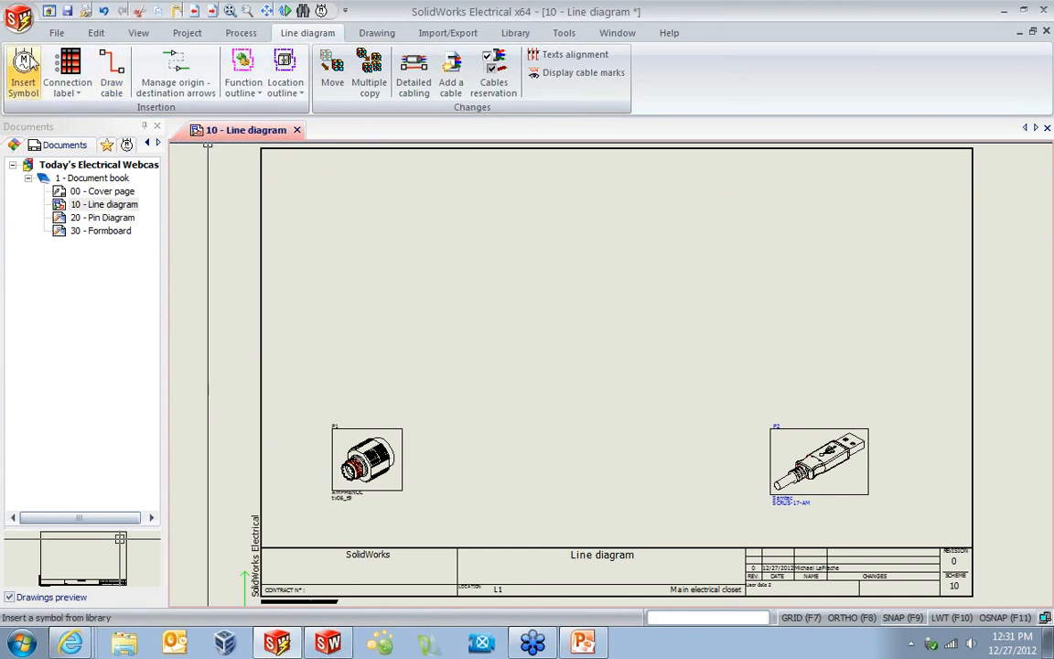
Widen the symbol palette and browse its Supplies and Loads groups.
{"action": "left_click", "coordinate": [127, 145]}
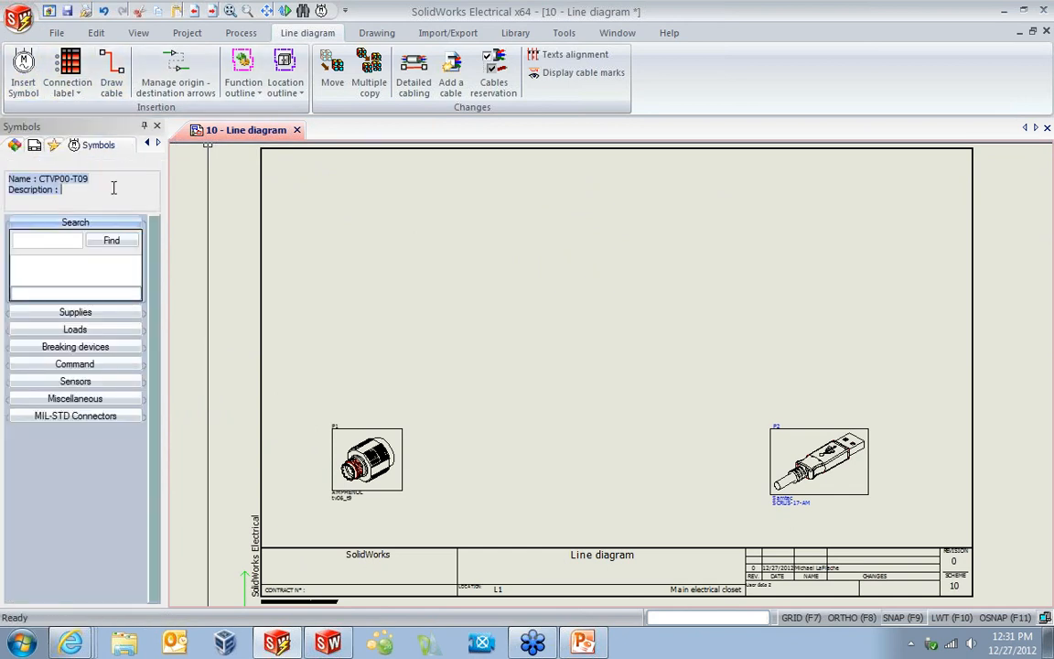
{"action": "left_click", "coordinate": [77, 312]}
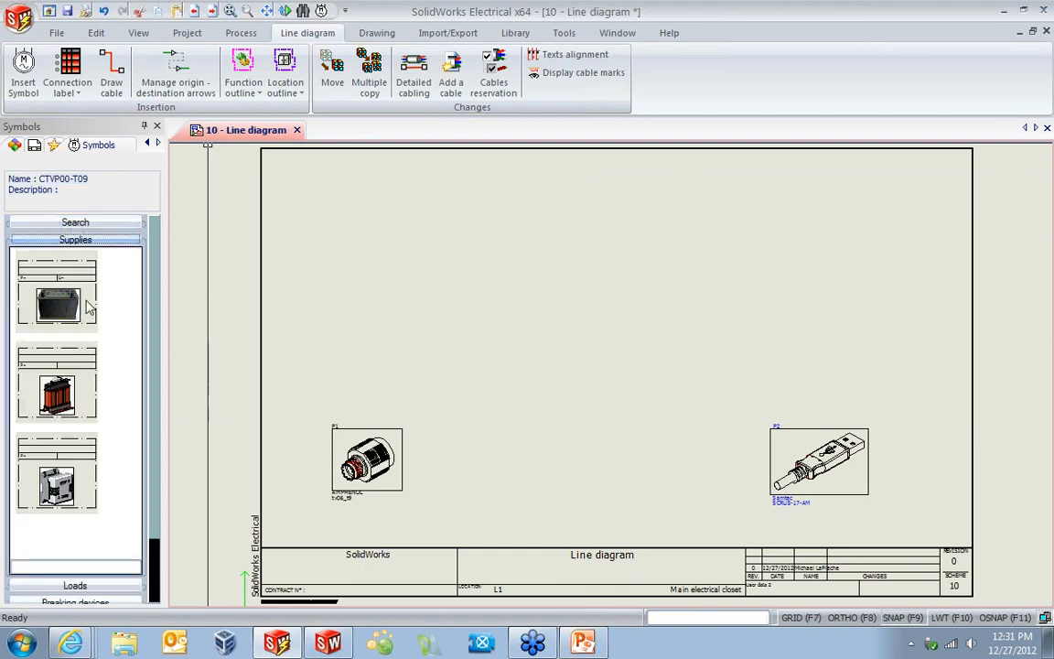
{"action": "left_click_drag", "start_coordinate": [167, 260], "coordinate": [217, 254]}
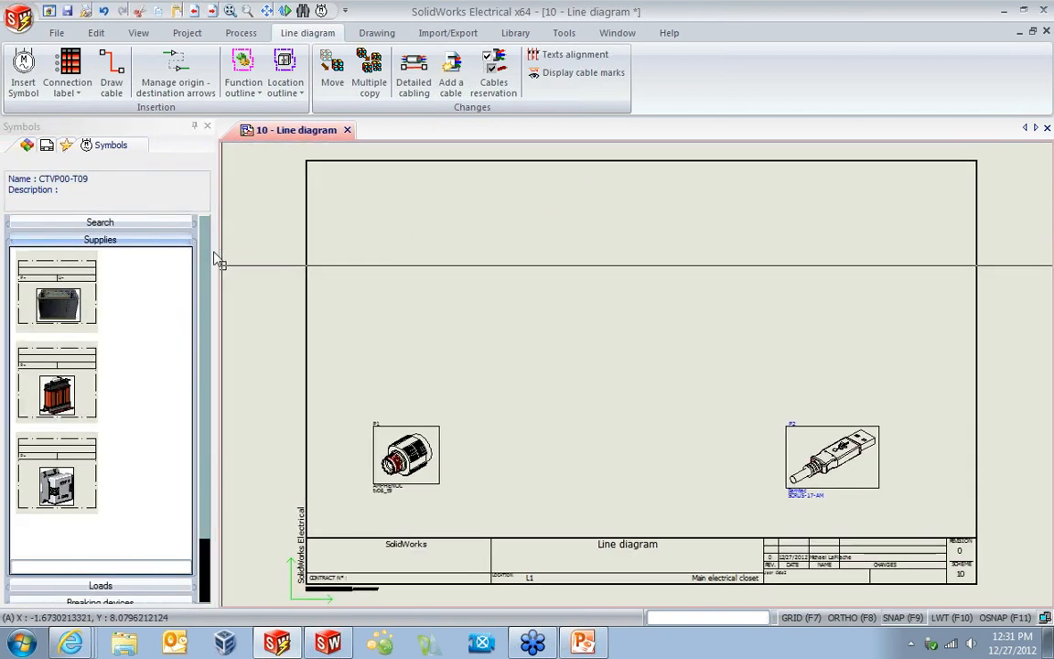
{"action": "left_click_drag", "start_coordinate": [217, 251], "coordinate": [249, 246]}
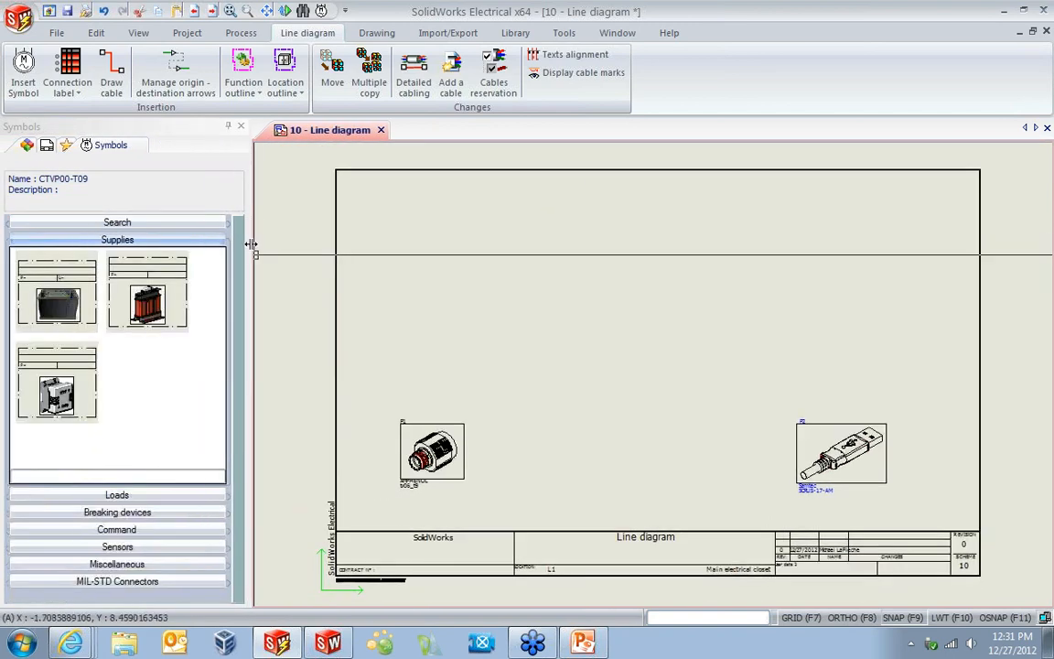
{"action": "left_click", "coordinate": [142, 496]}
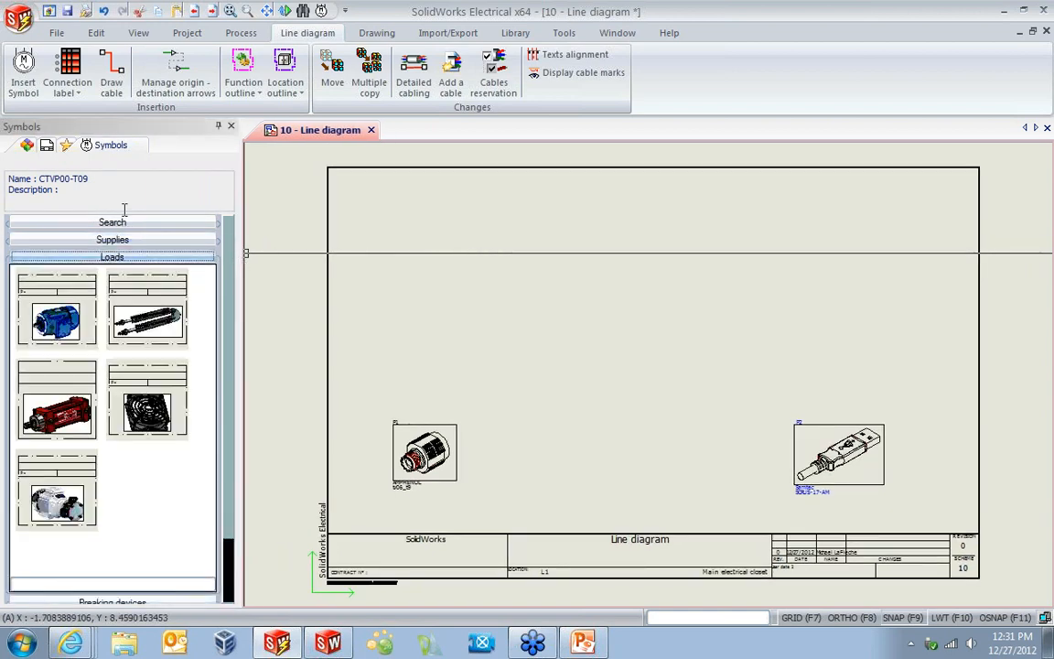
{"action": "left_click", "coordinate": [125, 242]}
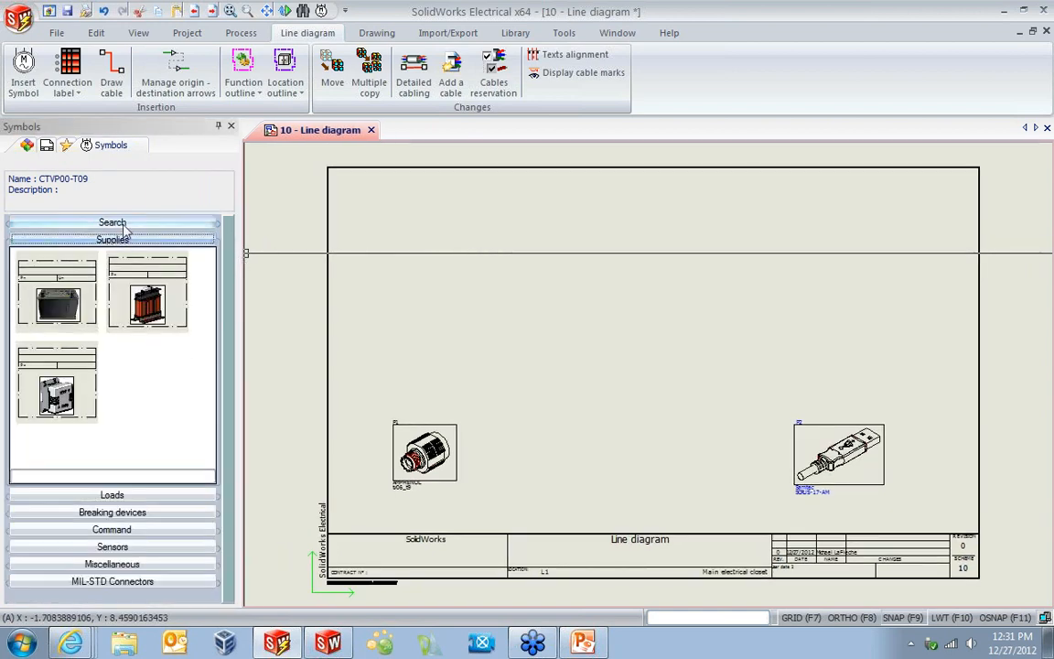
Place the flanged connector symbol from the MIL-STD Connectors group above the USB connector, at X 12.0, Y 9.4.
{"action": "left_click", "coordinate": [152, 584]}
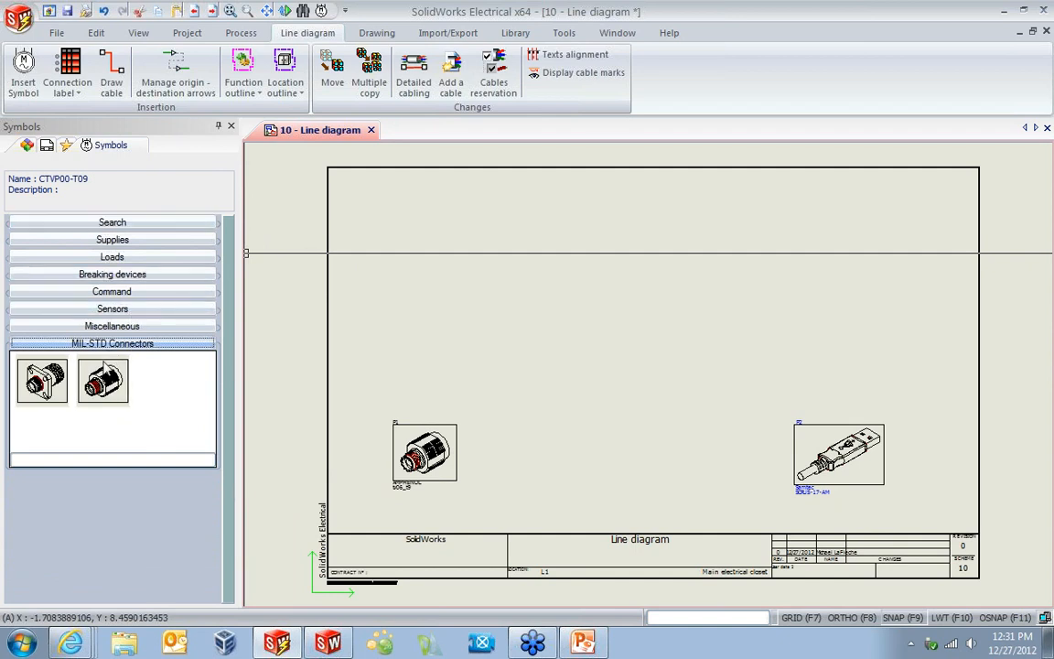
{"action": "left_click", "coordinate": [44, 381]}
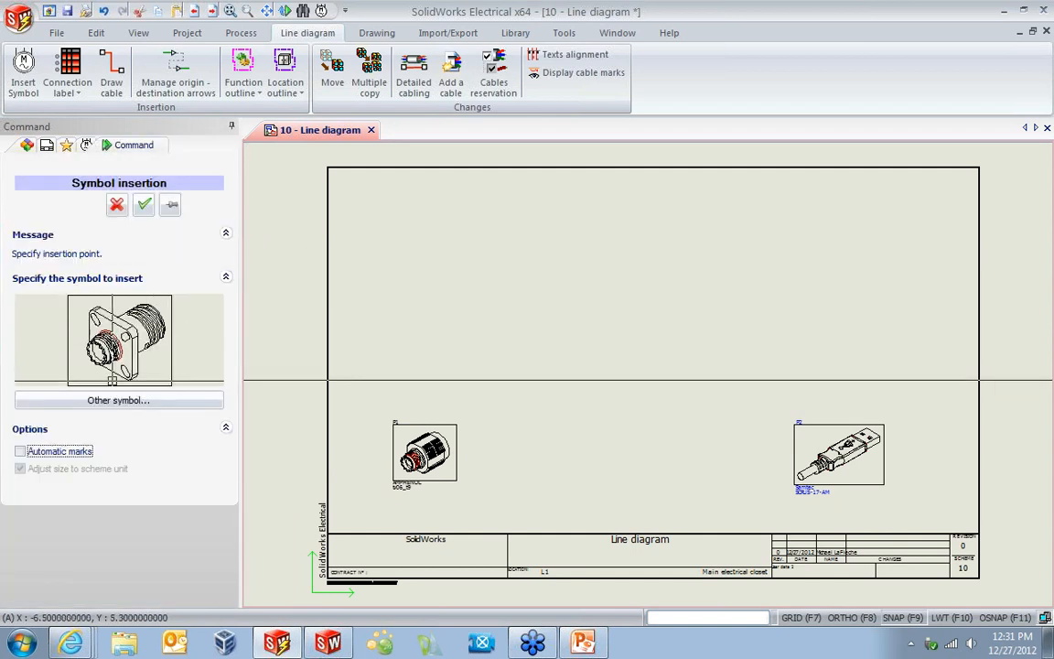
{"action": "mouse_move", "coordinate": [769, 195]}
{"action": "middle_mouse_down"}
{"action": "mouse_move", "coordinate": [472, 226]}
{"action": "mouse_move", "coordinate": [497, 240]}
{"action": "middle_mouse_up"}
{"action": "left_click", "coordinate": [521, 256]}
Find part CTVP00-T09 among the AMPHENOL manufacturer parts and assign it to the new flanged connector.
{"action": "left_click", "coordinate": [245, 133]}
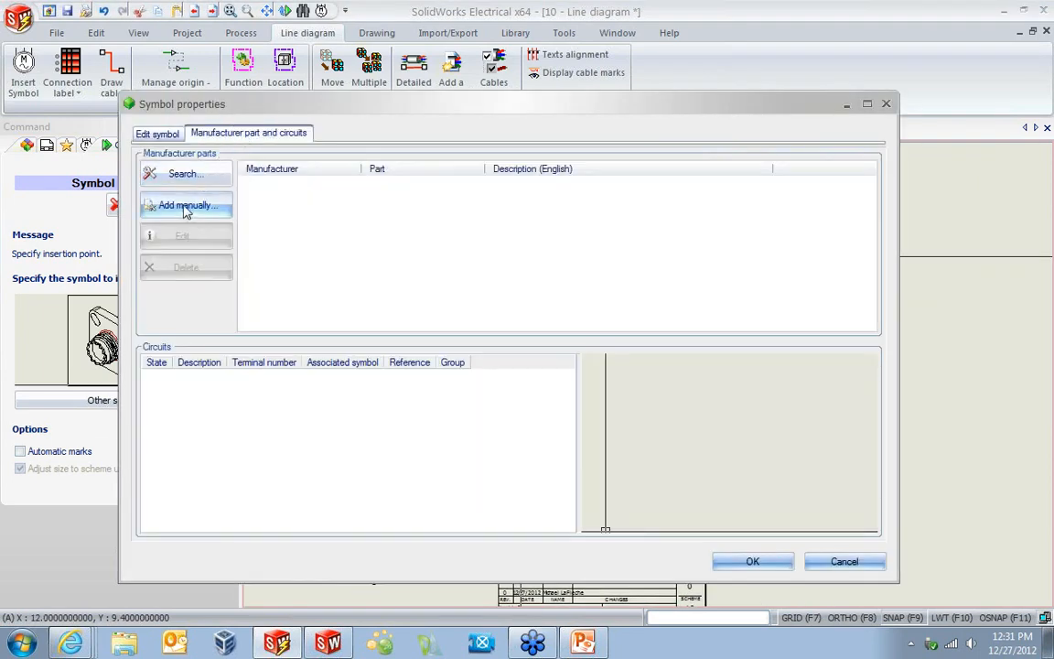
{"action": "left_click", "coordinate": [185, 174]}
{"action": "left_click", "coordinate": [316, 220]}
{"action": "scroll", "coordinate": [291, 261], "scroll_direction": "up", "scroll_amount": 1}
{"action": "scroll", "coordinate": [291, 261], "scroll_direction": "up", "scroll_amount": 4}
{"action": "left_click", "coordinate": [291, 267]}
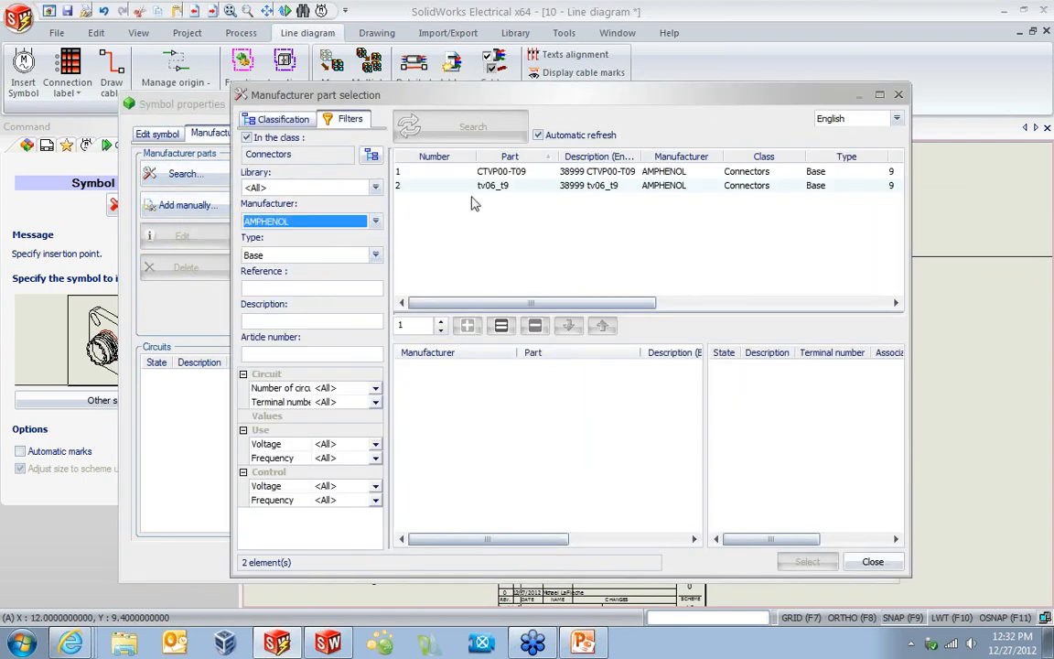
{"action": "left_click", "coordinate": [602, 171]}
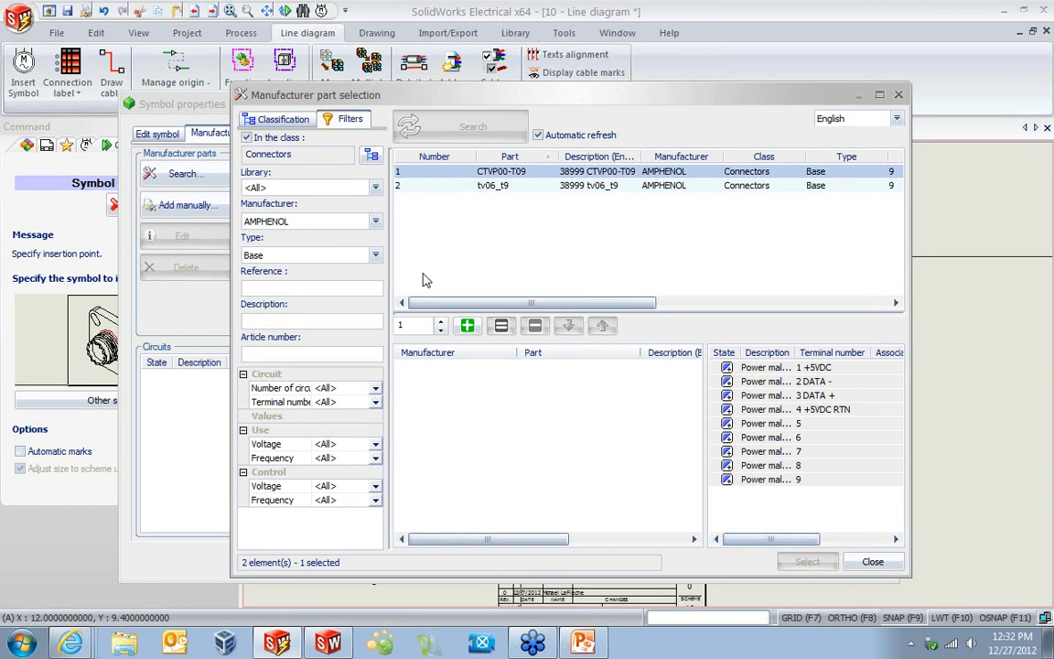
{"action": "left_click", "coordinate": [466, 327]}
{"action": "left_click", "coordinate": [807, 562]}
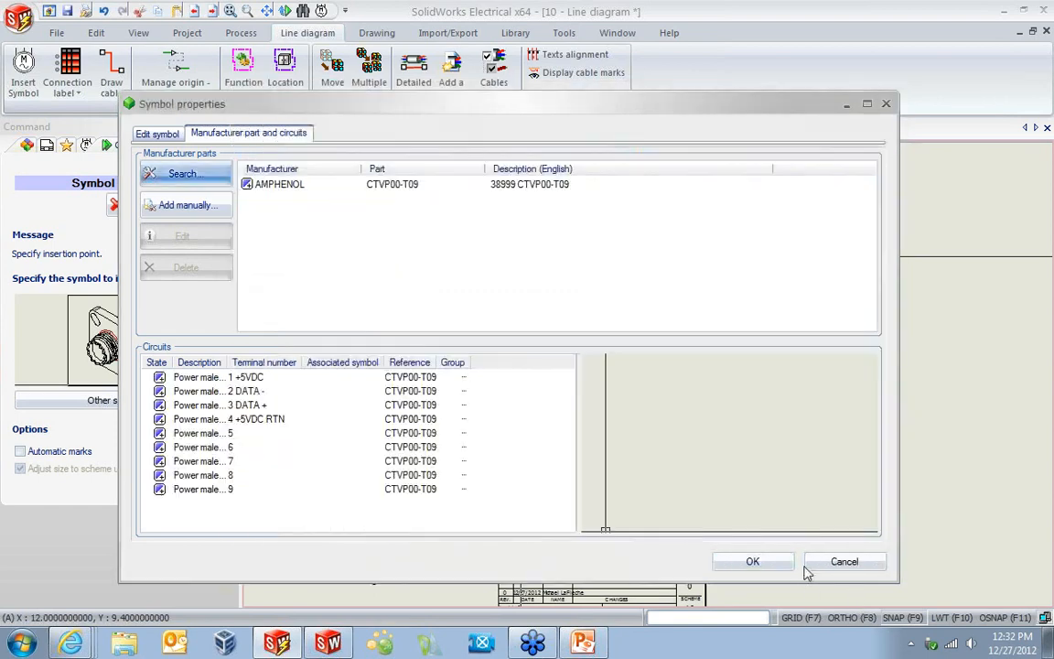
{"action": "left_click", "coordinate": [751, 563]}
Draw a straight cable in the red continuous style F01 from connector P1 to the USB connector P2.
{"action": "middle_click_drag", "start_coordinate": [515, 374], "coordinate": [700, 335]}
{"action": "scroll", "coordinate": [490, 360], "scroll_direction": "up", "scroll_amount": 2}
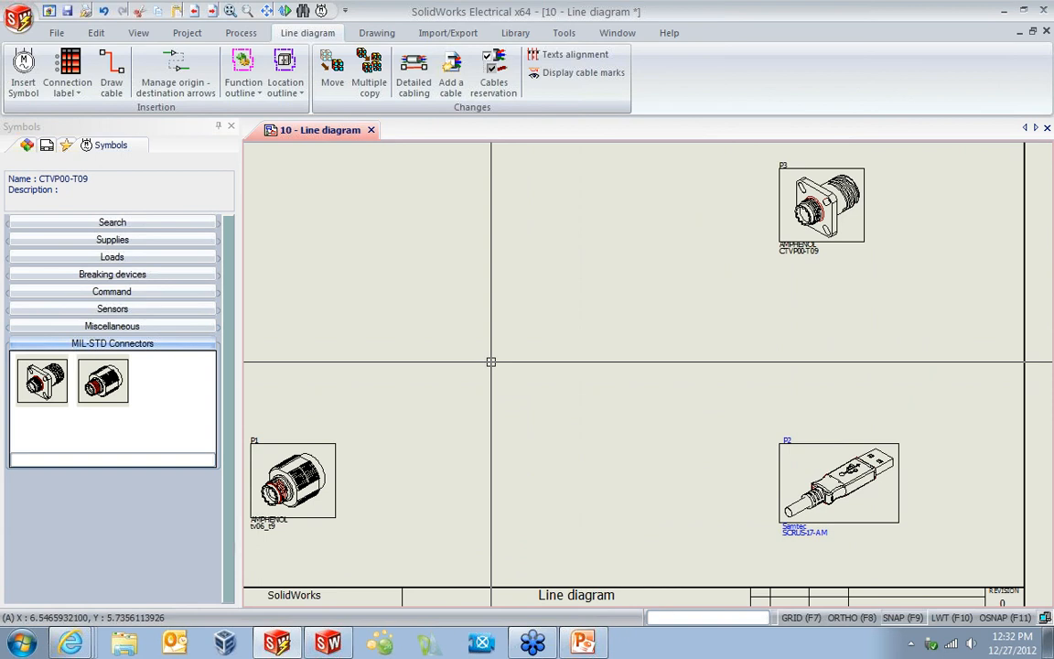
{"action": "left_click", "coordinate": [108, 77]}
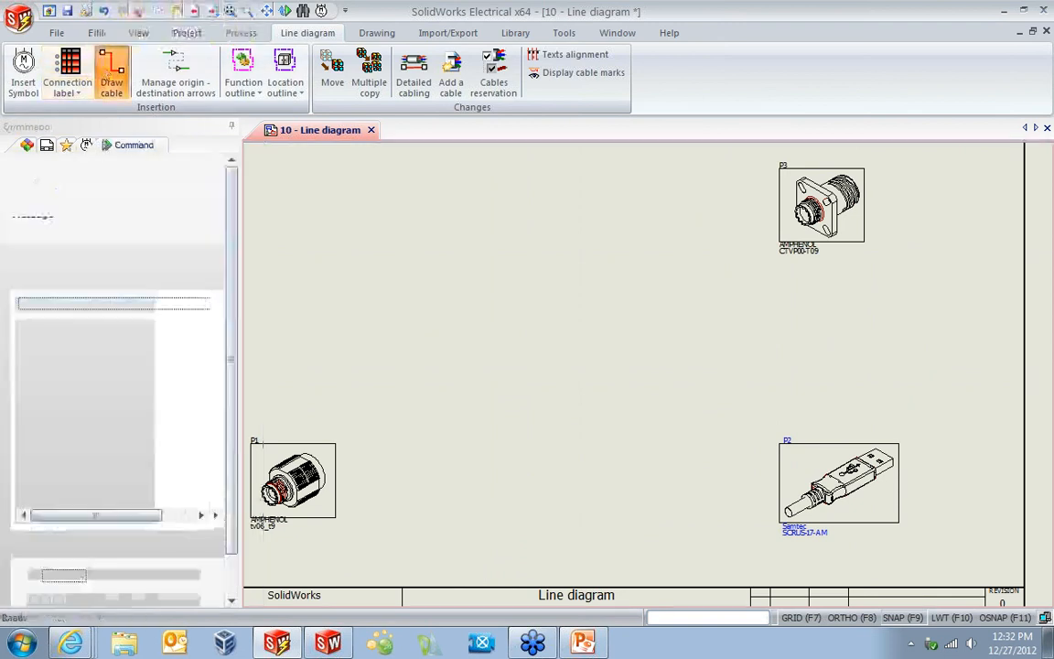
{"action": "left_click", "coordinate": [90, 383]}
{"action": "left_click", "coordinate": [93, 395]}
{"action": "left_click", "coordinate": [94, 406]}
{"action": "left_click", "coordinate": [96, 374]}
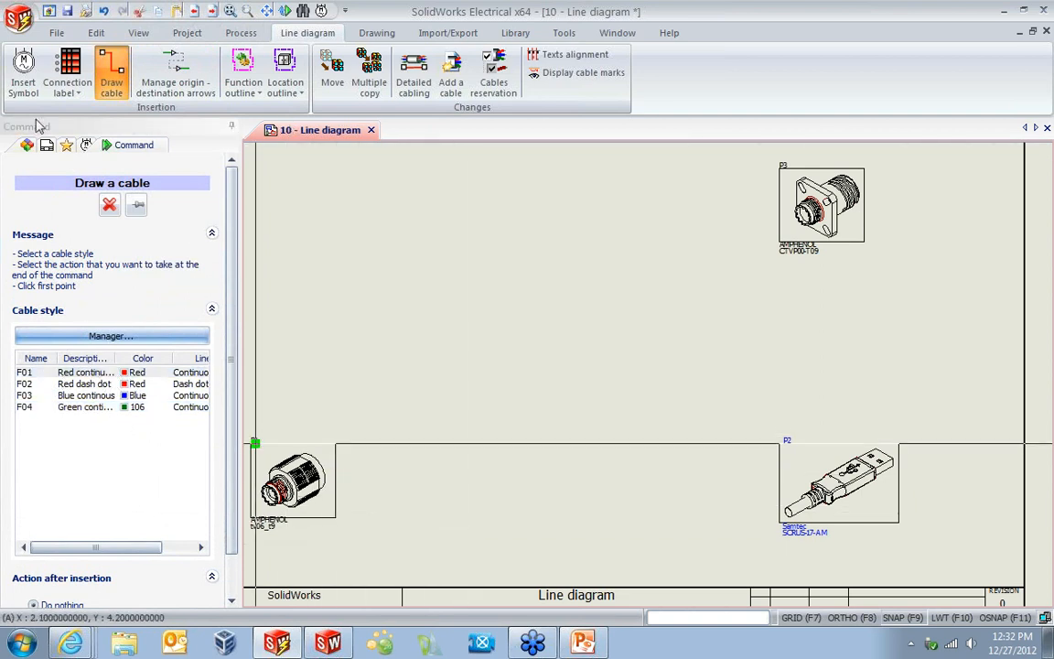
{"action": "left_click", "coordinate": [336, 500]}
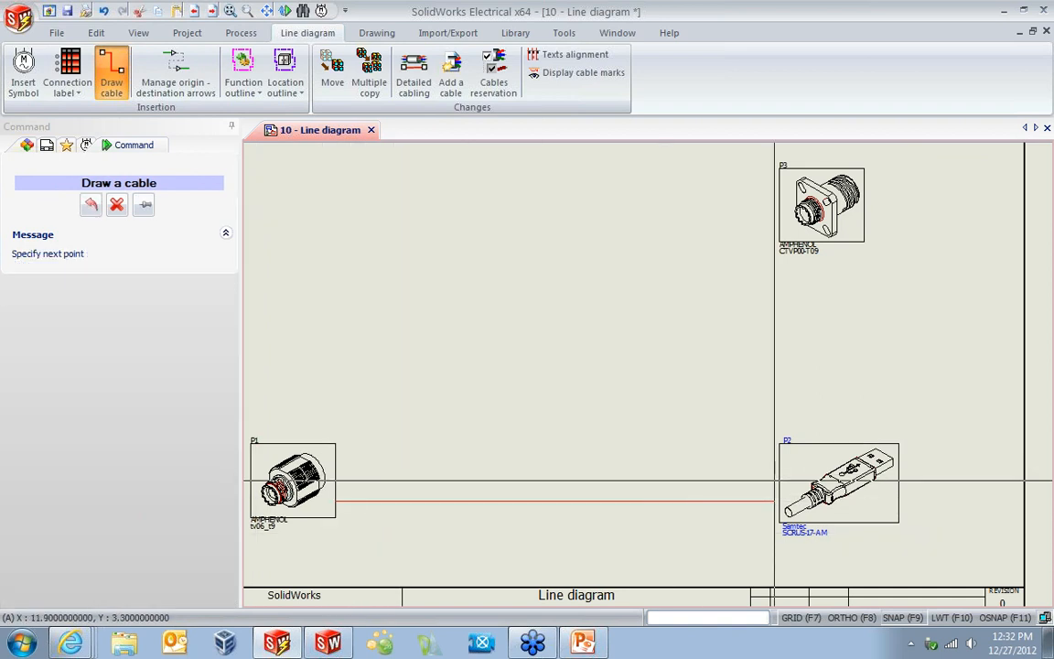
{"action": "left_click", "coordinate": [780, 500]}
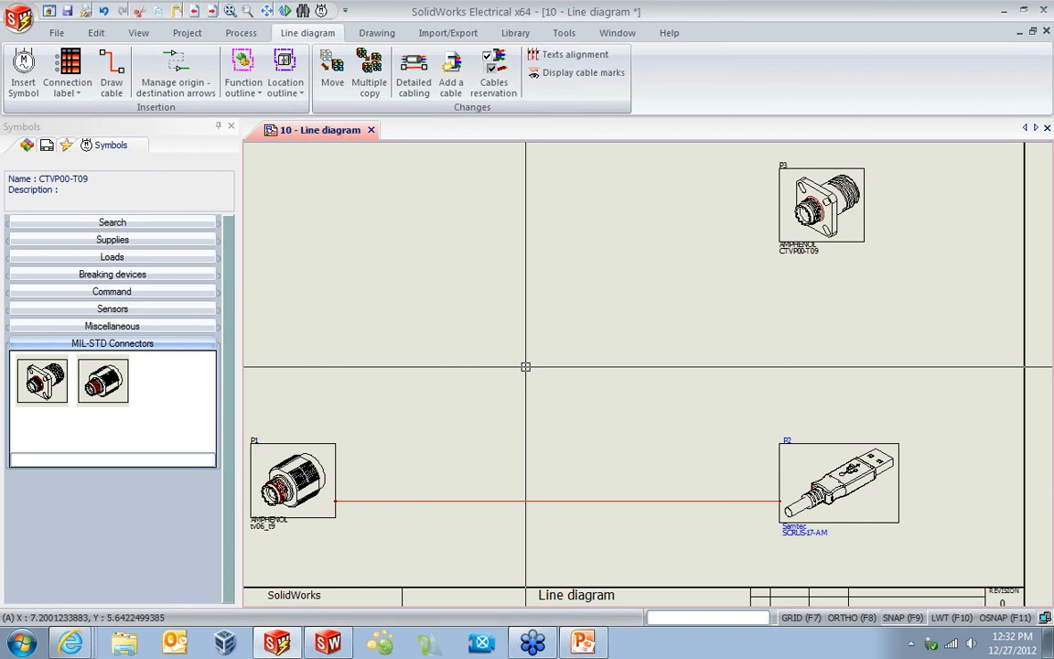
{"action": "left_click", "coordinate": [396, 501]}
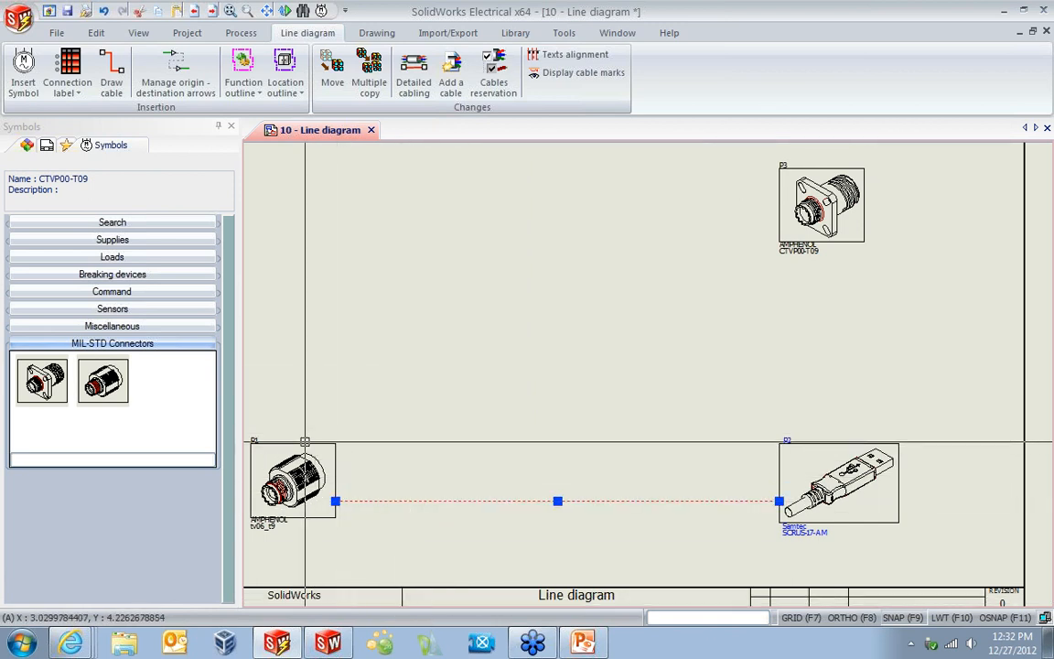
{"action": "left_click", "coordinate": [295, 480]}
{"action": "left_click", "coordinate": [795, 443]}
{"action": "left_click", "coordinate": [540, 363]}
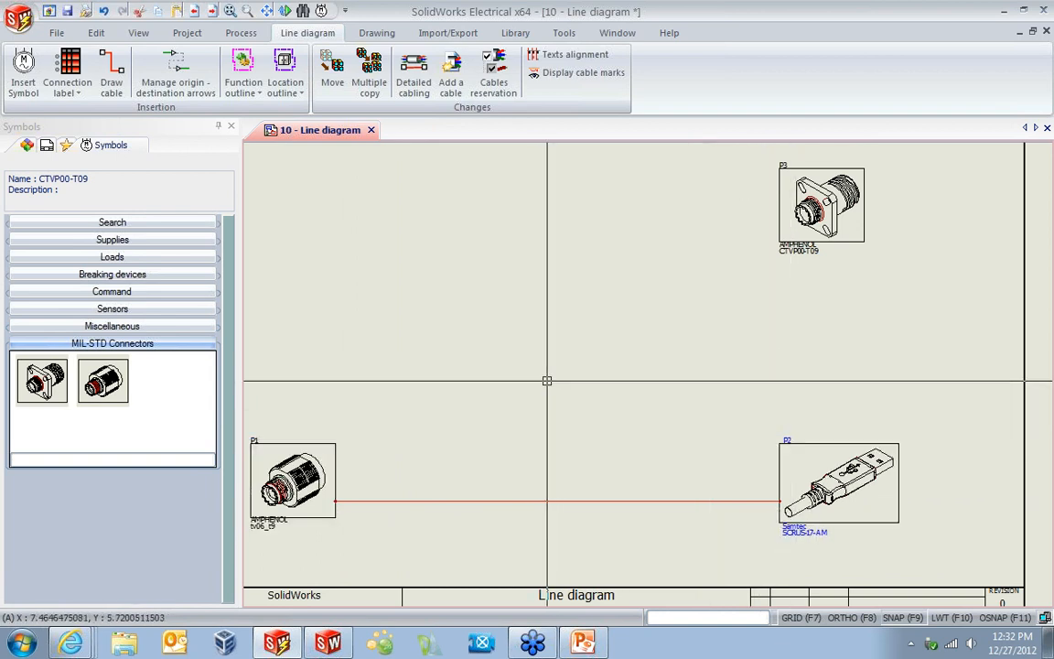
Open the detailed cabling of the cable between P1 and P2, maximize it and examine the circuits of both connectors.
{"action": "left_click", "coordinate": [560, 501]}
{"action": "double_click", "coordinate": [560, 502]}
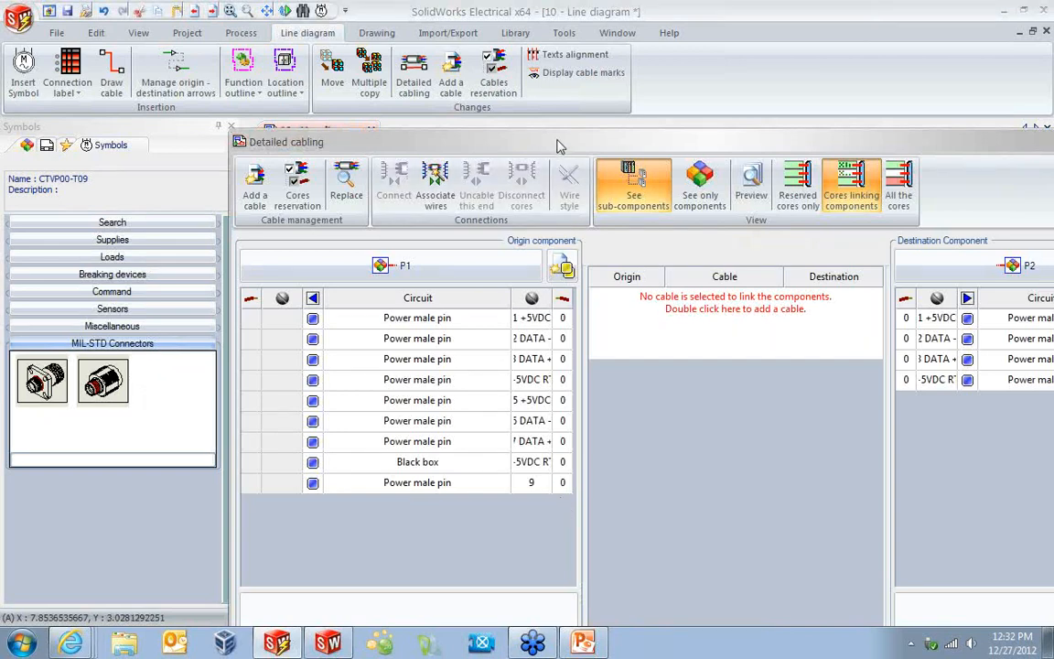
{"action": "double_click", "coordinate": [560, 147]}
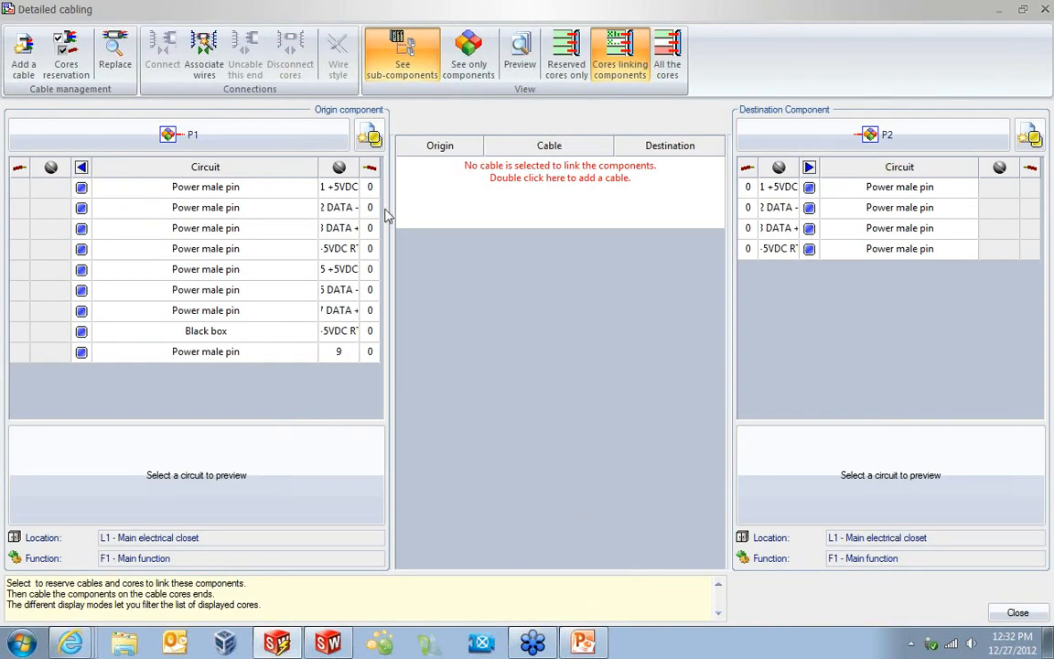
{"action": "left_click_drag", "start_coordinate": [390, 210], "coordinate": [264, 199]}
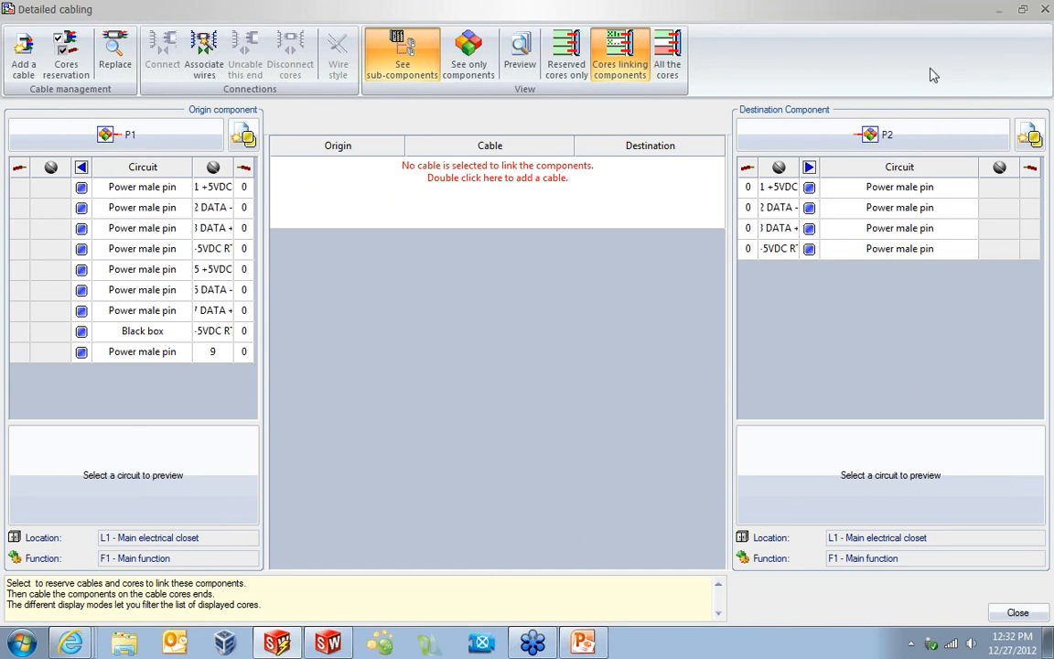
{"action": "left_click", "coordinate": [1046, 9]}
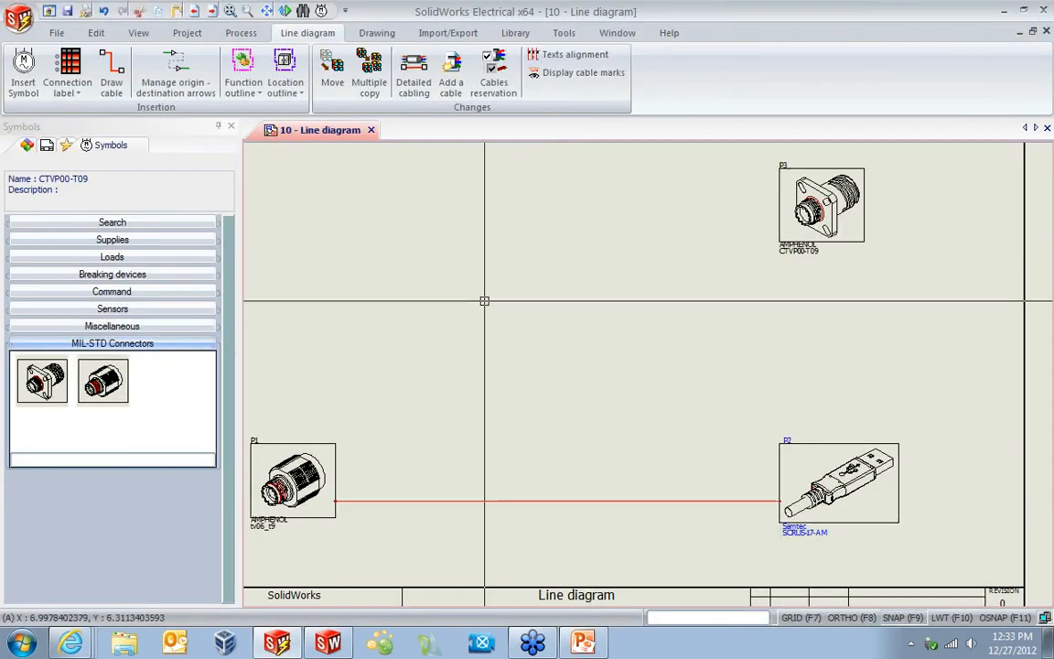
Draw a stepped cable in the red continuous style F01 from connector P1 up to the flanged connector P3.
{"action": "left_click", "coordinate": [111, 73]}
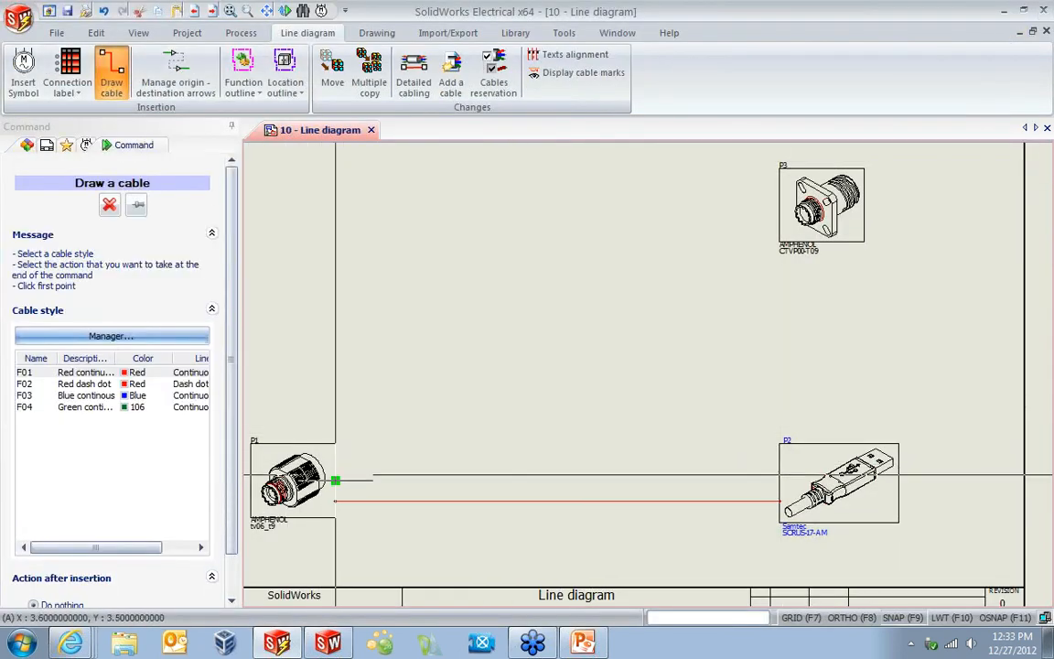
{"action": "left_click", "coordinate": [336, 480]}
{"action": "left_click", "coordinate": [753, 480]}
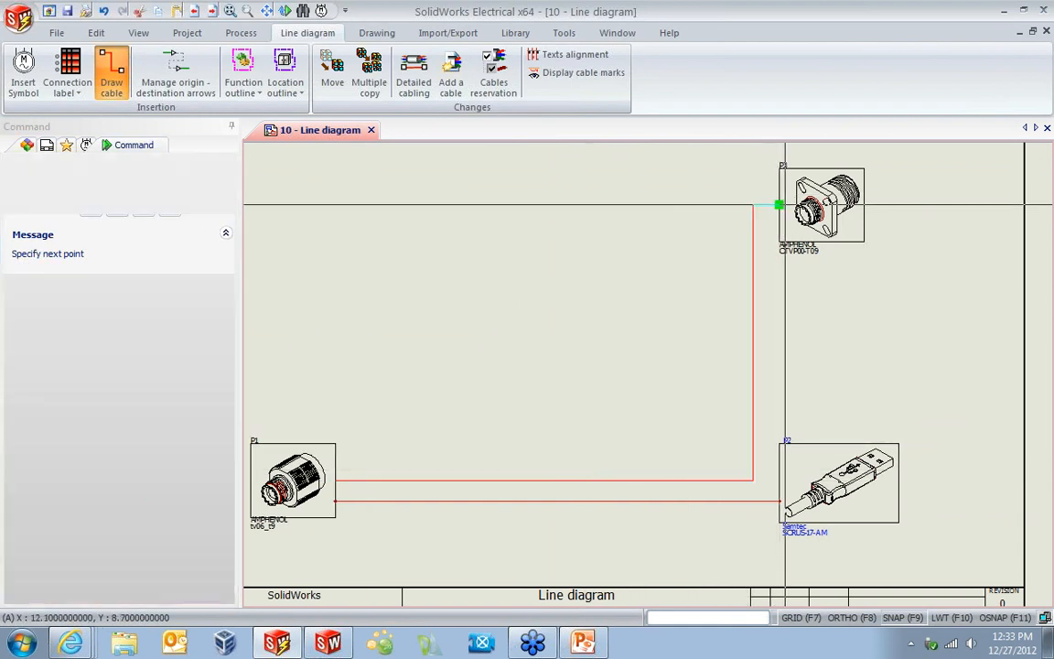
{"action": "left_click", "coordinate": [779, 205]}
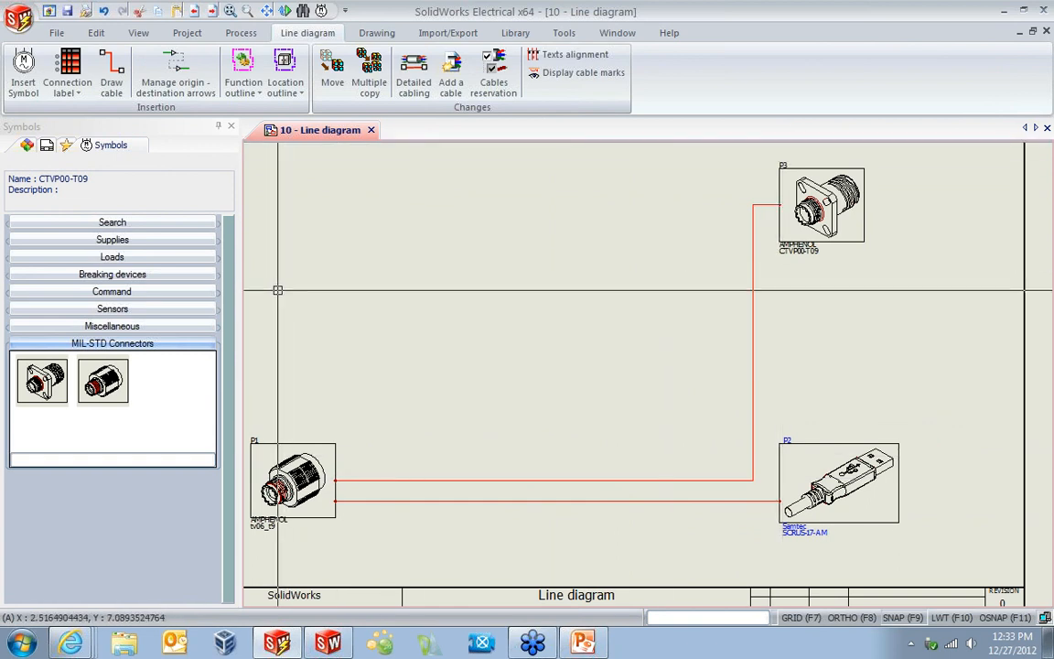
Open the cables and cores reservation for the cable between P1 and P2 and start adding a new cable to the project.
{"action": "right_click", "coordinate": [445, 502]}
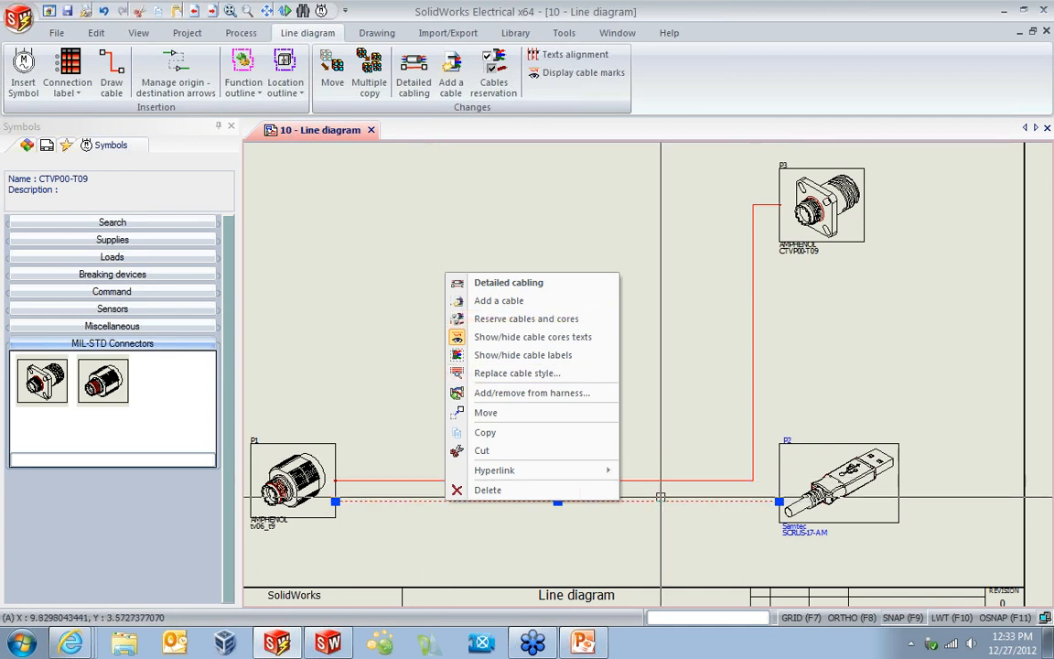
{"action": "left_click", "coordinate": [555, 319]}
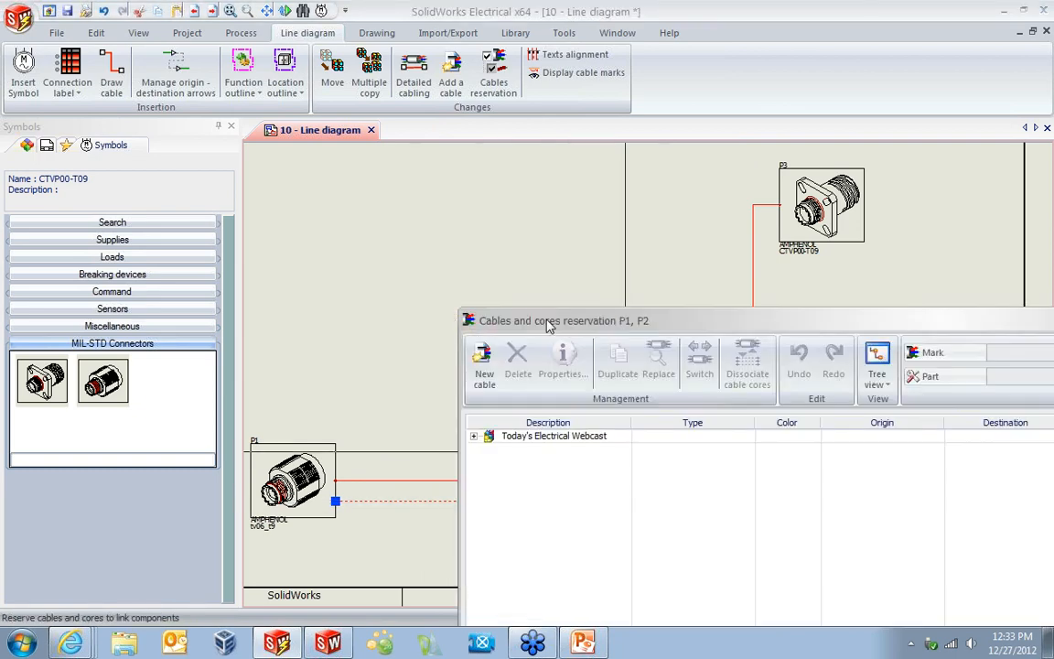
{"action": "left_click_drag", "start_coordinate": [578, 329], "coordinate": [166, 75]}
{"action": "left_click", "coordinate": [140, 183]}
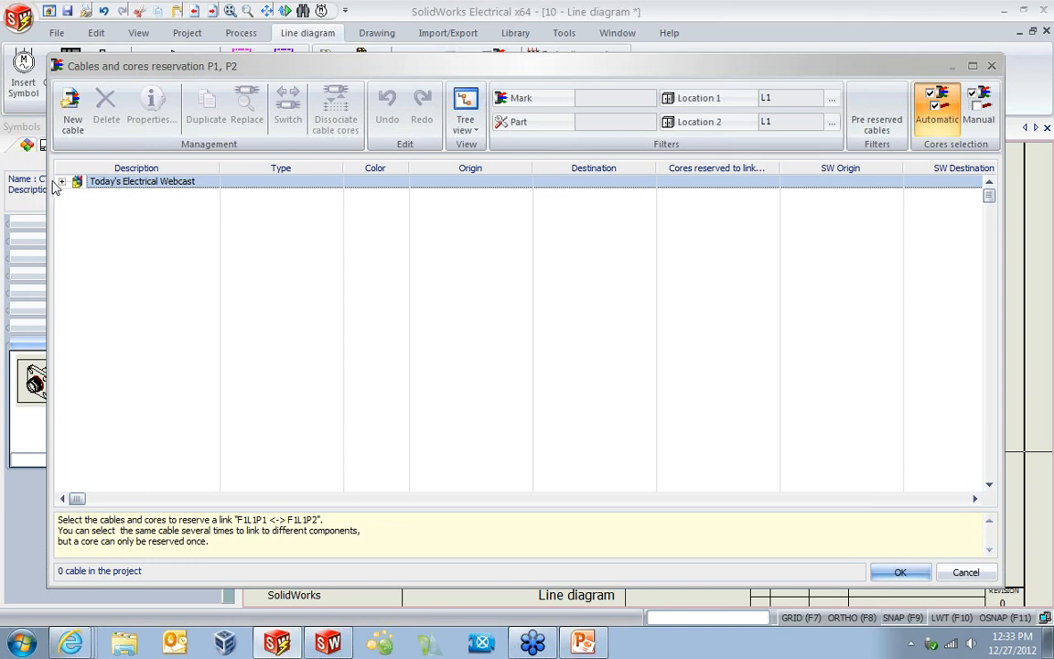
{"action": "left_click", "coordinate": [61, 183]}
{"action": "left_click", "coordinate": [74, 103]}
{"action": "left_click_drag", "start_coordinate": [534, 291], "coordinate": [207, 87]}
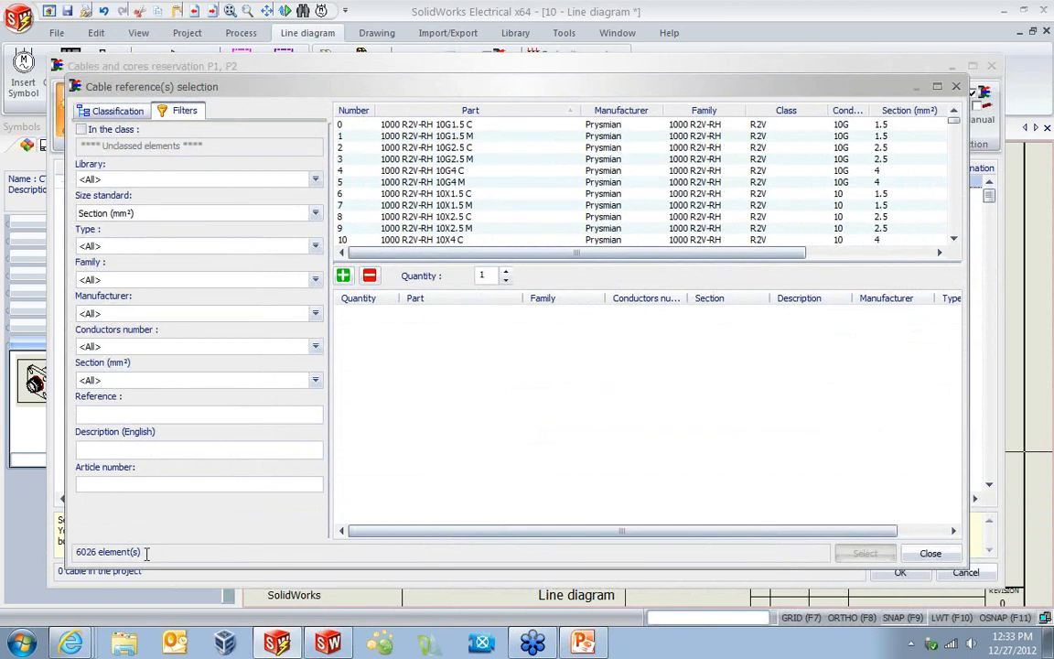
Filter the cable references by the size standard Gauge (AWG standard) and check the number of matching elements.
{"action": "left_click_drag", "start_coordinate": [146, 553], "coordinate": [27, 554]}
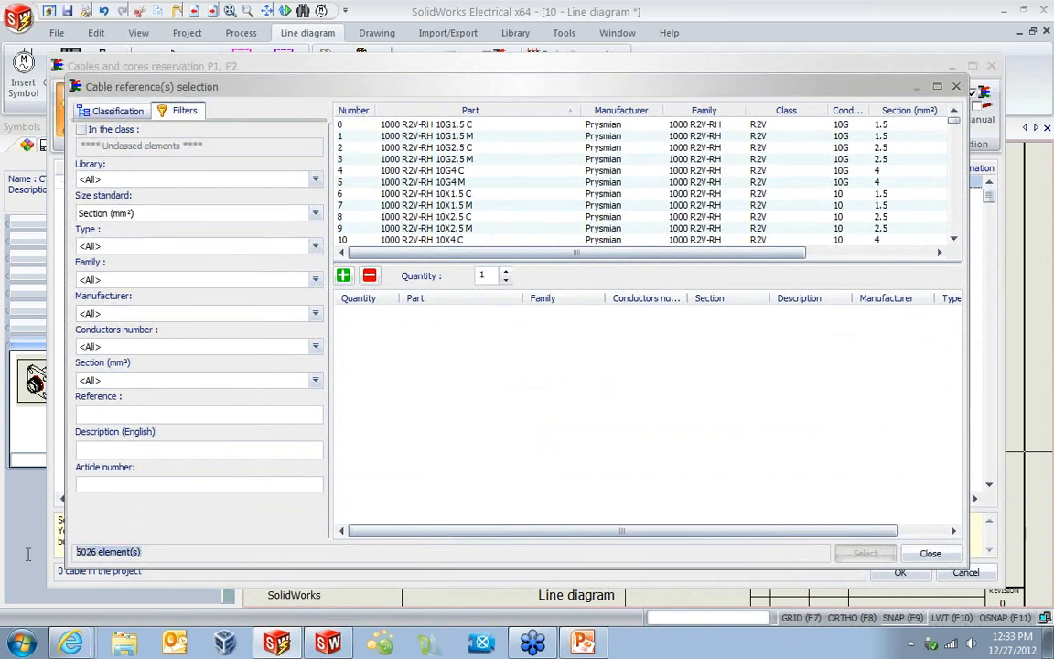
{"action": "left_click", "coordinate": [137, 213]}
{"action": "left_click", "coordinate": [129, 253]}
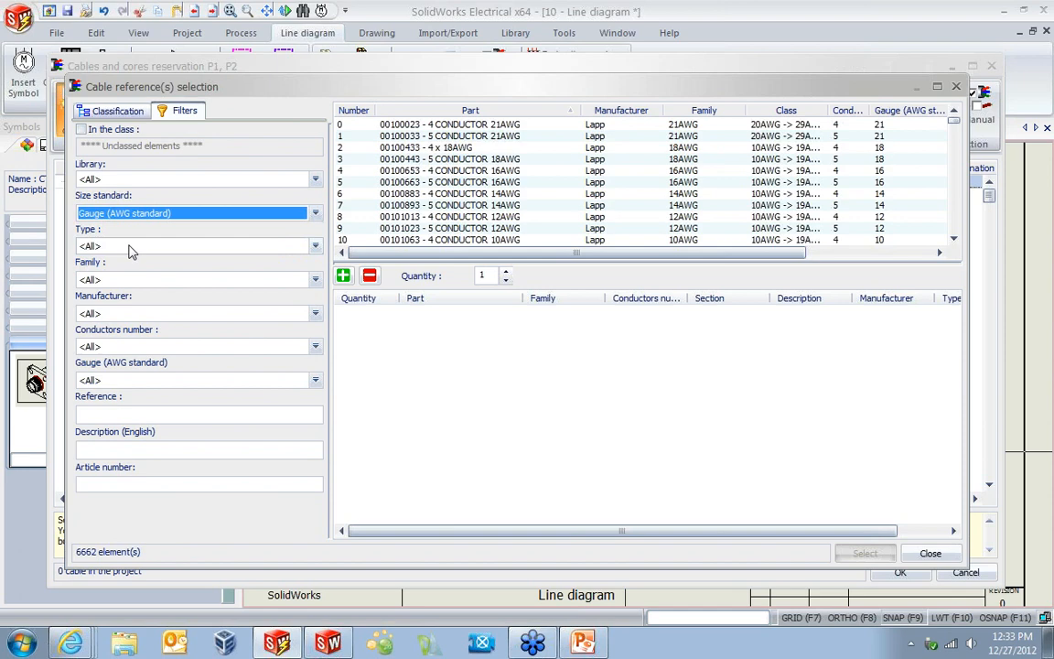
{"action": "left_click", "coordinate": [161, 553]}
{"action": "left_click_drag", "start_coordinate": [166, 553], "coordinate": [24, 553]}
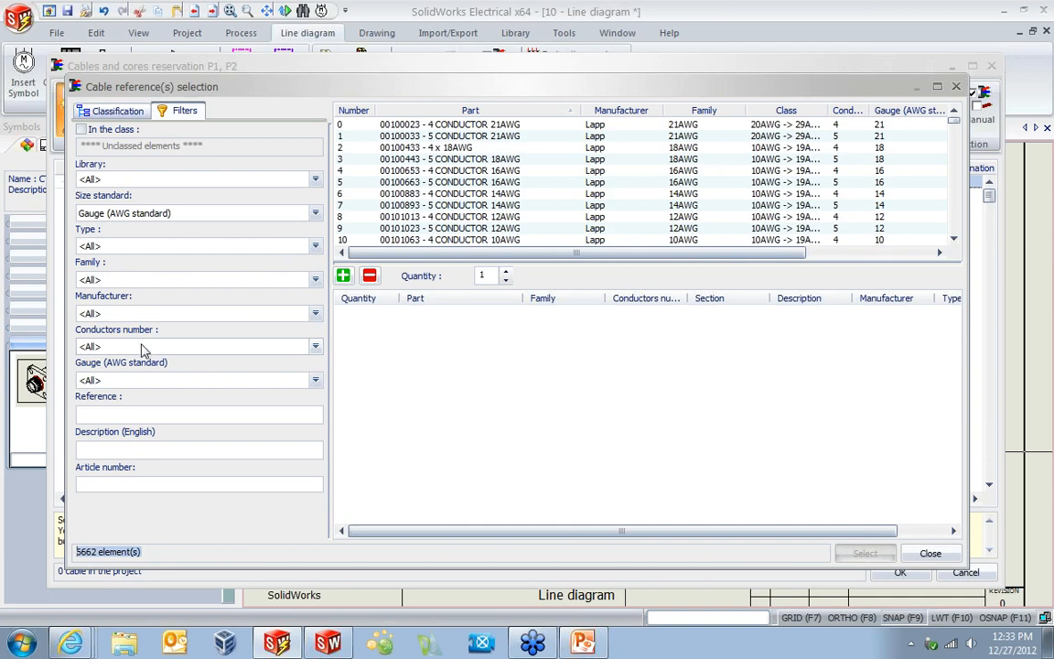
Narrow the cable references to gauge 22 and 12 conductors.
{"action": "left_click", "coordinate": [113, 381]}
{"action": "scroll", "coordinate": [119, 439], "scroll_direction": "down", "scroll_amount": 2}
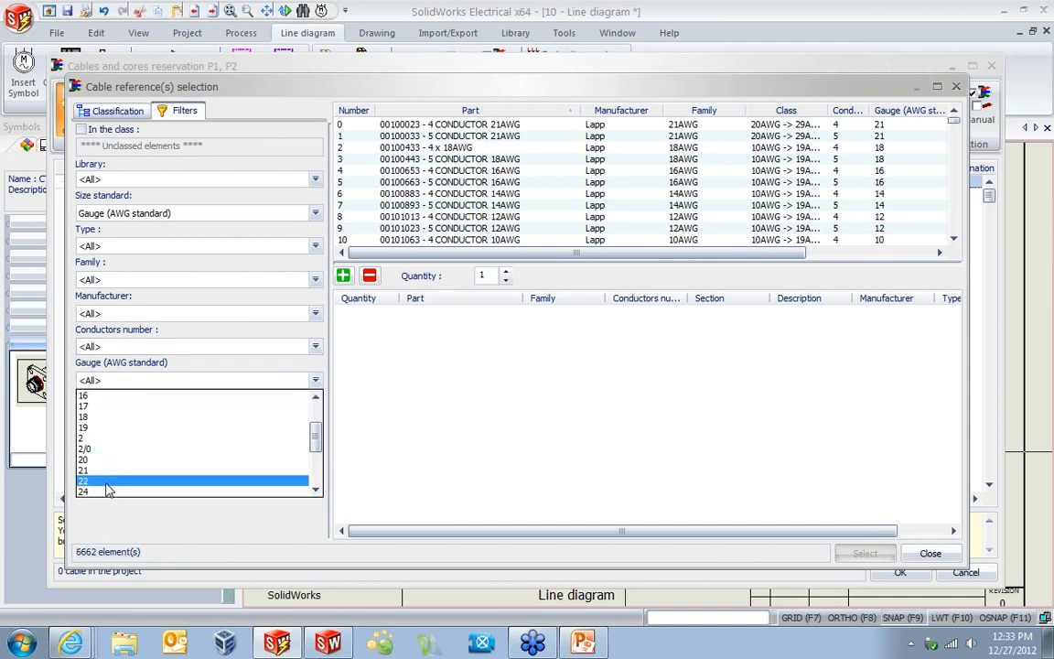
{"action": "left_click", "coordinate": [106, 482]}
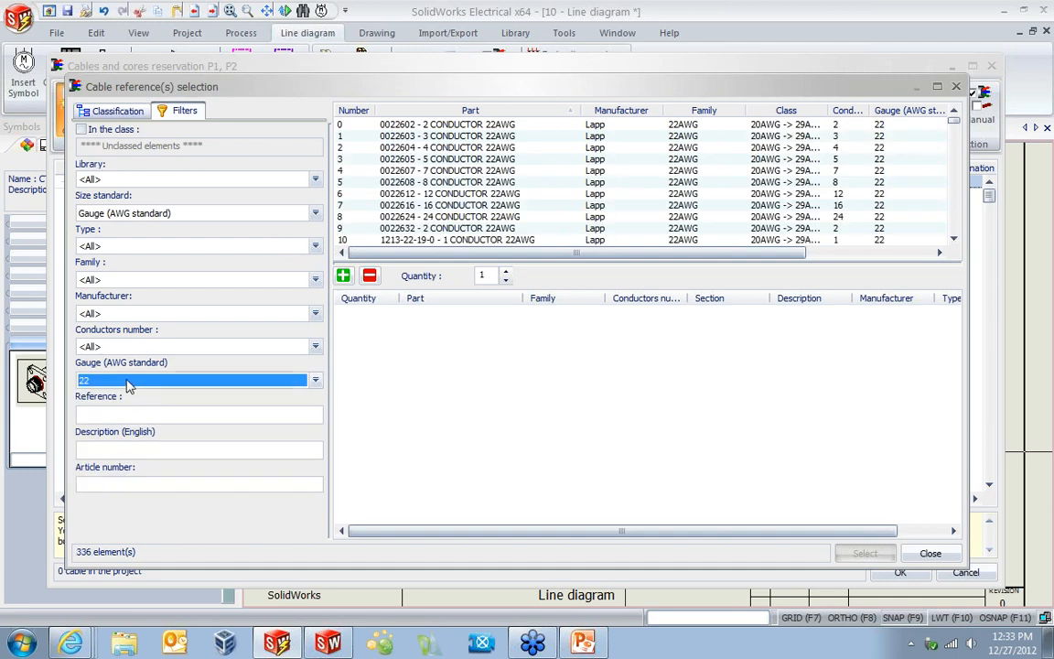
{"action": "left_click_drag", "start_coordinate": [142, 553], "coordinate": [16, 554]}
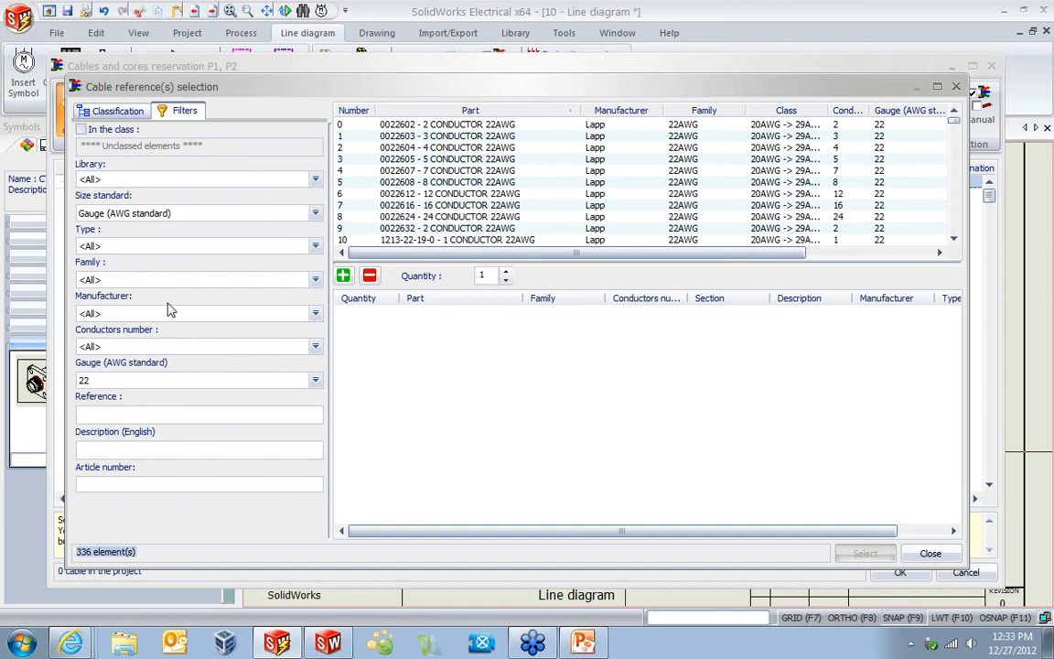
{"action": "left_click", "coordinate": [130, 348]}
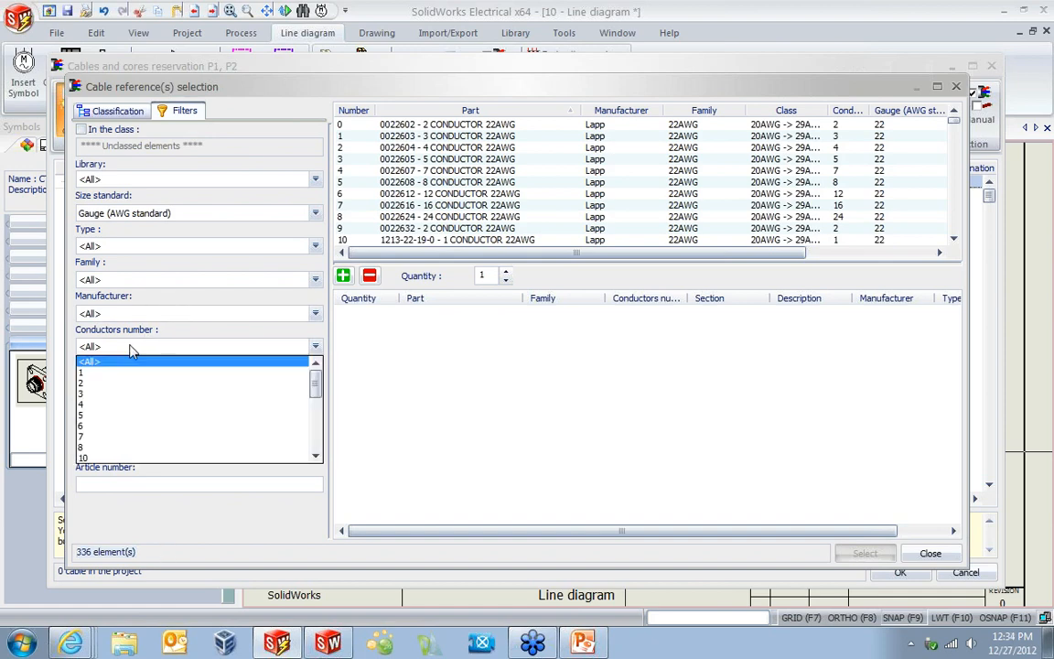
{"action": "scroll", "coordinate": [131, 366], "scroll_direction": "down", "scroll_amount": 1}
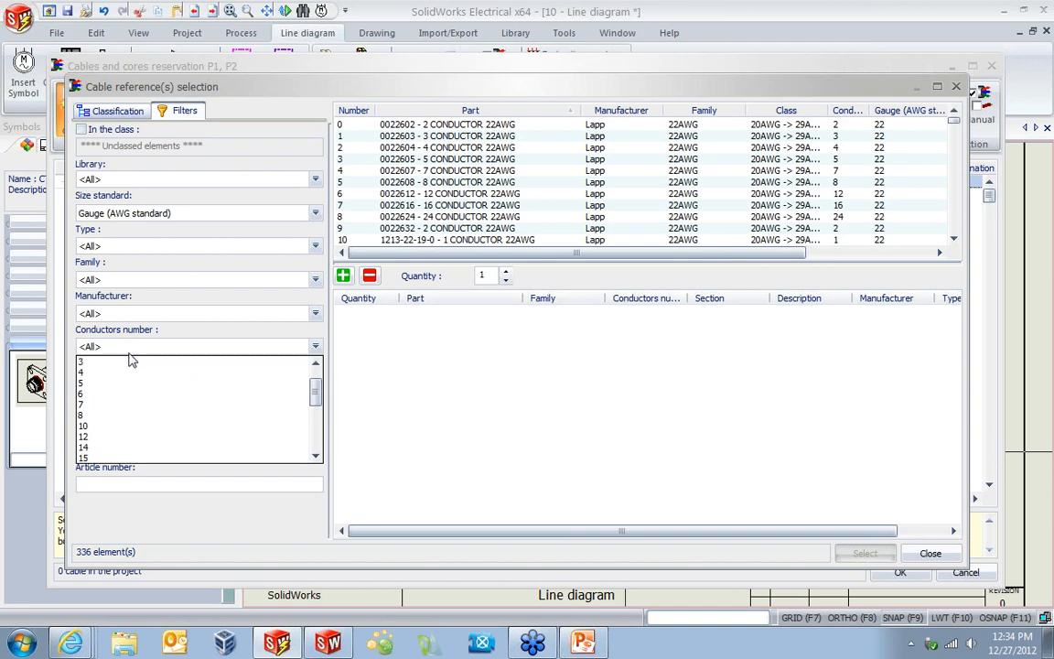
{"action": "left_click", "coordinate": [108, 438]}
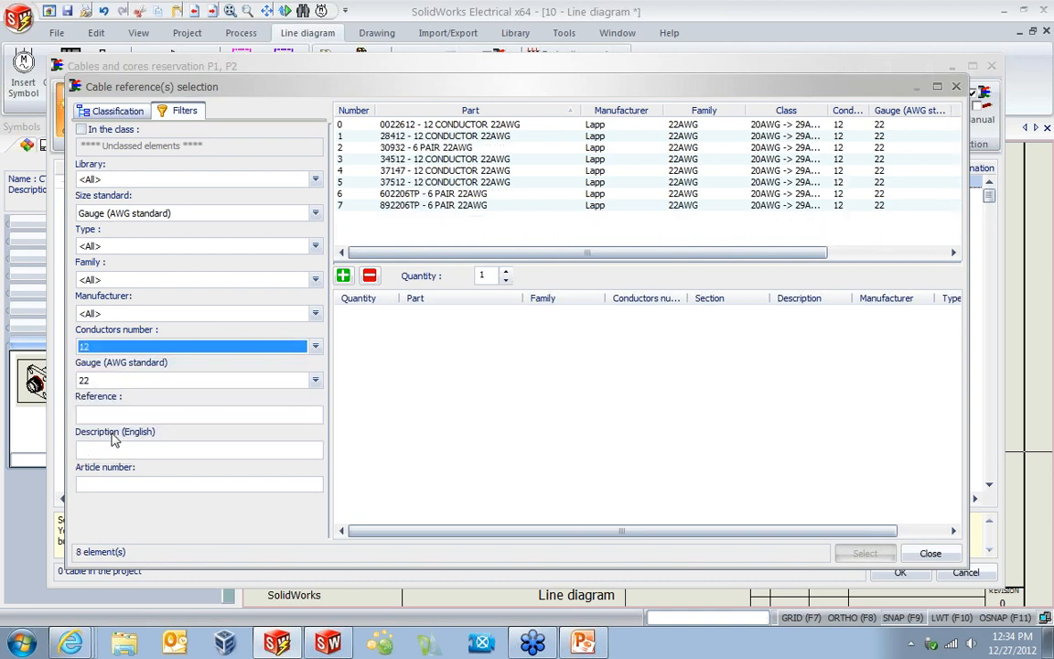
{"action": "left_click", "coordinate": [912, 87]}
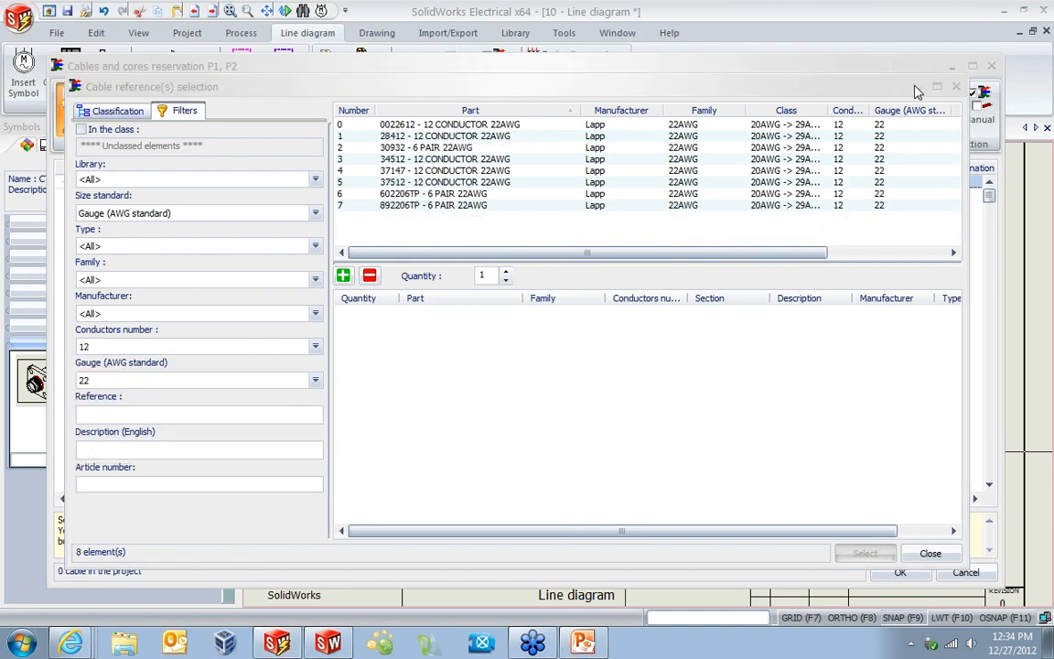
Examine the general properties and core colours of the Lapp cable reference 28412 - 12 CONDUCTOR 22AWG.
{"action": "left_click", "coordinate": [477, 158]}
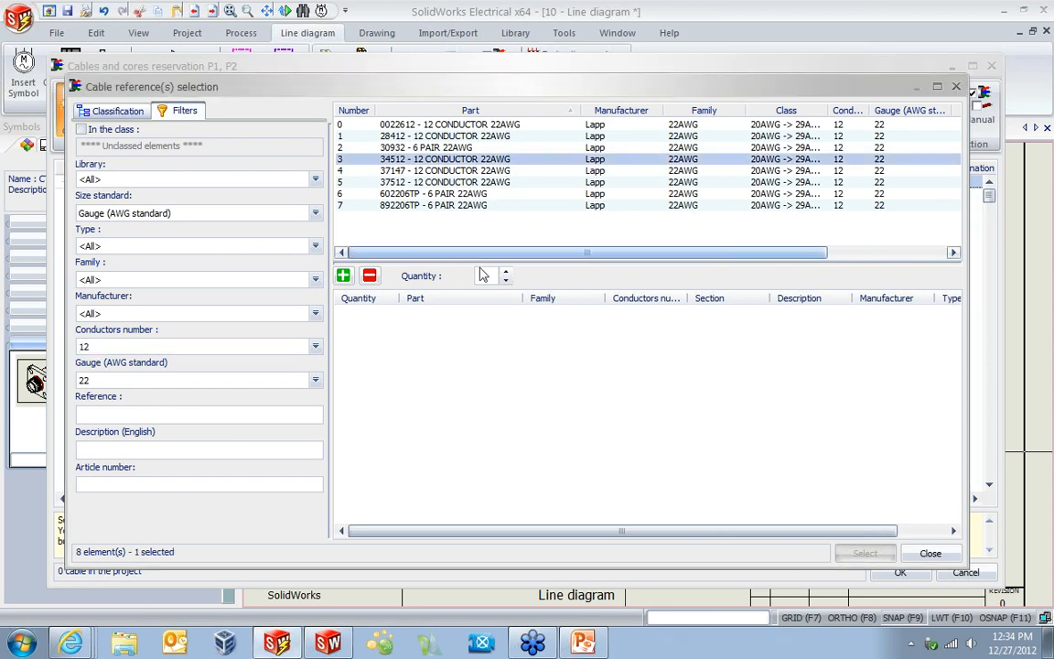
{"action": "left_click", "coordinate": [444, 137]}
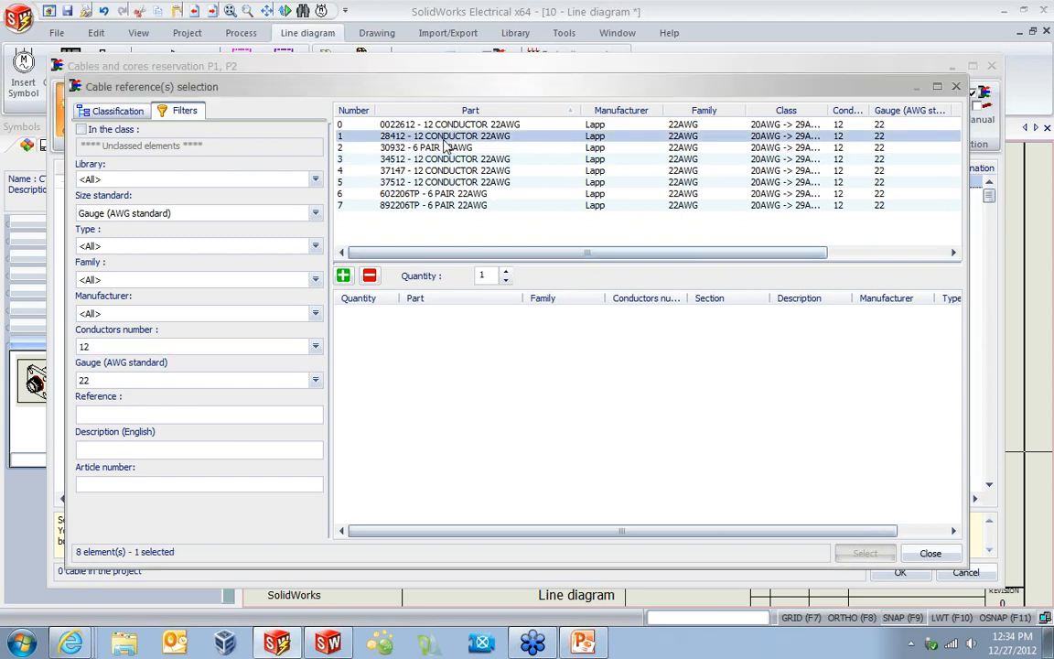
{"action": "right_click", "coordinate": [452, 137]}
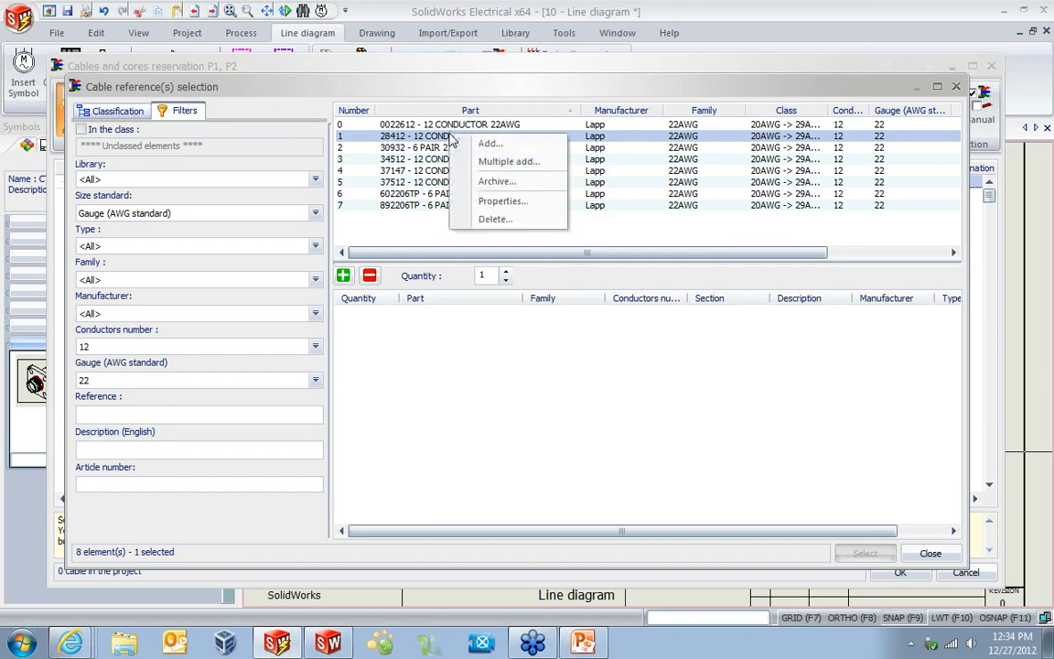
{"action": "left_click", "coordinate": [536, 202]}
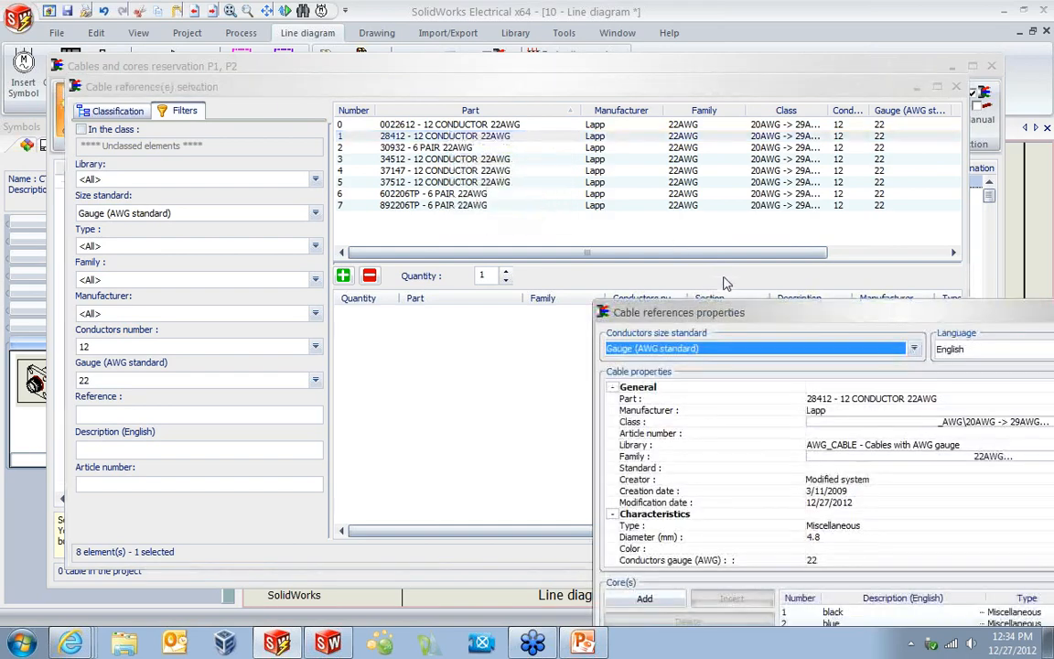
{"action": "left_click_drag", "start_coordinate": [739, 310], "coordinate": [402, 75]}
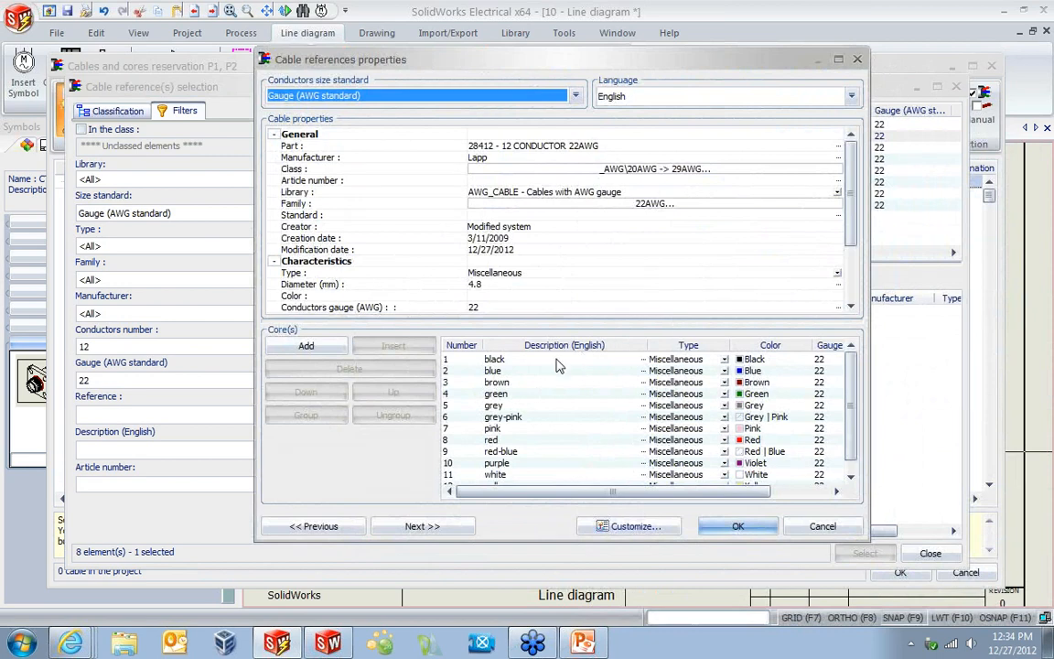
{"action": "mouse_move", "coordinate": [847, 366]}
{"action": "left_mouse_down"}
{"action": "mouse_move", "coordinate": [851, 400]}
{"action": "mouse_move", "coordinate": [859, 351]}
{"action": "left_mouse_up"}
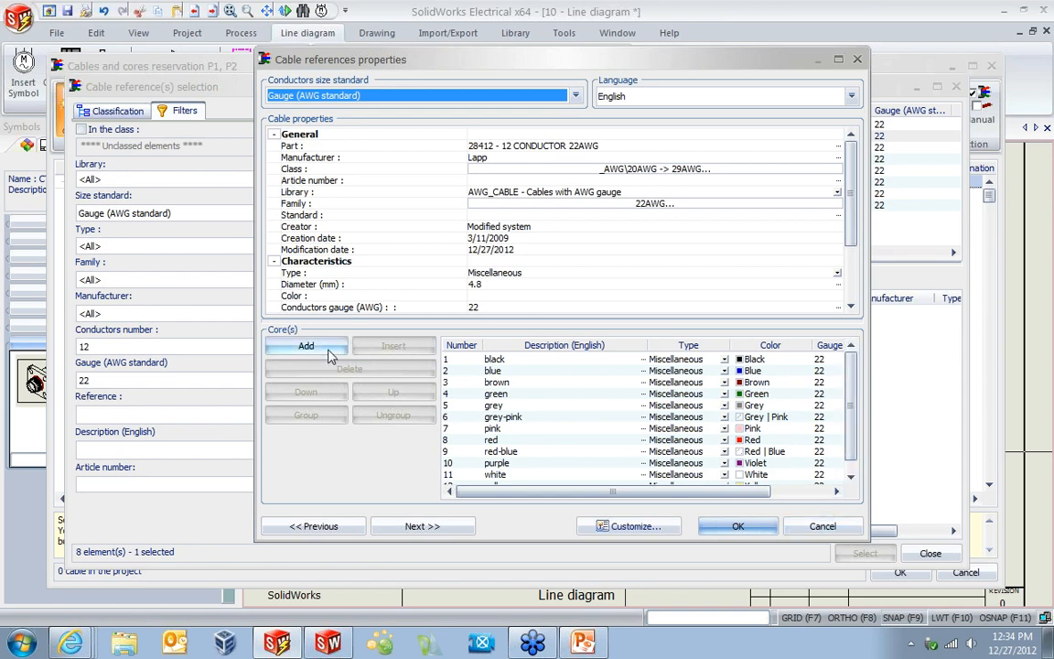
{"action": "left_click", "coordinate": [737, 526]}
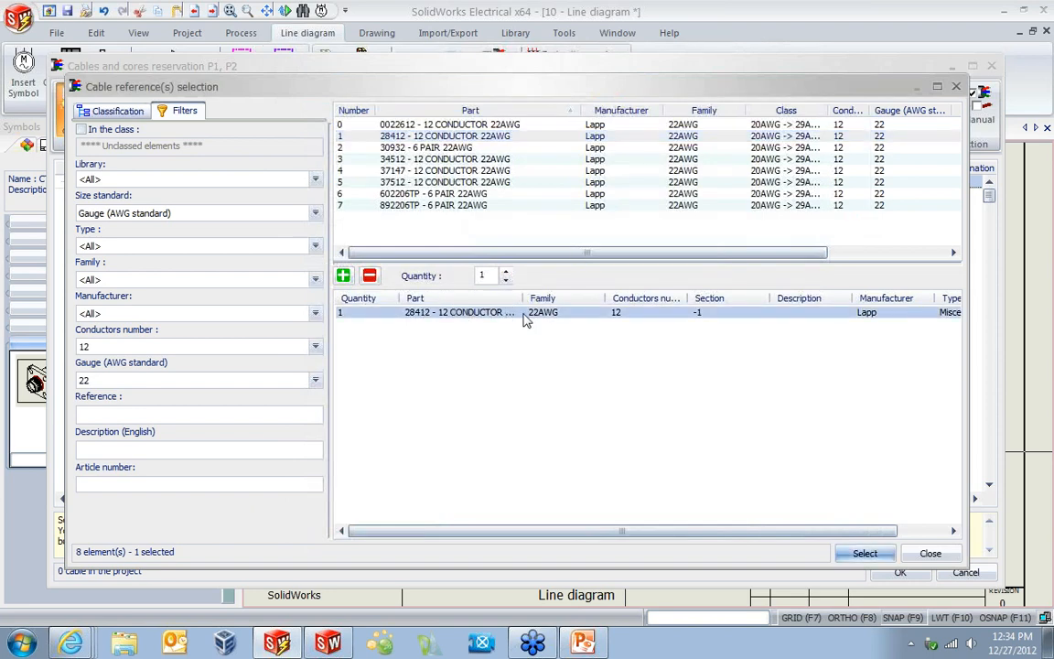
Add one Lapp 28412 - 12 CONDUCTOR 22AWG cable to the project and expand its list of cores.
{"action": "left_click", "coordinate": [864, 559]}
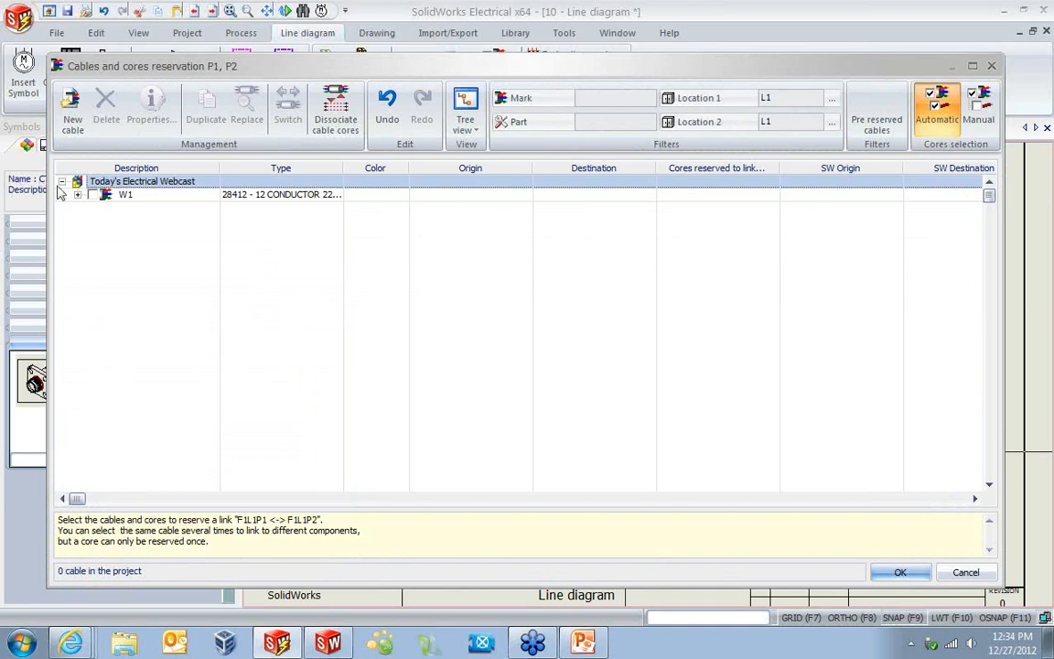
{"action": "left_click", "coordinate": [82, 195]}
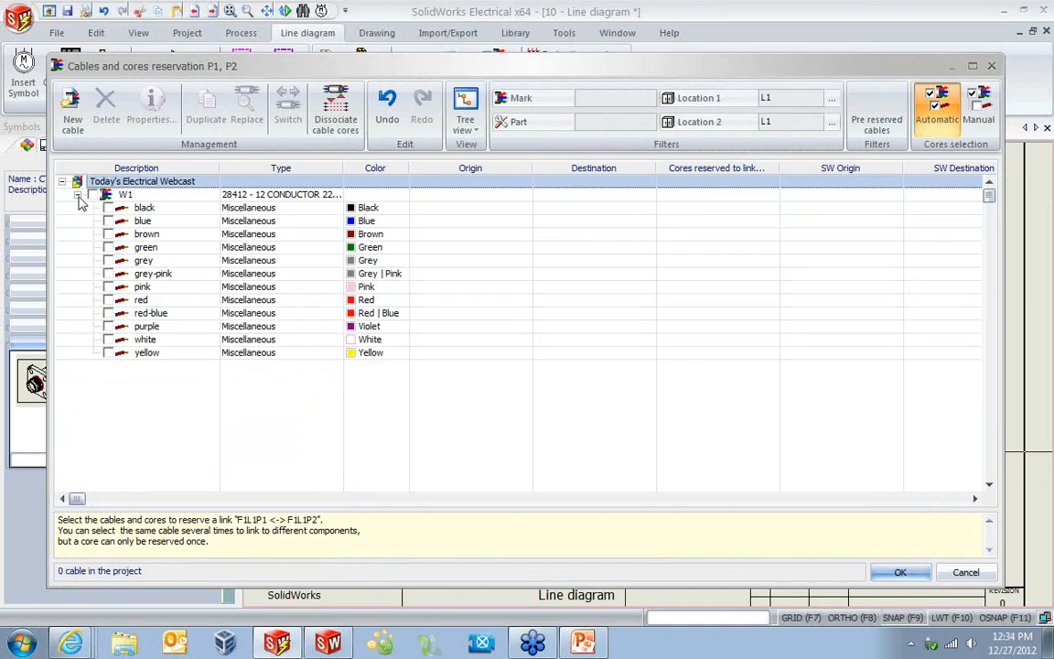
{"action": "left_click", "coordinate": [125, 197]}
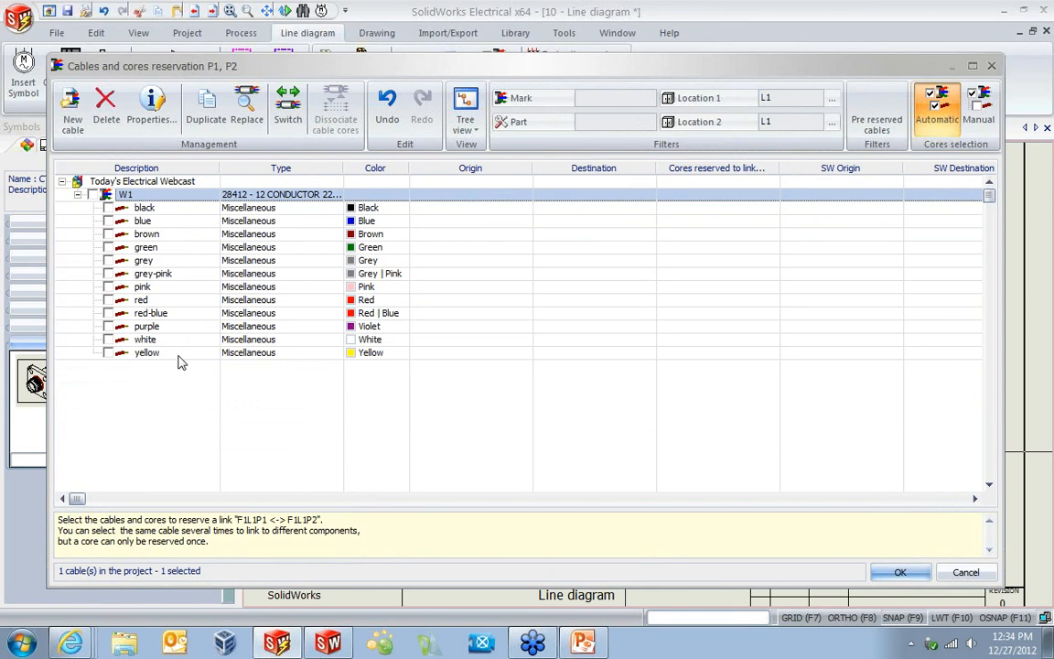
Reserve the black, blue, brown and green cores of cable W1 for the link between P1 and P2.
{"action": "left_click", "coordinate": [108, 208]}
{"action": "left_click", "coordinate": [108, 221]}
{"action": "left_click", "coordinate": [108, 235]}
{"action": "left_click", "coordinate": [108, 247]}
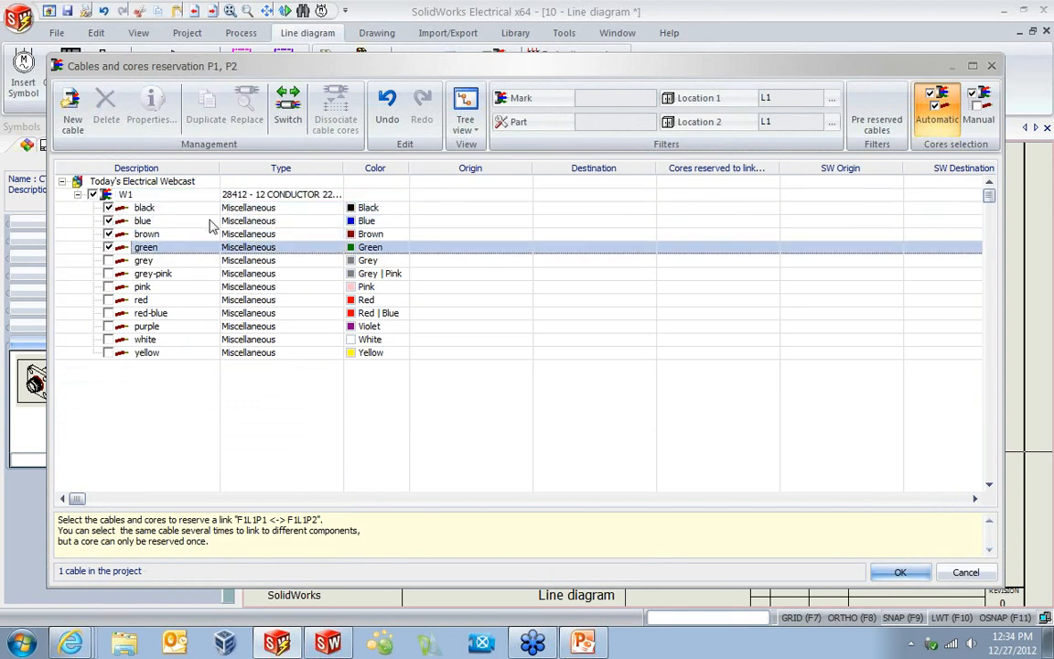
{"action": "left_click", "coordinate": [901, 572]}
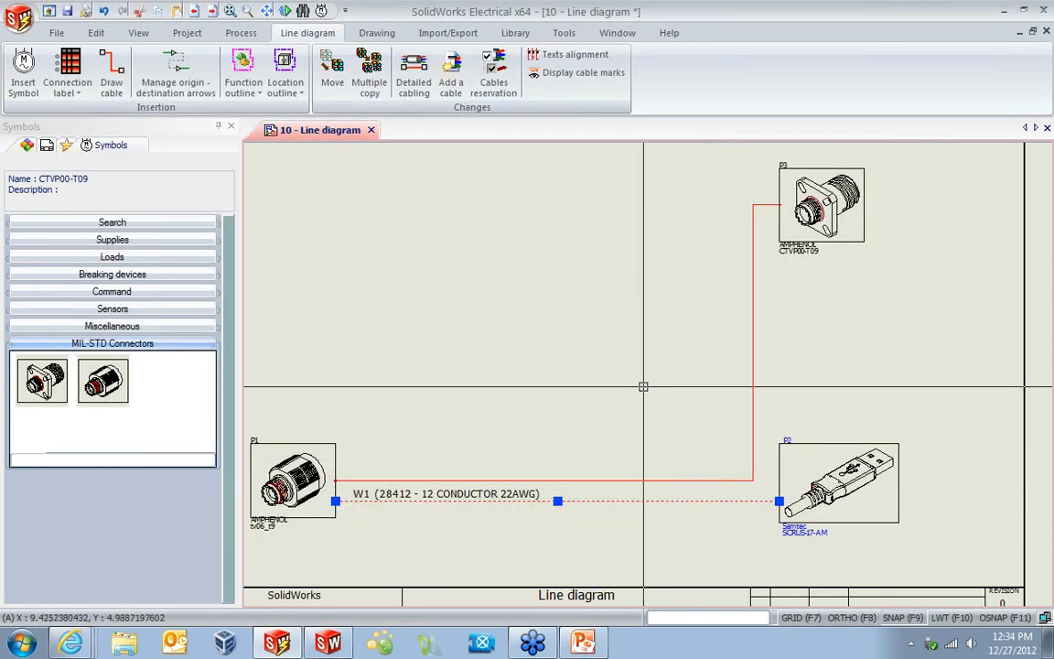
Reserve the yellow, white, purple and red-blue cores of cable W1 for the link between P1 and P3.
{"action": "right_click", "coordinate": [550, 480]}
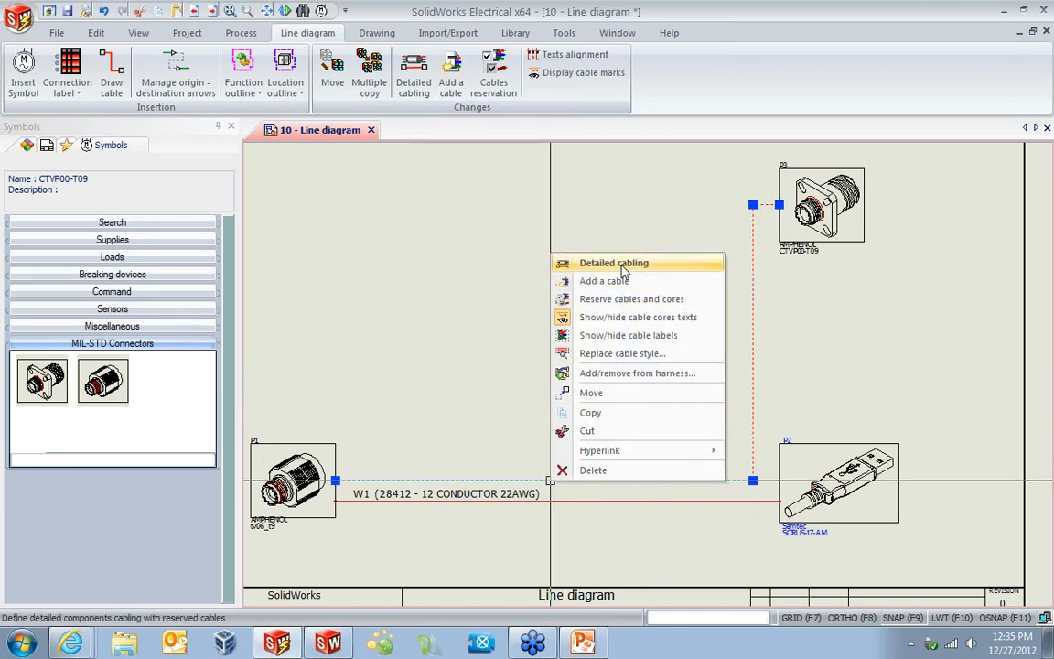
{"action": "left_click", "coordinate": [586, 299]}
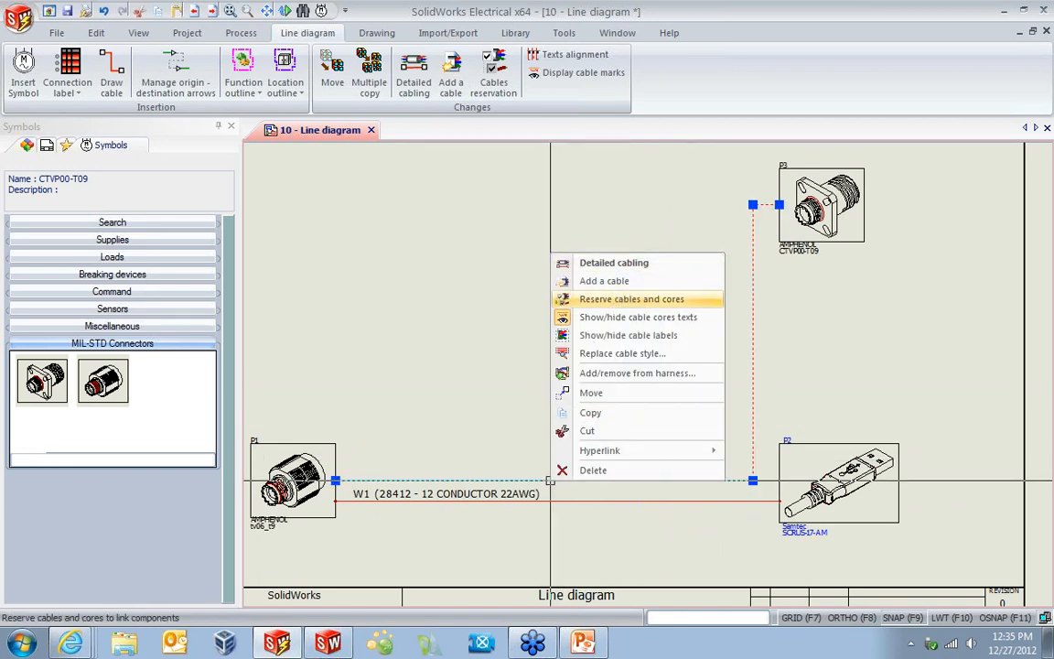
{"action": "left_click", "coordinate": [62, 182]}
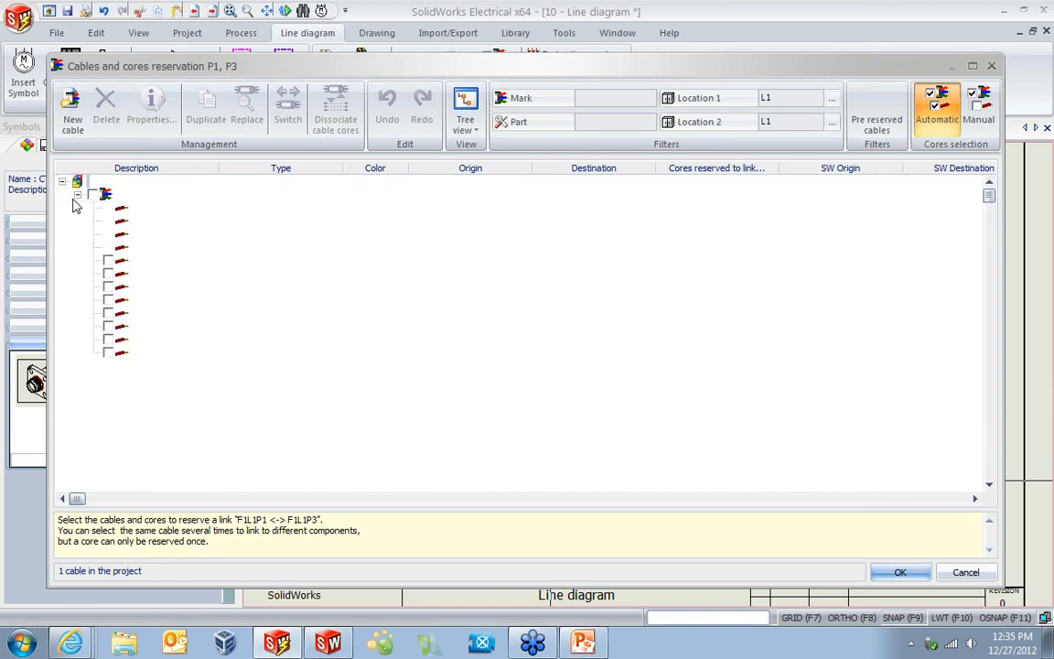
{"action": "left_click", "coordinate": [110, 352]}
{"action": "left_click", "coordinate": [108, 339]}
{"action": "left_click", "coordinate": [108, 326]}
{"action": "left_click", "coordinate": [108, 313]}
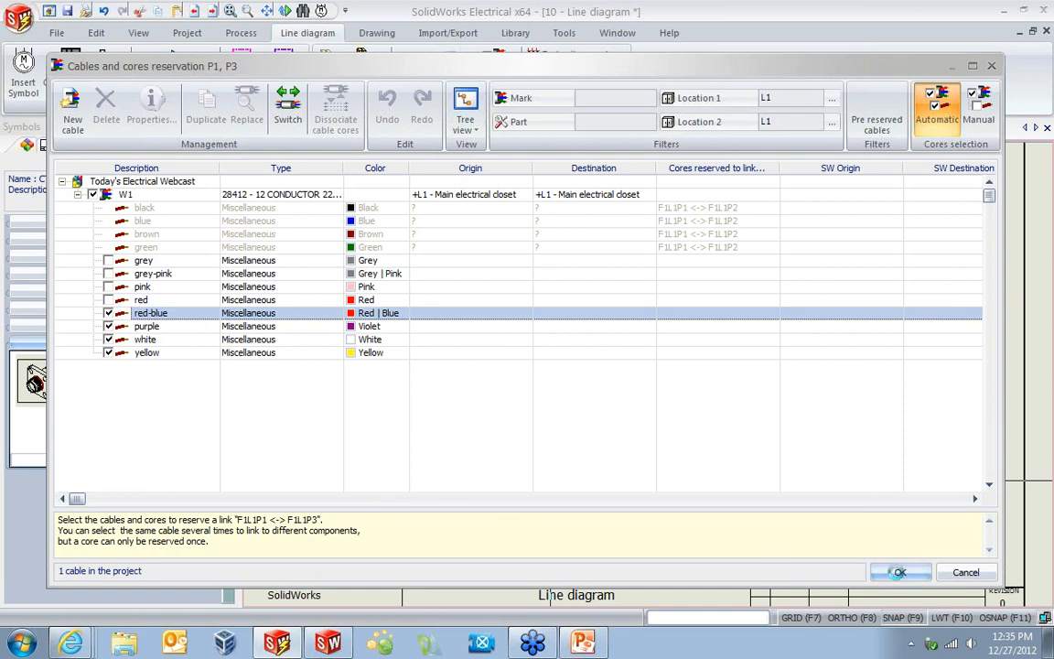
{"action": "left_click", "coordinate": [901, 574]}
Move the W1 label of the P1–P3 cable close to P1, just above its own cable line.
{"action": "left_click", "coordinate": [528, 472]}
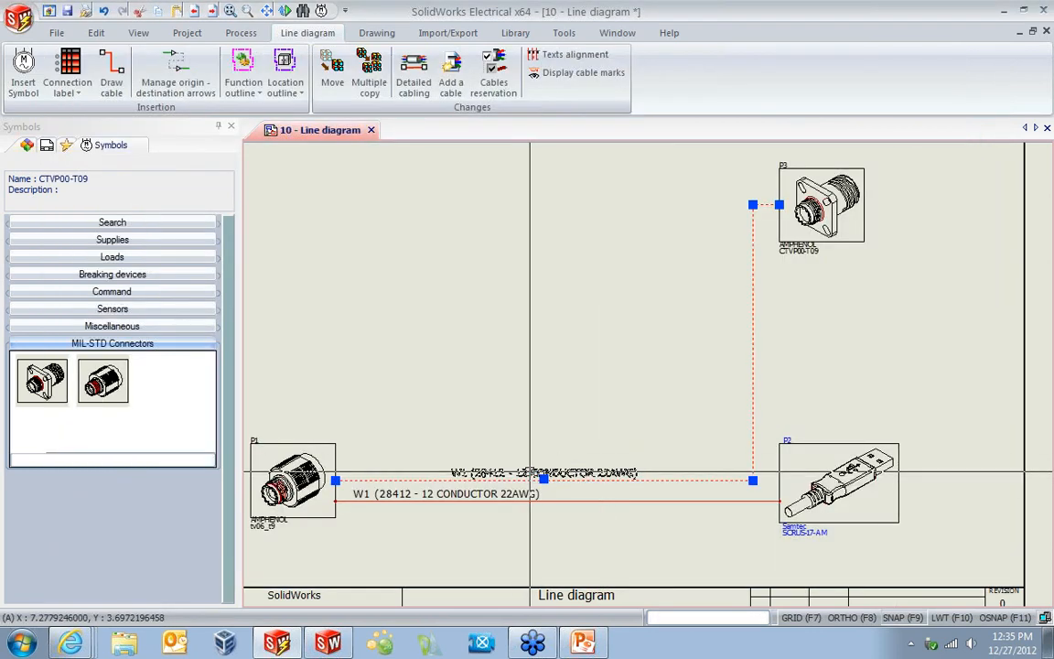
{"action": "left_click", "coordinate": [543, 479]}
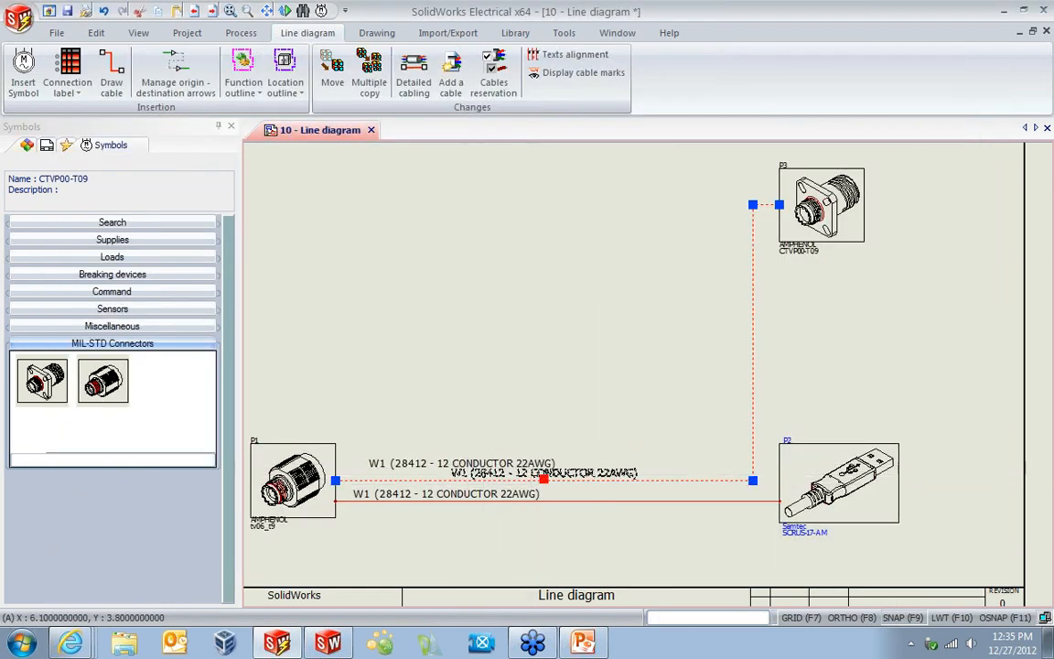
{"action": "left_click", "coordinate": [447, 477]}
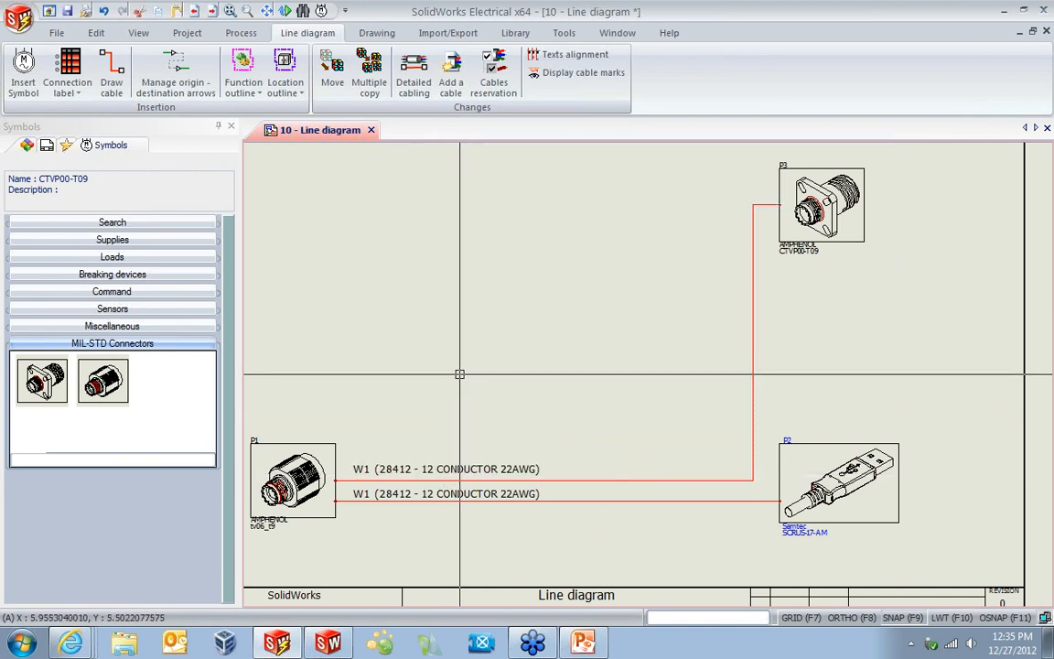
Open the detailed cabling of the P1–P2 link and connect P2 pins 1 to 4 to the black, blue, brown and green cores.
{"action": "left_click", "coordinate": [586, 499]}
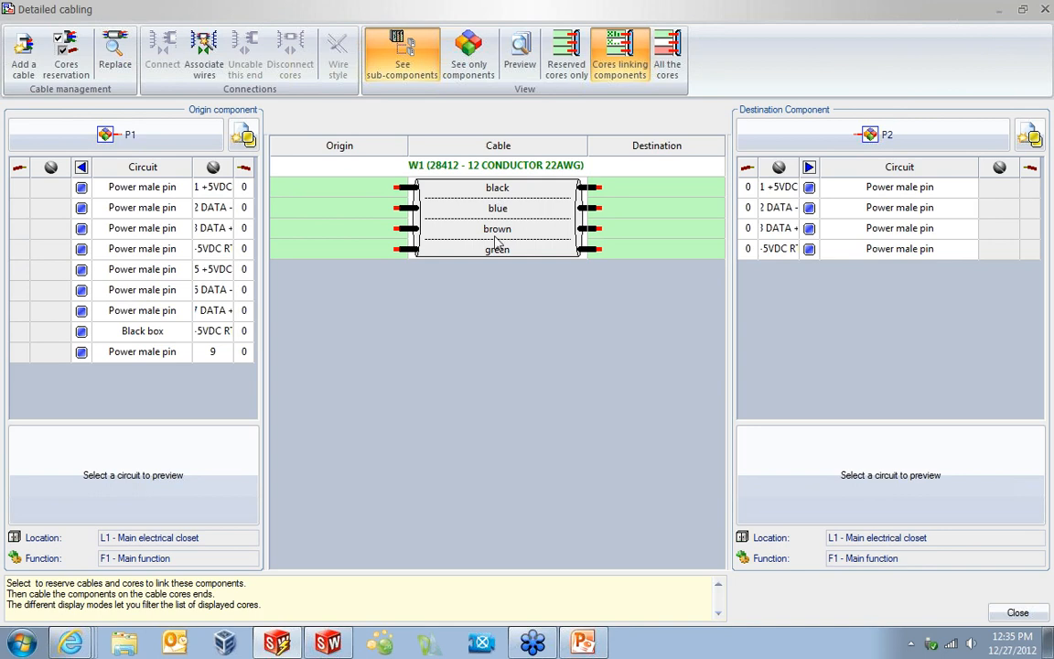
{"action": "left_click_drag", "start_coordinate": [748, 187], "coordinate": [741, 258]}
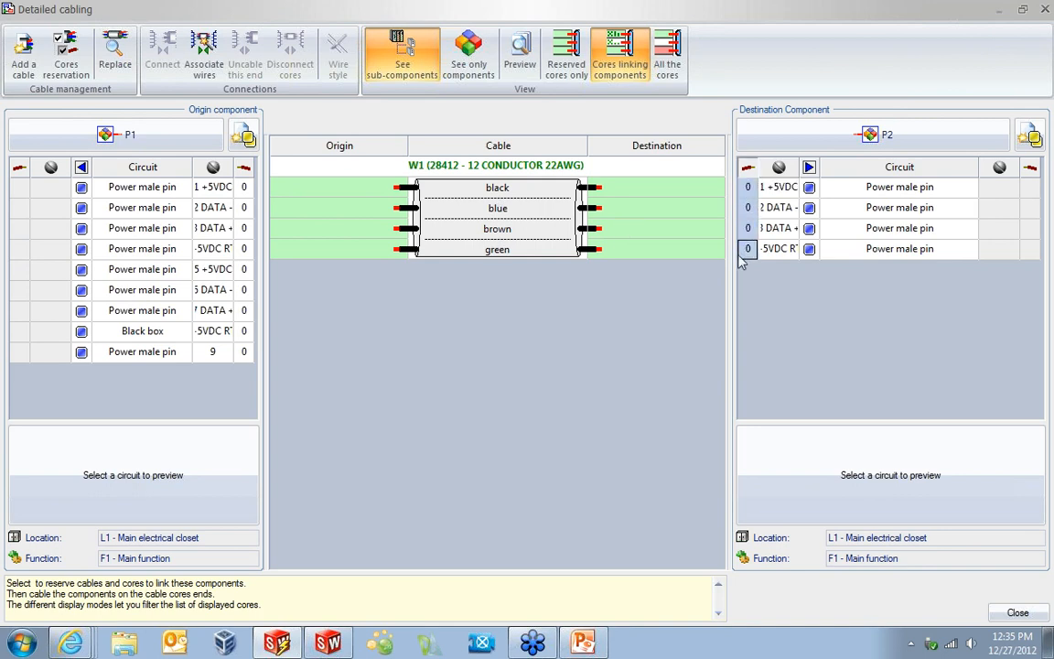
{"action": "left_click_drag", "start_coordinate": [750, 187], "coordinate": [705, 194]}
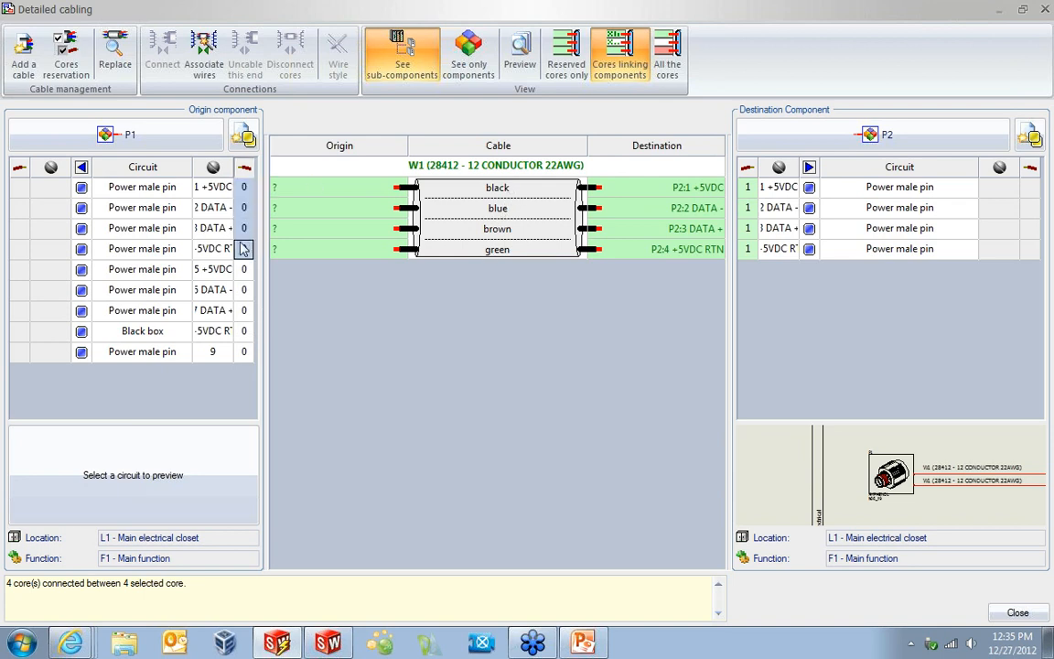
Connect P1 pins 1 to 4 to the origin ends of the black, blue, brown and green cores and close the cabling.
{"action": "left_click", "coordinate": [222, 187]}
{"action": "left_click_drag", "start_coordinate": [318, 191], "coordinate": [316, 248]}
{"action": "left_click_drag", "start_coordinate": [243, 185], "coordinate": [358, 194]}
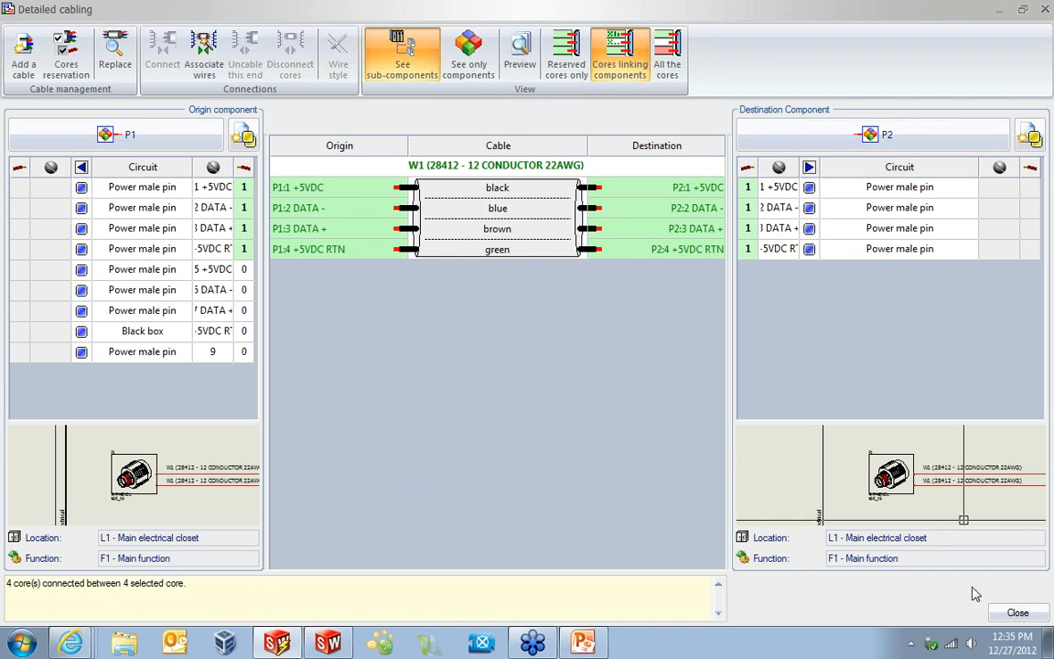
{"action": "left_click", "coordinate": [1018, 613]}
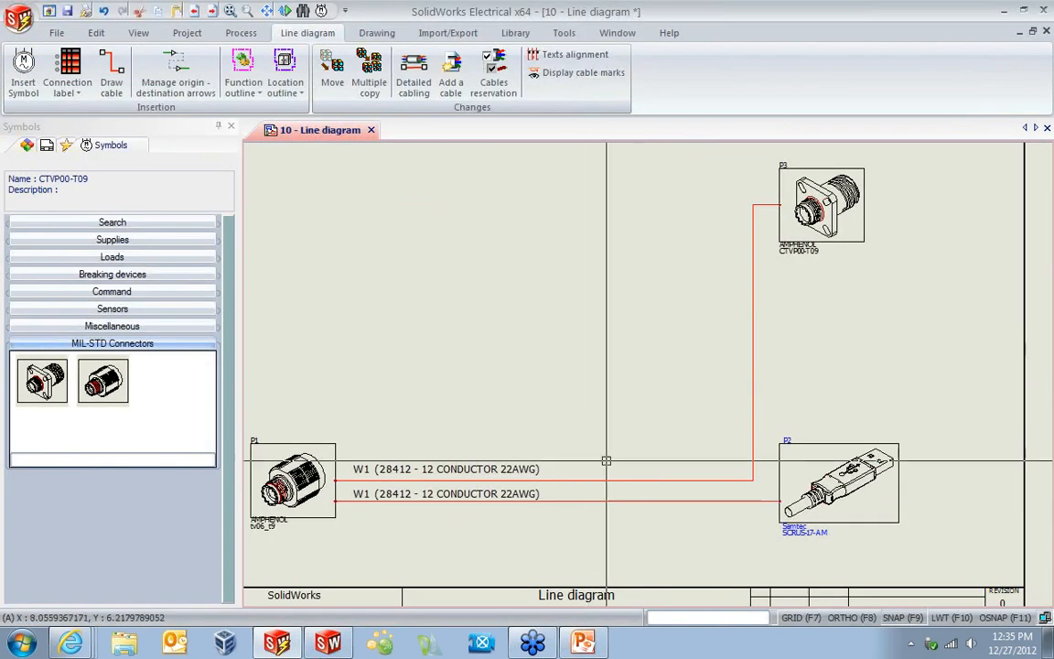
In the P1–P3 detailed cabling, connect P1 pins 5 to 8 to P3 pins 5 to 8 through the red-blue, purple, white and yellow cores.
{"action": "left_click", "coordinate": [609, 481]}
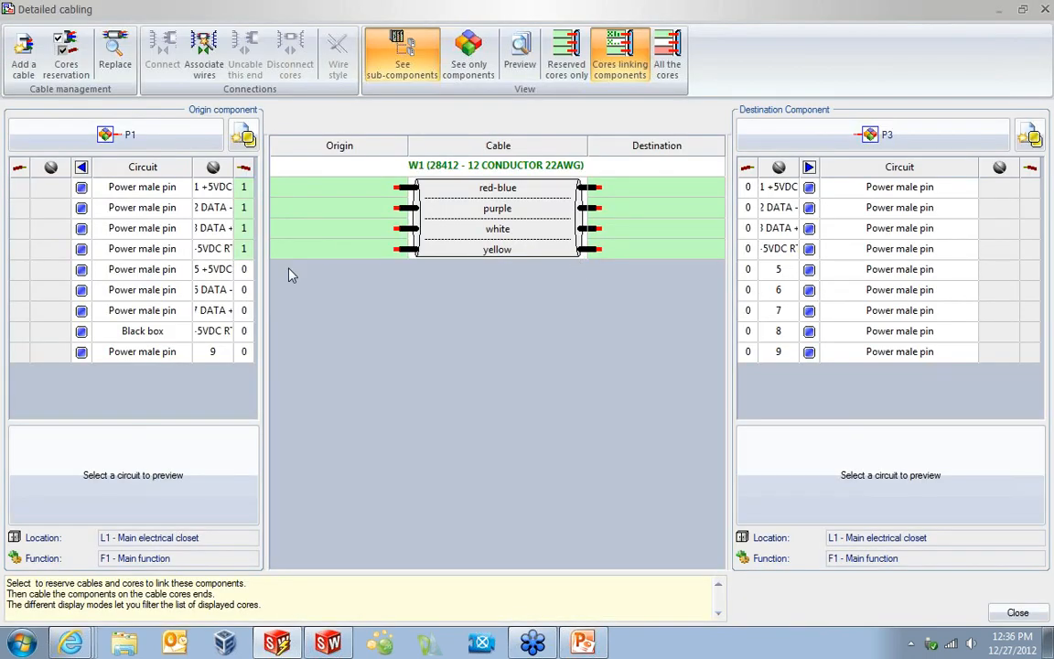
{"action": "left_click_drag", "start_coordinate": [242, 269], "coordinate": [316, 201]}
{"action": "left_click_drag", "start_coordinate": [778, 269], "coordinate": [782, 331]}
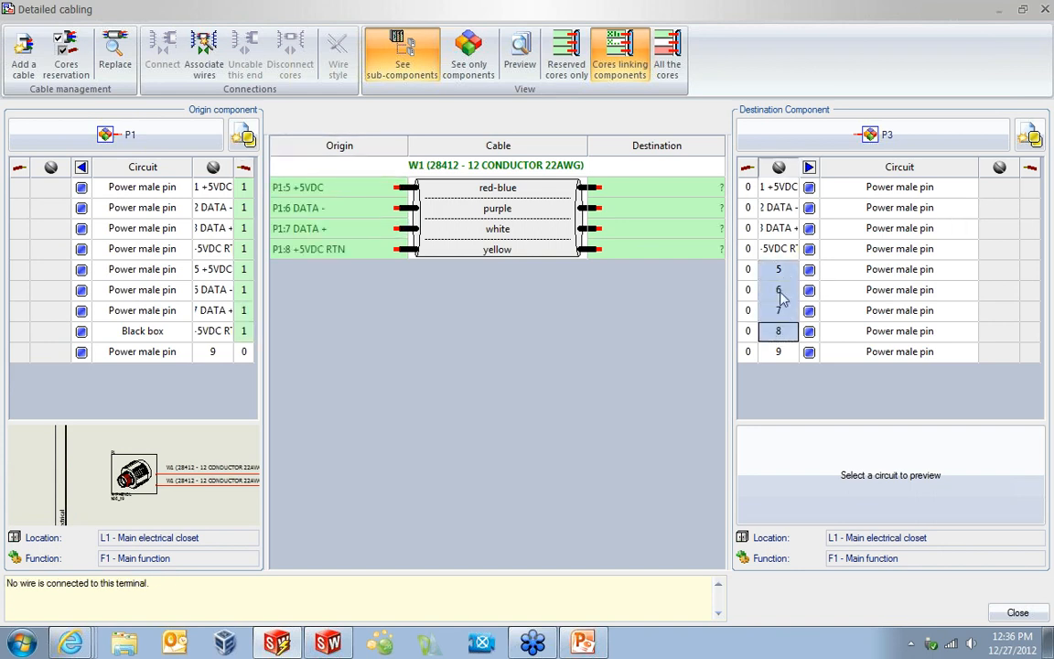
{"action": "left_click_drag", "start_coordinate": [779, 275], "coordinate": [691, 188]}
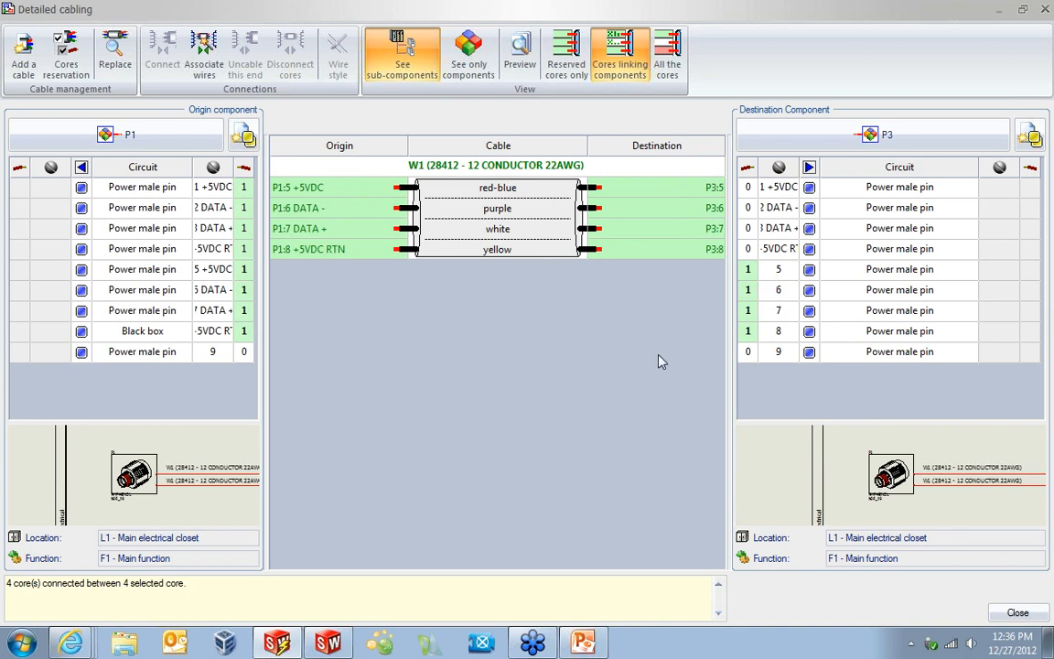
{"action": "left_click", "coordinate": [685, 209]}
{"action": "left_click", "coordinate": [680, 234]}
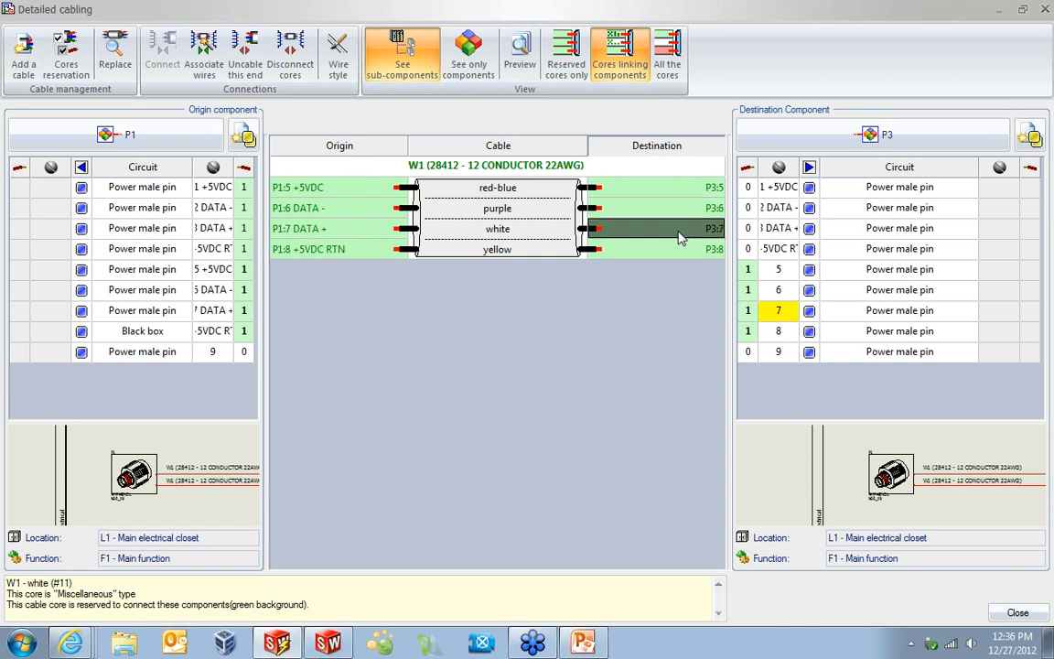
{"action": "left_click", "coordinate": [685, 250]}
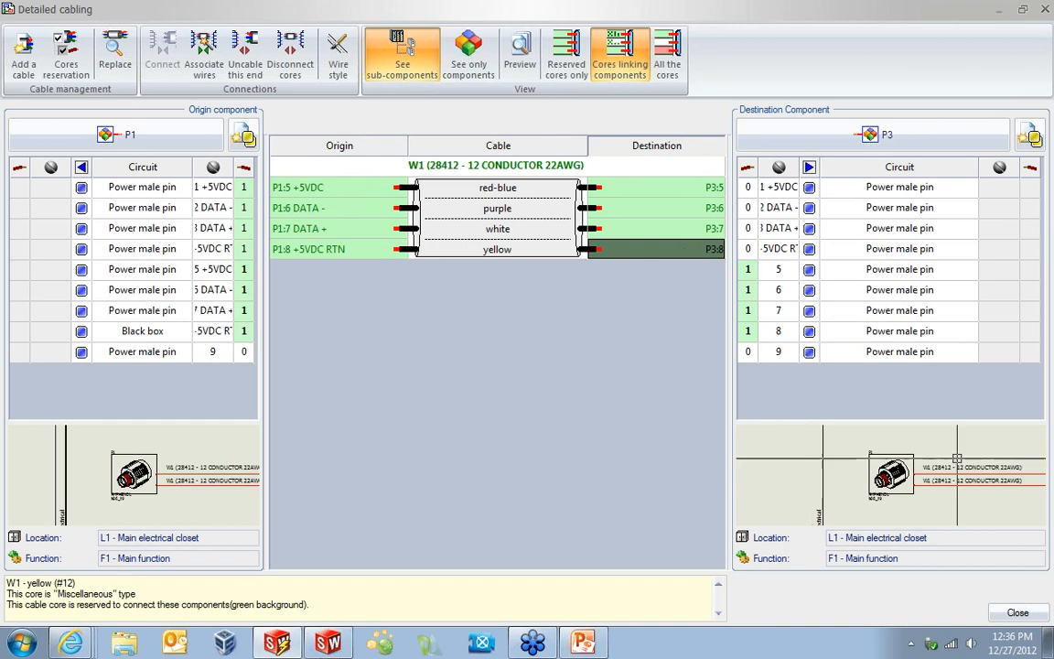
{"action": "left_click", "coordinate": [1019, 612]}
{"action": "key", "text": "Escape"}
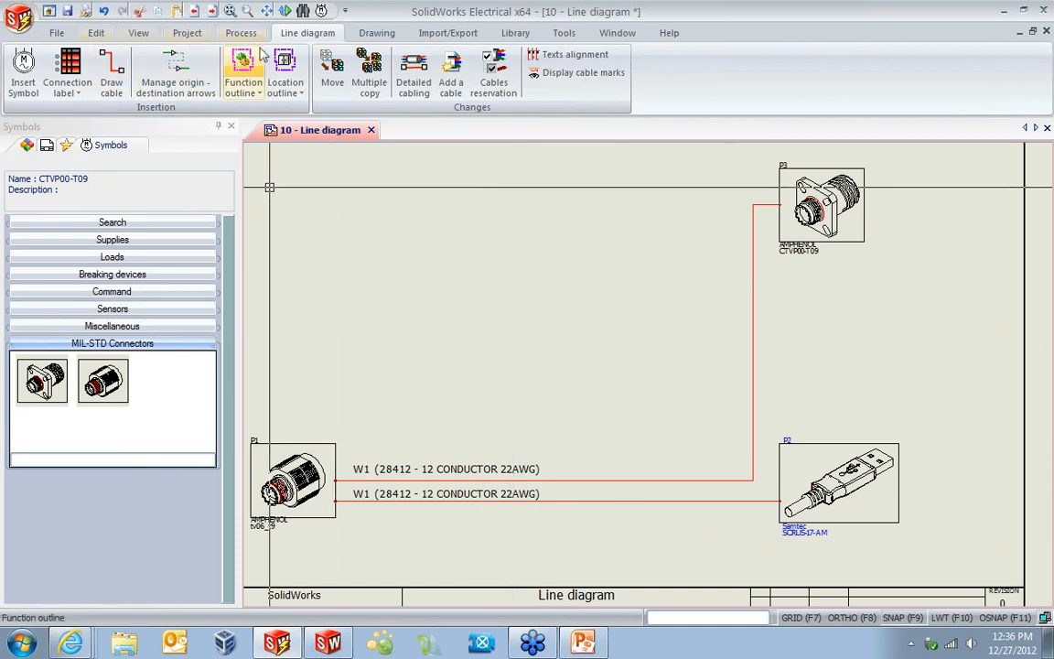
{"action": "left_click", "coordinate": [81, 91]}
{"action": "left_click", "coordinate": [89, 111]}
{"action": "mouse_move", "coordinate": [441, 344]}
{"action": "middle_mouse_down"}
{"action": "mouse_move", "coordinate": [440, 217]}
{"action": "mouse_move", "coordinate": [606, 285]}
{"action": "middle_mouse_up"}
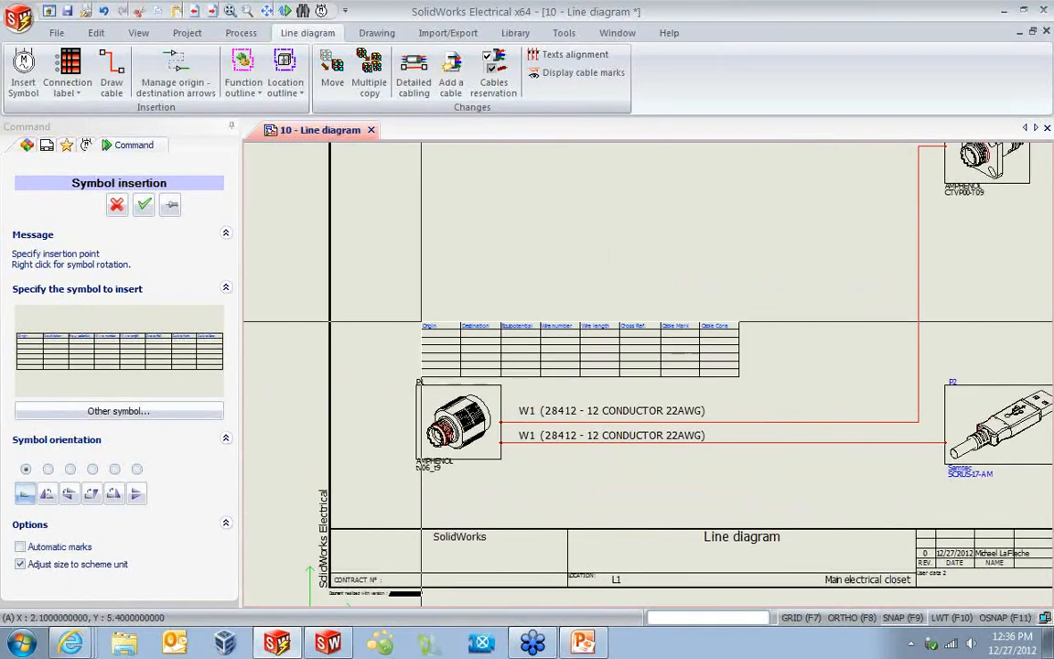
{"action": "left_click", "coordinate": [419, 308]}
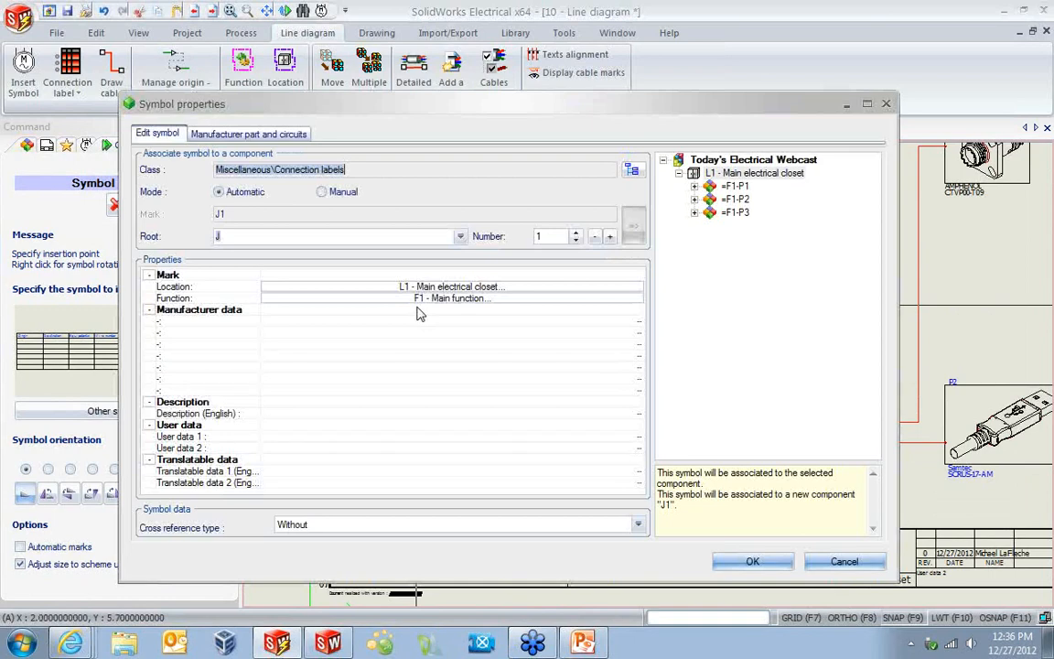
{"action": "left_click", "coordinate": [887, 103]}
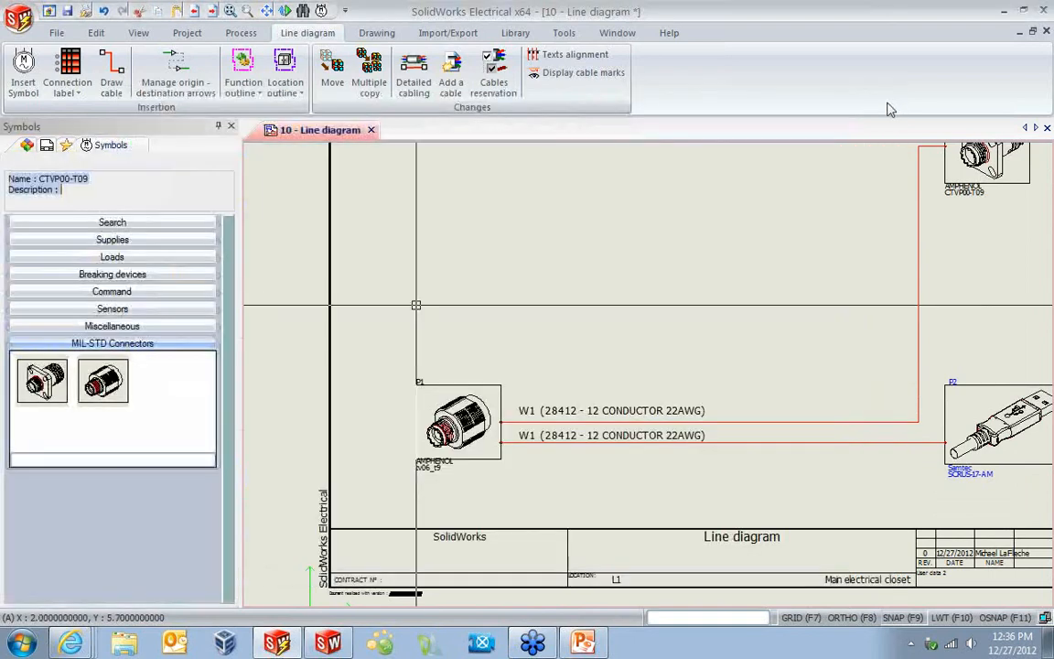
Insert a "Connection label - 10 rows" symbol above connector P1 and associate it with component =F1-P1.
{"action": "left_click", "coordinate": [75, 95]}
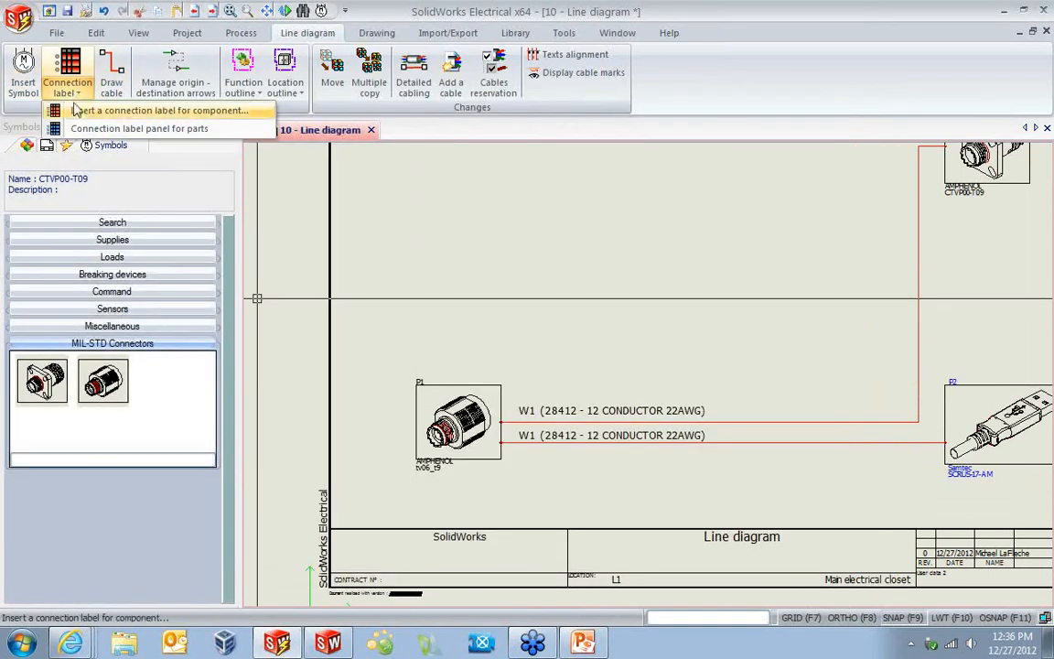
{"action": "left_click", "coordinate": [76, 110]}
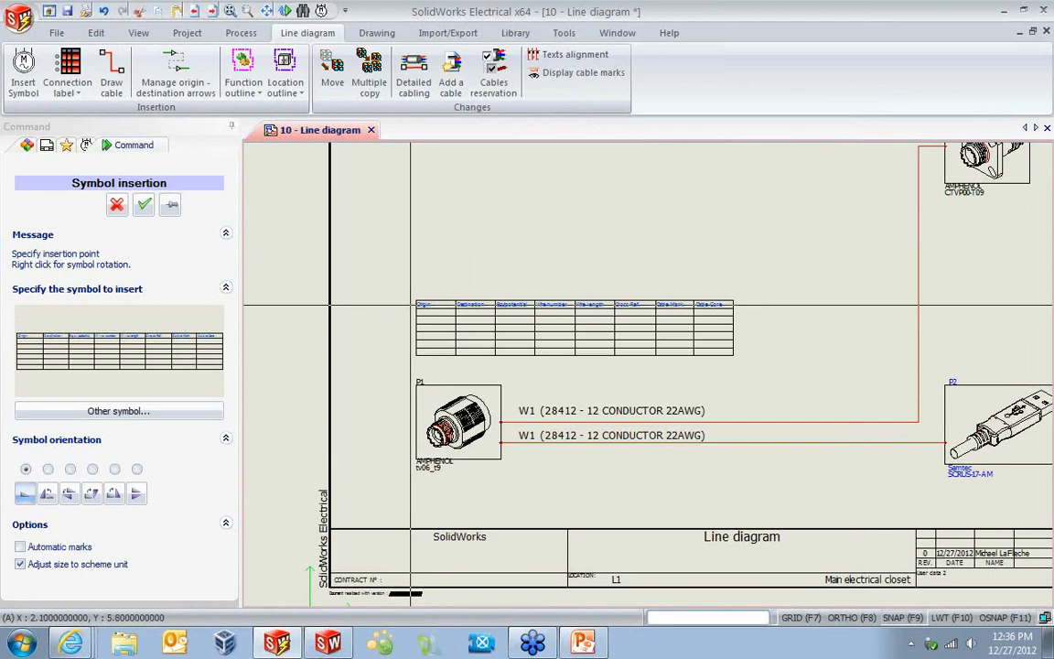
{"action": "left_click", "coordinate": [119, 411]}
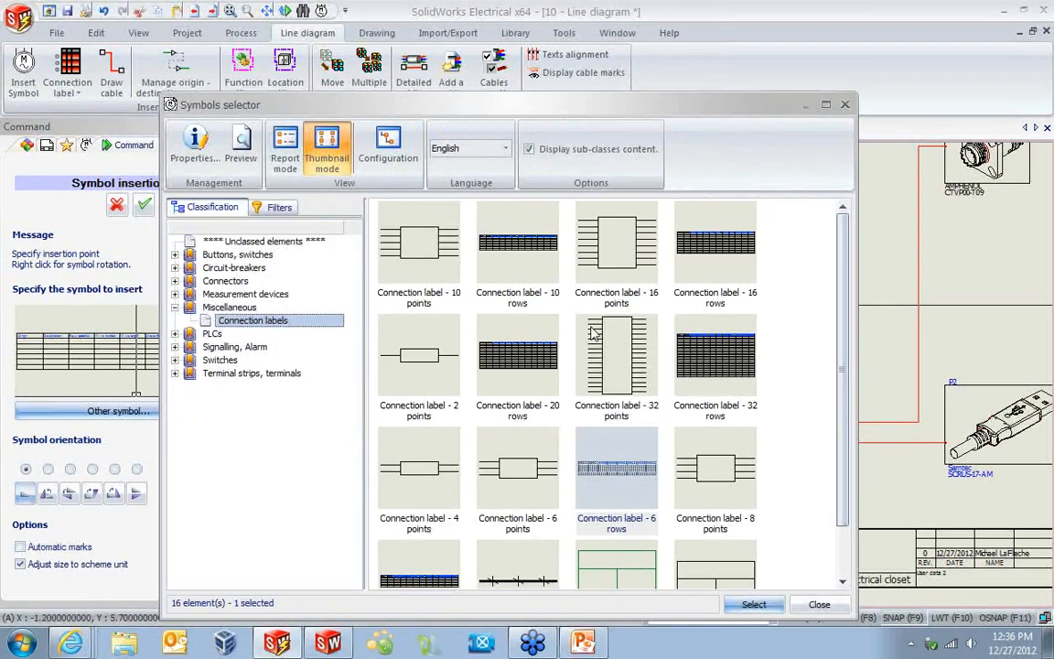
{"action": "left_click", "coordinate": [518, 243]}
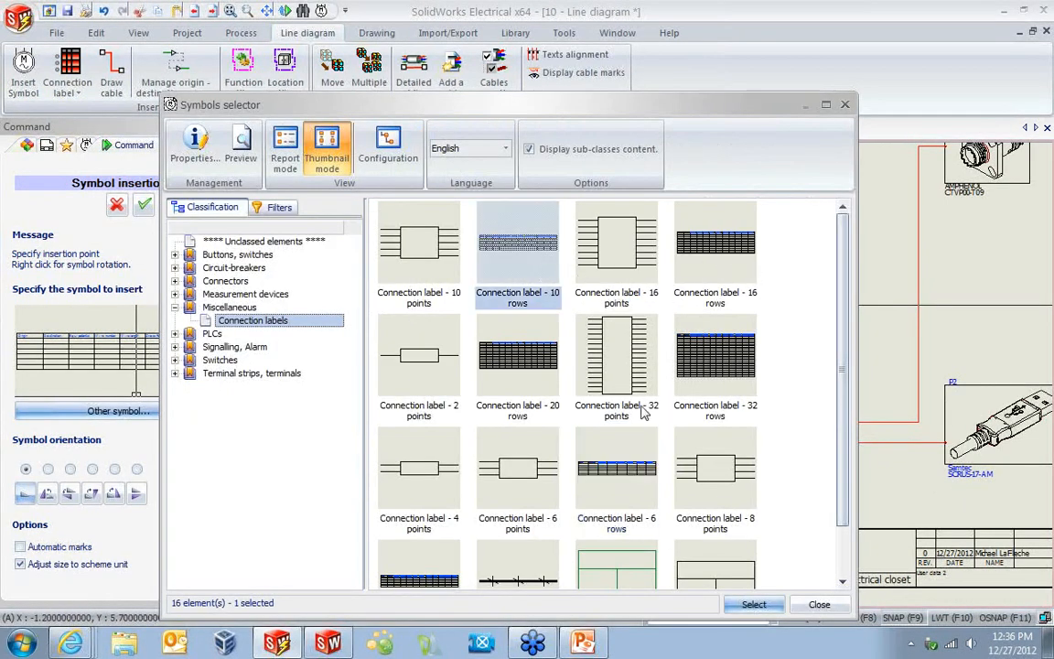
{"action": "left_click", "coordinate": [754, 604]}
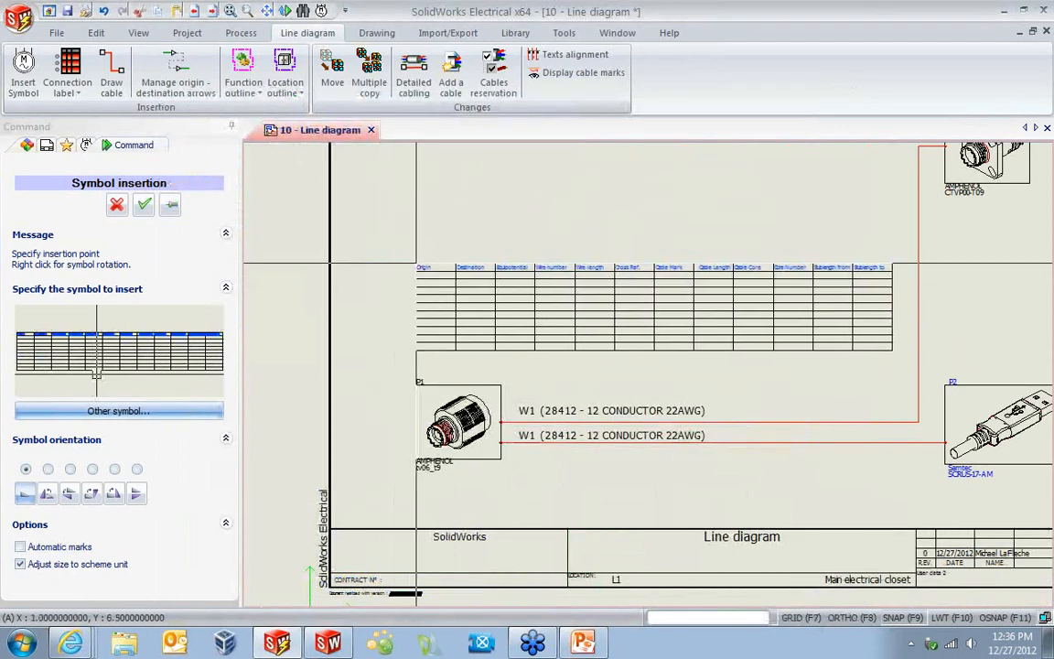
{"action": "left_click", "coordinate": [416, 263]}
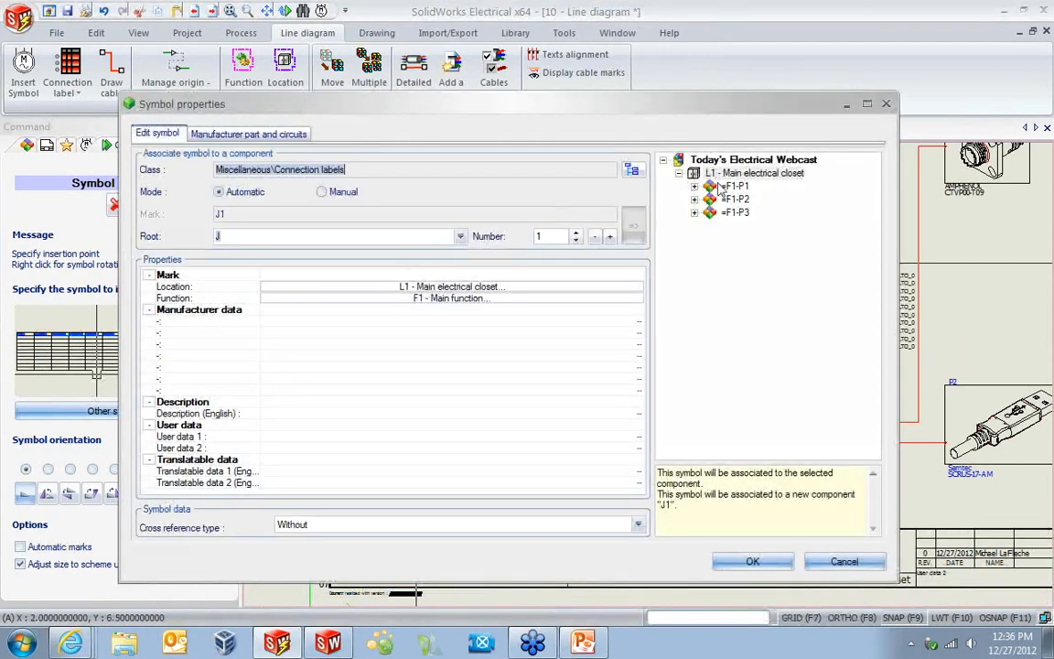
{"action": "left_click", "coordinate": [734, 186]}
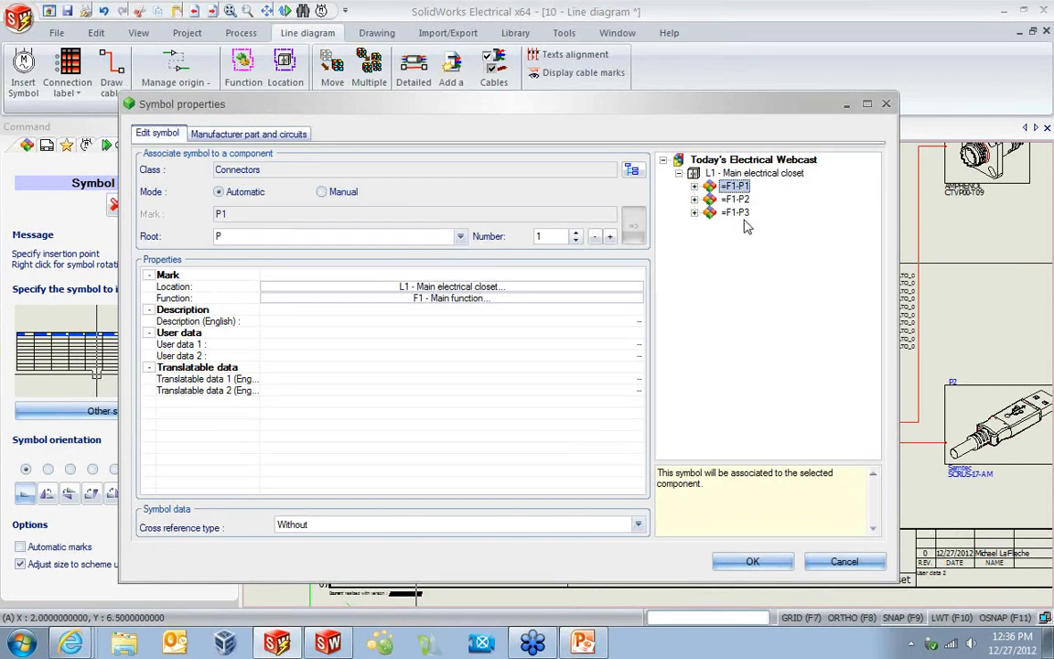
{"action": "left_click", "coordinate": [751, 561]}
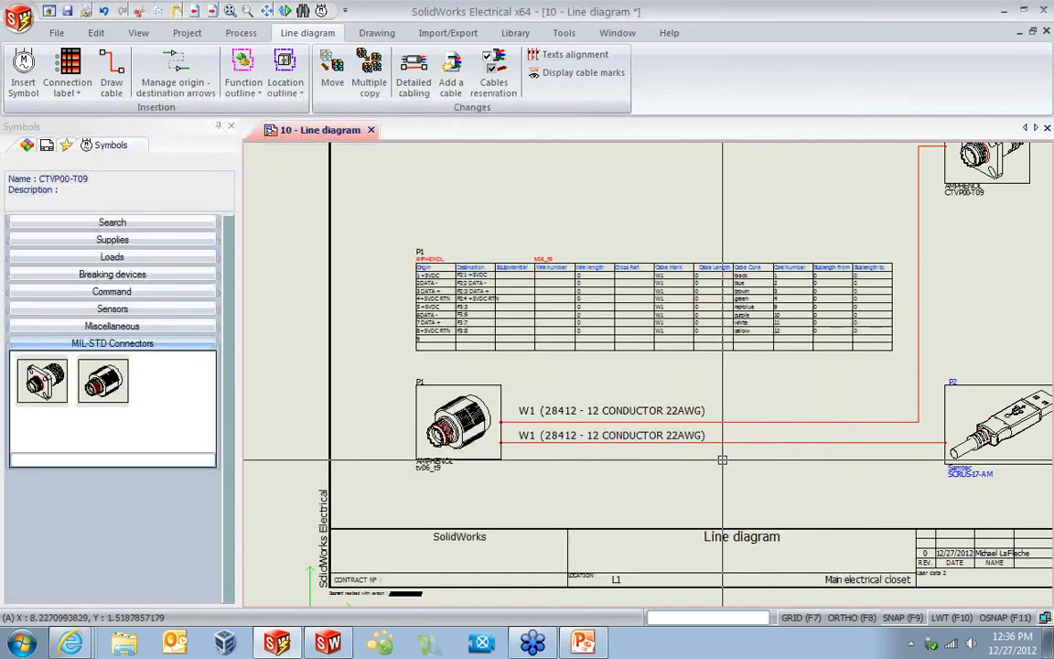
Examine the origins, destinations, cable marks and cores listed in P1's connection label, finishing with the whole line diagram in view.
{"action": "scroll", "coordinate": [422, 253], "scroll_direction": "up", "scroll_amount": 4}
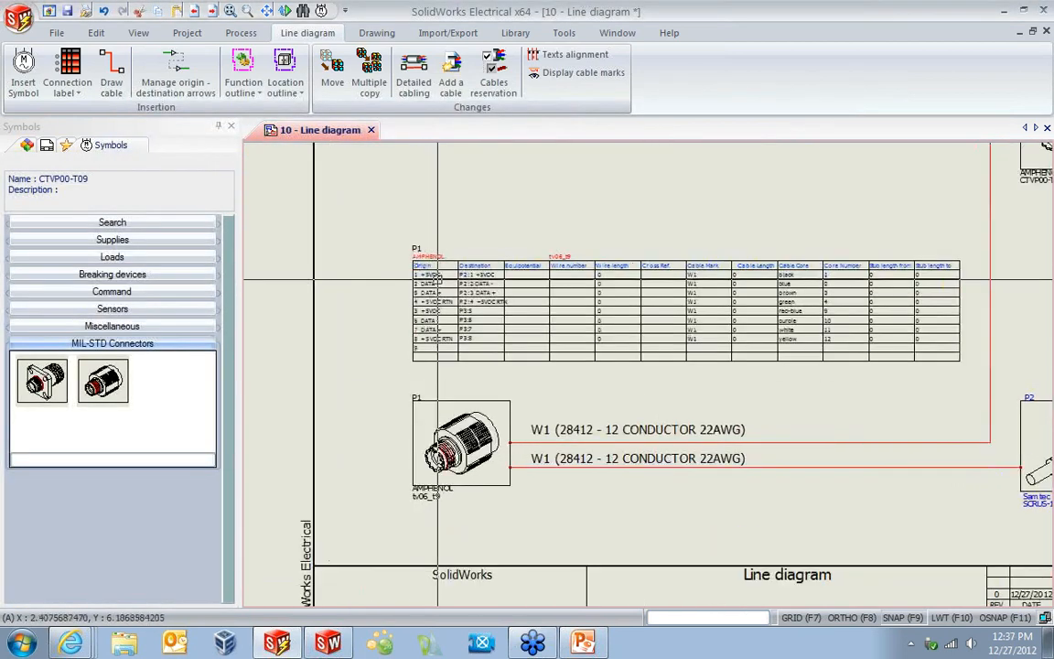
{"action": "scroll", "coordinate": [436, 245], "scroll_direction": "up", "scroll_amount": 1}
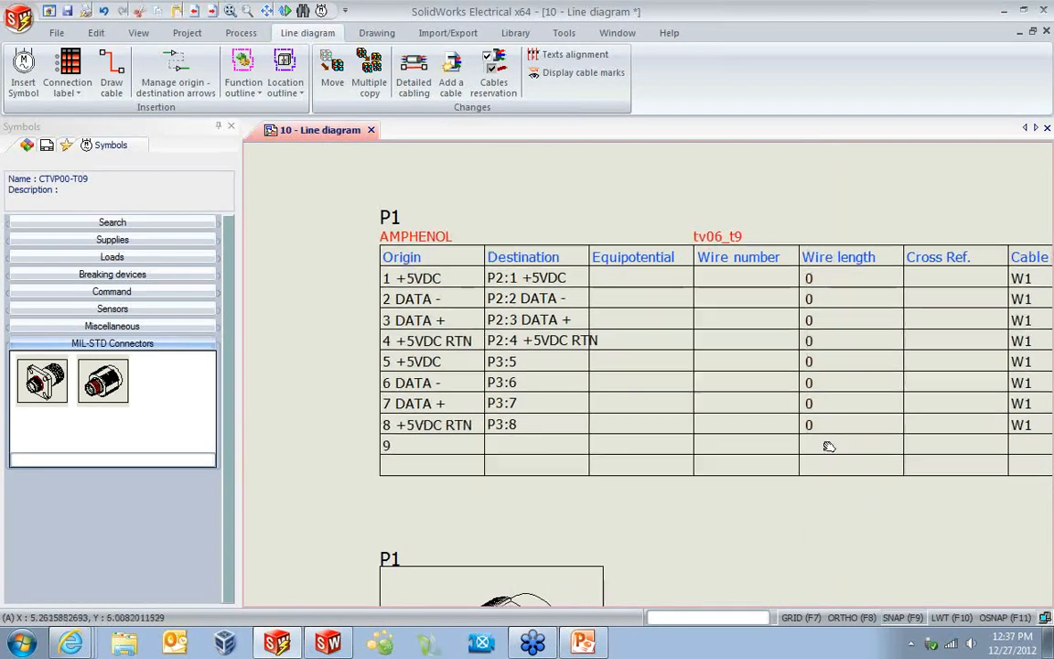
{"action": "middle_click_drag", "start_coordinate": [828, 447], "coordinate": [376, 400]}
{"action": "scroll", "coordinate": [582, 403], "scroll_direction": "down", "scroll_amount": 1}
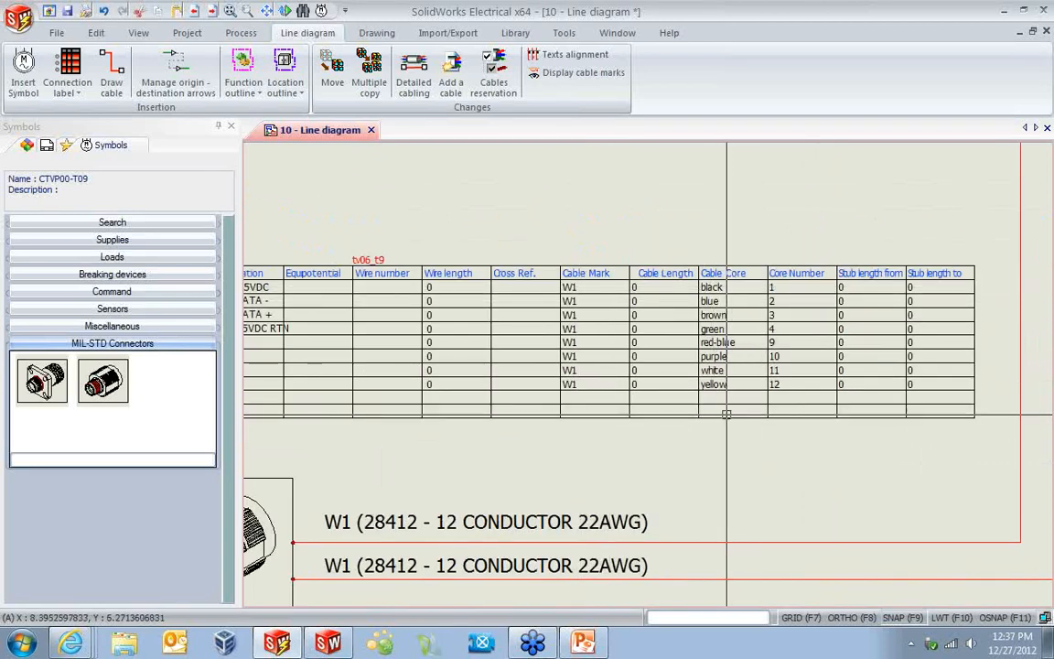
{"action": "middle_click_drag", "start_coordinate": [439, 443], "coordinate": [559, 430]}
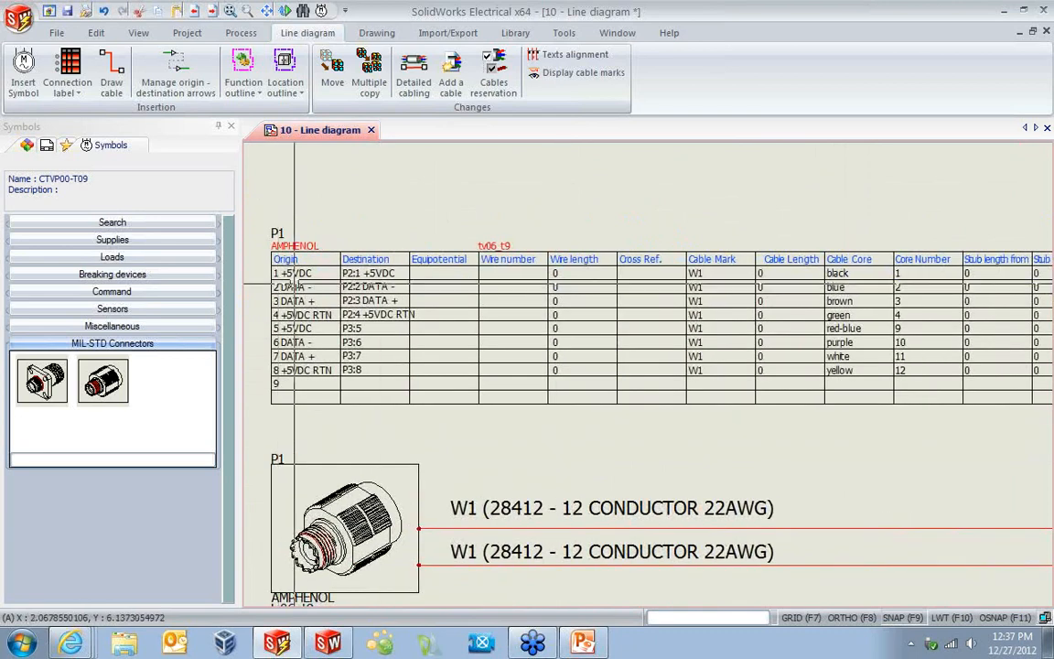
{"action": "middle_click", "coordinate": [557, 183]}
{"action": "middle_click", "coordinate": [557, 183]}
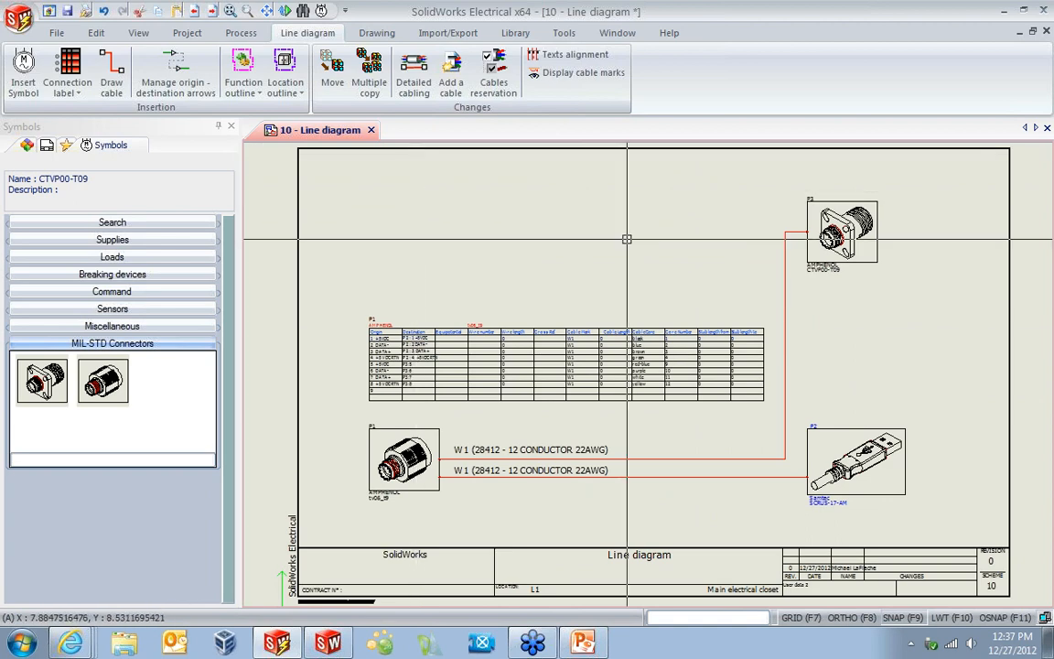
{"action": "left_click", "coordinate": [257, 34]}
{"action": "left_click", "coordinate": [316, 73]}
{"action": "left_click", "coordinate": [463, 350]}
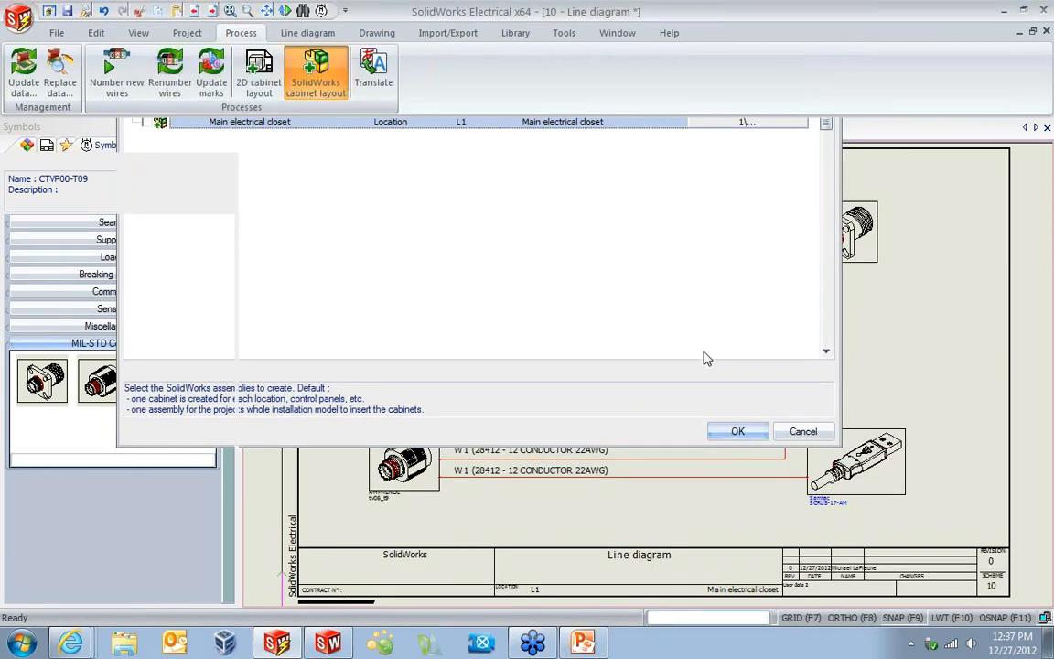
{"action": "left_click", "coordinate": [802, 431]}
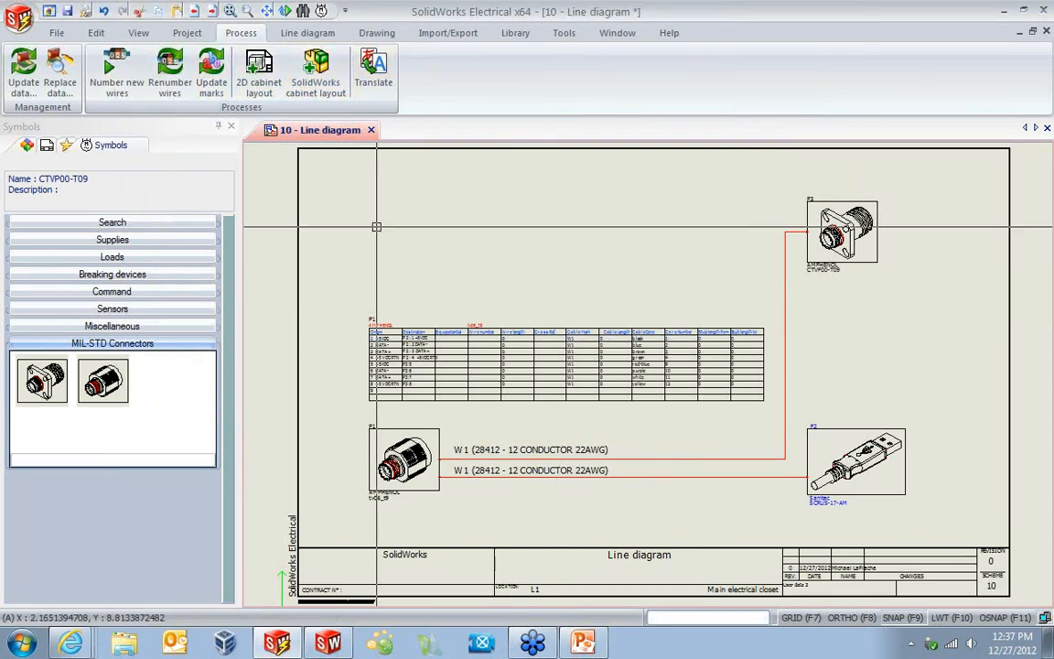
Renumber the drawings of the Document book with start number 00 and a step of 10.
{"action": "left_click", "coordinate": [51, 144]}
{"action": "left_click", "coordinate": [85, 245]}
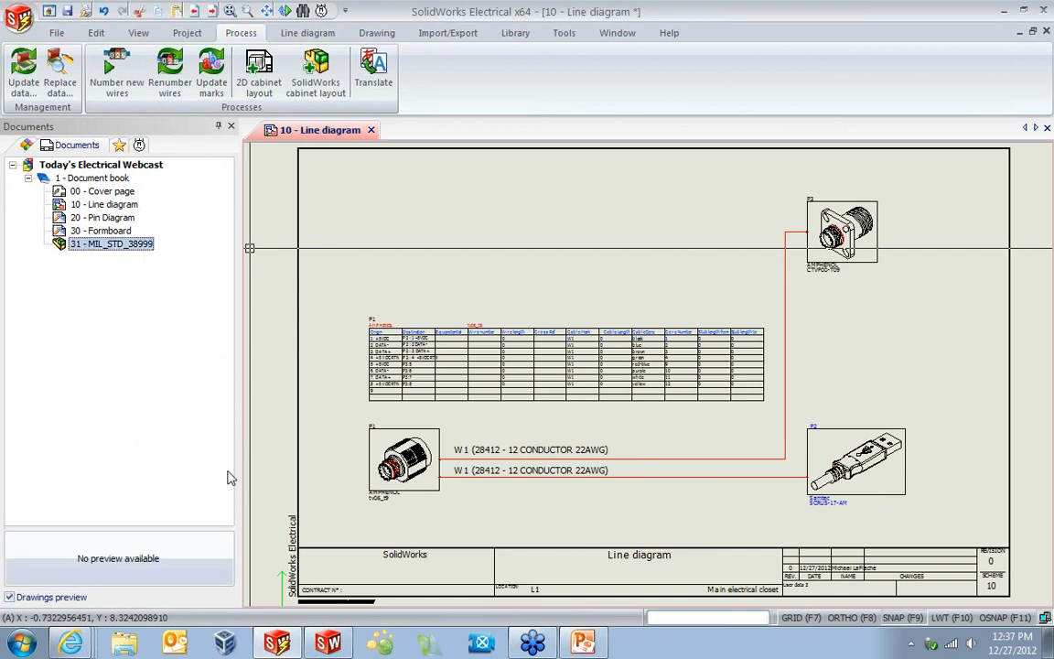
{"action": "right_click", "coordinate": [98, 179]}
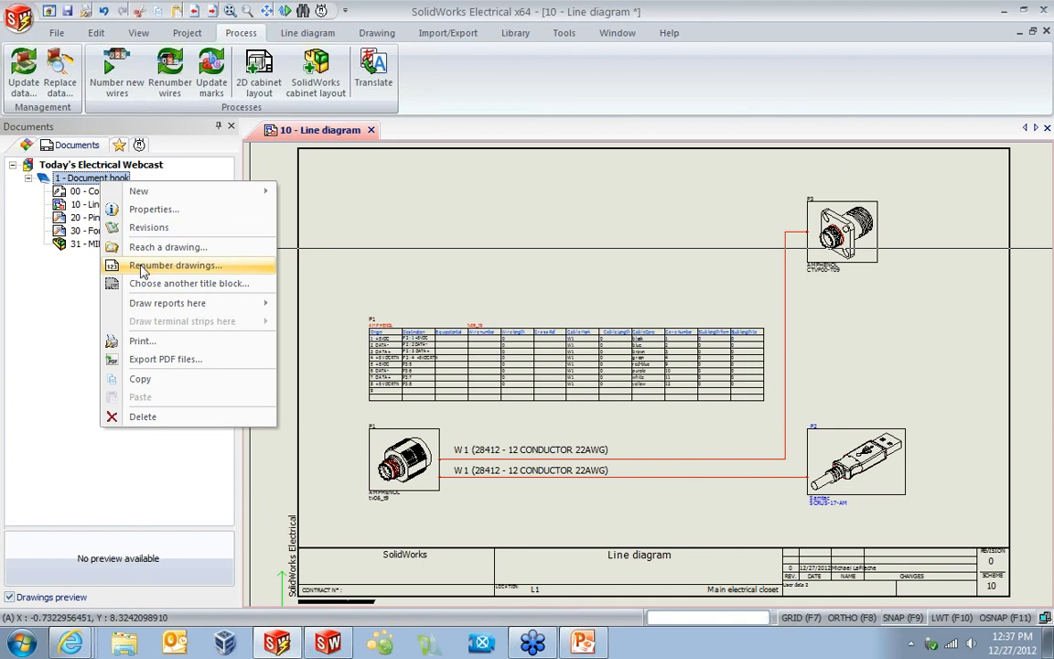
{"action": "left_click", "coordinate": [142, 268]}
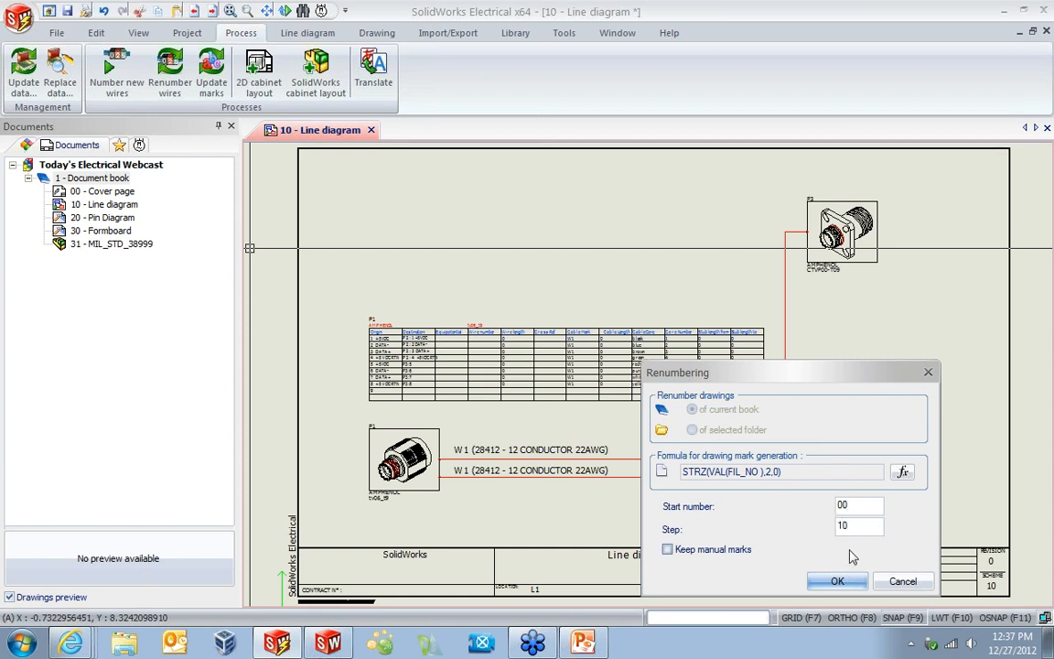
{"action": "left_click", "coordinate": [838, 580]}
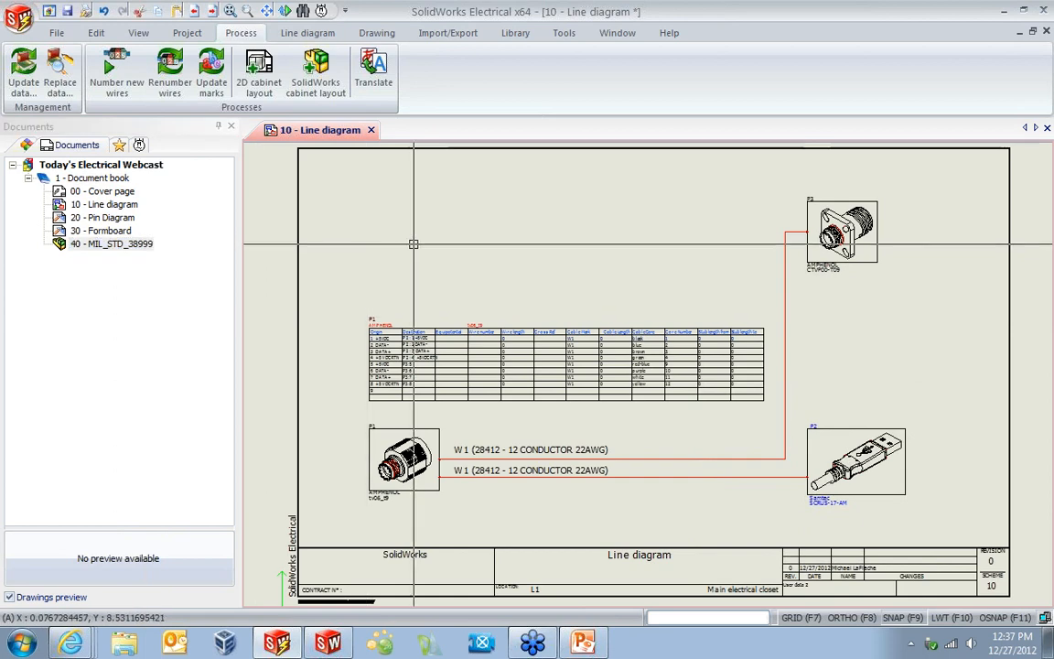
Open the MIL_STD_38999 assembly document from the Document book in SolidWorks and clear the project documents pane from the modelling area.
{"action": "scroll", "coordinate": [487, 388], "scroll_direction": "up", "scroll_amount": 4}
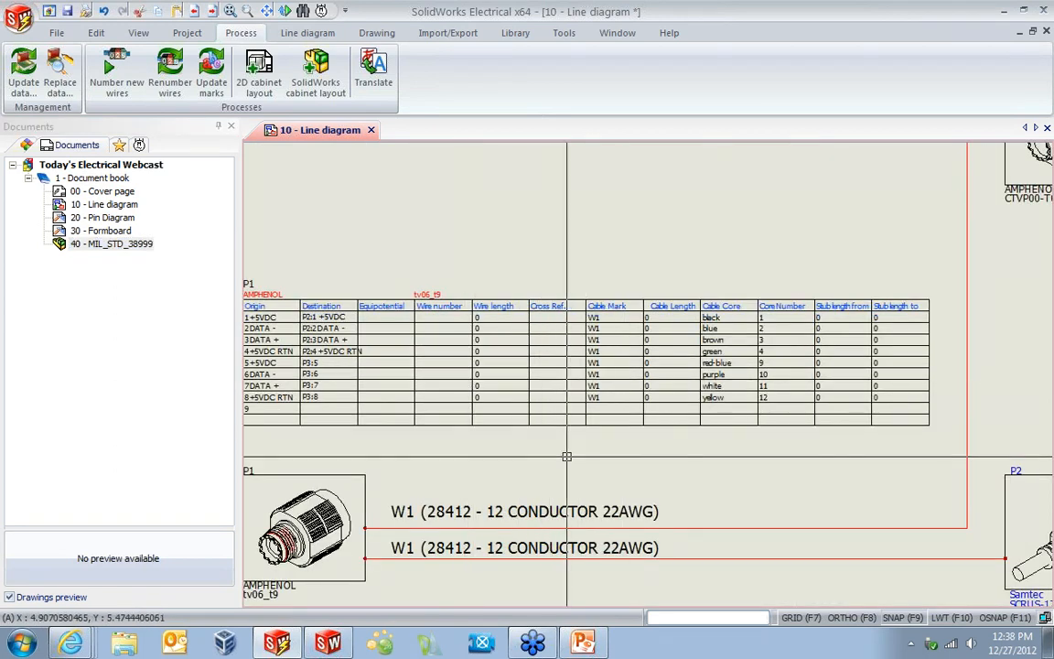
{"action": "scroll", "coordinate": [549, 295], "scroll_direction": "down", "scroll_amount": 4}
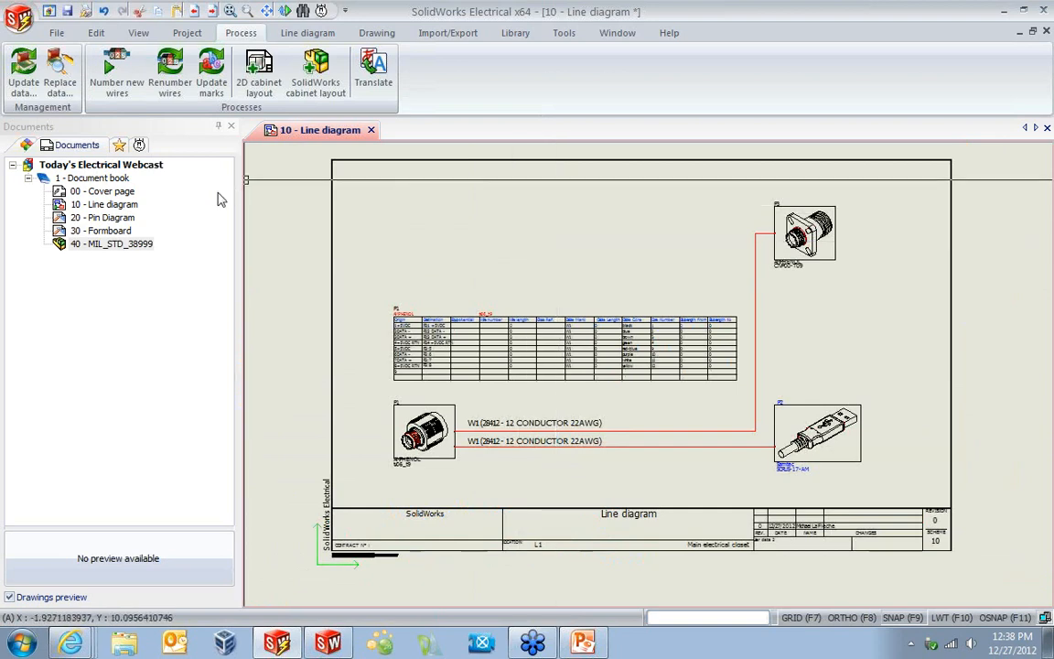
{"action": "double_click", "coordinate": [114, 244]}
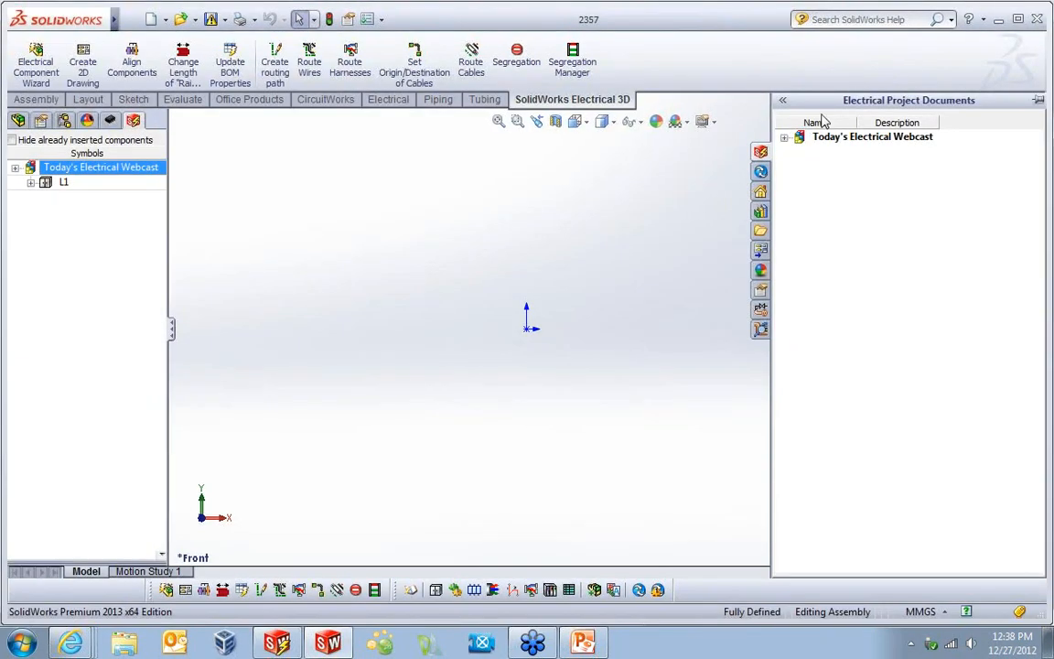
{"action": "left_click_drag", "start_coordinate": [773, 388], "coordinate": [866, 388]}
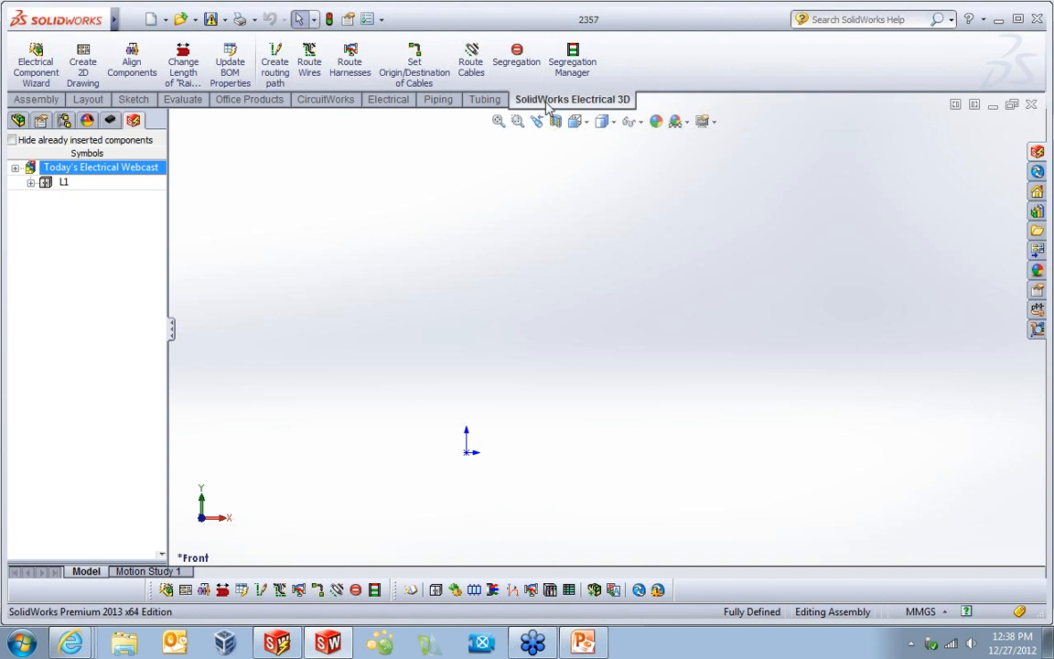
Insert the P1 connector listed under location L1 at the assembly origin.
{"action": "left_click", "coordinate": [31, 183]}
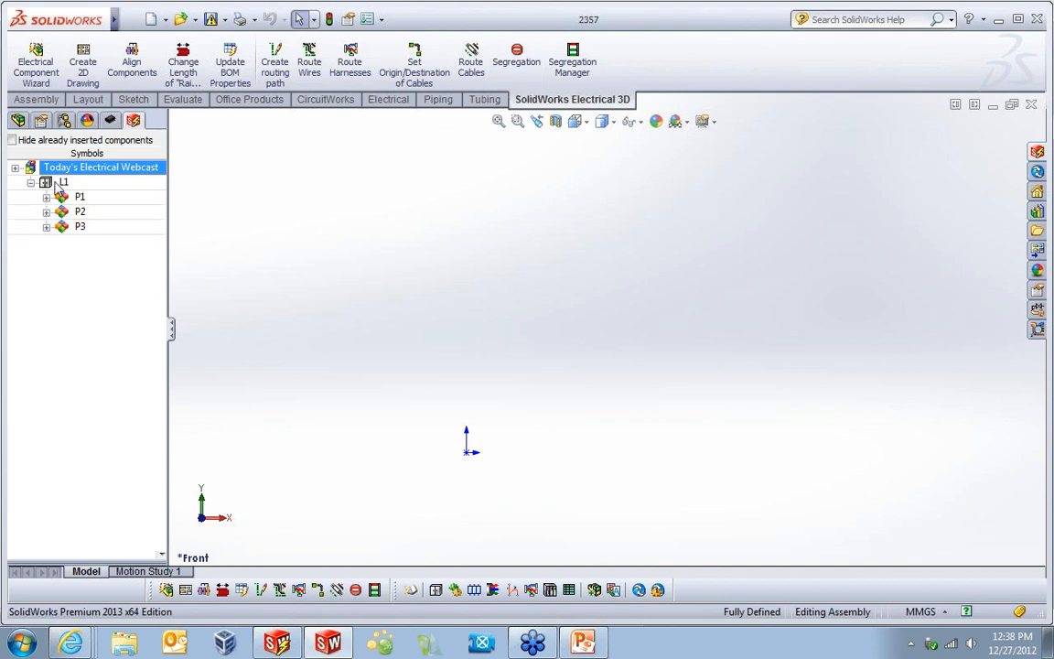
{"action": "left_click", "coordinate": [61, 183]}
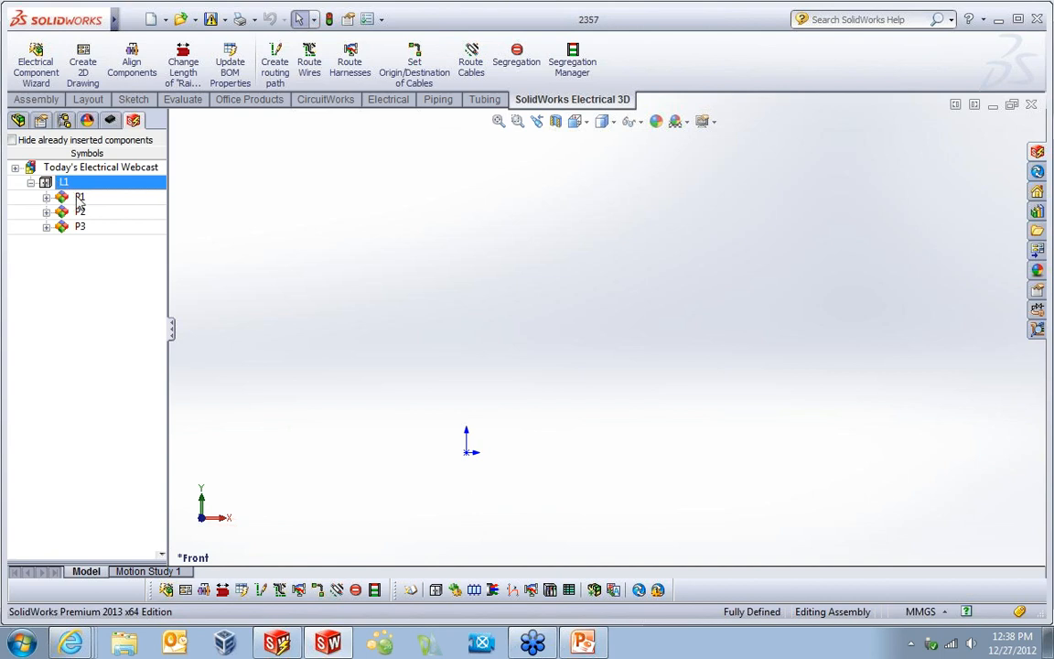
{"action": "left_click", "coordinate": [80, 198]}
{"action": "left_click", "coordinate": [82, 212]}
{"action": "left_click", "coordinate": [92, 227]}
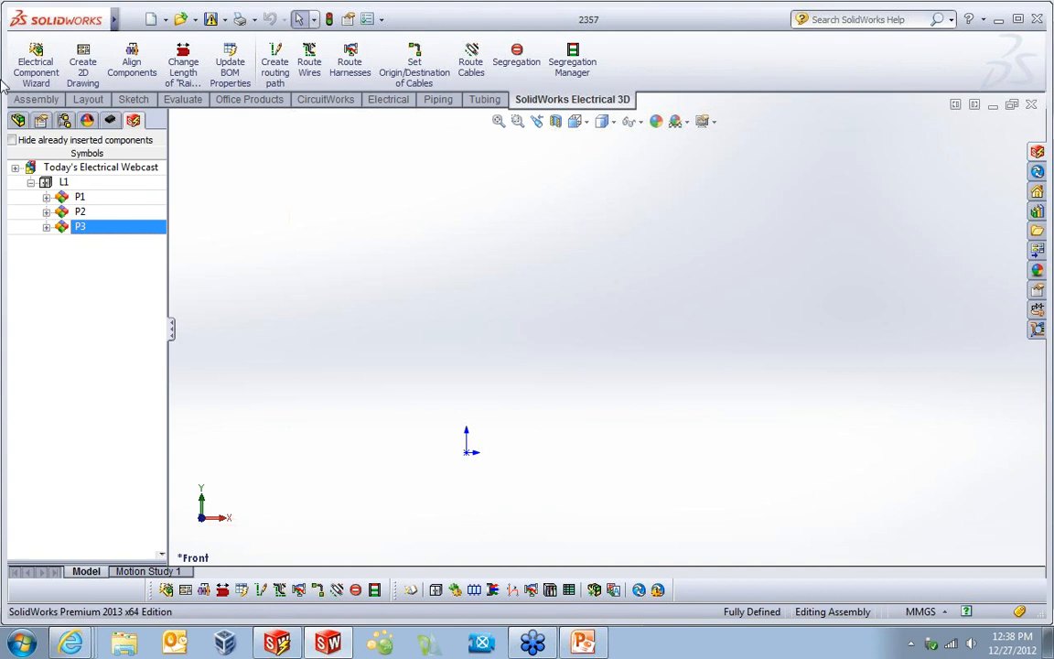
{"action": "left_click", "coordinate": [64, 198]}
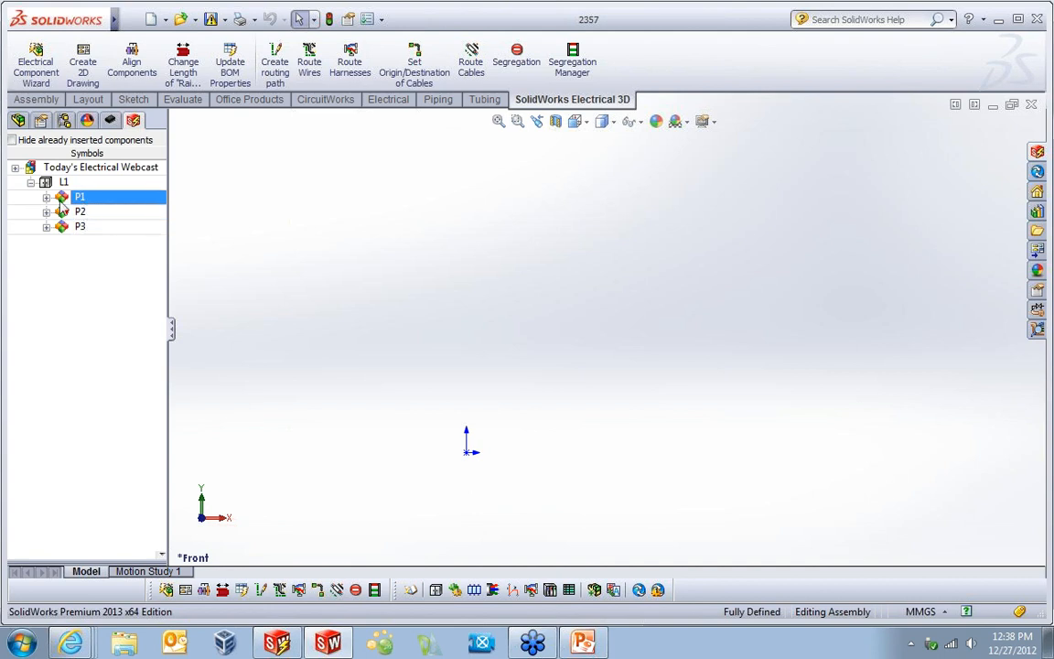
{"action": "right_click", "coordinate": [69, 203]}
{"action": "left_click", "coordinate": [113, 209]}
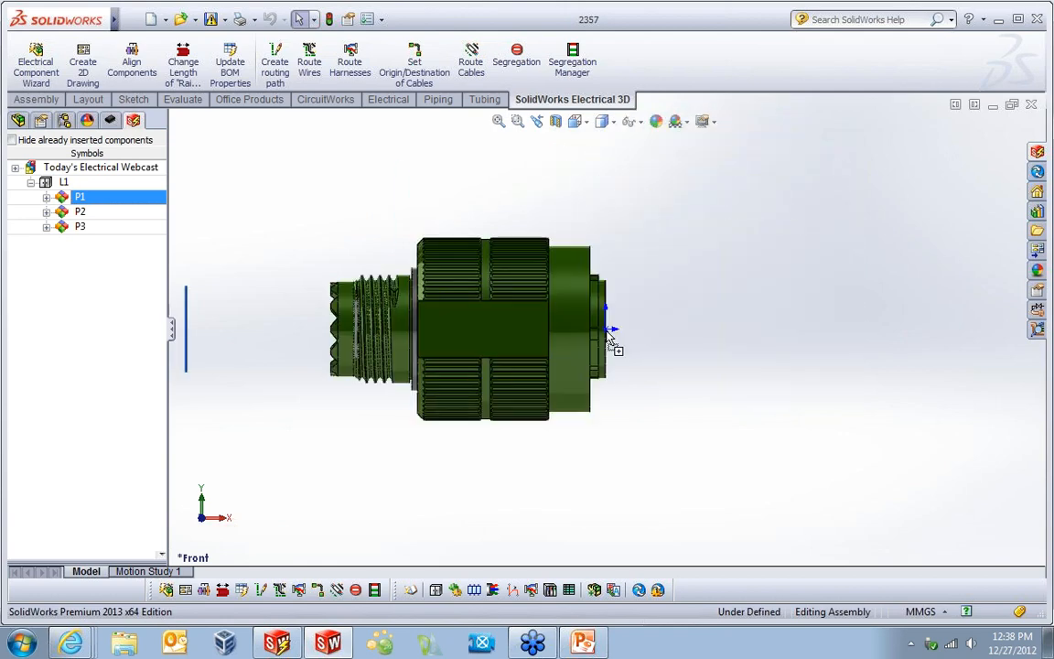
{"action": "left_click", "coordinate": [609, 334]}
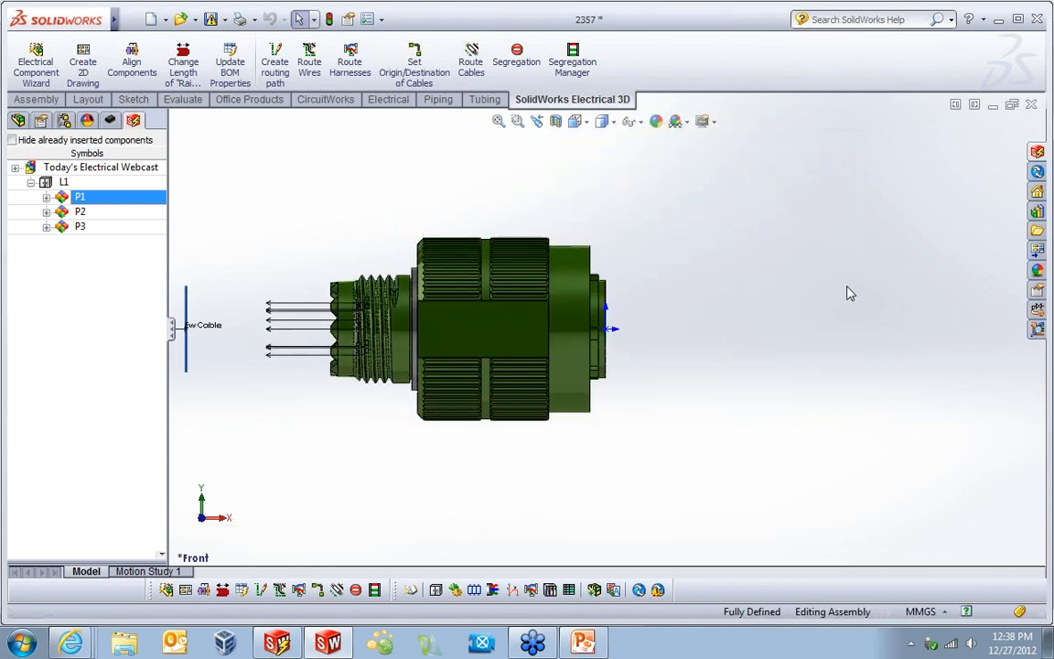
{"action": "left_click", "coordinate": [443, 305]}
{"action": "right_click", "coordinate": [443, 305]}
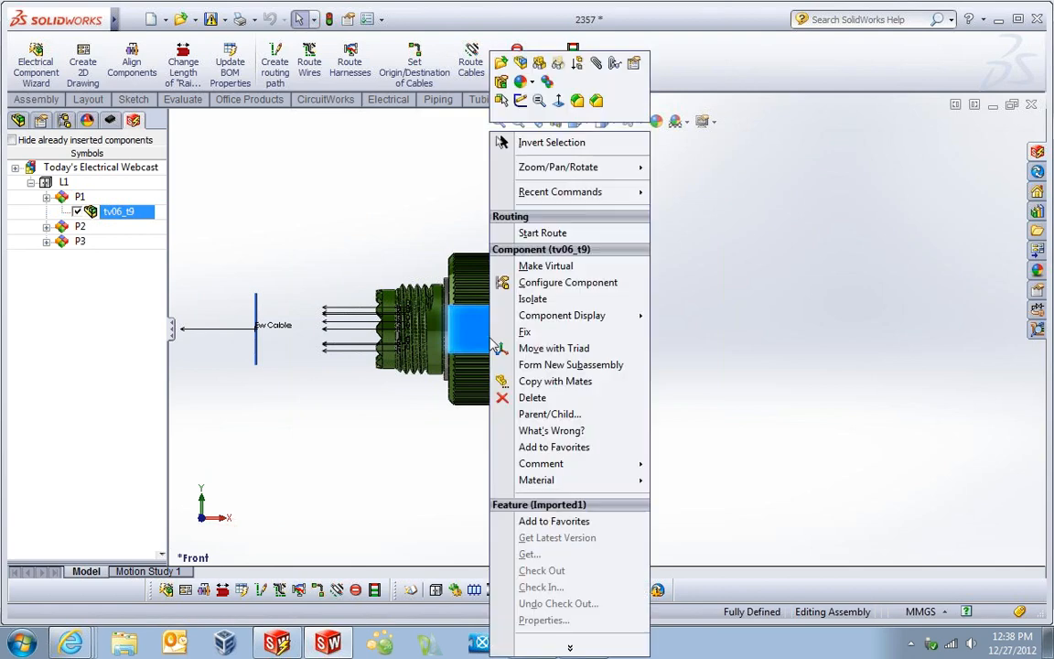
{"action": "left_click", "coordinate": [584, 352]}
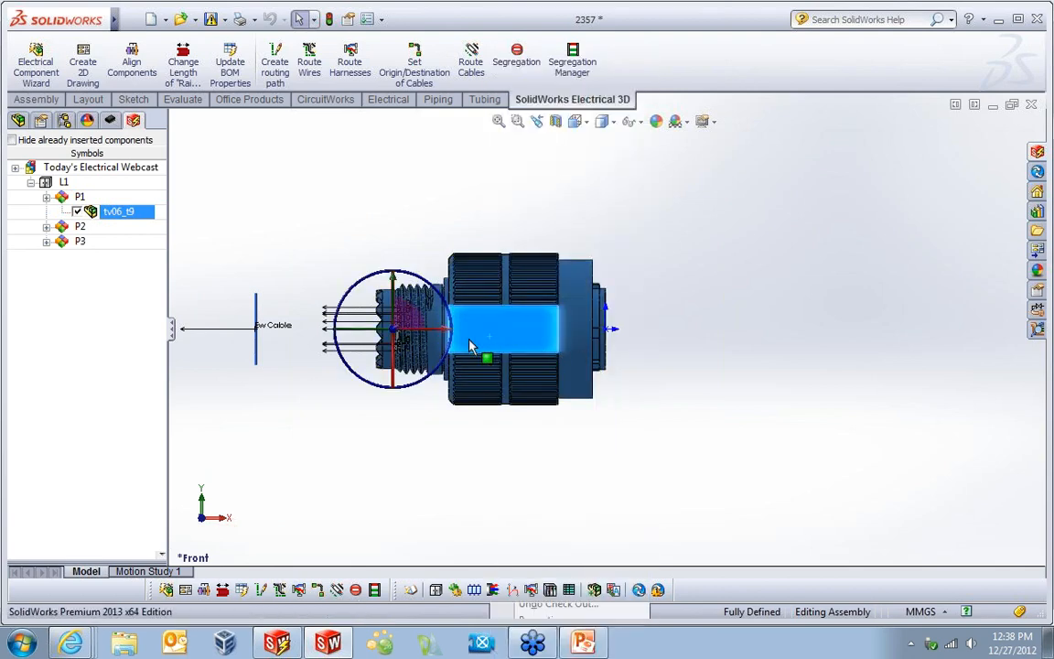
{"action": "left_click_drag", "start_coordinate": [350, 337], "coordinate": [381, 364]}
{"action": "middle_click_drag", "start_coordinate": [570, 166], "coordinate": [588, 256]}
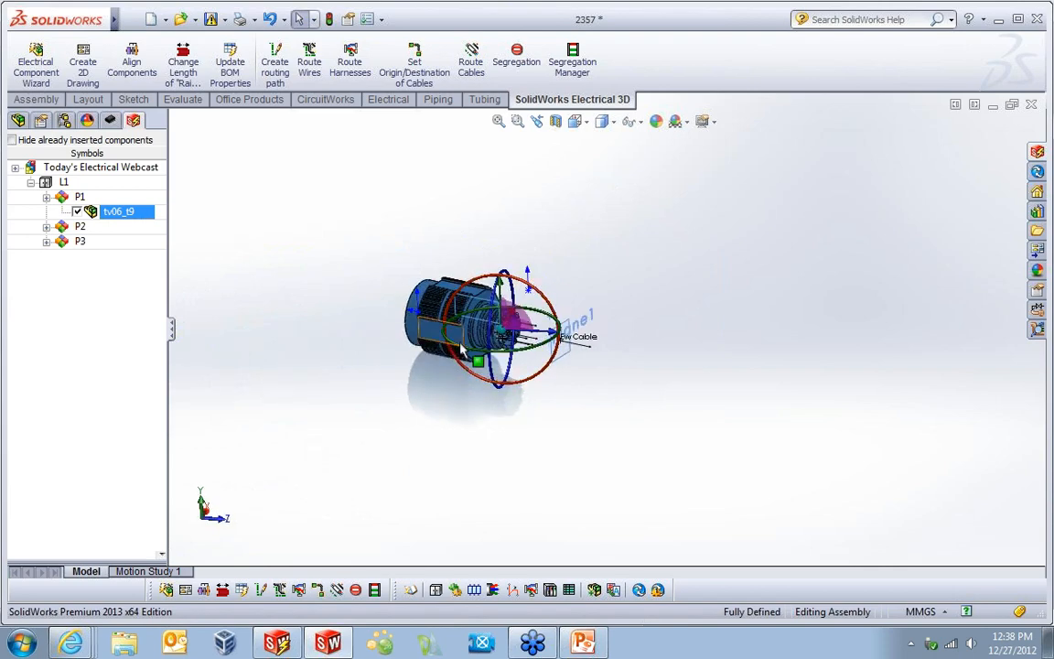
{"action": "key", "text": "ctrl+z"}
{"action": "left_click", "coordinate": [406, 205]}
Turn the P1 connector around with the move triad so its cable end faces the positive X direction.
{"action": "middle_click_drag", "start_coordinate": [531, 203], "coordinate": [578, 272]}
{"action": "scroll", "coordinate": [577, 277], "scroll_direction": "up", "scroll_amount": 2}
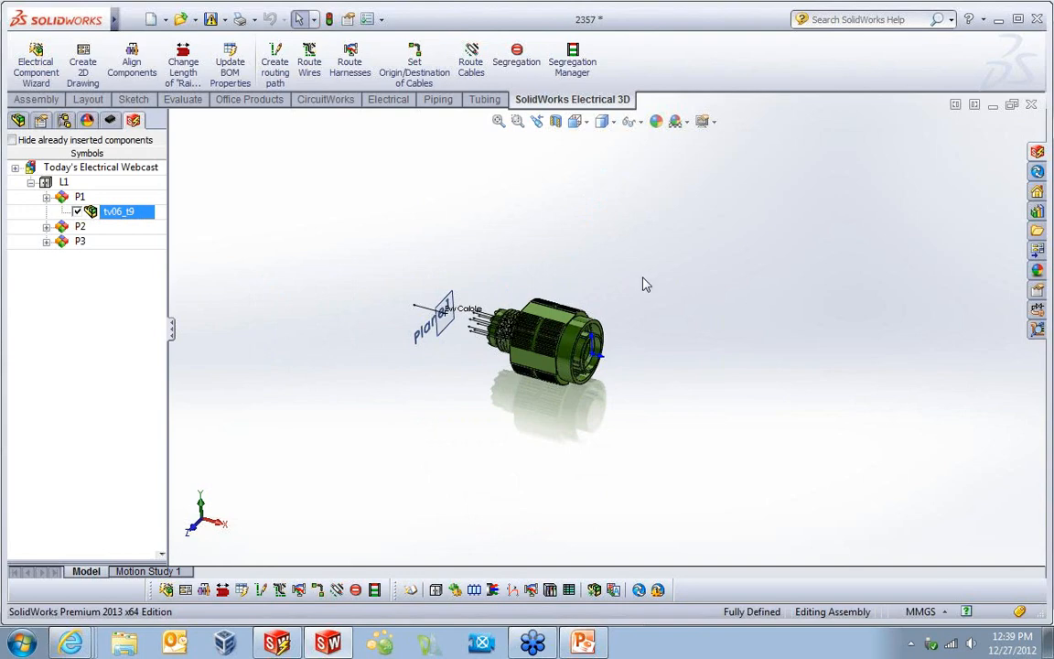
{"action": "right_click", "coordinate": [538, 340]}
{"action": "left_click", "coordinate": [590, 343]}
{"action": "left_click_drag", "start_coordinate": [593, 357], "coordinate": [577, 313]}
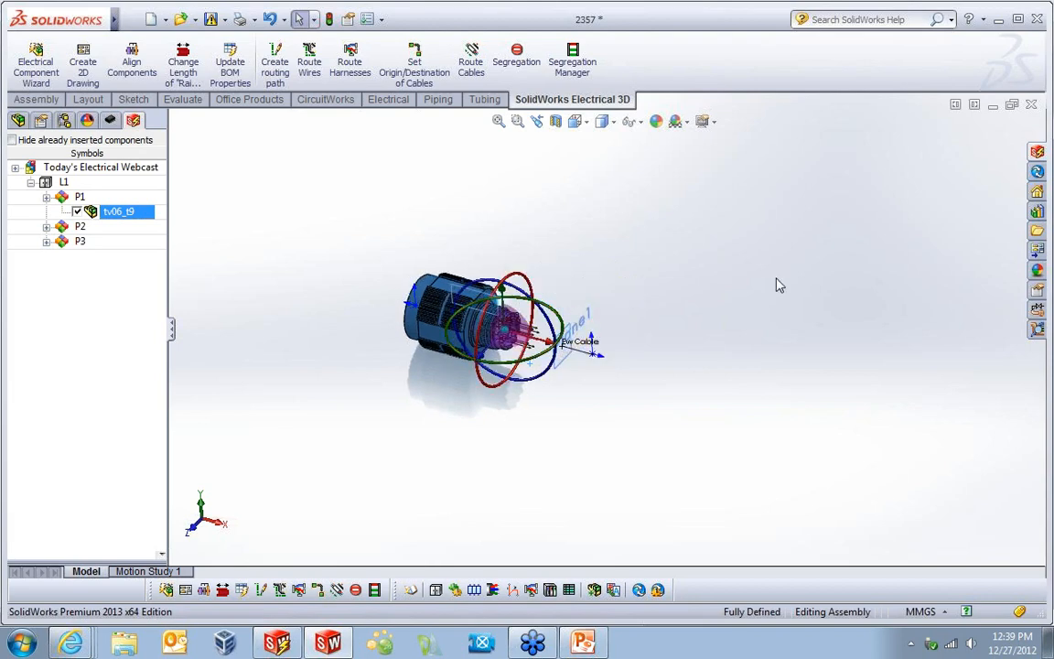
{"action": "left_click", "coordinate": [827, 270]}
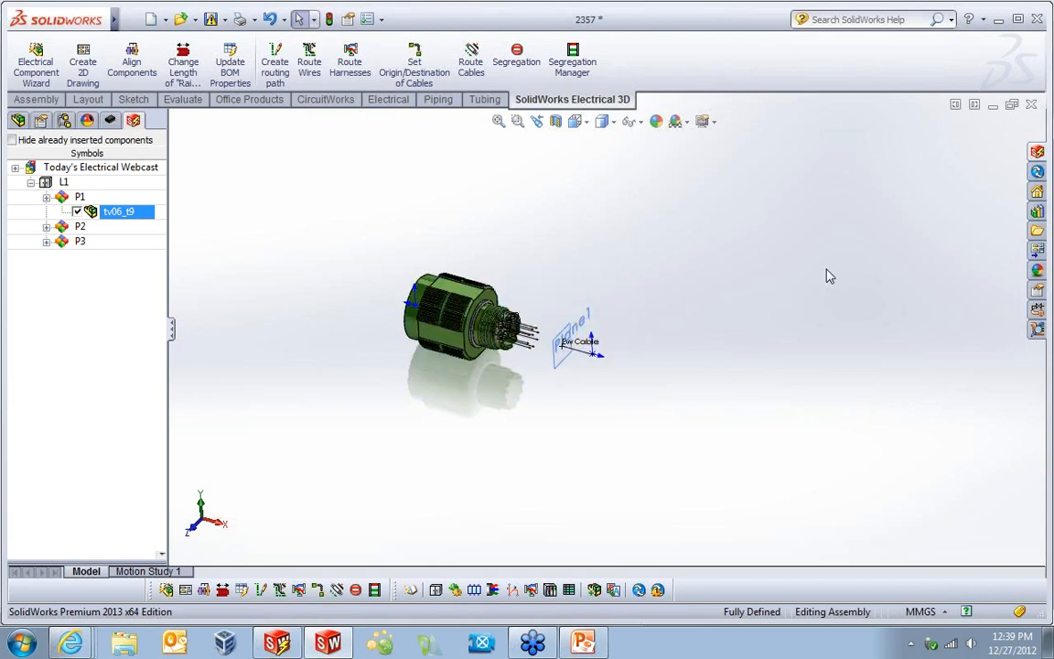
Hide the origins, planes, sketches and routing points in the model view.
{"action": "mouse_move", "coordinate": [643, 122]}
{"action": "left_click", "coordinate": [651, 145]}
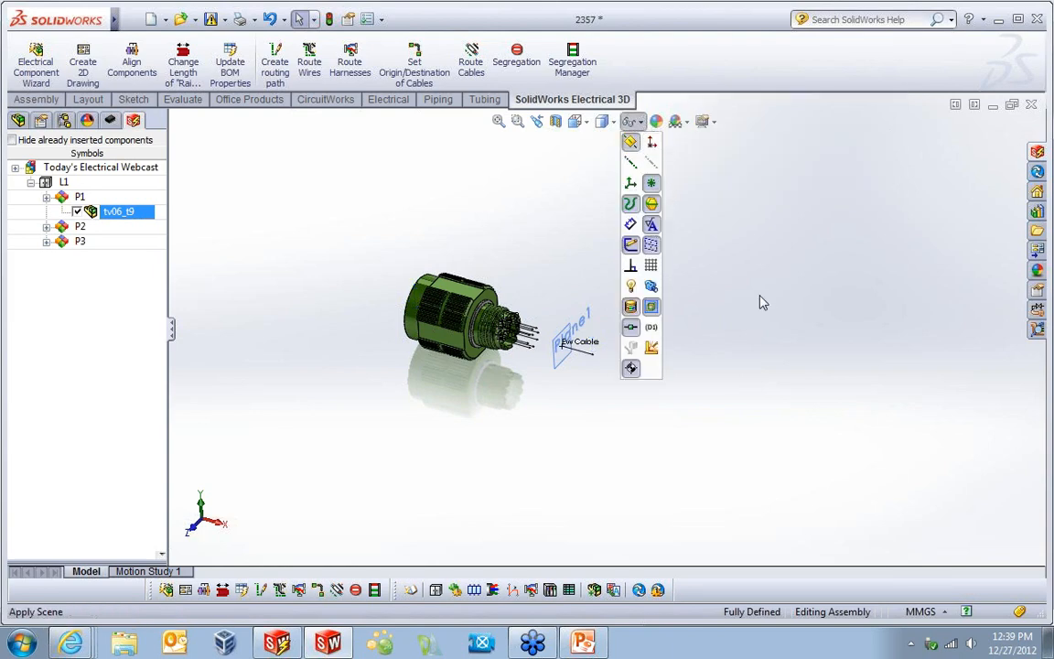
{"action": "left_click", "coordinate": [631, 245]}
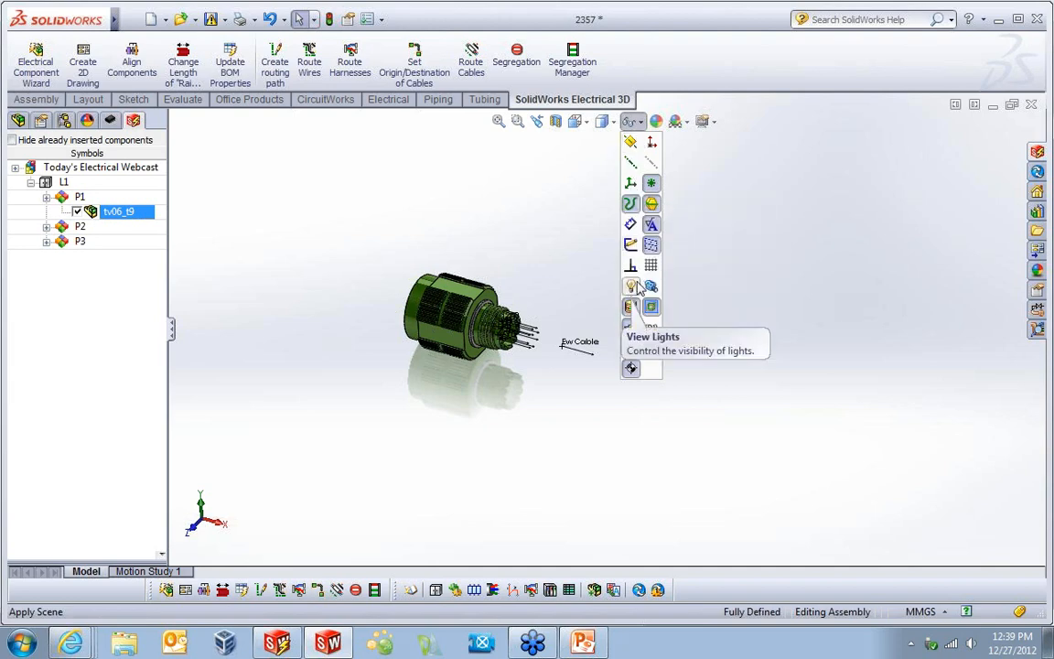
{"action": "left_click", "coordinate": [634, 329]}
{"action": "scroll", "coordinate": [594, 325], "scroll_direction": "up", "scroll_amount": 3}
{"action": "scroll", "coordinate": [893, 348], "scroll_direction": "down", "scroll_amount": 1}
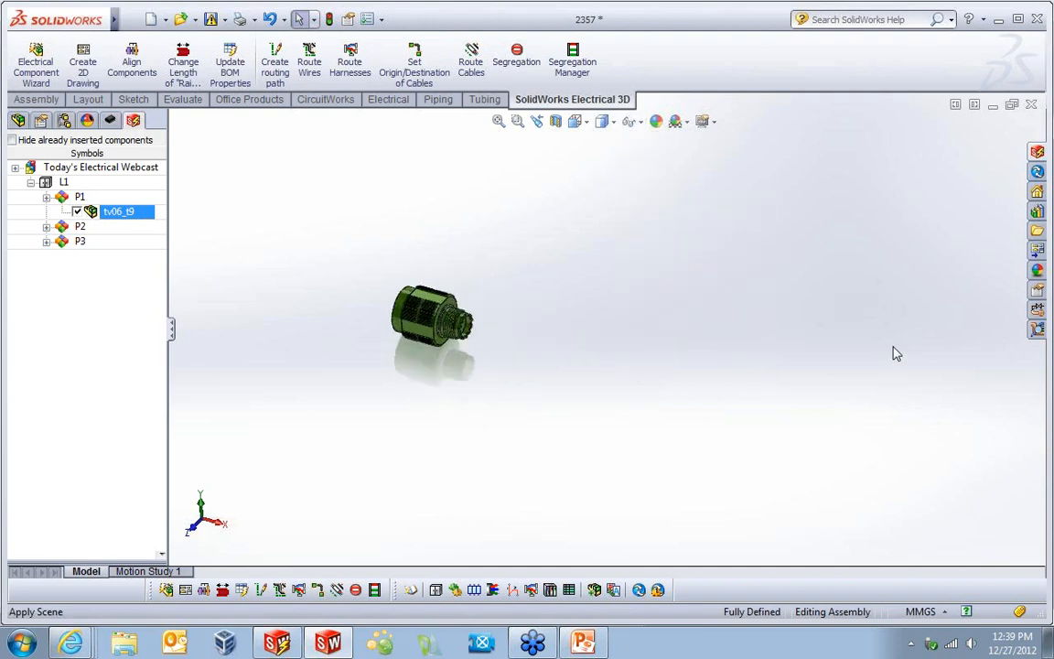
{"action": "scroll", "coordinate": [896, 353], "scroll_direction": "down", "scroll_amount": 1}
Hide already inserted components in the component tree and insert the P2 USB connector into the assembly, above and to the right of P1.
{"action": "left_click", "coordinate": [12, 141]}
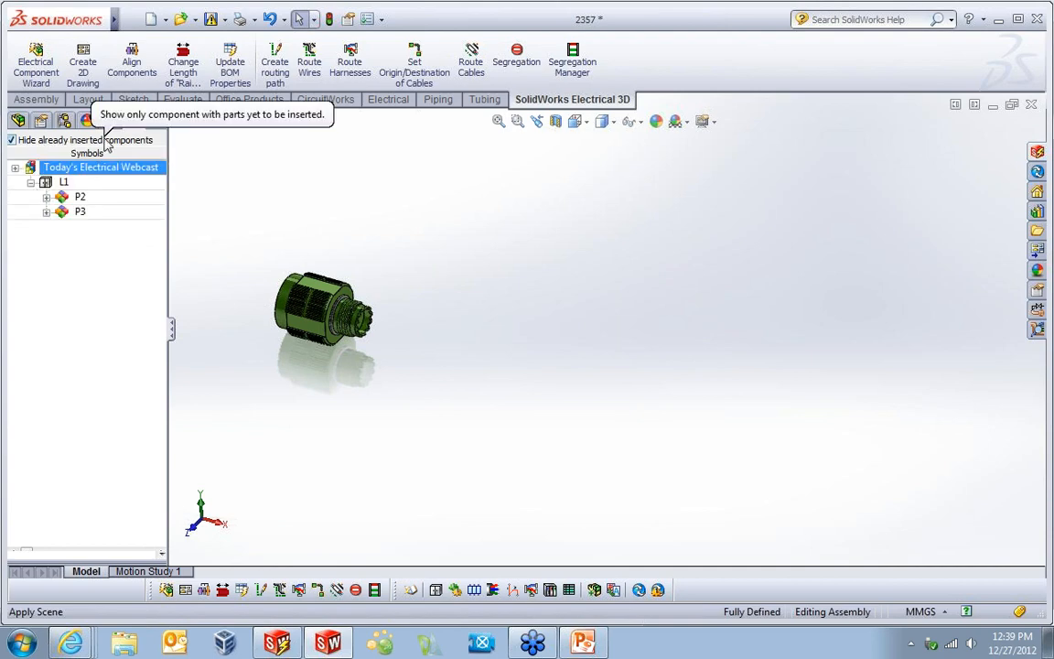
{"action": "left_click", "coordinate": [85, 197]}
{"action": "left_click", "coordinate": [82, 210]}
{"action": "left_click", "coordinate": [87, 199]}
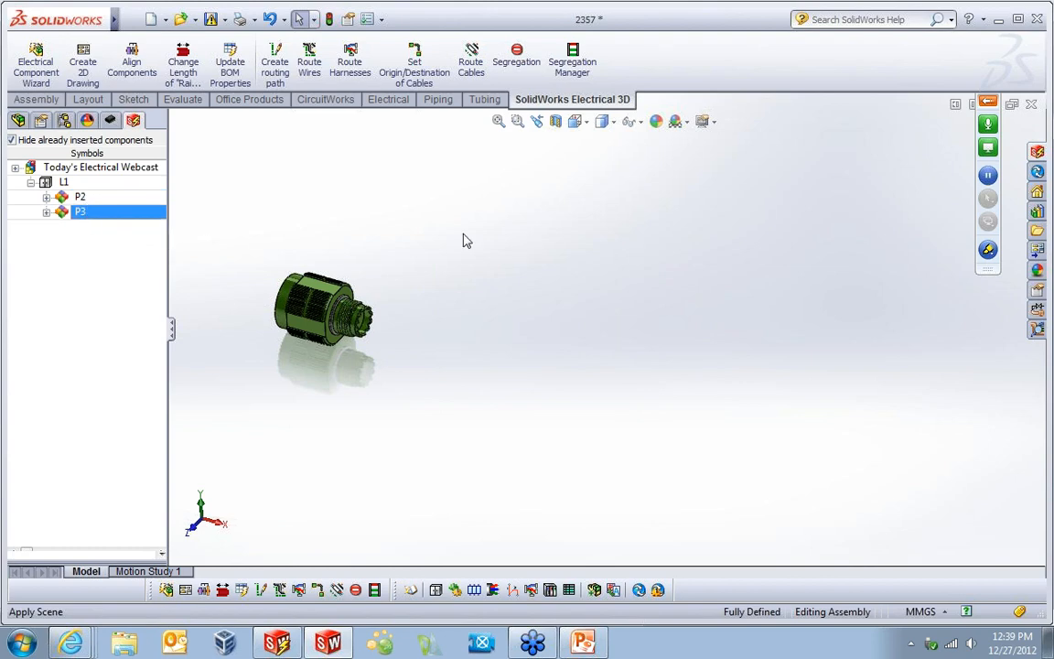
{"action": "left_click", "coordinate": [61, 184]}
{"action": "left_click", "coordinate": [58, 198]}
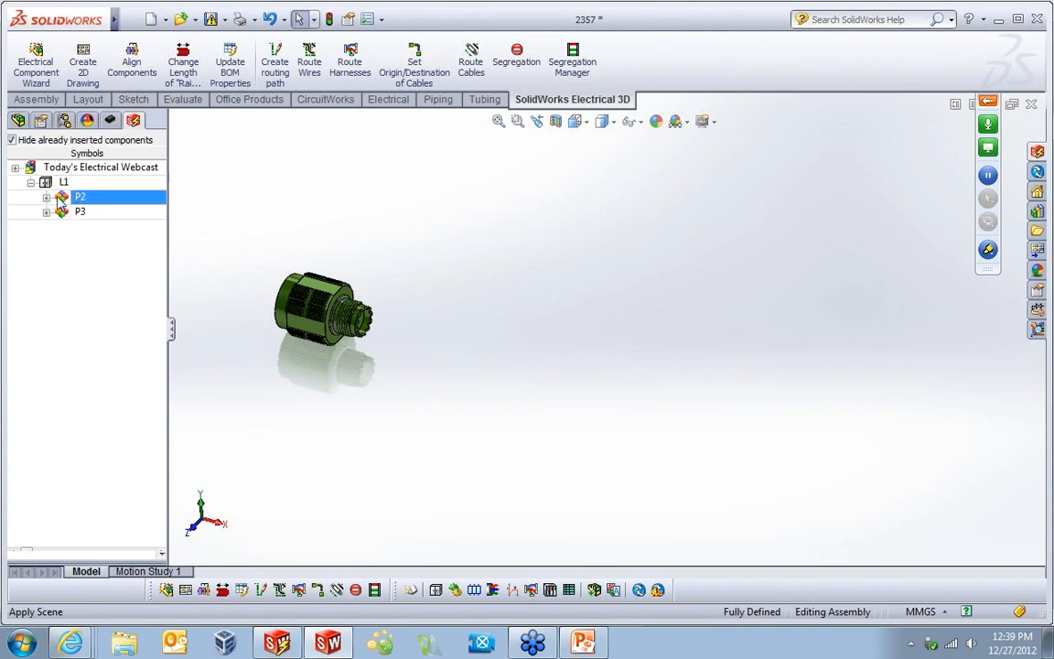
{"action": "right_click", "coordinate": [137, 200]}
{"action": "left_click", "coordinate": [154, 207]}
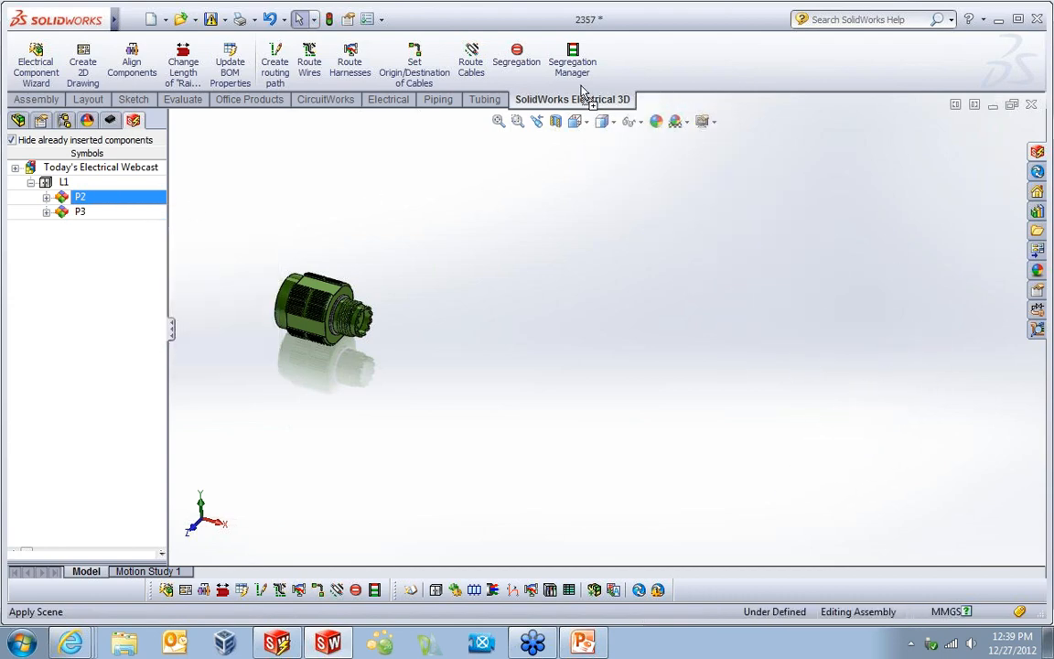
{"action": "left_click", "coordinate": [575, 131]}
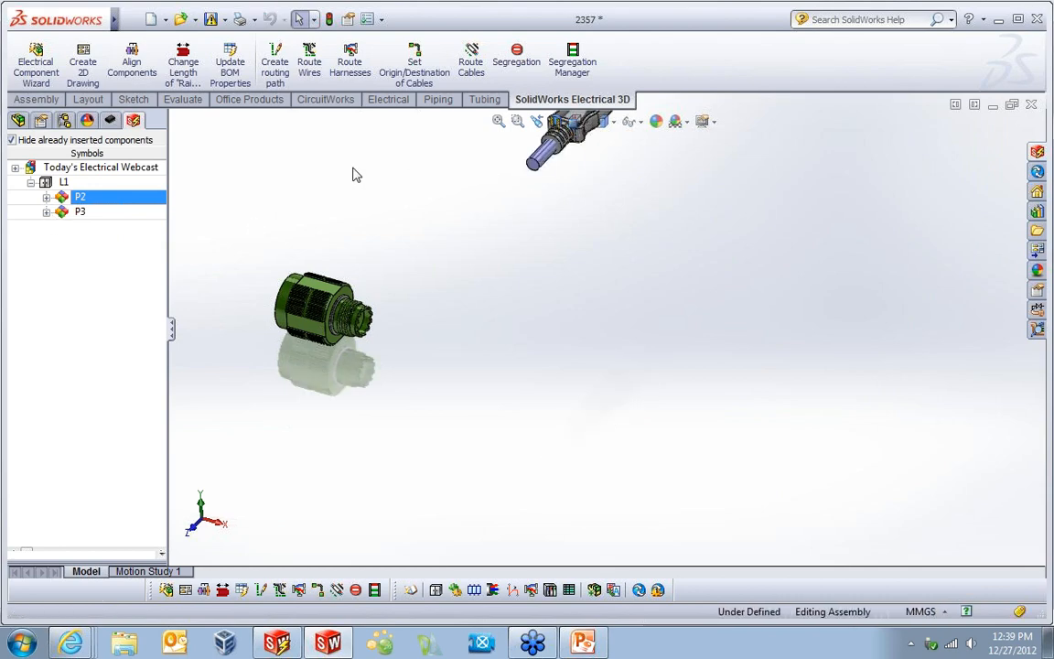
{"action": "left_click", "coordinate": [46, 197]}
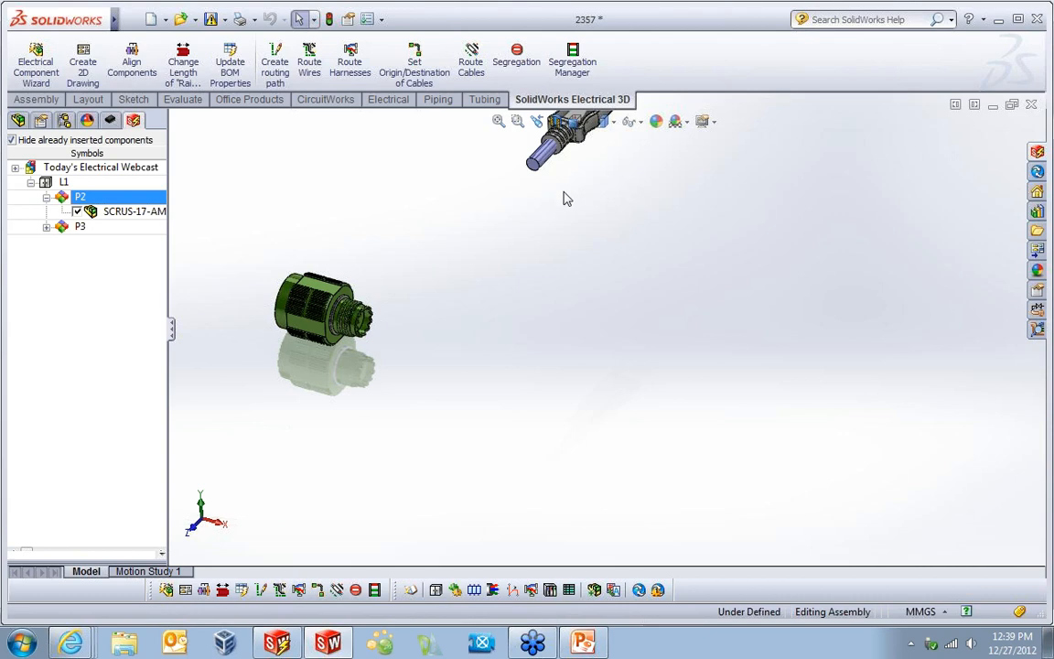
Move the P2 USB connector down and farther away from the P1 connector.
{"action": "scroll", "coordinate": [594, 233], "scroll_direction": "up", "scroll_amount": 4}
{"action": "scroll", "coordinate": [593, 232], "scroll_direction": "down", "scroll_amount": 3}
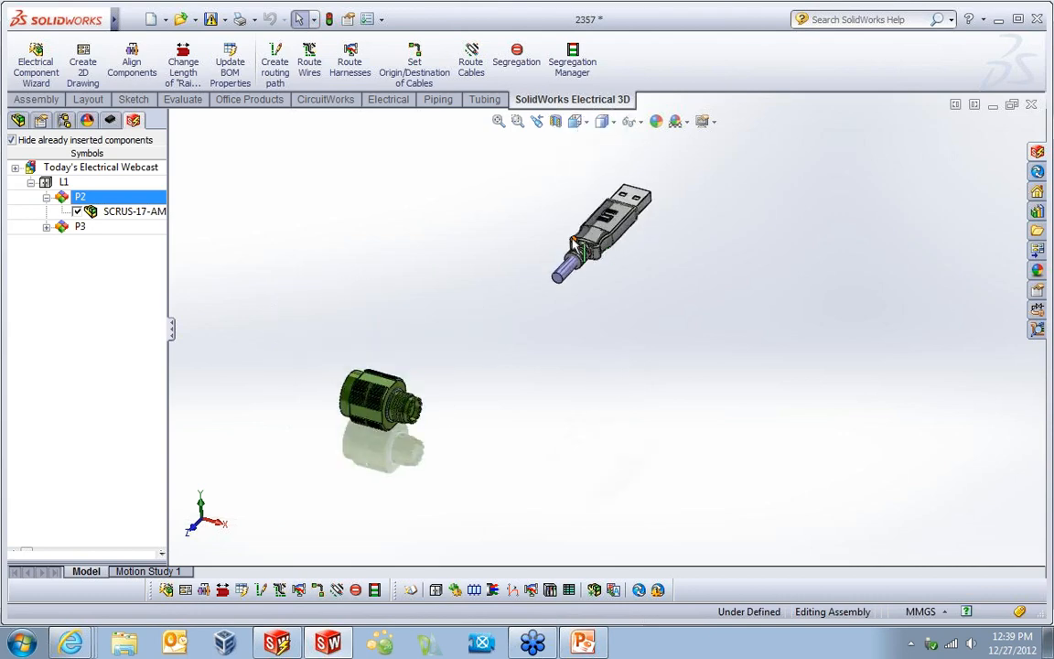
{"action": "left_click_drag", "start_coordinate": [594, 242], "coordinate": [851, 472]}
{"action": "mouse_move", "coordinate": [551, 462]}
{"action": "middle_mouse_down"}
{"action": "mouse_move", "coordinate": [573, 372]}
{"action": "mouse_move", "coordinate": [595, 353]}
{"action": "mouse_move", "coordinate": [523, 433]}
{"action": "mouse_move", "coordinate": [556, 447]}
{"action": "middle_mouse_up"}
{"action": "scroll", "coordinate": [886, 493], "scroll_direction": "down", "scroll_amount": 2}
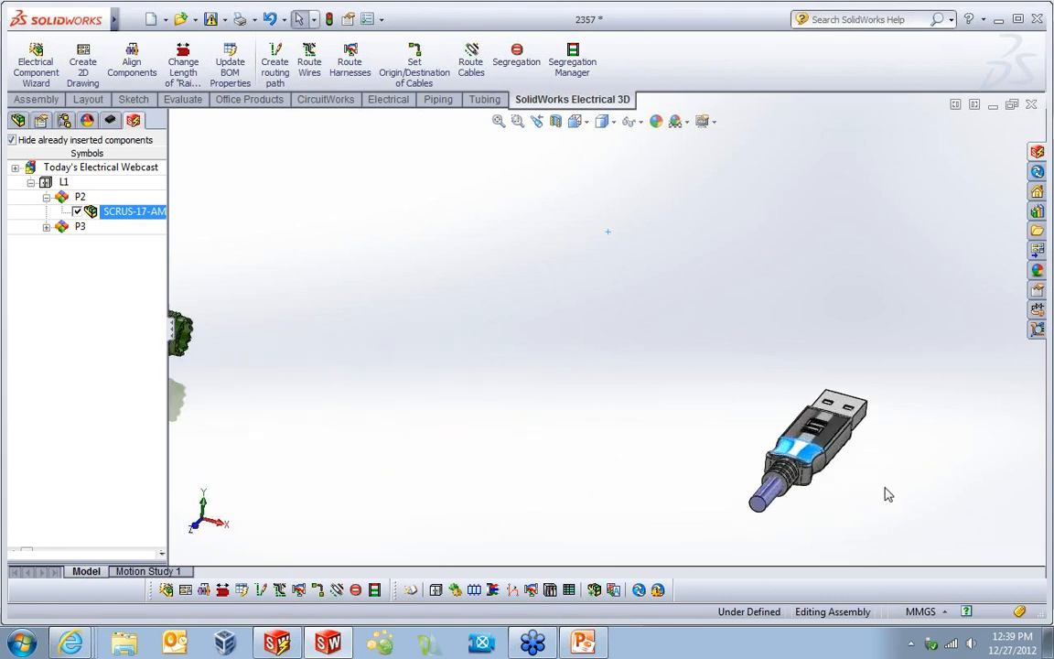
Rotate the P2 USB connector with the move triad so its cable end points towards the P1 connector.
{"action": "right_click", "coordinate": [805, 455]}
{"action": "left_click", "coordinate": [856, 363]}
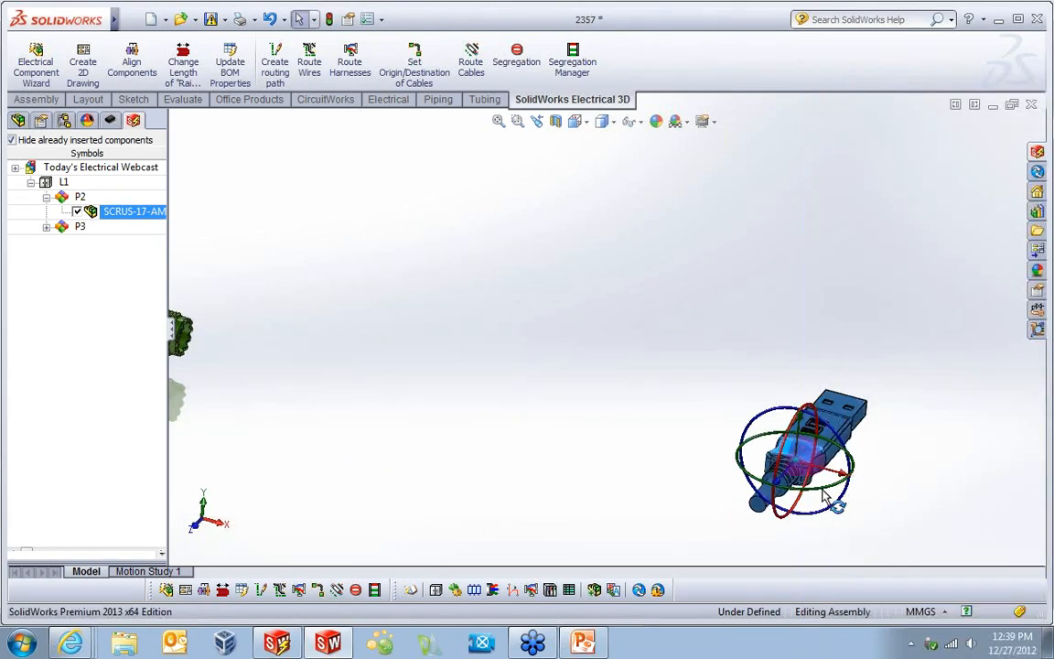
{"action": "left_click_drag", "start_coordinate": [828, 495], "coordinate": [712, 484]}
{"action": "left_click", "coordinate": [556, 376]}
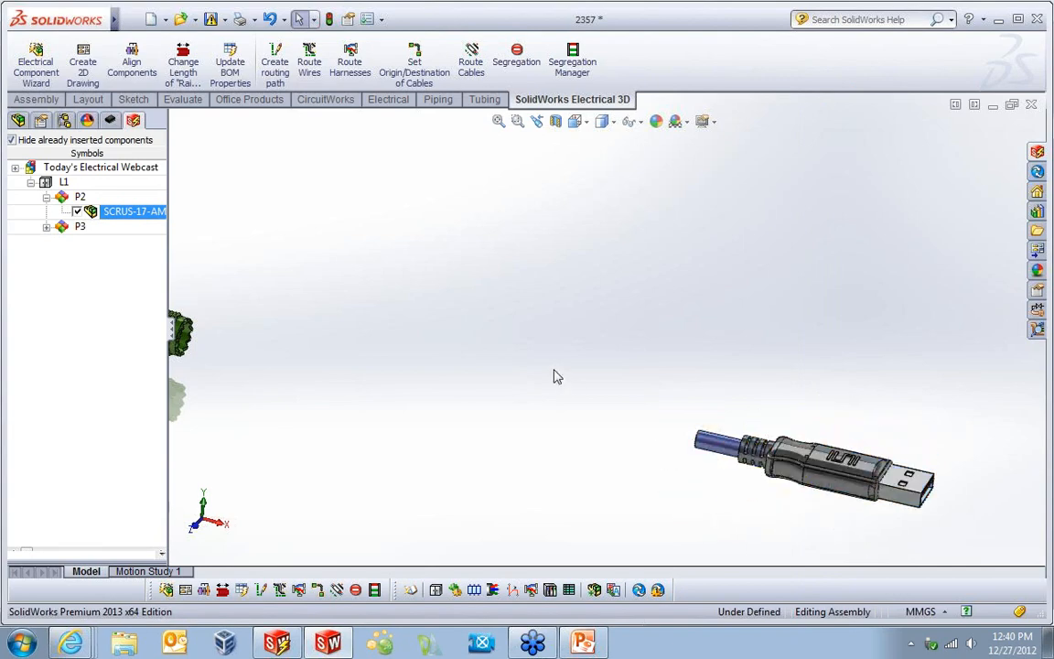
Insert the P3 connector into the assembly, above the P2 USB connector.
{"action": "scroll", "coordinate": [558, 377], "scroll_direction": "up", "scroll_amount": 2}
{"action": "right_click", "coordinate": [61, 225]}
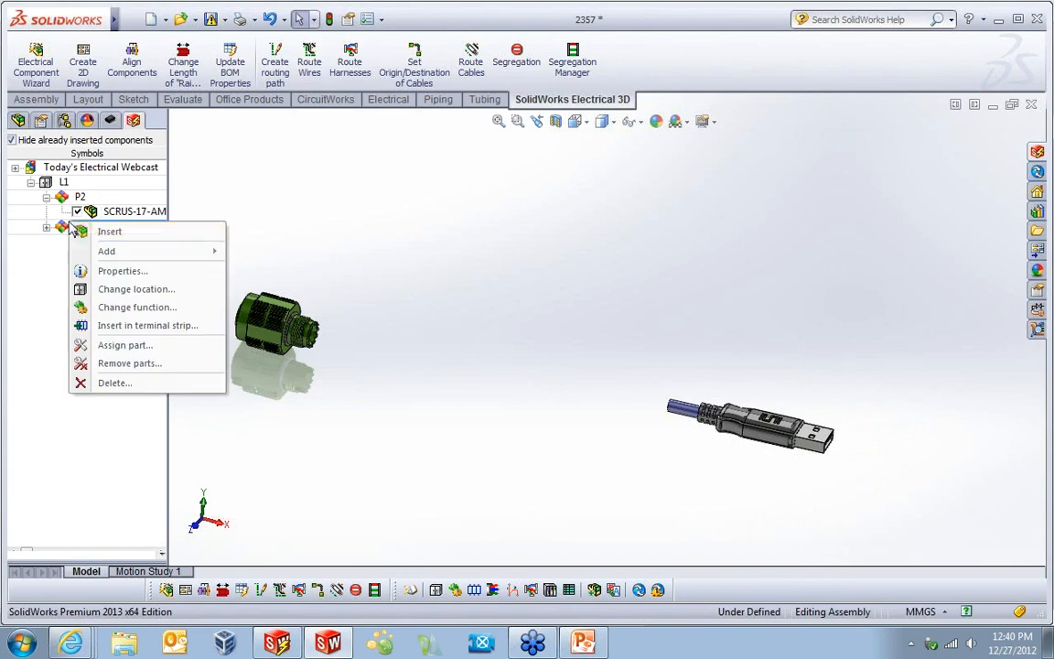
{"action": "left_click", "coordinate": [102, 230]}
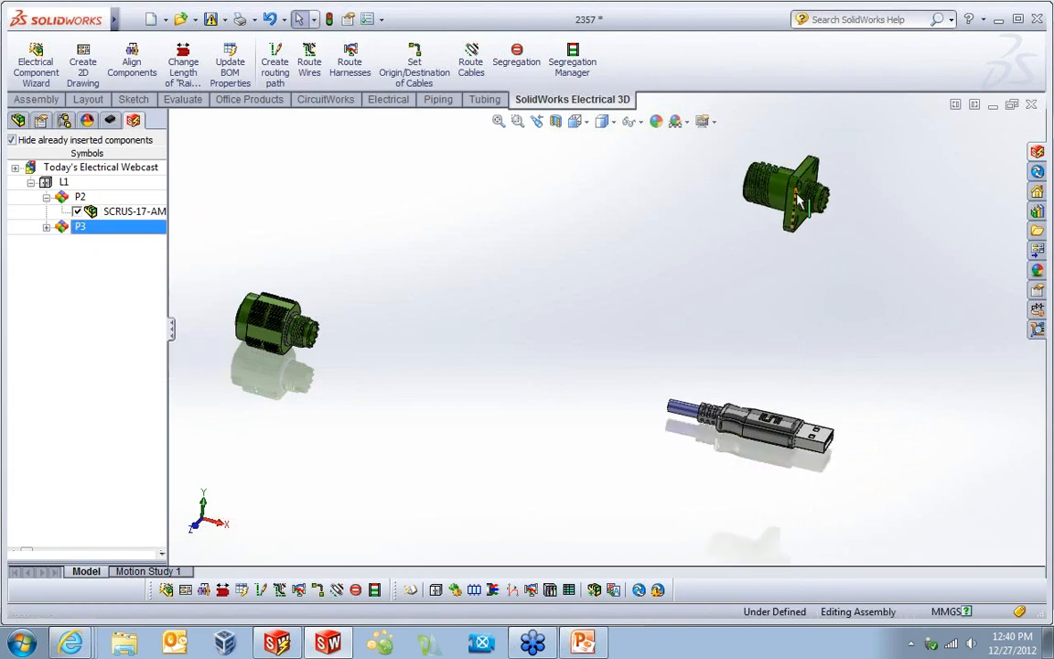
{"action": "left_click", "coordinate": [796, 192]}
Rotate the P3 connector with the move triad so its wire end faces the P1 connector.
{"action": "right_click", "coordinate": [795, 192]}
{"action": "left_click", "coordinate": [861, 435]}
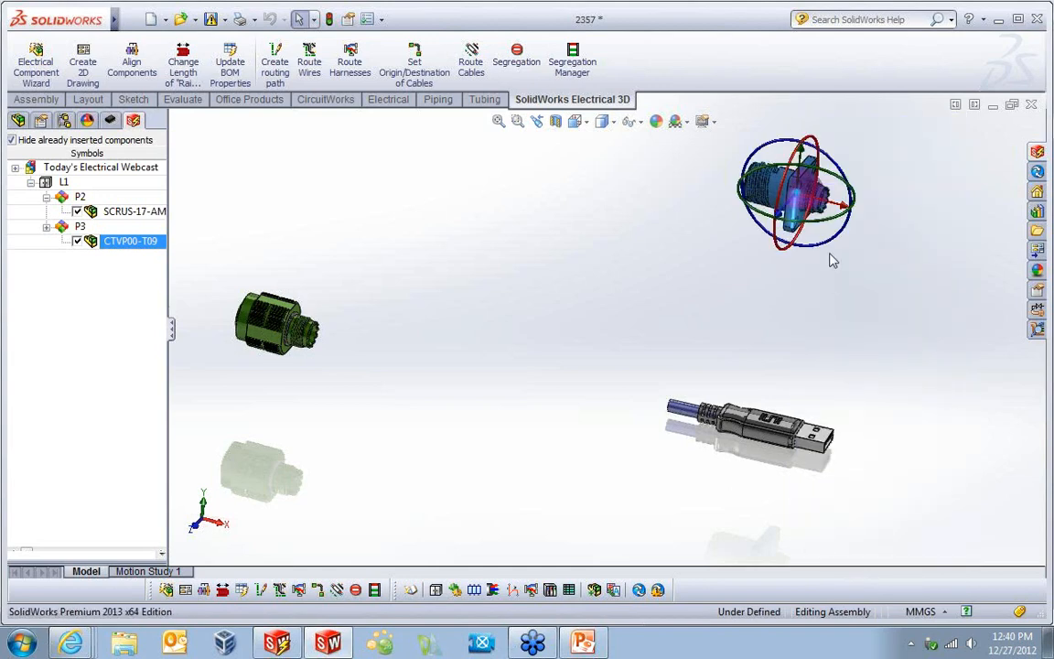
{"action": "left_click_drag", "start_coordinate": [736, 203], "coordinate": [670, 193]}
{"action": "left_click", "coordinate": [669, 198]}
{"action": "middle_click_drag", "start_coordinate": [669, 198], "coordinate": [593, 210]}
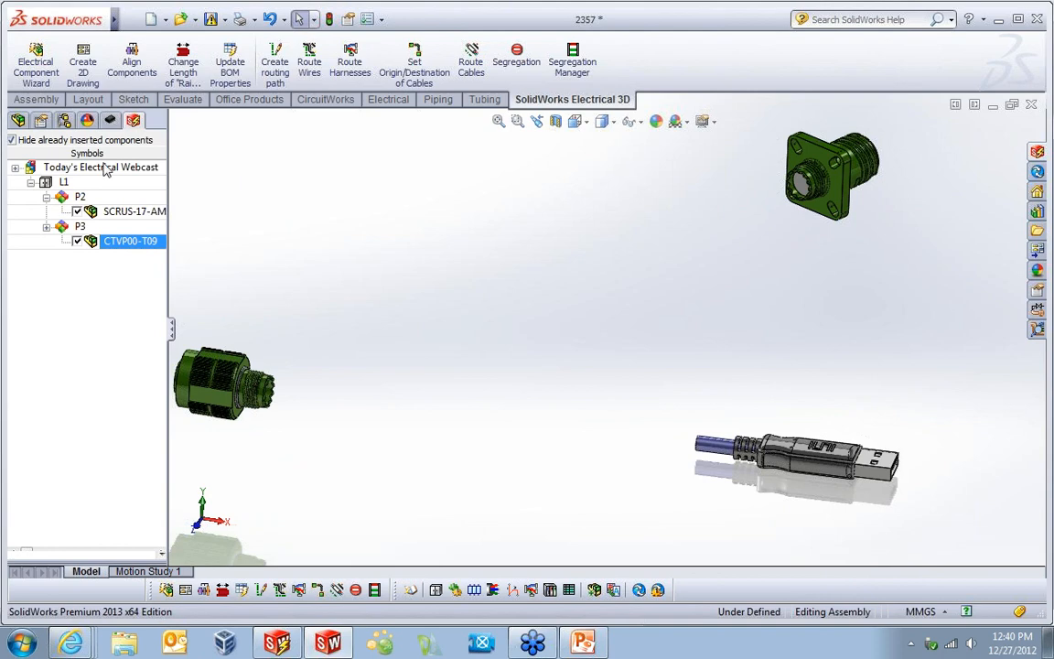
Show the already inserted components in the component tree to check P1, P2 and P3, and hide them again.
{"action": "left_click", "coordinate": [119, 140]}
{"action": "left_click", "coordinate": [32, 182]}
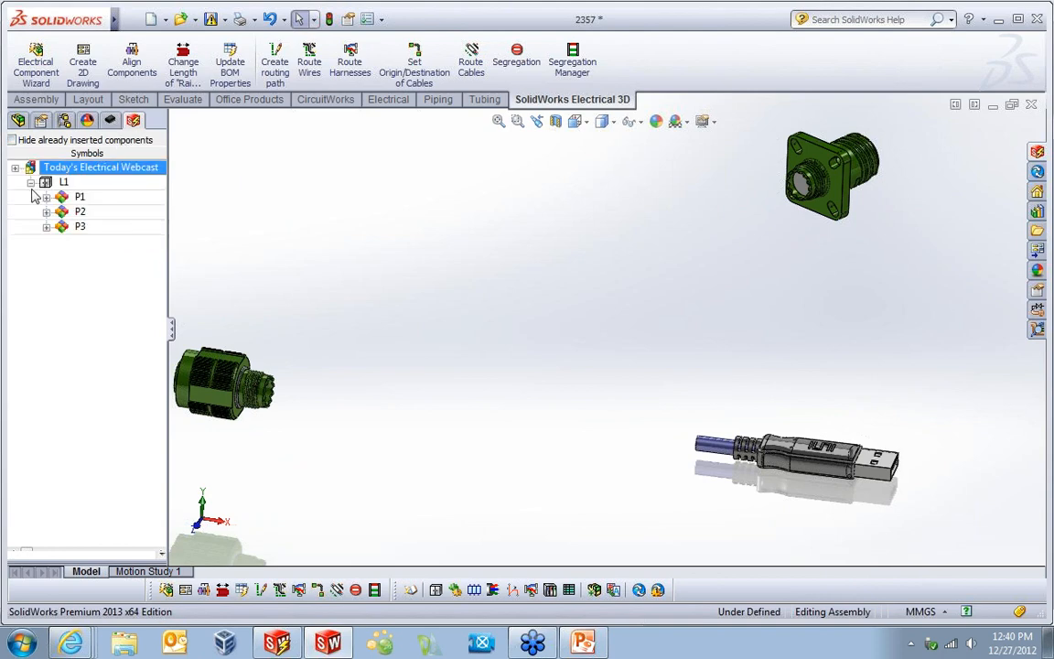
{"action": "left_click", "coordinate": [53, 143]}
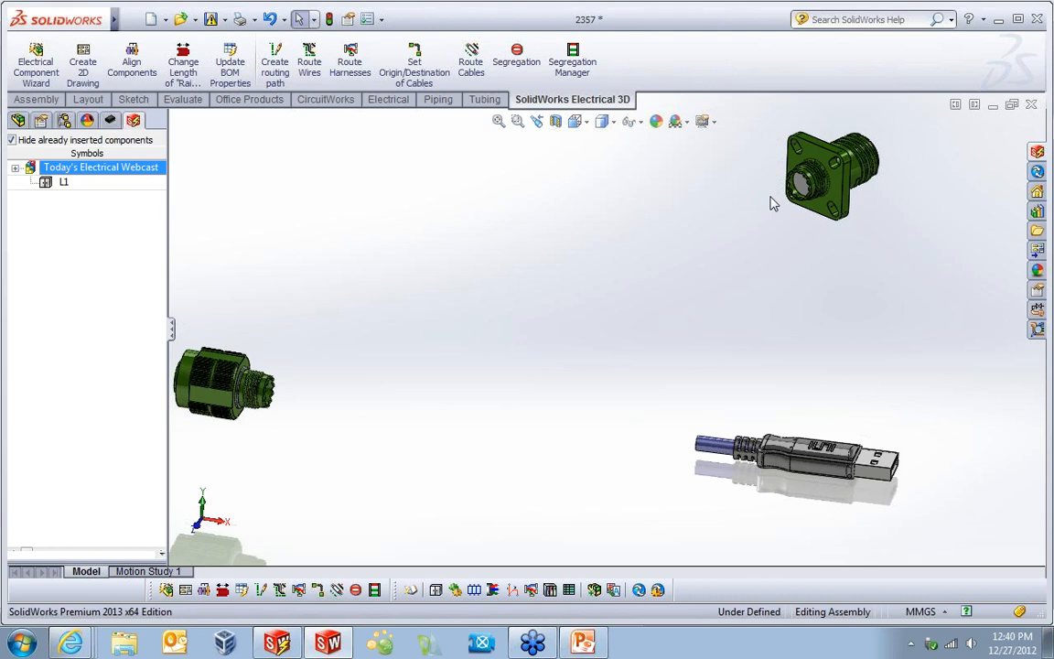
Route the cables of all components as a SolidWorks Route using splines.
{"action": "left_click", "coordinate": [465, 66]}
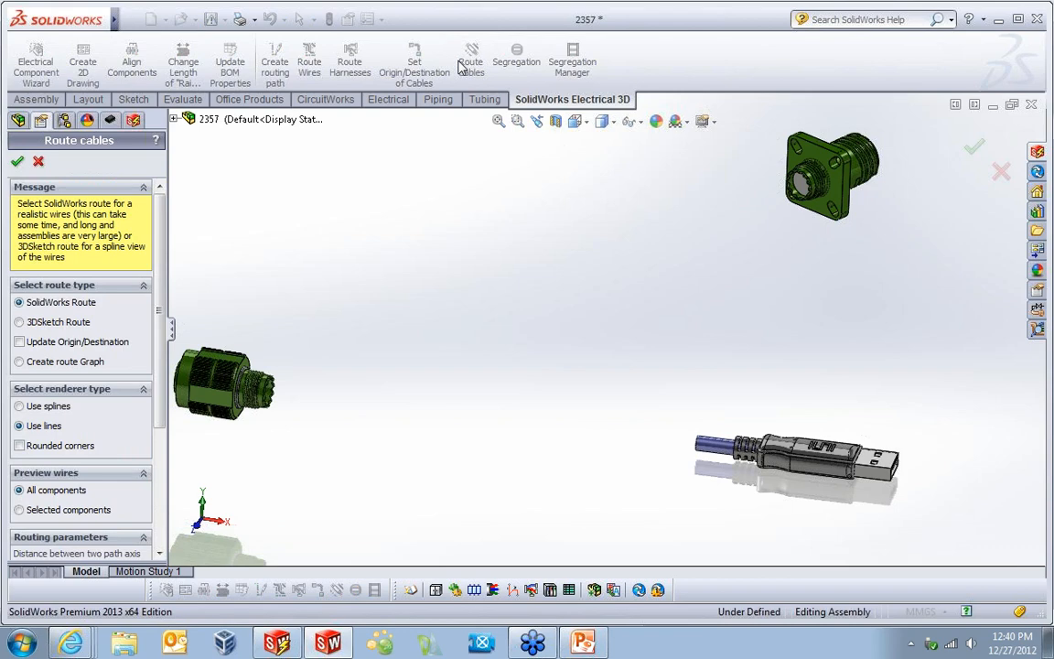
{"action": "left_click", "coordinate": [20, 406]}
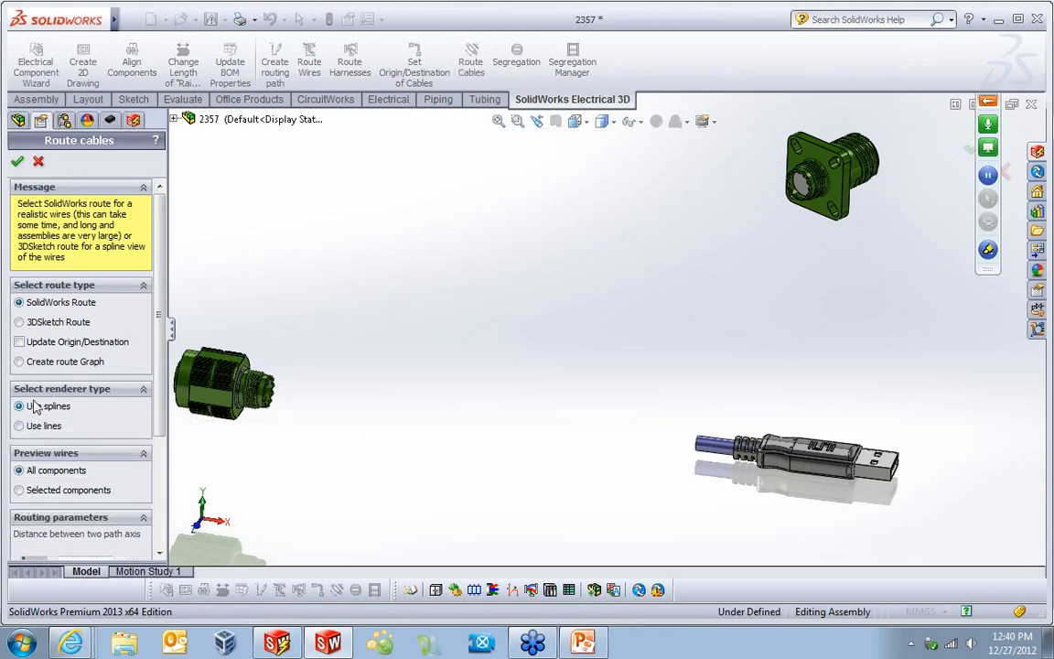
{"action": "left_click", "coordinate": [16, 163]}
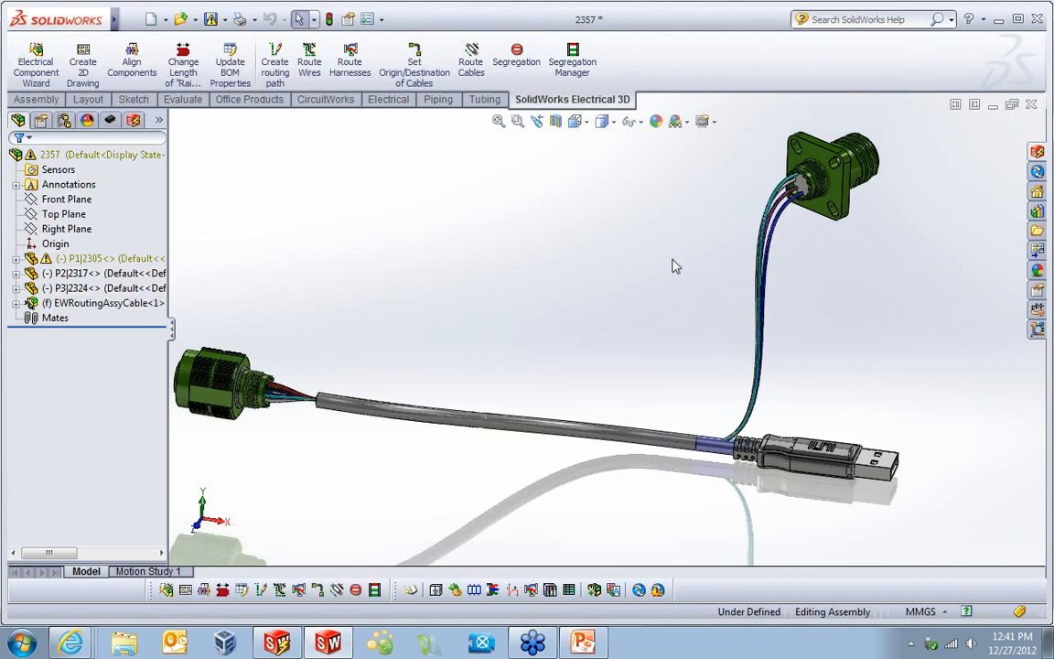
Examine the routed wires at the P1 connector and the cable's junction with the P2 USB connector.
{"action": "middle_click_drag", "start_coordinate": [673, 266], "coordinate": [448, 342]}
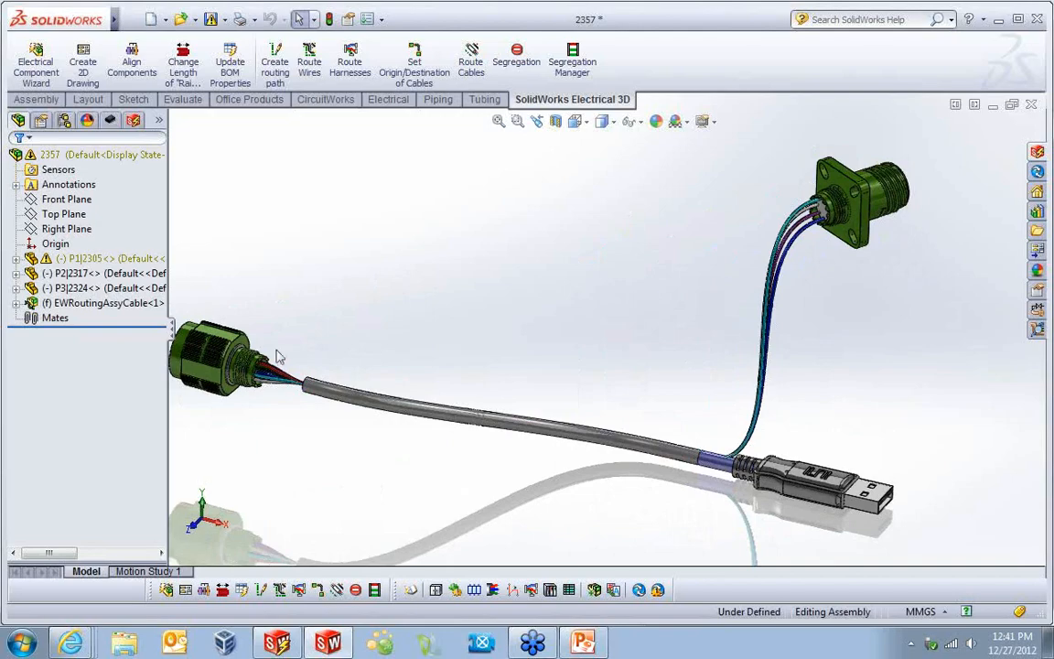
{"action": "scroll", "coordinate": [333, 364], "scroll_direction": "down", "scroll_amount": 8}
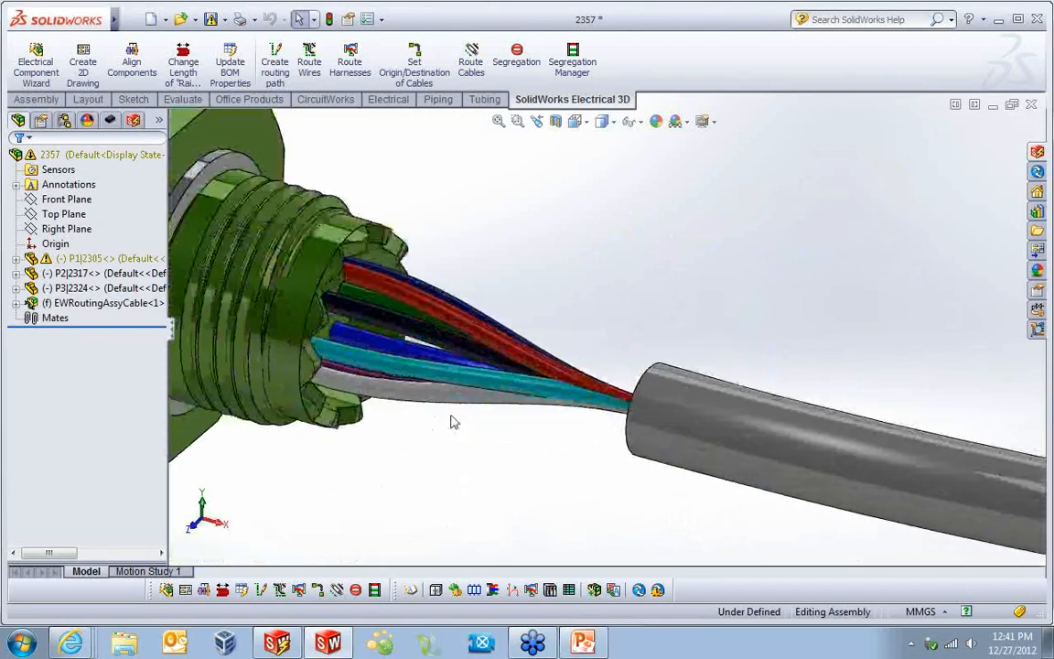
{"action": "middle_click_drag", "start_coordinate": [332, 364], "coordinate": [443, 419]}
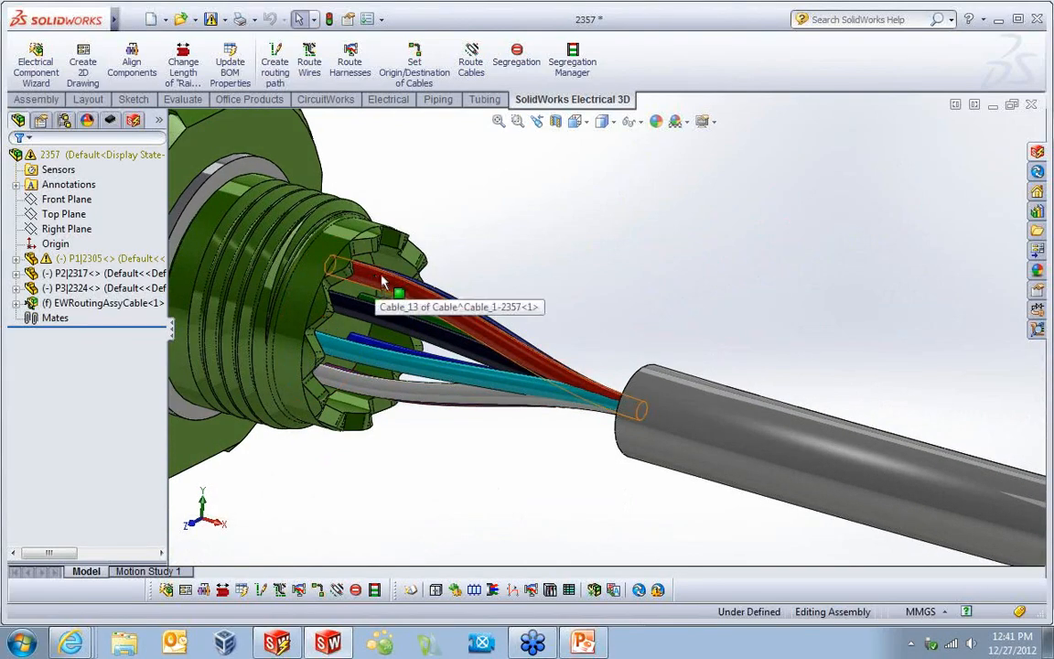
{"action": "scroll", "coordinate": [654, 335], "scroll_direction": "up", "scroll_amount": 1}
{"action": "scroll", "coordinate": [654, 335], "scroll_direction": "up", "scroll_amount": 8}
{"action": "scroll", "coordinate": [667, 341], "scroll_direction": "down", "scroll_amount": 6}
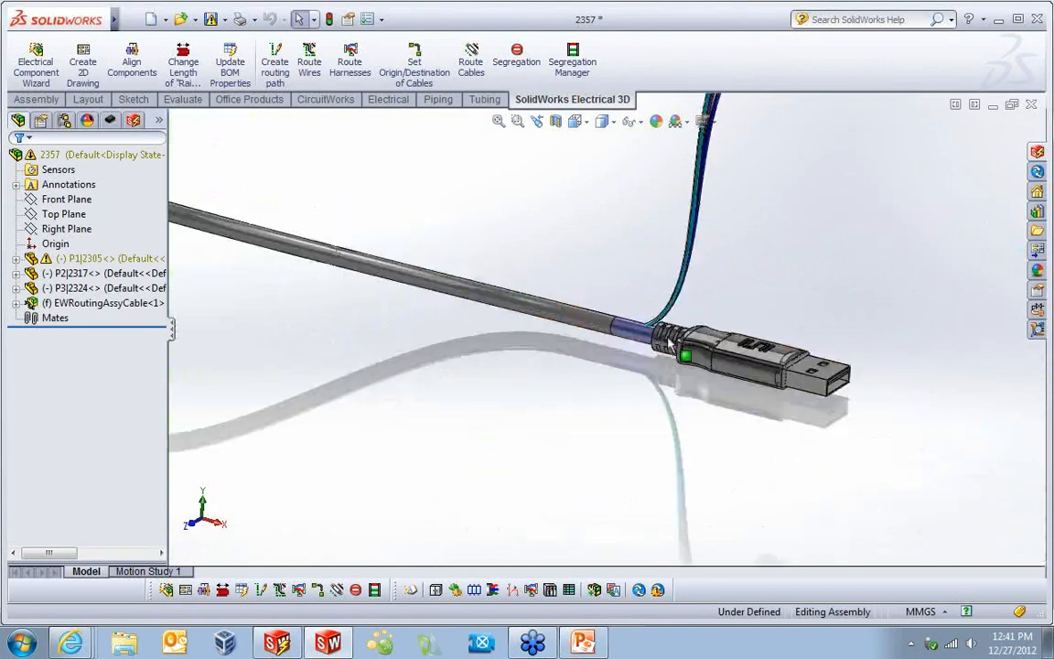
{"action": "middle_click_drag", "start_coordinate": [659, 362], "coordinate": [841, 414]}
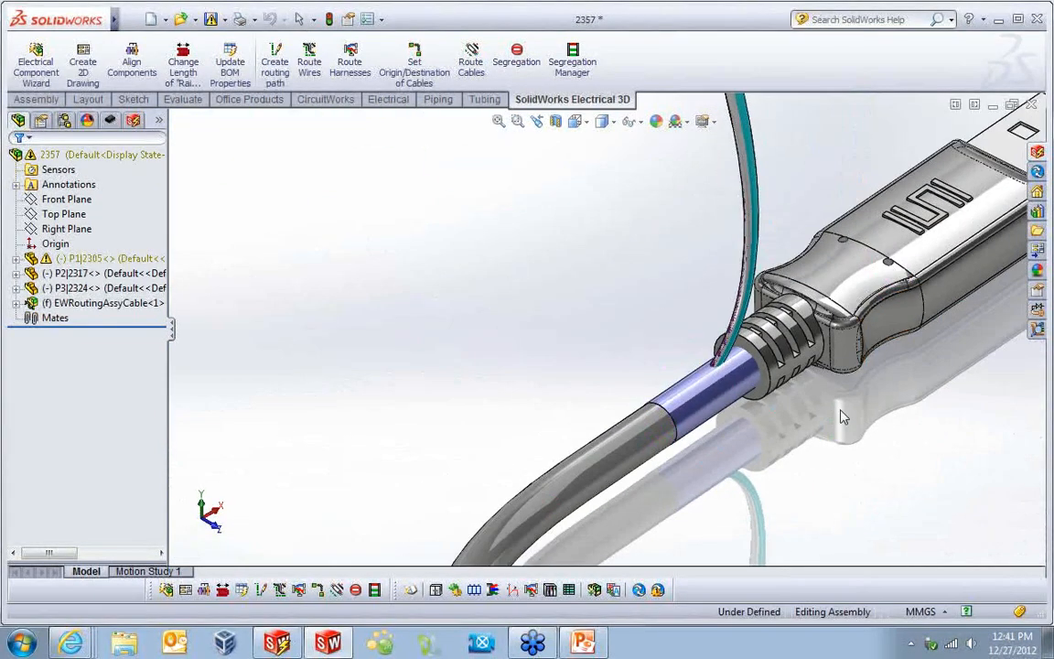
{"action": "middle_click_drag", "start_coordinate": [915, 303], "coordinate": [801, 251]}
Make the P2 USB connector transparent and examine the wires inside it.
{"action": "left_click", "coordinate": [828, 261]}
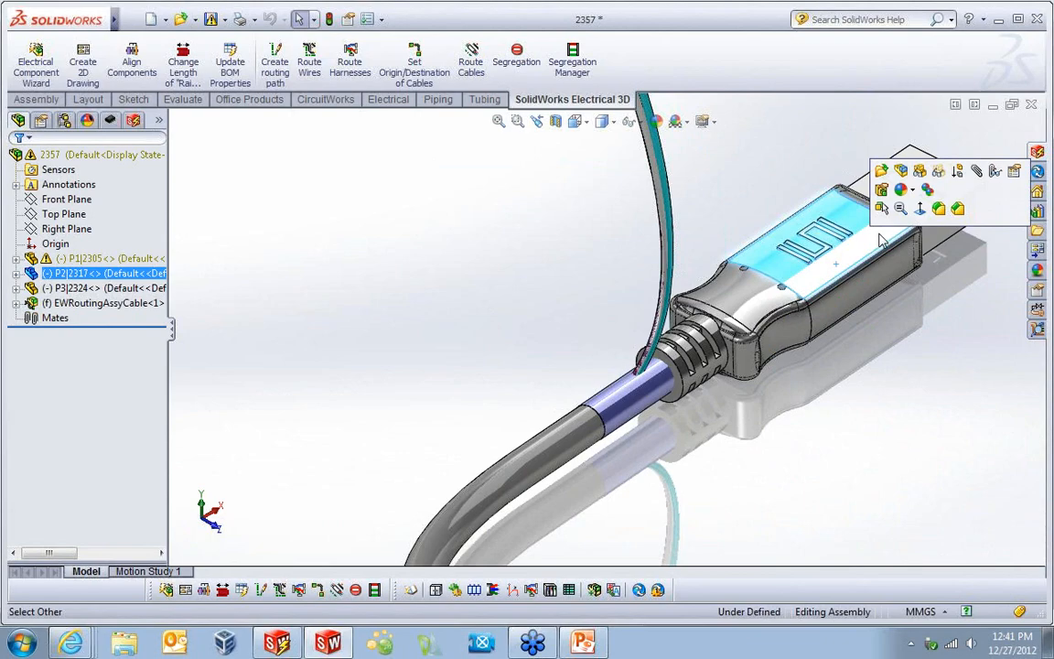
{"action": "left_click", "coordinate": [938, 170]}
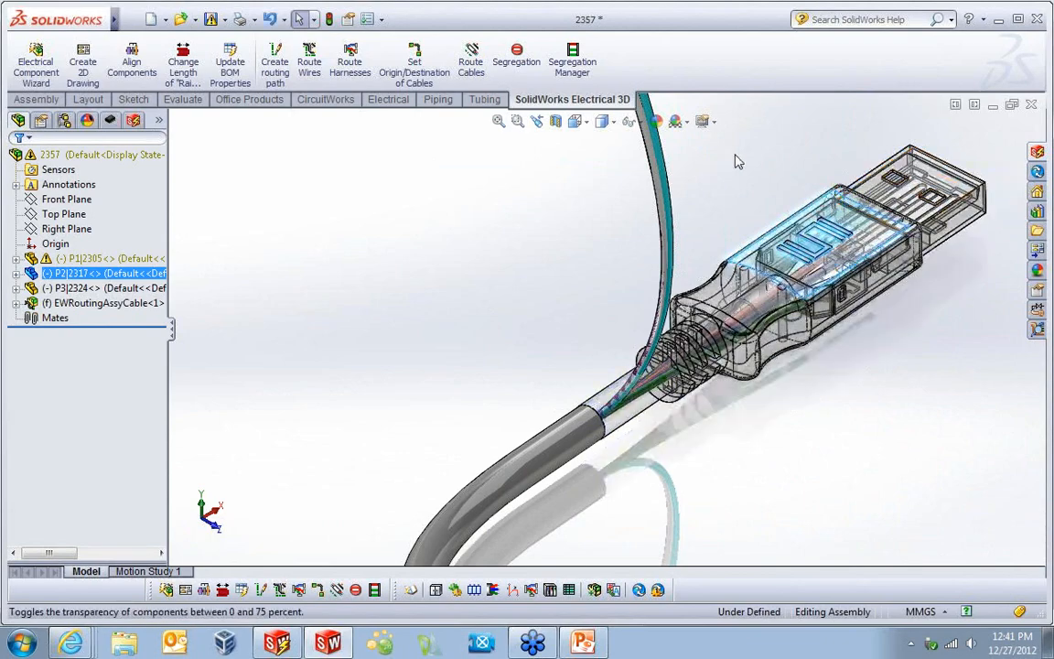
{"action": "left_click", "coordinate": [735, 155]}
{"action": "scroll", "coordinate": [700, 382], "scroll_direction": "down", "scroll_amount": 3}
{"action": "left_click", "coordinate": [616, 123]}
{"action": "left_click", "coordinate": [605, 165]}
{"action": "scroll", "coordinate": [745, 278], "scroll_direction": "up", "scroll_amount": 1}
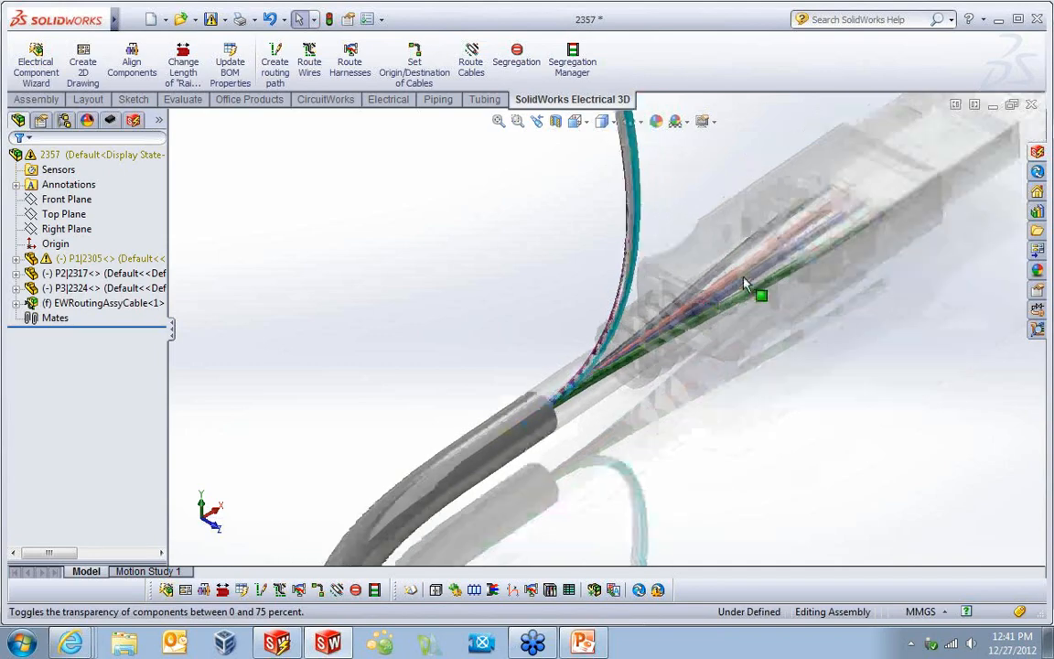
{"action": "scroll", "coordinate": [747, 271], "scroll_direction": "up", "scroll_amount": 2}
{"action": "scroll", "coordinate": [754, 256], "scroll_direction": "down", "scroll_amount": 4}
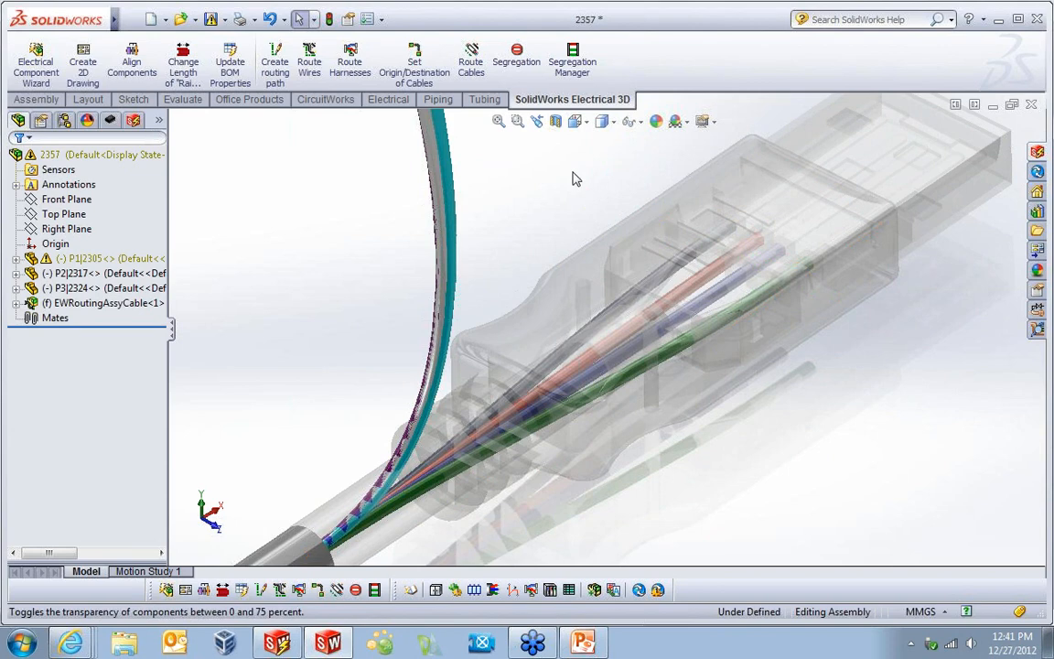
{"action": "scroll", "coordinate": [573, 315], "scroll_direction": "up", "scroll_amount": 5}
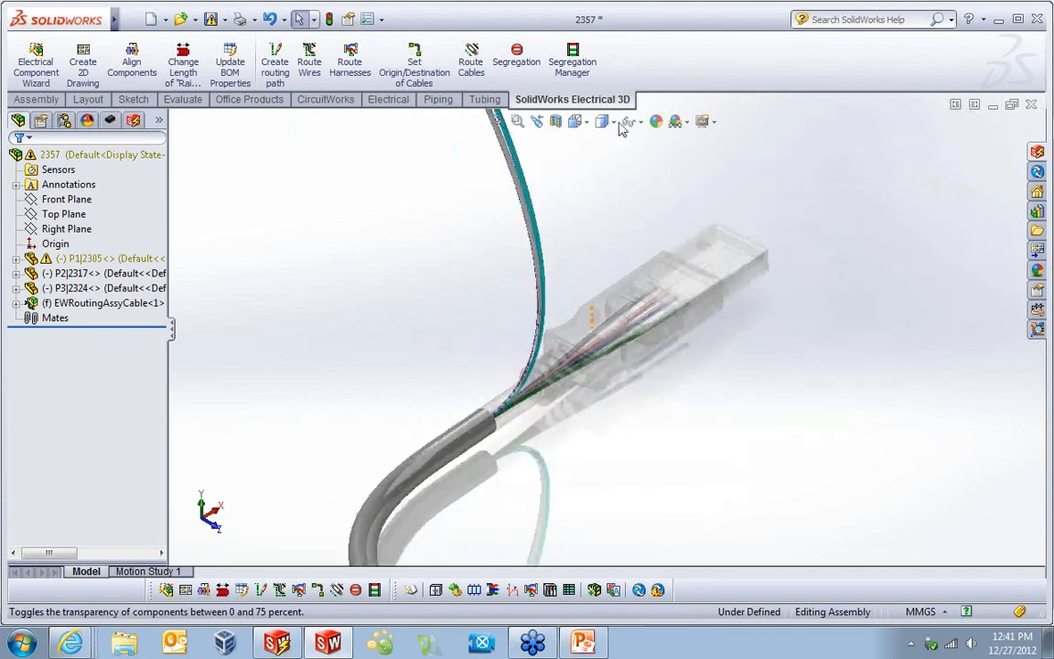
Turn off the USB connector's transparency and examine the wires entering the P3 flange connector.
{"action": "left_click", "coordinate": [695, 271]}
{"action": "right_click", "coordinate": [693, 268]}
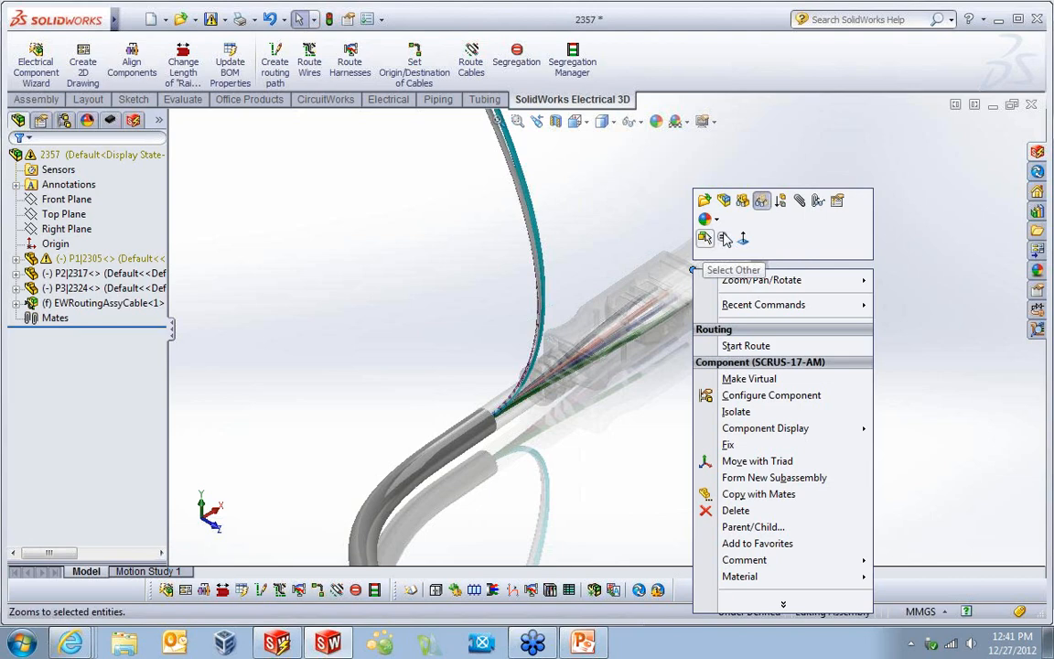
{"action": "left_click", "coordinate": [761, 202]}
{"action": "scroll", "coordinate": [541, 323], "scroll_direction": "up", "scroll_amount": 6}
{"action": "middle_click_drag", "start_coordinate": [541, 322], "coordinate": [544, 351]}
{"action": "scroll", "coordinate": [540, 320], "scroll_direction": "down", "scroll_amount": 8}
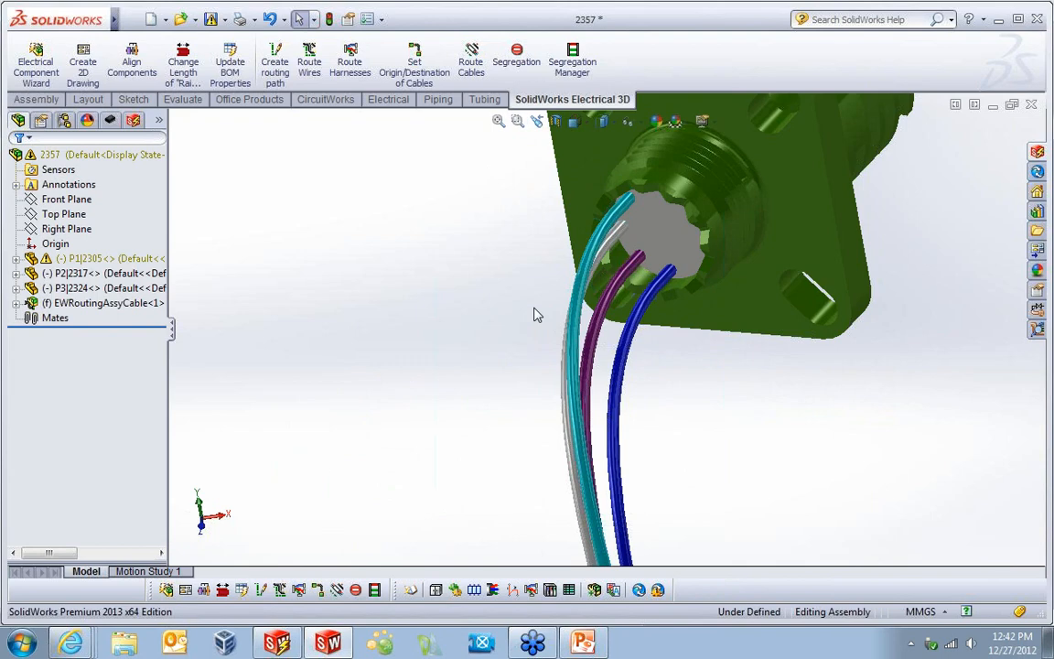
{"action": "scroll", "coordinate": [677, 373], "scroll_direction": "up", "scroll_amount": 5}
{"action": "middle_click_drag", "start_coordinate": [683, 450], "coordinate": [599, 403]}
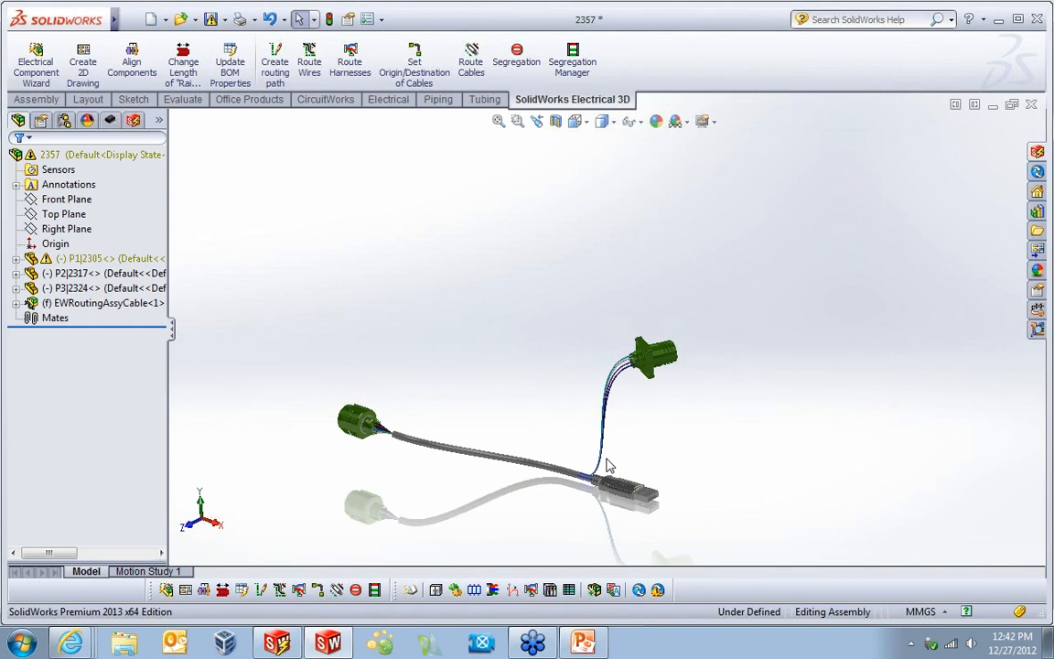
{"action": "left_click", "coordinate": [161, 304]}
{"action": "left_click", "coordinate": [349, 250]}
Create a new routing path sketch in the assembly and open it for editing.
{"action": "left_click", "coordinate": [278, 73]}
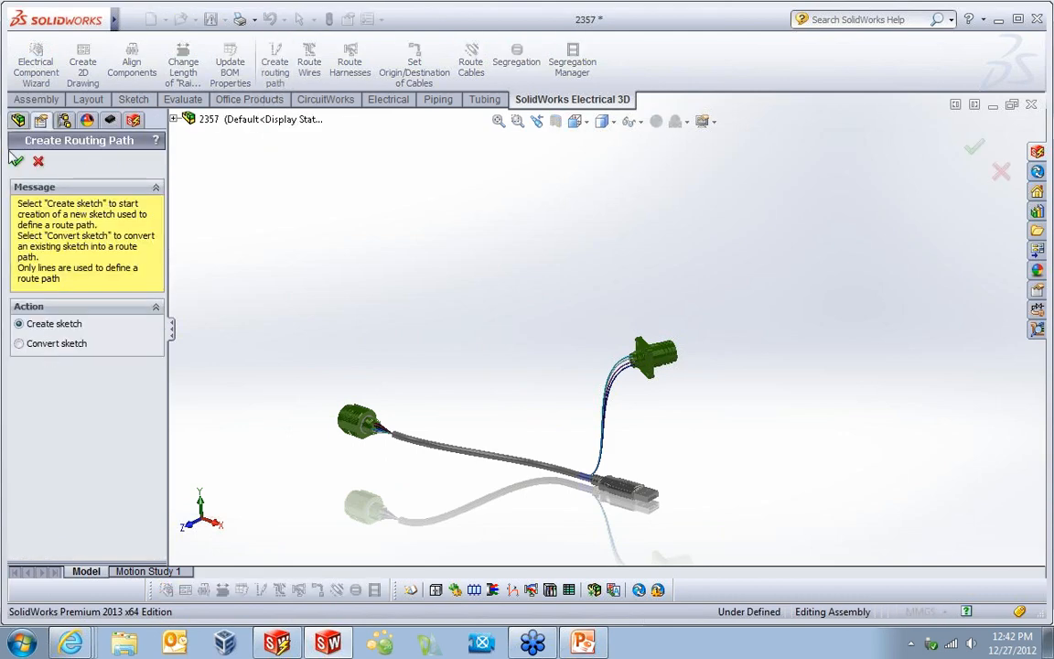
{"action": "left_click", "coordinate": [16, 161]}
{"action": "left_click", "coordinate": [681, 368]}
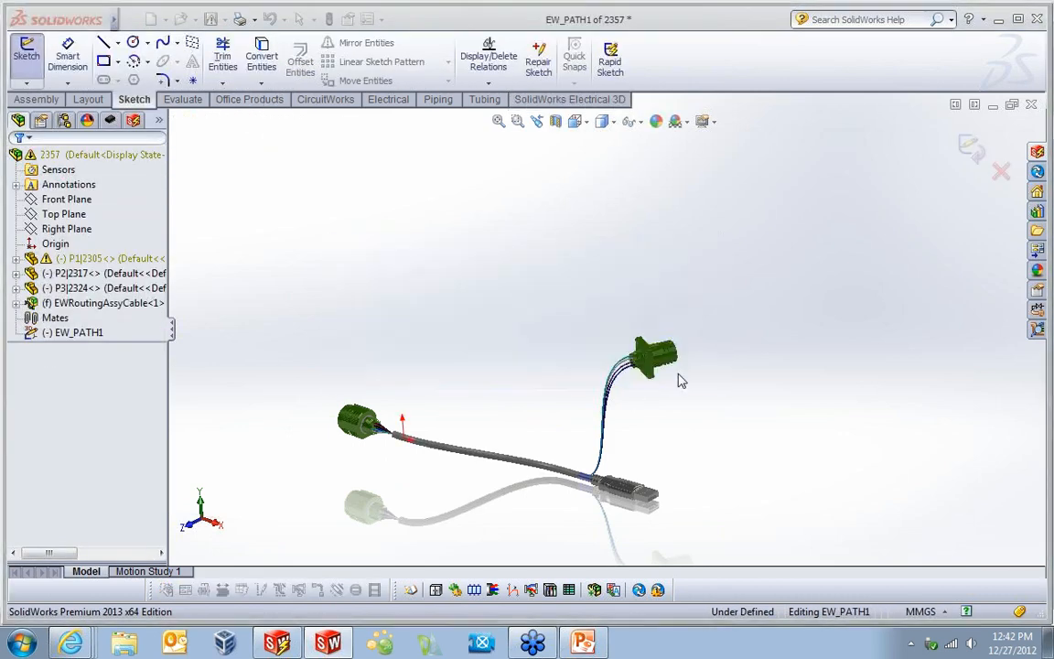
{"action": "left_click", "coordinate": [80, 333]}
{"action": "right_click", "coordinate": [80, 334]}
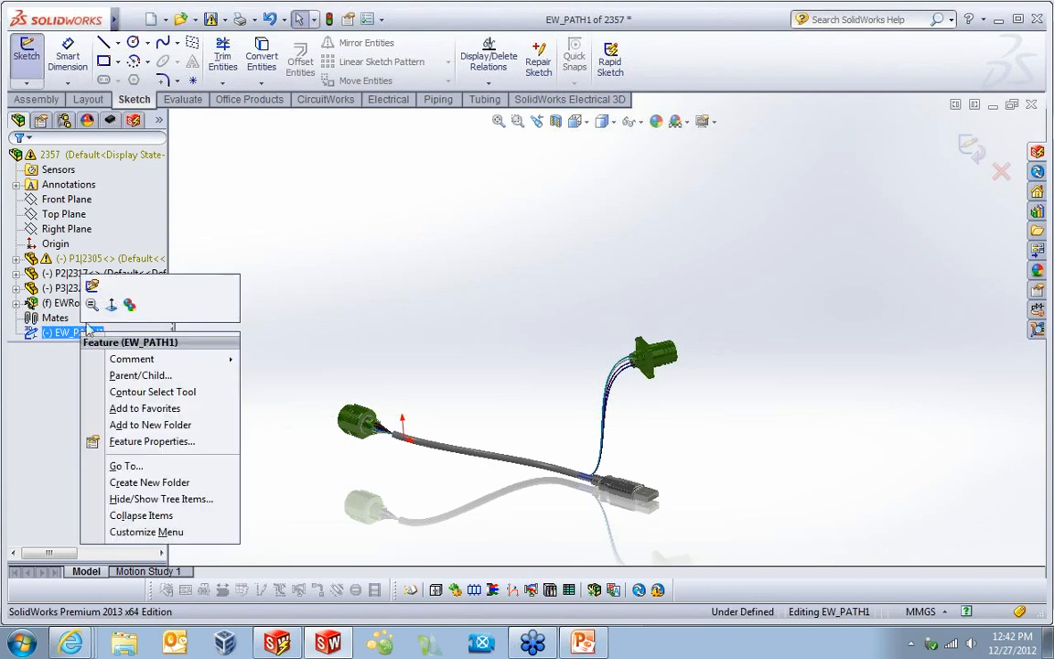
{"action": "left_click", "coordinate": [91, 287]}
Sketch three connected lines from the origin on the cable: along X, up along Y, and along X towards the P3 connector.
{"action": "left_click", "coordinate": [104, 43]}
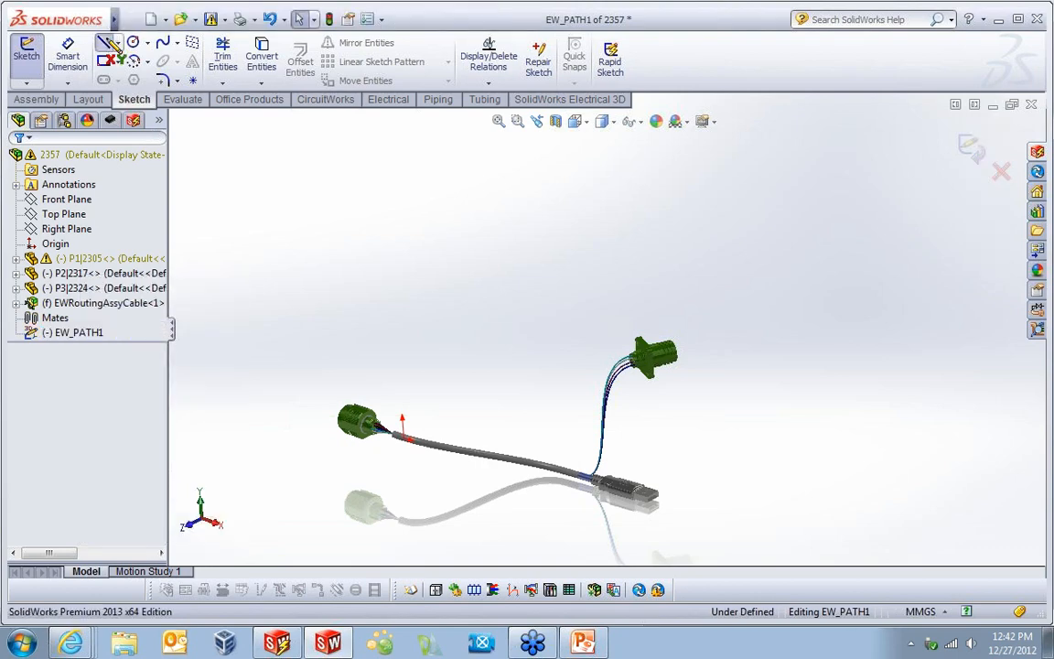
{"action": "scroll", "coordinate": [430, 416], "scroll_direction": "down", "scroll_amount": 5}
{"action": "left_click", "coordinate": [430, 400]}
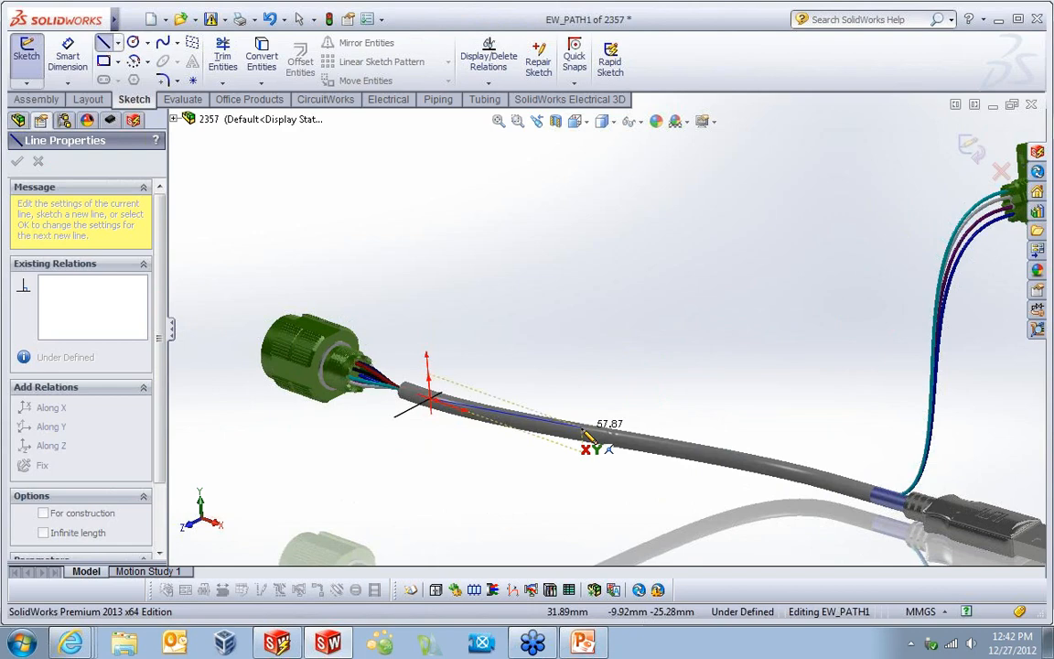
{"action": "left_click", "coordinate": [566, 446]}
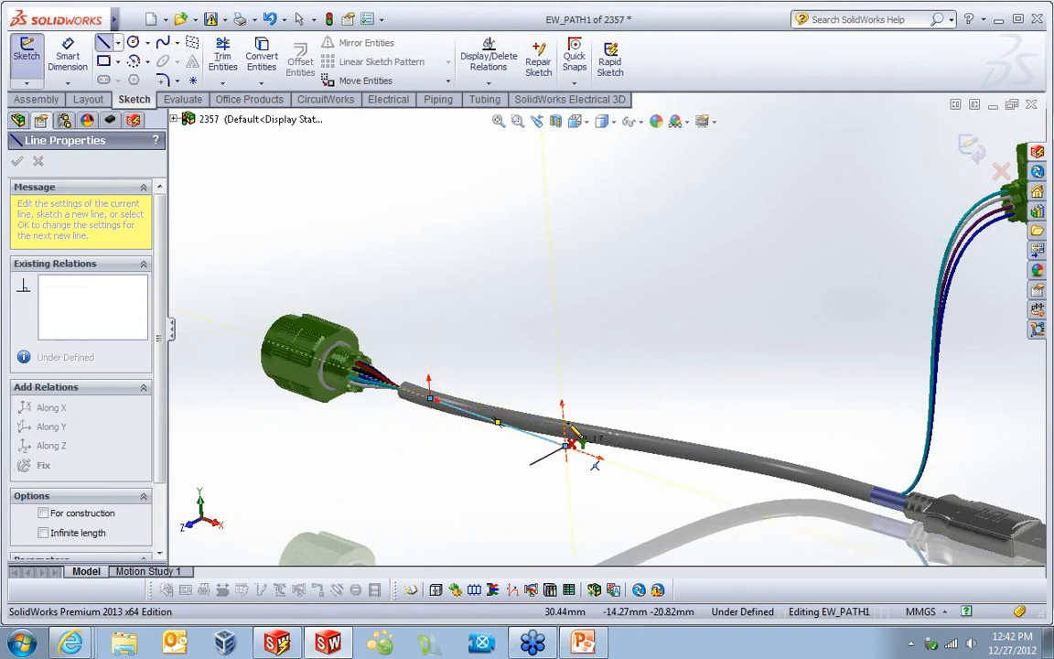
{"action": "left_click", "coordinate": [551, 259]}
{"action": "left_click", "coordinate": [788, 345]}
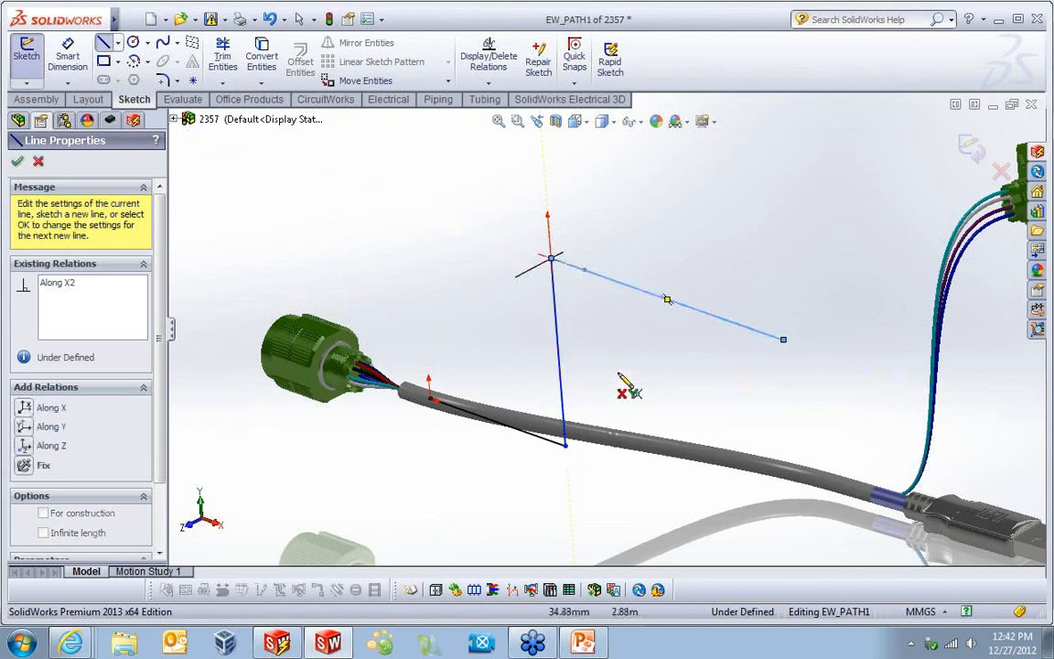
Shorten the path's upper line by moving its free end back, and exit the path sketch.
{"action": "scroll", "coordinate": [631, 416], "scroll_direction": "up", "scroll_amount": 3}
{"action": "mouse_move", "coordinate": [714, 304]}
{"action": "middle_mouse_down"}
{"action": "mouse_move", "coordinate": [749, 211]}
{"action": "mouse_move", "coordinate": [749, 245]}
{"action": "mouse_move", "coordinate": [701, 280]}
{"action": "mouse_move", "coordinate": [722, 332]}
{"action": "mouse_move", "coordinate": [720, 393]}
{"action": "middle_mouse_up"}
{"action": "middle_click_drag", "start_coordinate": [689, 354], "coordinate": [700, 295]}
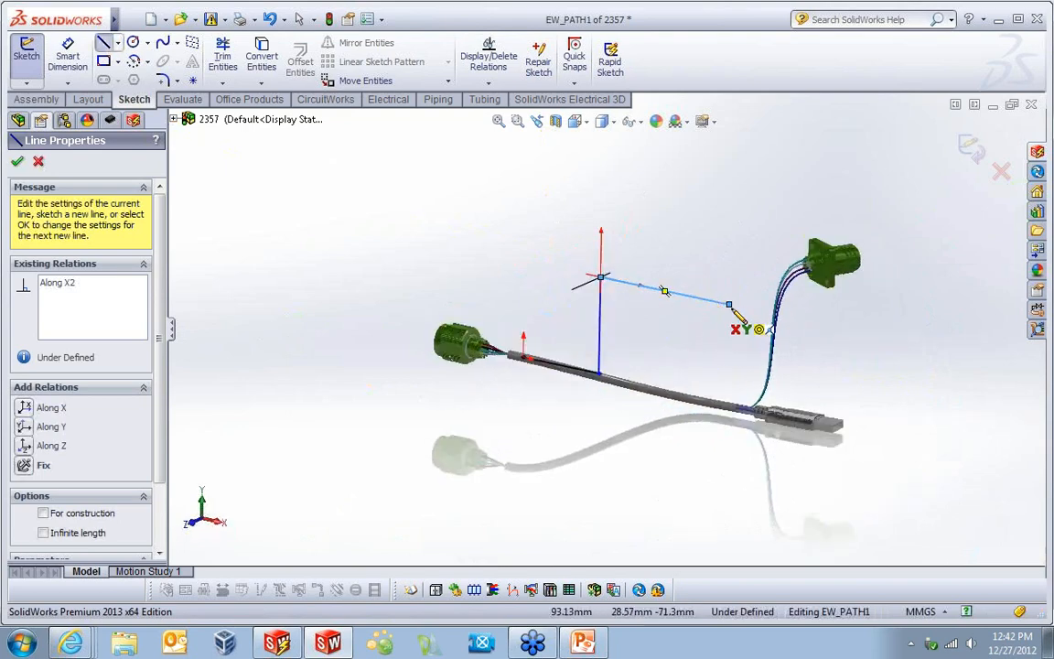
{"action": "right_click", "coordinate": [668, 288]}
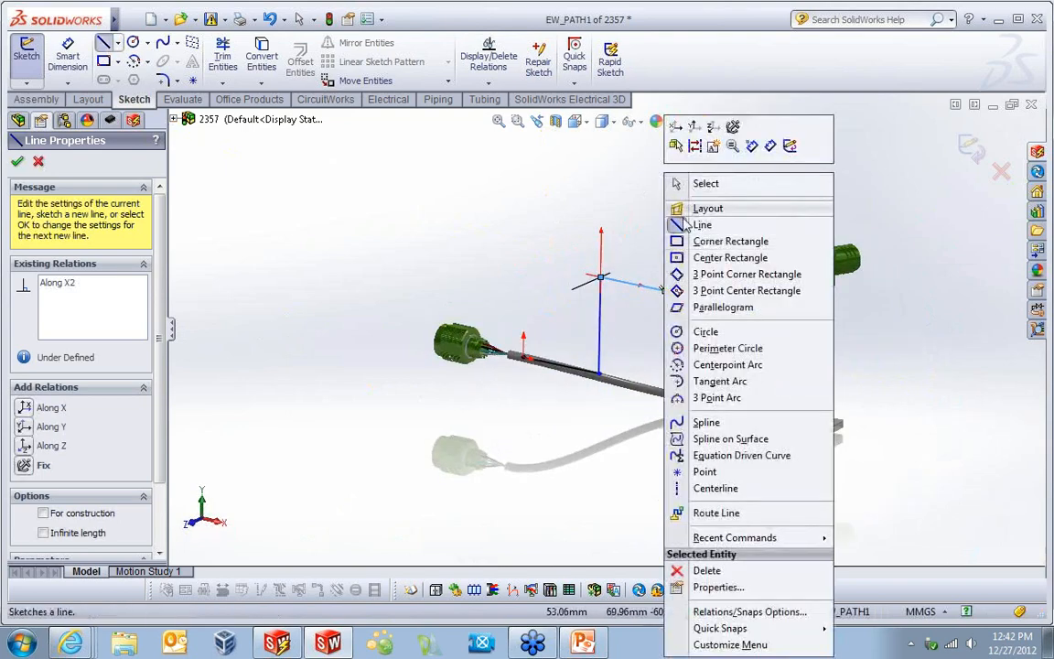
{"action": "left_click", "coordinate": [685, 184]}
{"action": "left_click_drag", "start_coordinate": [731, 304], "coordinate": [679, 294]}
{"action": "left_click", "coordinate": [971, 148]}
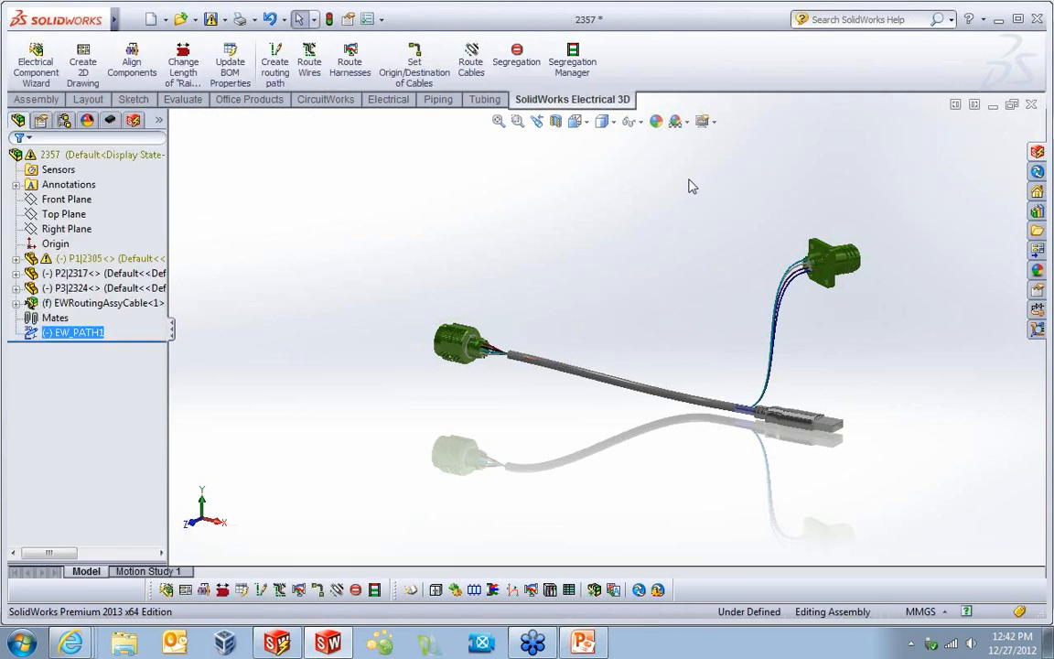
Reroute the cables of all components as a SolidWorks Route with splines, without saving the modified cable documents.
{"action": "left_click", "coordinate": [471, 56]}
{"action": "left_click", "coordinate": [16, 161]}
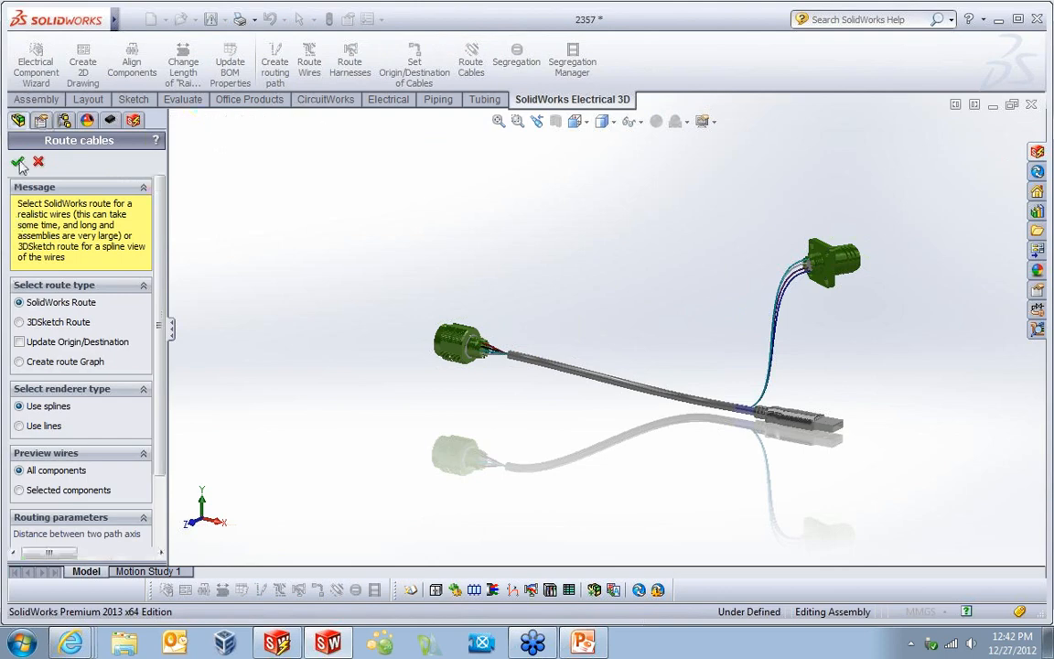
{"action": "left_click", "coordinate": [493, 307]}
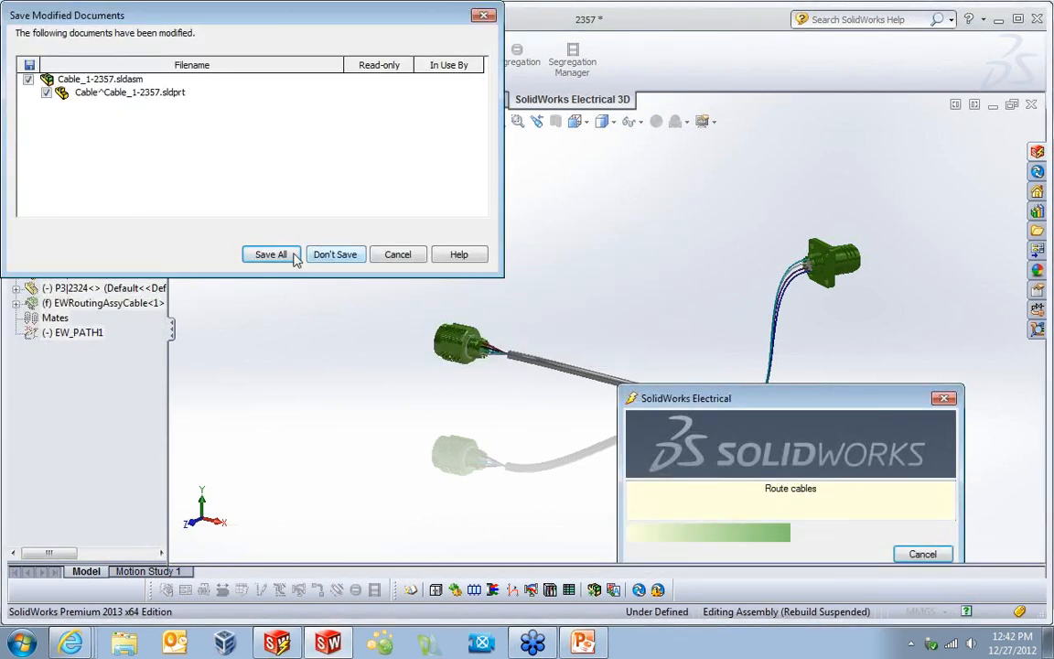
{"action": "left_click", "coordinate": [335, 255]}
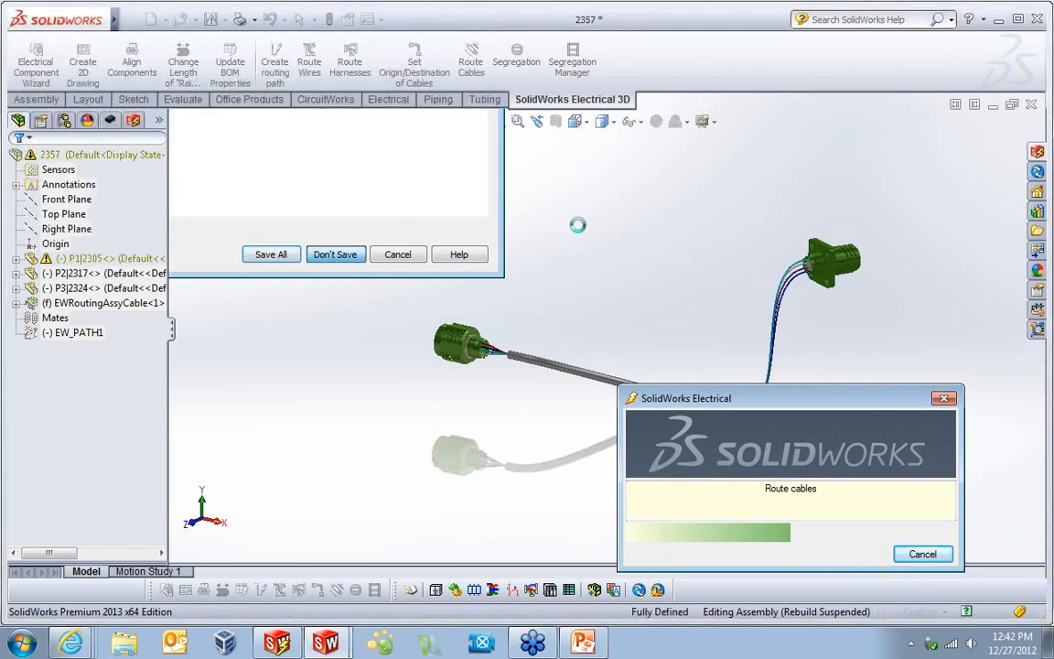
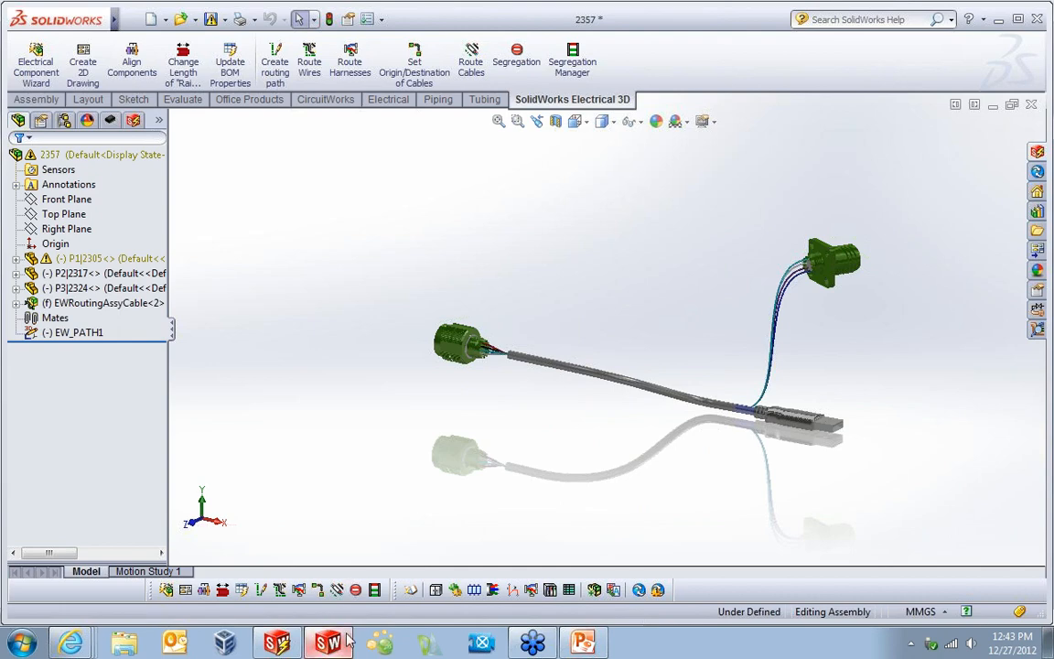
Inspect the rerouted cables between the three connectors close up and from several angles.
{"action": "middle_click_drag", "start_coordinate": [673, 202], "coordinate": [688, 427]}
{"action": "scroll", "coordinate": [659, 366], "scroll_direction": "down", "scroll_amount": 5}
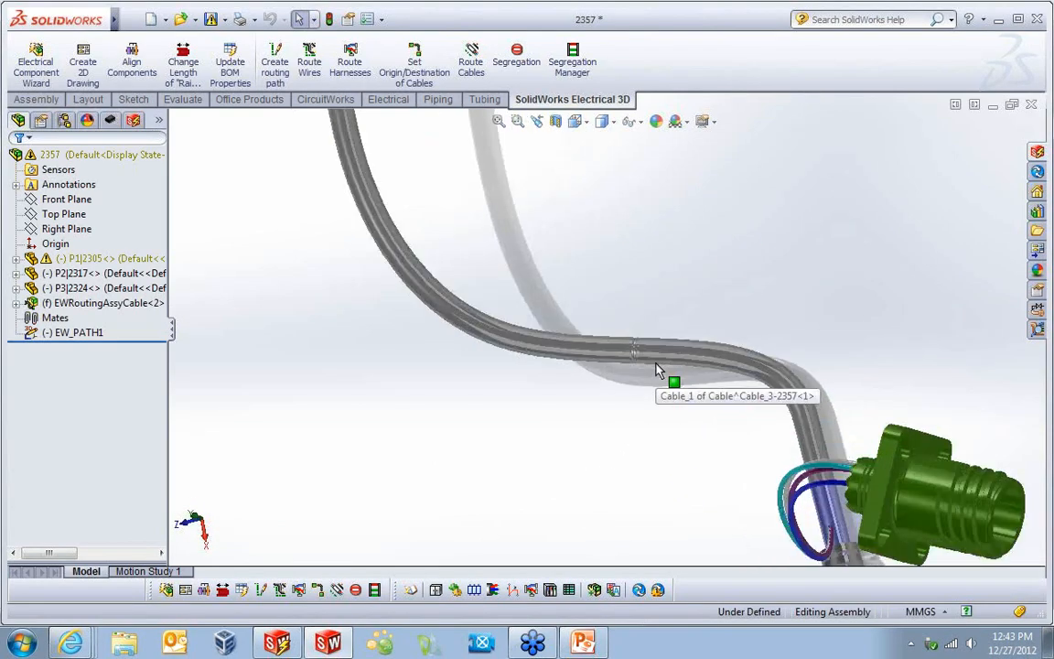
{"action": "scroll", "coordinate": [617, 379], "scroll_direction": "up", "scroll_amount": 5}
{"action": "middle_click_drag", "start_coordinate": [619, 390], "coordinate": [624, 311]}
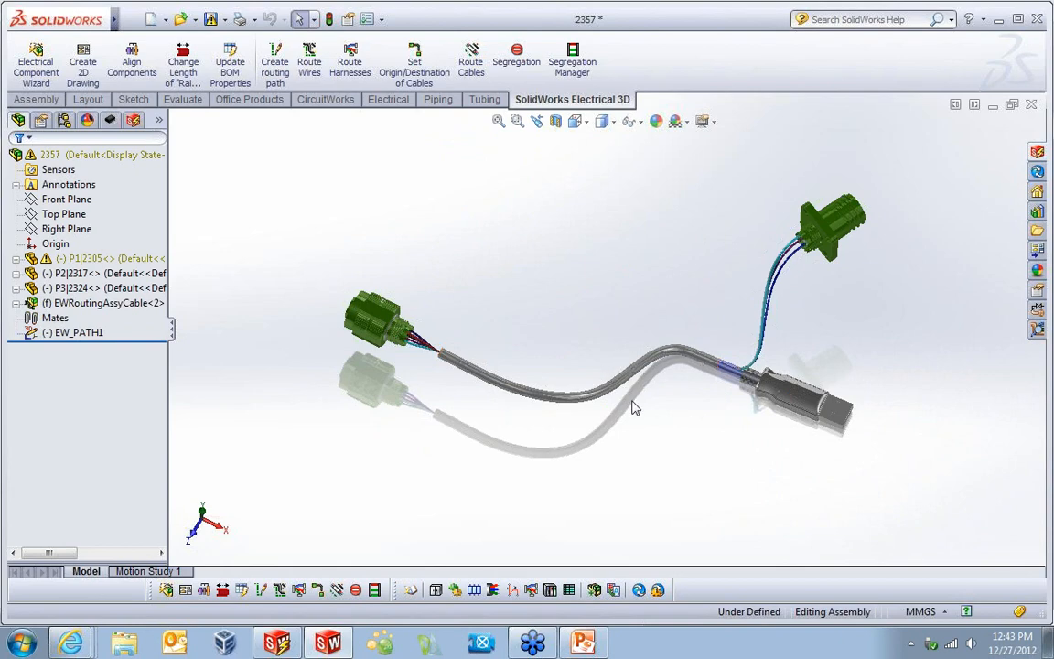
{"action": "middle_click_drag", "start_coordinate": [638, 429], "coordinate": [611, 285]}
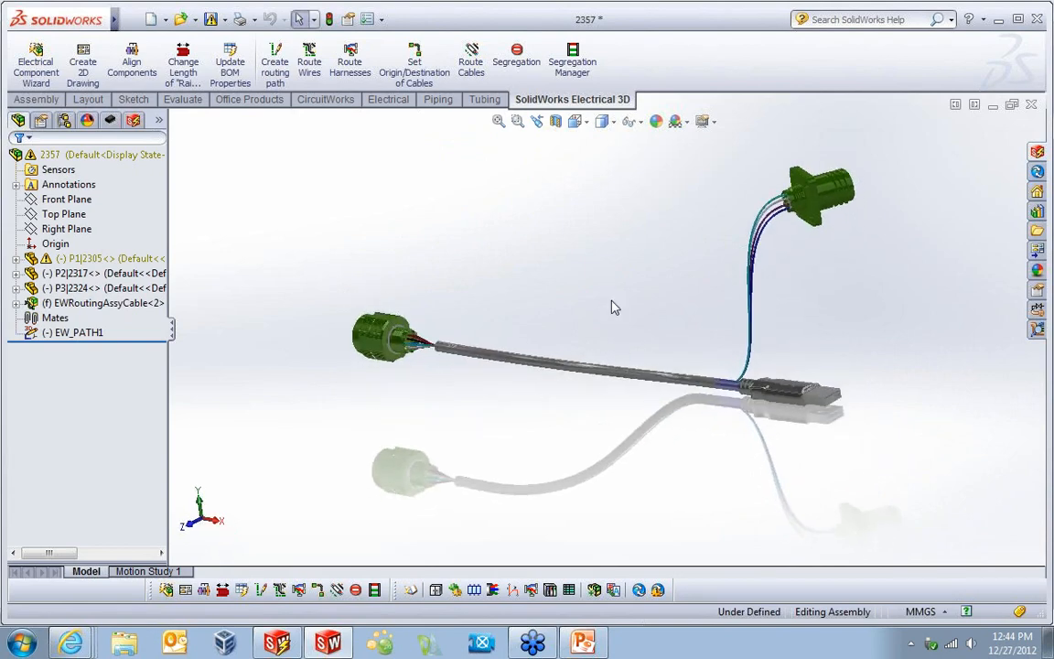
{"action": "middle_click_drag", "start_coordinate": [629, 237], "coordinate": [625, 264]}
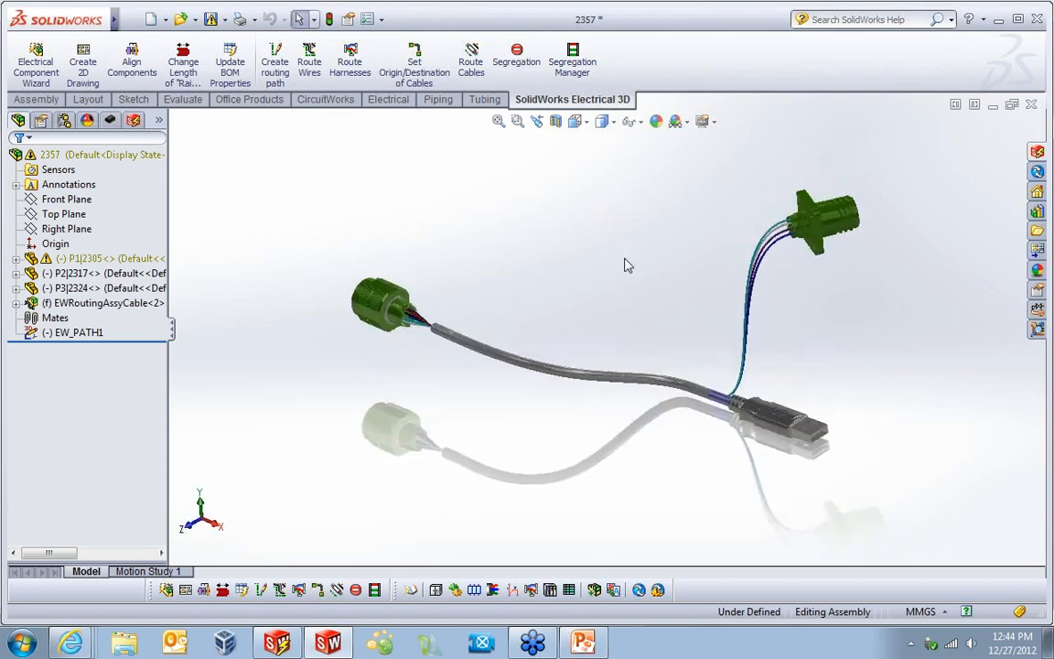
Save the current view of the cable assembly to the Desktop as a JPEG image named 2357.
{"action": "mouse_move", "coordinate": [61, 20]}
{"action": "left_click", "coordinate": [134, 19]}
{"action": "left_click", "coordinate": [194, 142]}
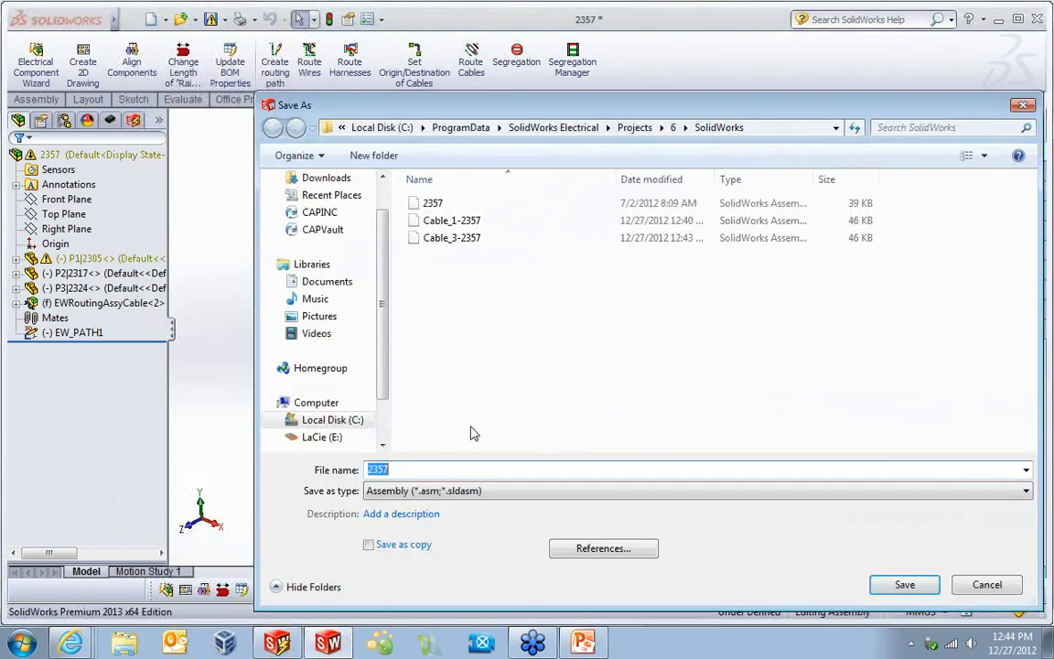
{"action": "left_click", "coordinate": [432, 491]}
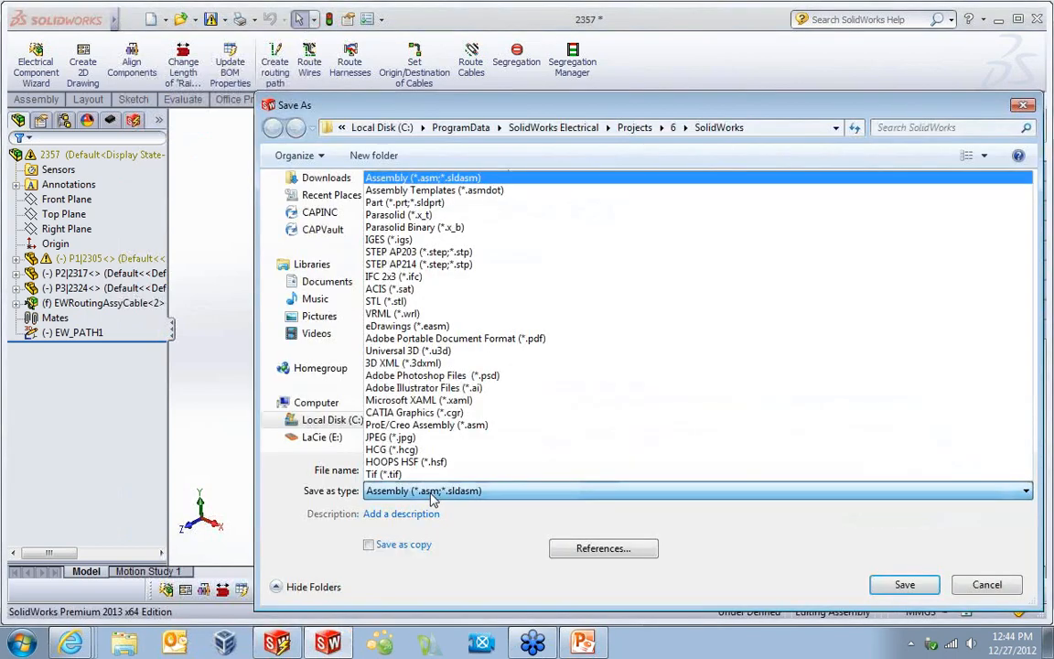
{"action": "left_click", "coordinate": [414, 441]}
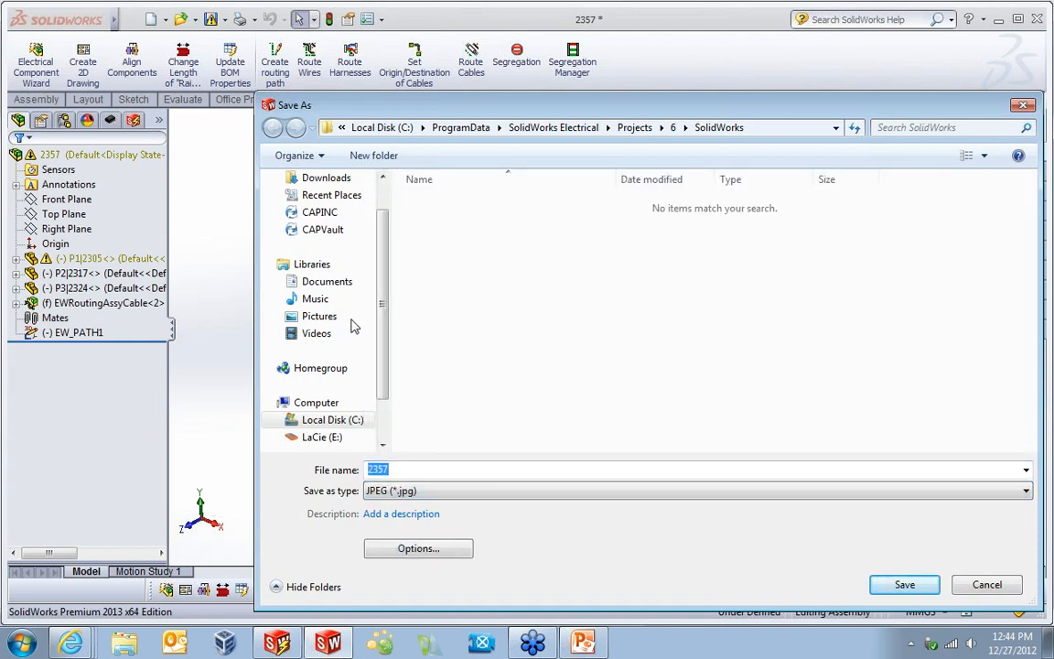
{"action": "scroll", "coordinate": [380, 197], "scroll_direction": "up", "scroll_amount": 1}
{"action": "left_click", "coordinate": [348, 205]}
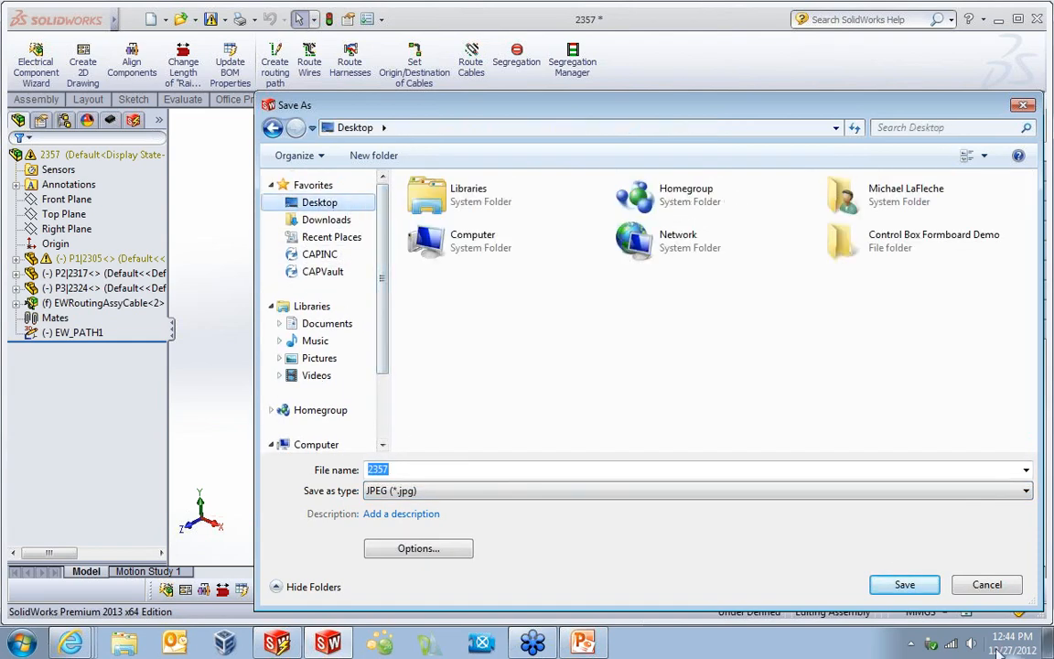
{"action": "left_click", "coordinate": [901, 585]}
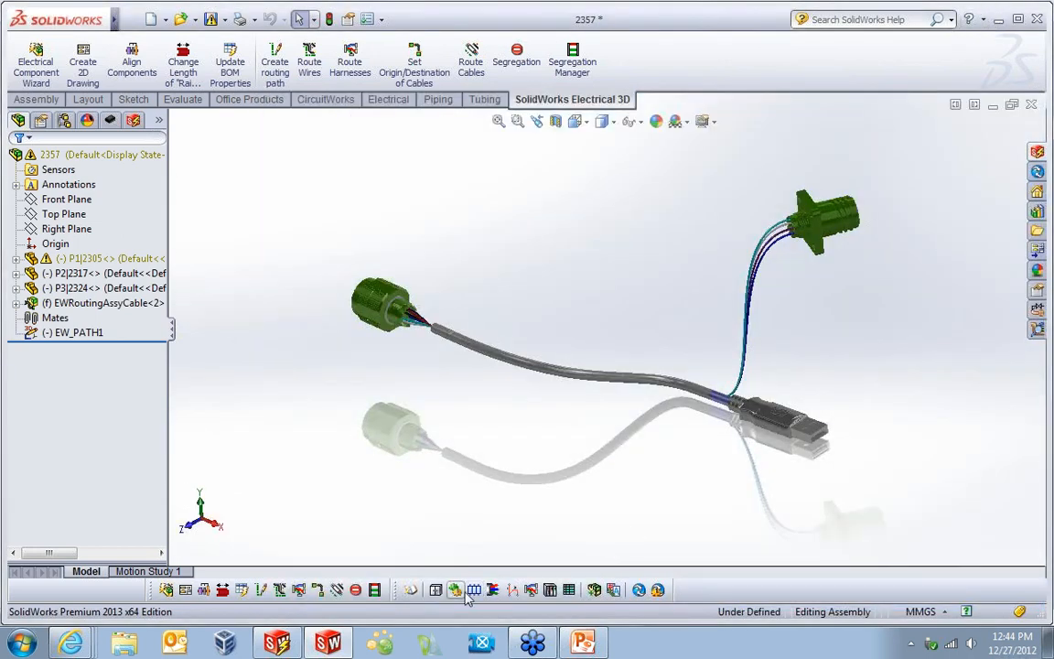
Switch to SolidWorks Electrical and open the 00 - Cover page drawing with its drawing tools.
{"action": "left_click", "coordinate": [280, 643]}
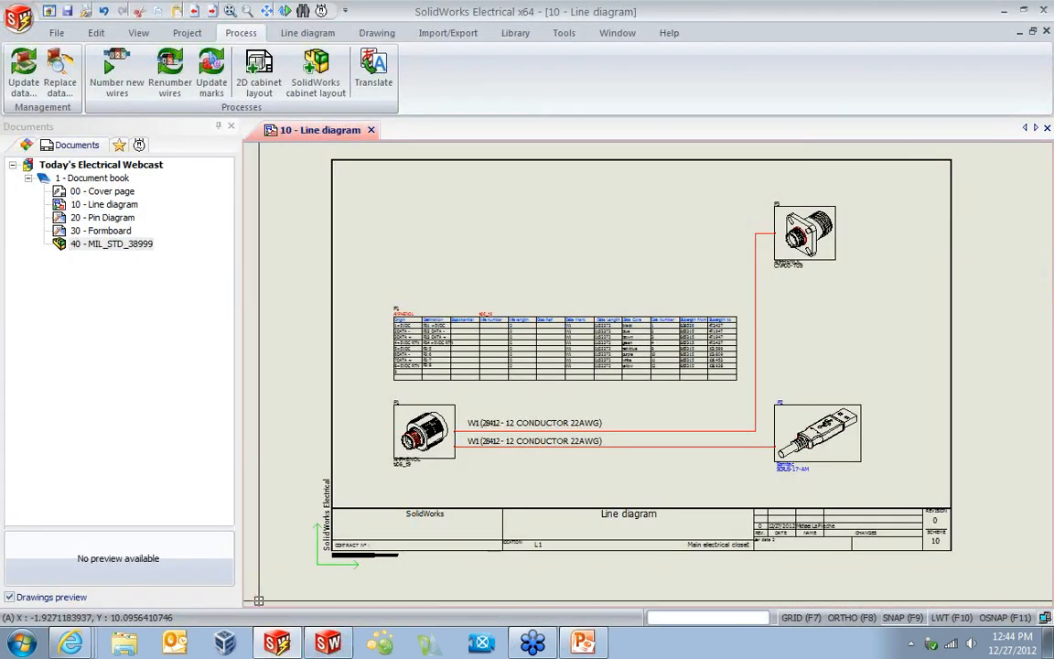
{"action": "double_click", "coordinate": [108, 192]}
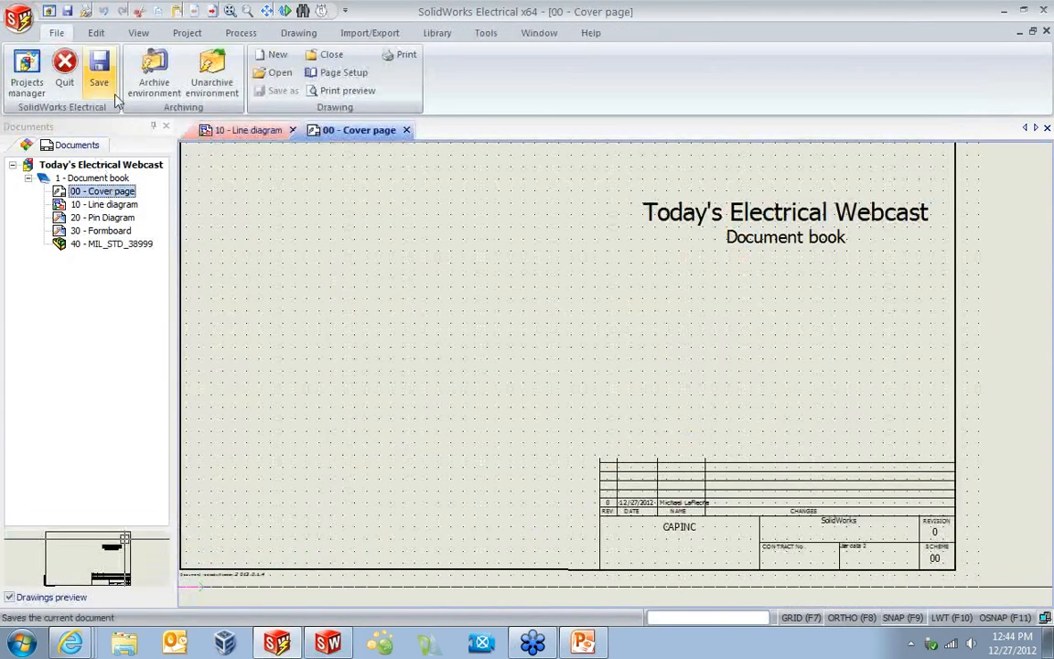
{"action": "left_click", "coordinate": [84, 37]}
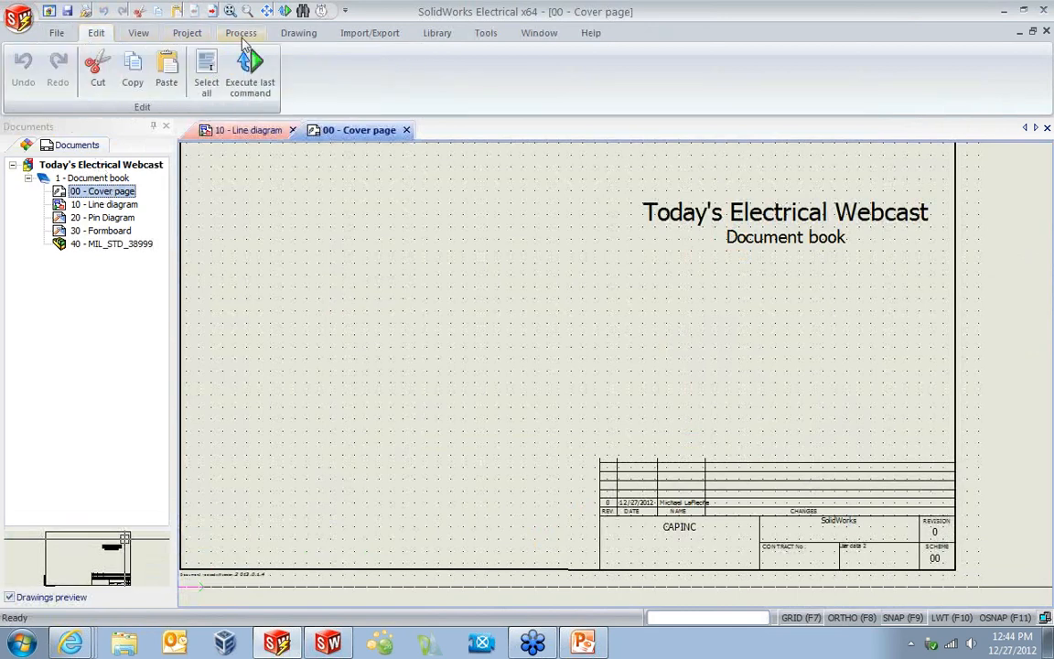
{"action": "scroll", "coordinate": [229, 46], "scroll_direction": "down", "scroll_amount": 5}
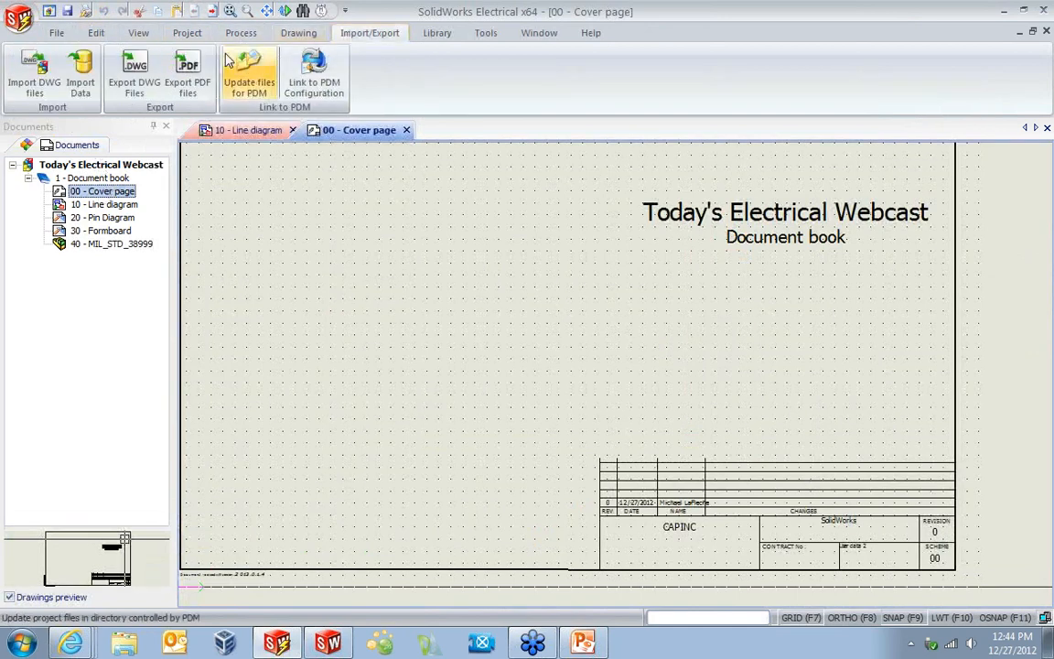
{"action": "left_click", "coordinate": [298, 33]}
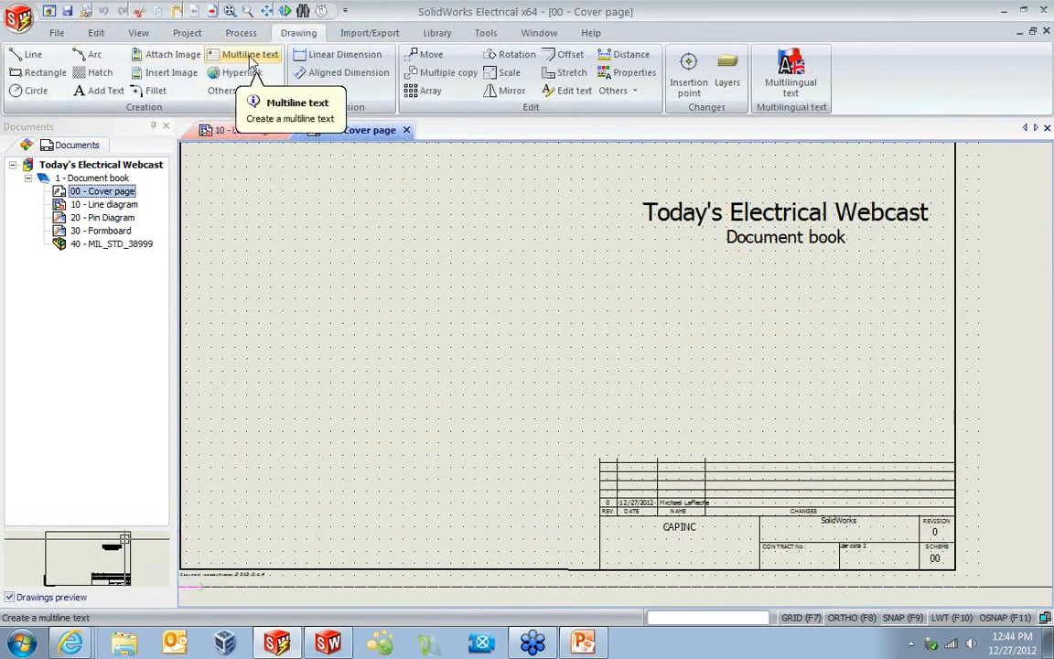
Start attaching an image to the cover page and choose Cover Image.bmp from the Desktop.
{"action": "left_click", "coordinate": [166, 54]}
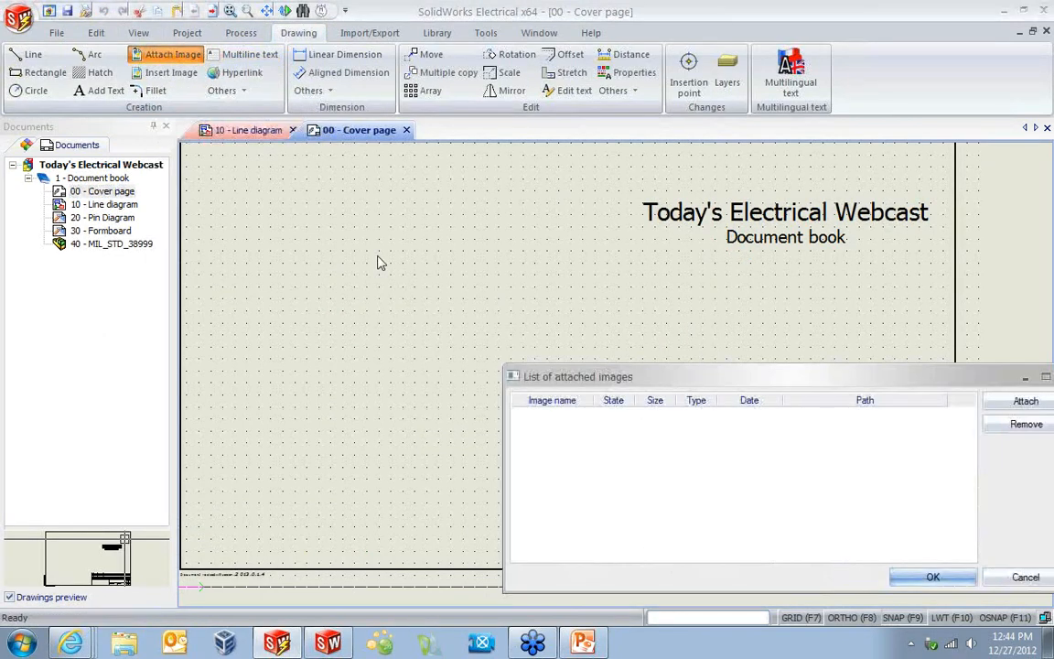
{"action": "left_click", "coordinate": [1025, 402]}
{"action": "double_click", "coordinate": [718, 494]}
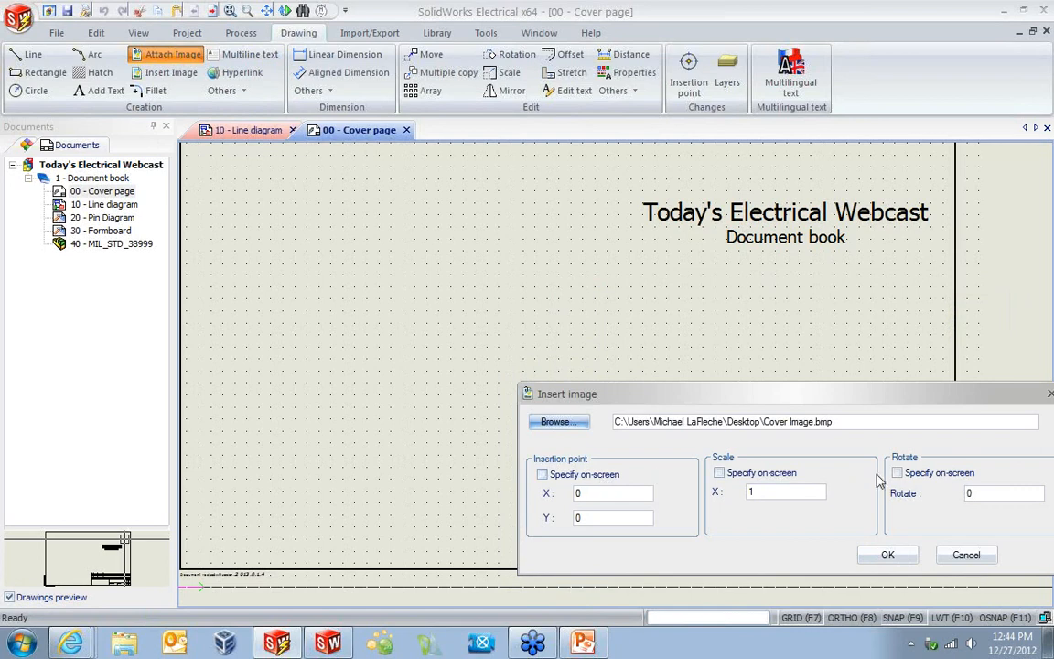
Try to change the image's scale, and insert the image at X 0, Y 0 with rotation 0.
{"action": "left_click", "coordinate": [776, 475]}
{"action": "left_click", "coordinate": [765, 482]}
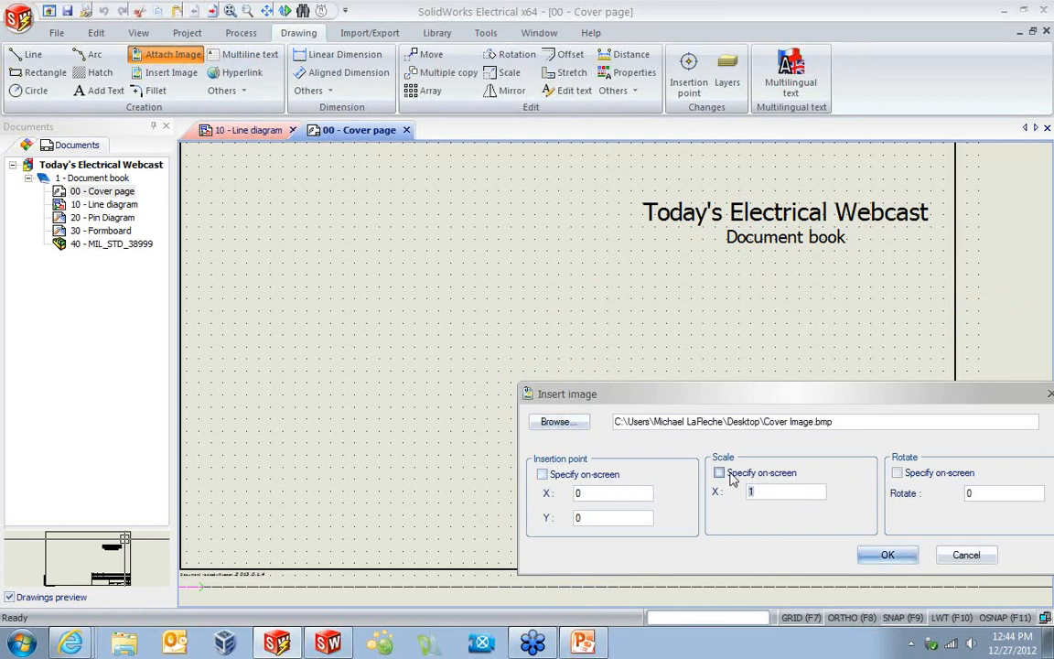
{"action": "key", "text": "BackSpace"}
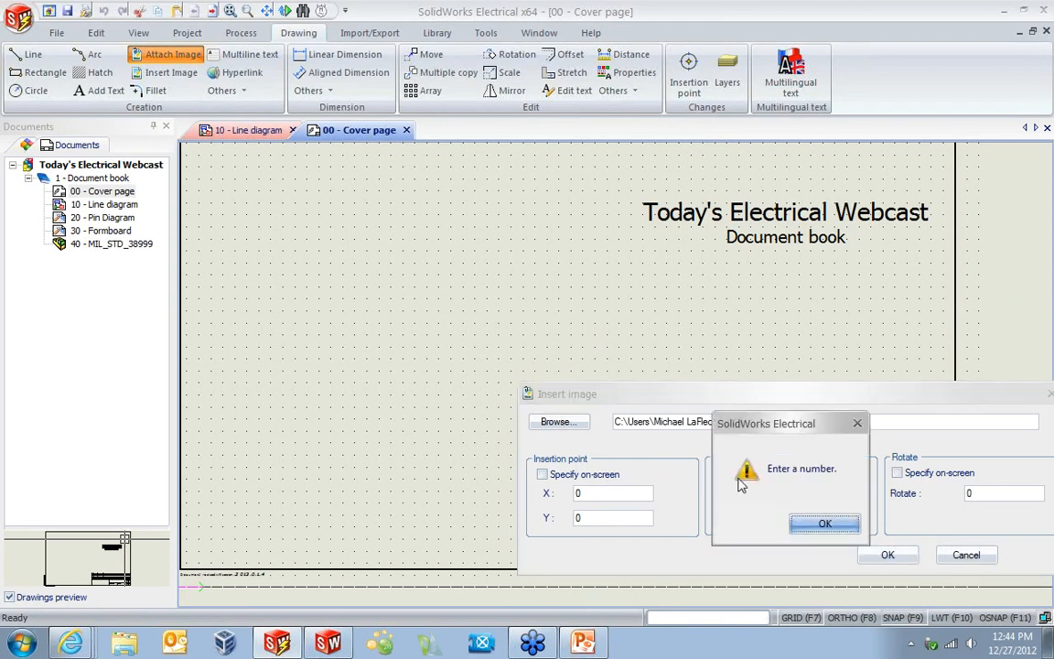
{"action": "left_click", "coordinate": [825, 523]}
{"action": "type", "text": "01"}
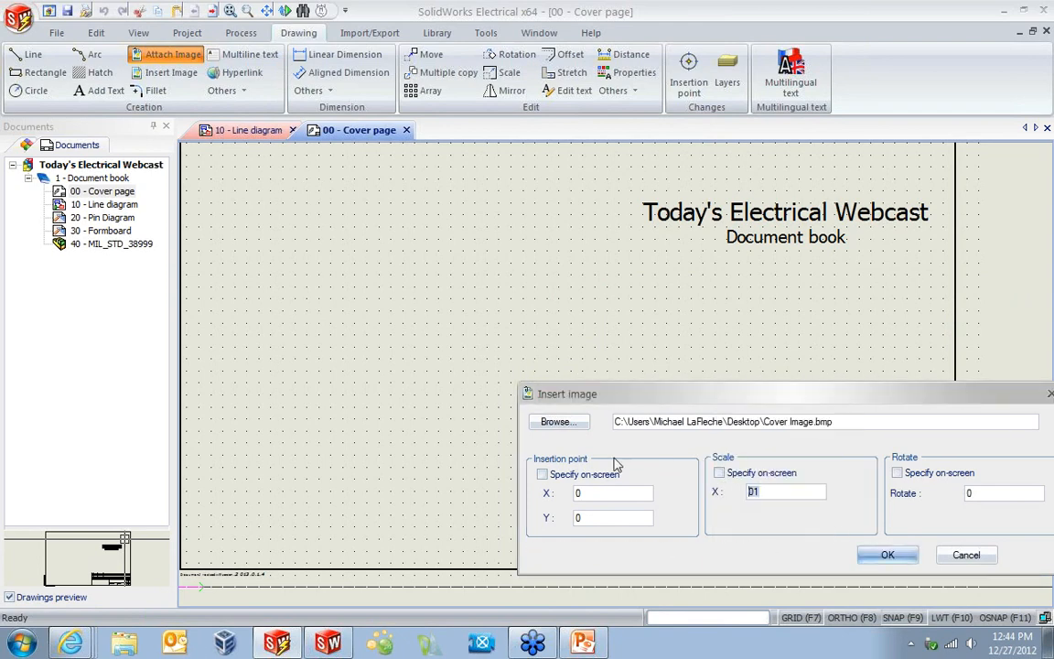
{"action": "key", "text": "BackSpace"}
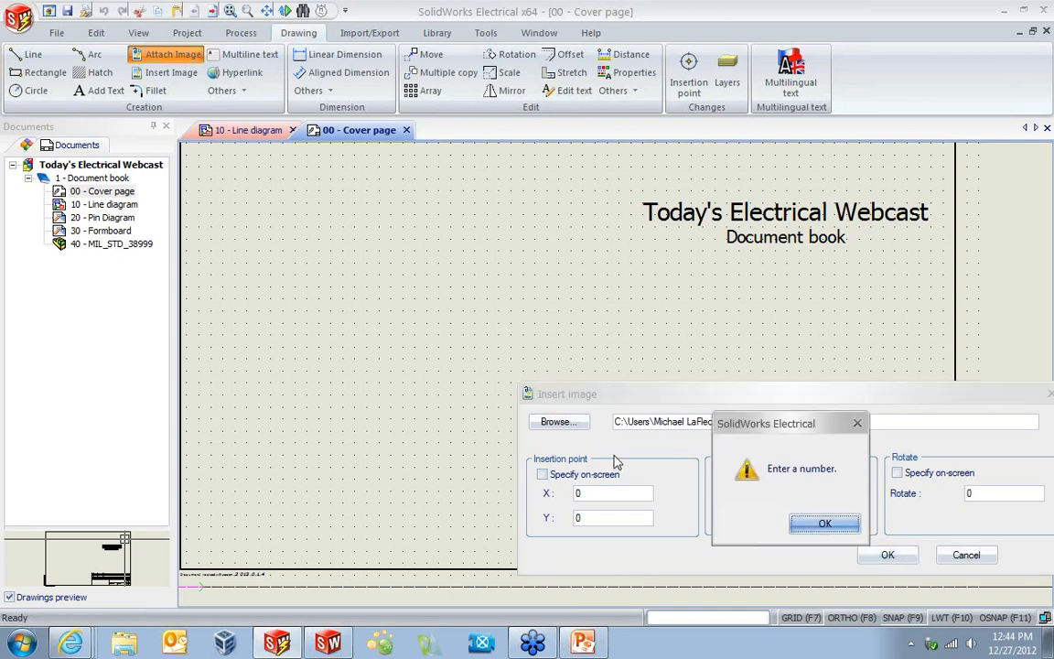
{"action": "left_click", "coordinate": [816, 523]}
{"action": "left_click", "coordinate": [720, 473]}
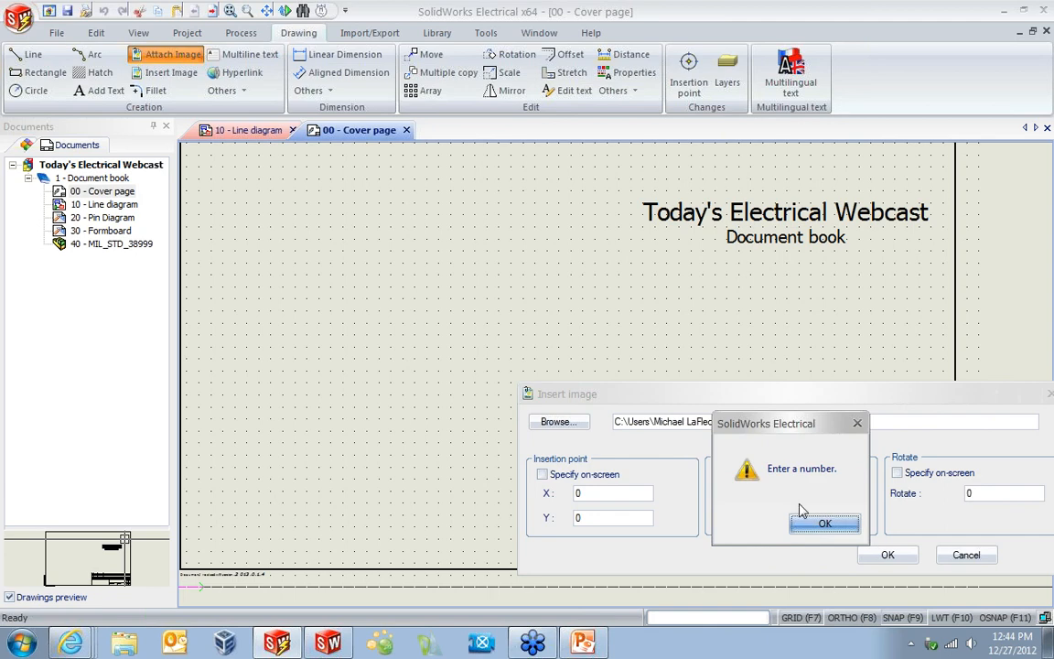
{"action": "left_click", "coordinate": [803, 518]}
{"action": "left_click", "coordinate": [735, 471]}
{"action": "left_click", "coordinate": [831, 523]}
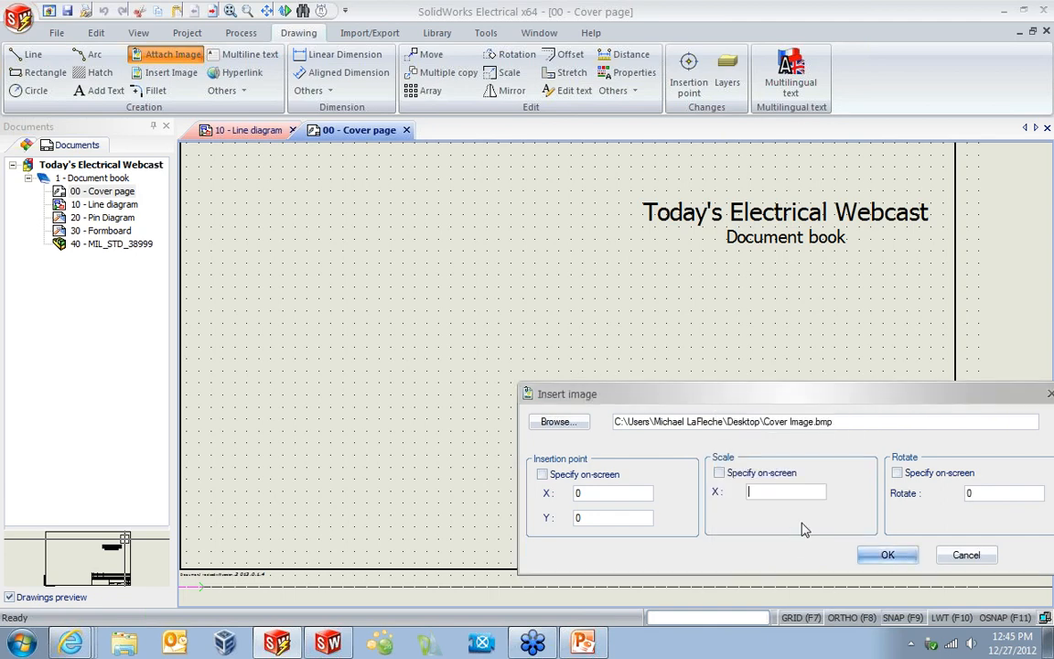
{"action": "left_click", "coordinate": [876, 550]}
{"action": "left_click", "coordinate": [825, 522]}
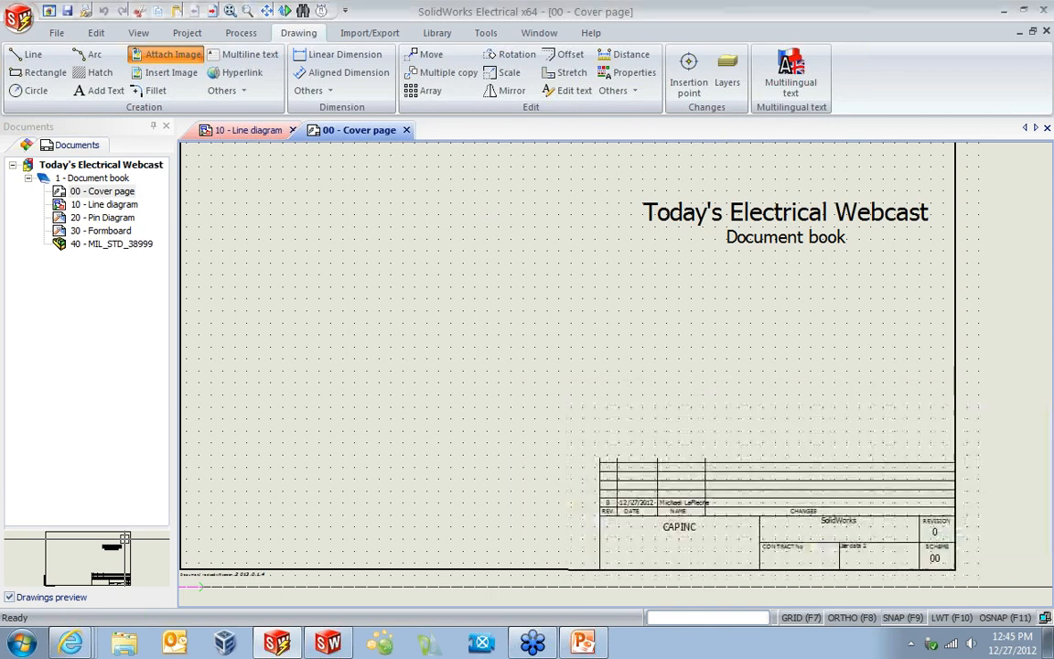
Shrink the inserted cable image towards its lower-right corner in two passes to suit the cover page.
{"action": "scroll", "coordinate": [369, 297], "scroll_direction": "down", "scroll_amount": 5}
{"action": "scroll", "coordinate": [613, 132], "scroll_direction": "down", "scroll_amount": 4}
{"action": "middle_click", "coordinate": [614, 232]}
{"action": "middle_click", "coordinate": [615, 234]}
{"action": "scroll", "coordinate": [400, 223], "scroll_direction": "down", "scroll_amount": 3}
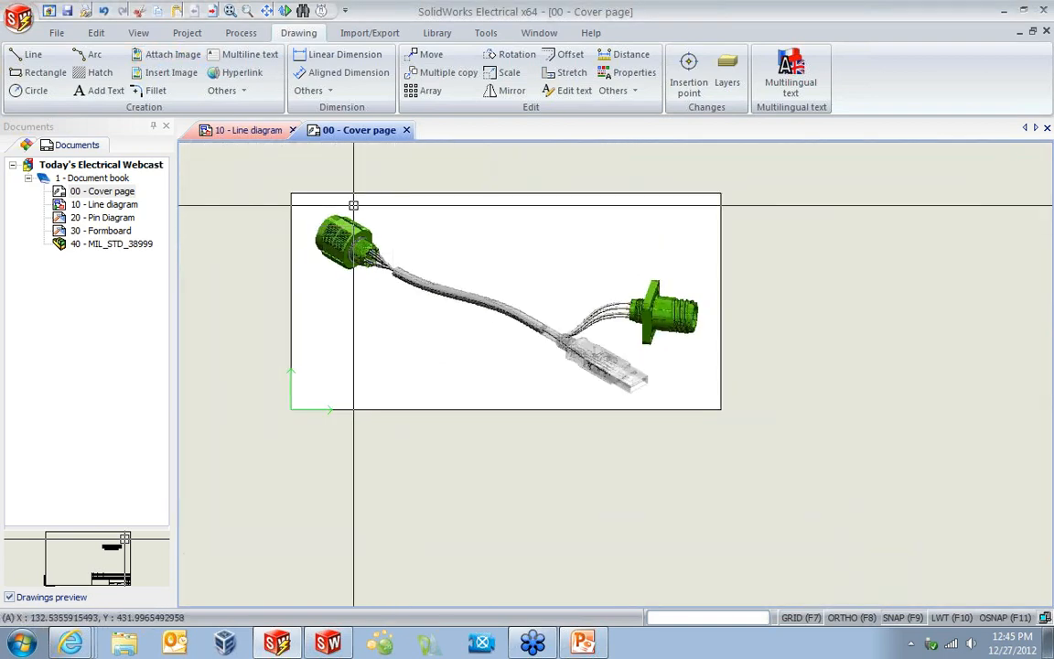
{"action": "left_click", "coordinate": [288, 189]}
{"action": "left_click", "coordinate": [290, 192]}
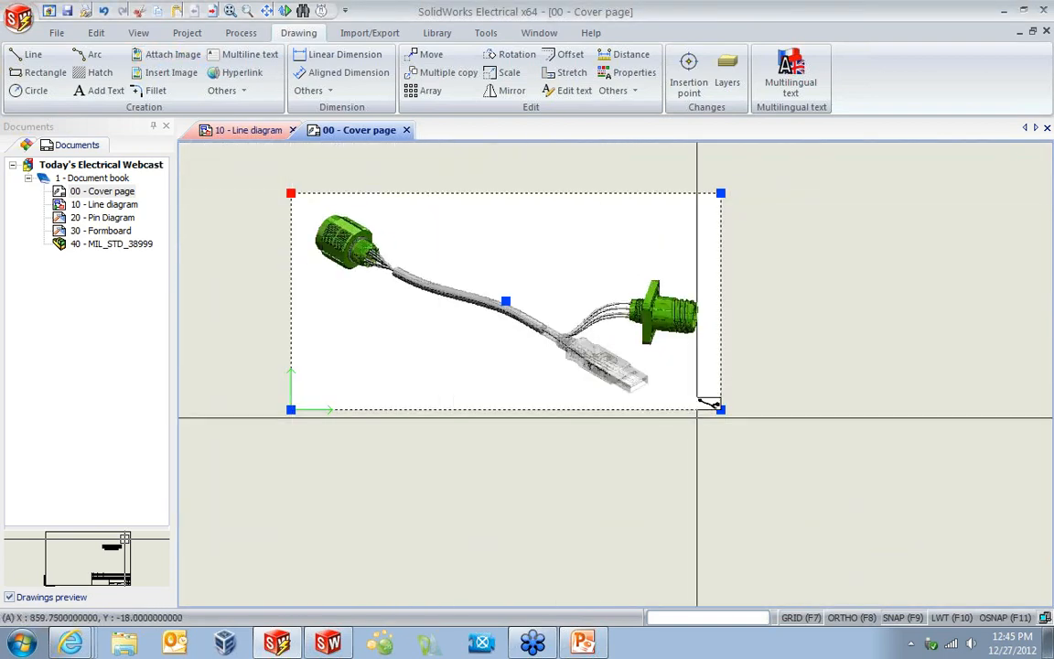
{"action": "left_click", "coordinate": [695, 394]}
{"action": "left_click", "coordinate": [708, 403]}
{"action": "scroll", "coordinate": [275, 316], "scroll_direction": "up", "scroll_amount": 9}
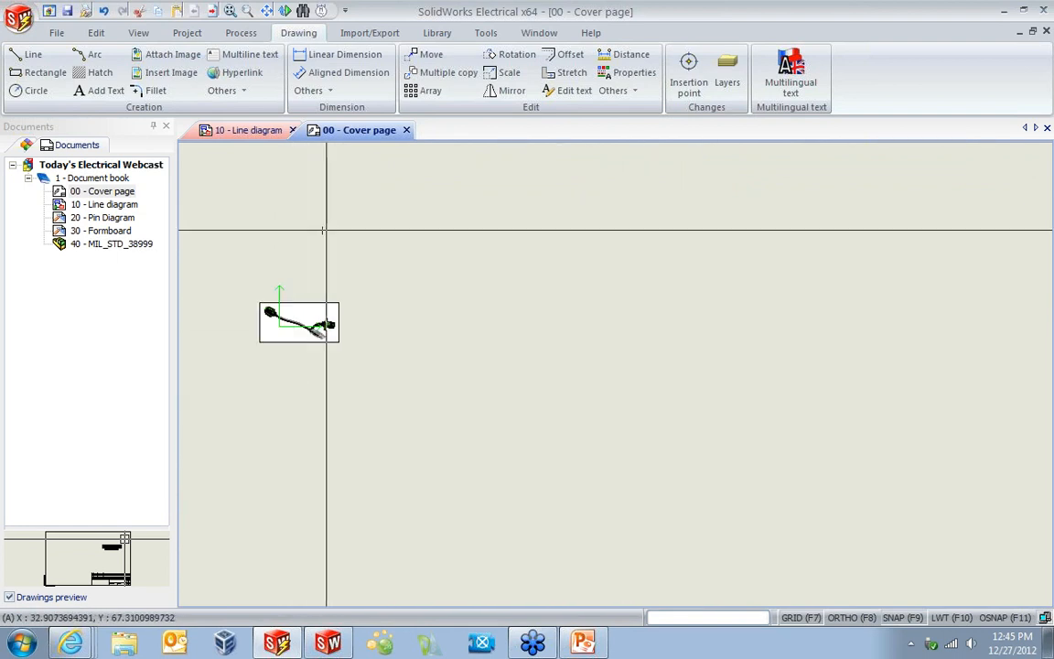
{"action": "left_click", "coordinate": [270, 309]}
{"action": "left_click", "coordinate": [228, 309]}
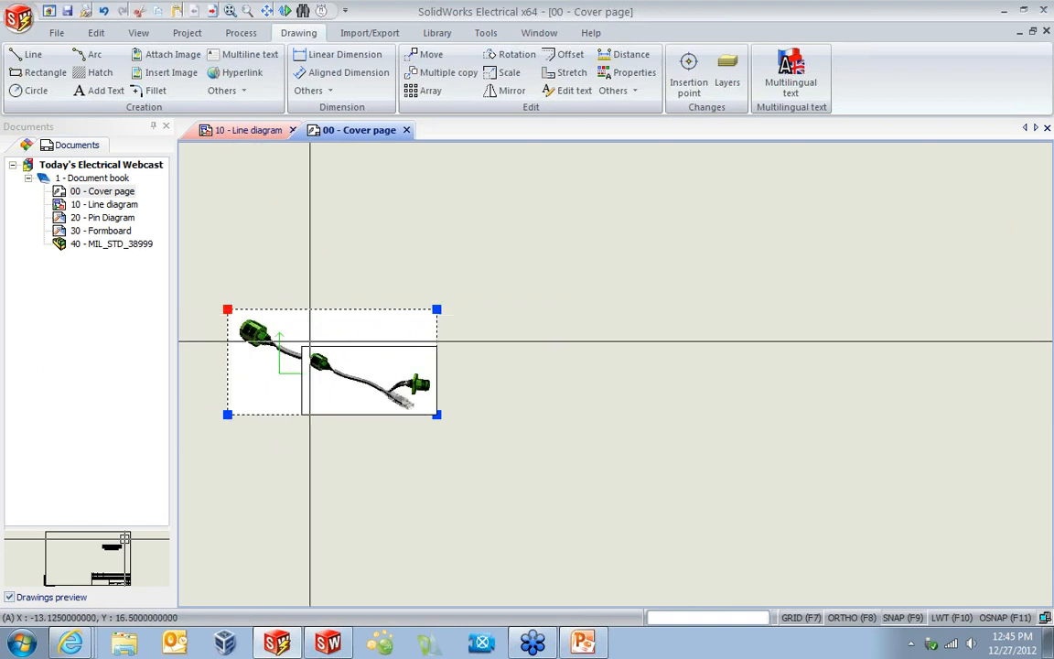
Move the shrunken cable image by its centre into the upper-left area of the cover page frame.
{"action": "scroll", "coordinate": [413, 398], "scroll_direction": "down", "scroll_amount": 4}
{"action": "scroll", "coordinate": [421, 398], "scroll_direction": "up", "scroll_amount": 2}
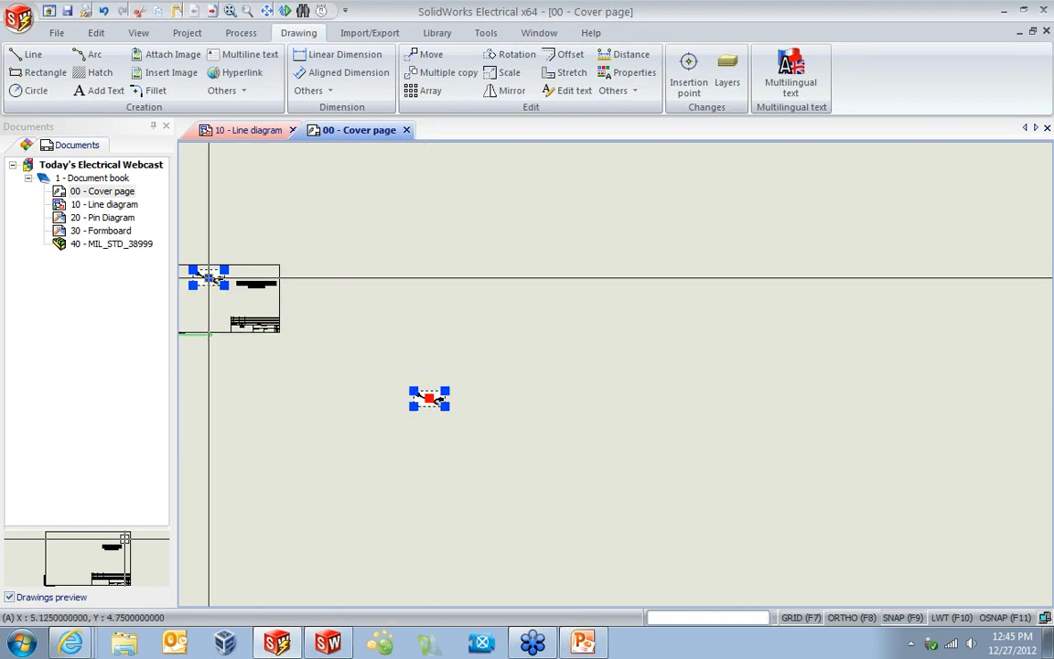
{"action": "left_click", "coordinate": [206, 276]}
{"action": "scroll", "coordinate": [199, 306], "scroll_direction": "up", "scroll_amount": 1}
{"action": "middle_click", "coordinate": [704, 327]}
{"action": "middle_click", "coordinate": [704, 328]}
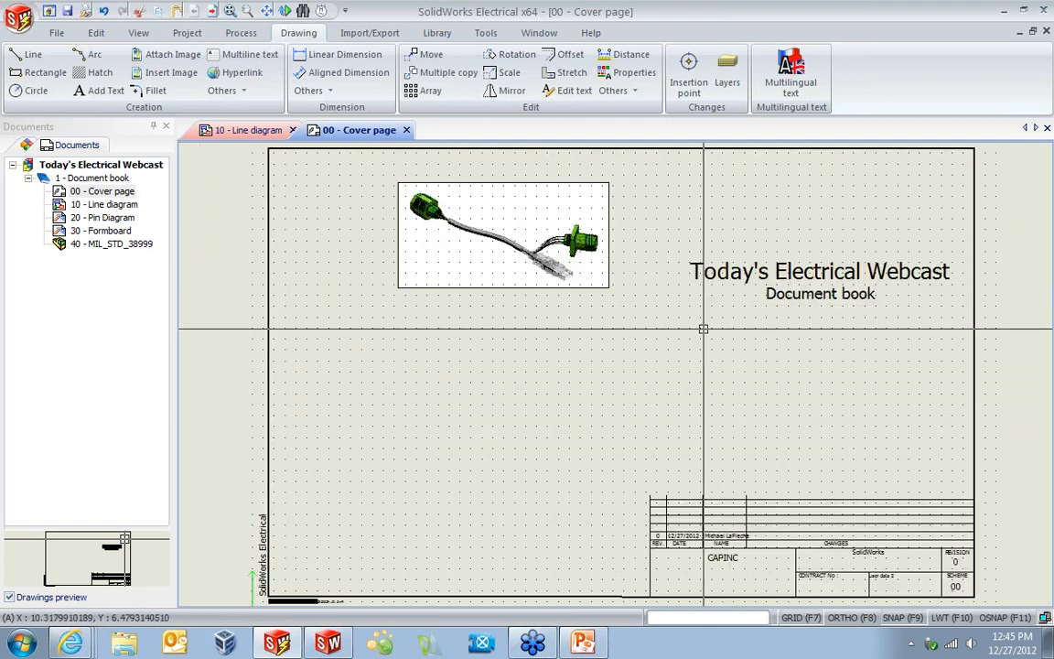
Enlarge the cable image by pulling its lower-left corner out close to the cover page's left border.
{"action": "left_click", "coordinate": [398, 288]}
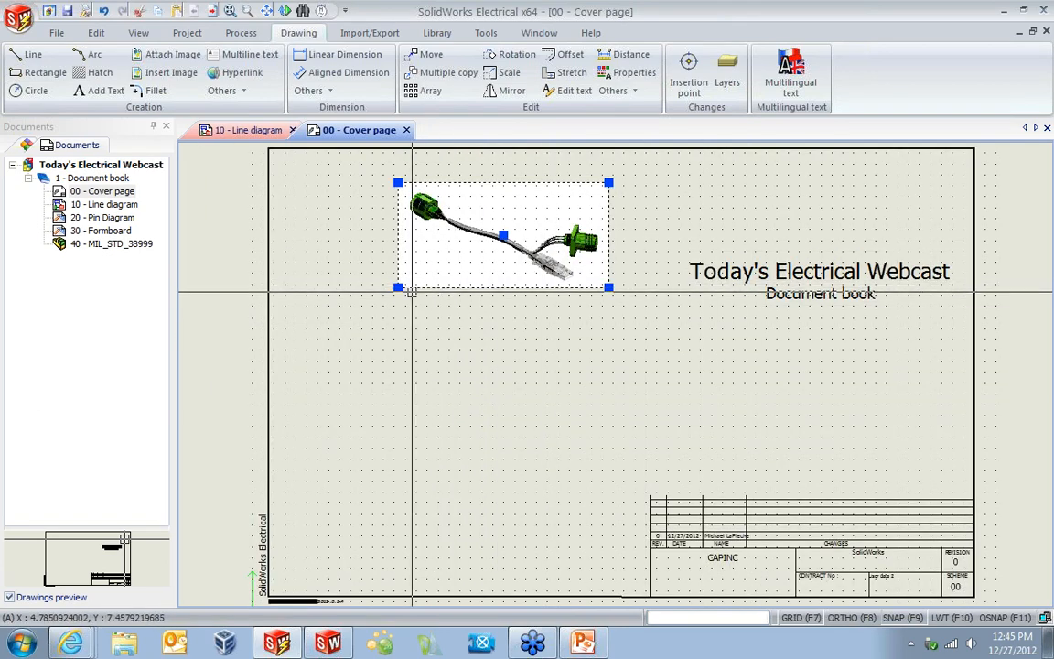
{"action": "left_click", "coordinate": [399, 287]}
{"action": "left_click", "coordinate": [302, 337]}
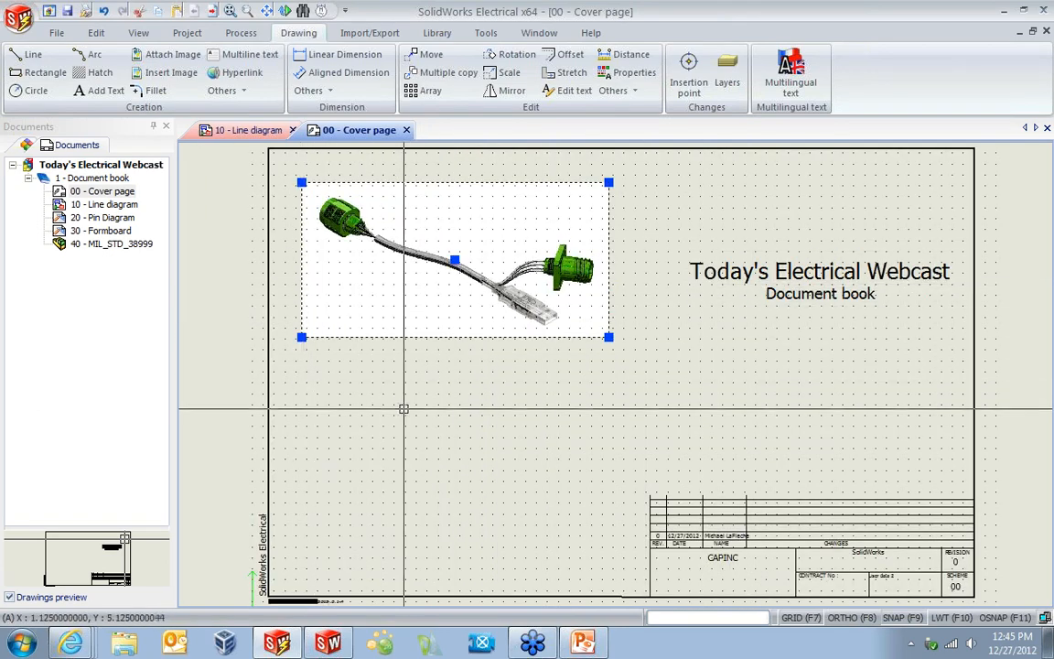
Open the 10 - Line diagram, examine the cable and stub lengths in the P1 connection table, and return to SolidWorks.
{"action": "double_click", "coordinate": [99, 205]}
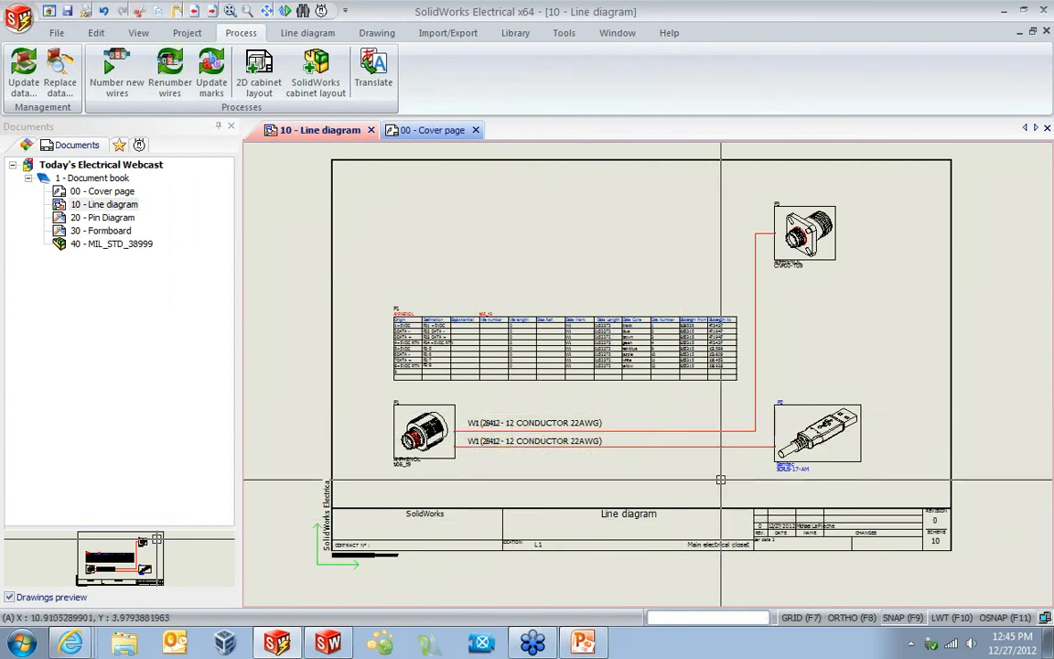
{"action": "scroll", "coordinate": [768, 327], "scroll_direction": "up", "scroll_amount": 3}
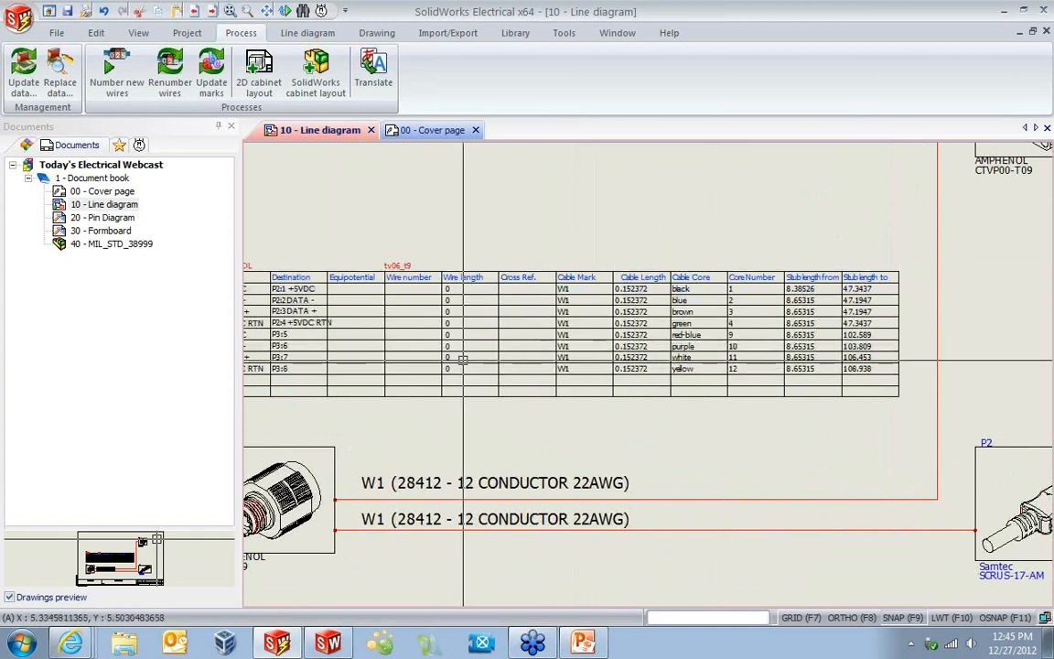
{"action": "left_click", "coordinate": [327, 642]}
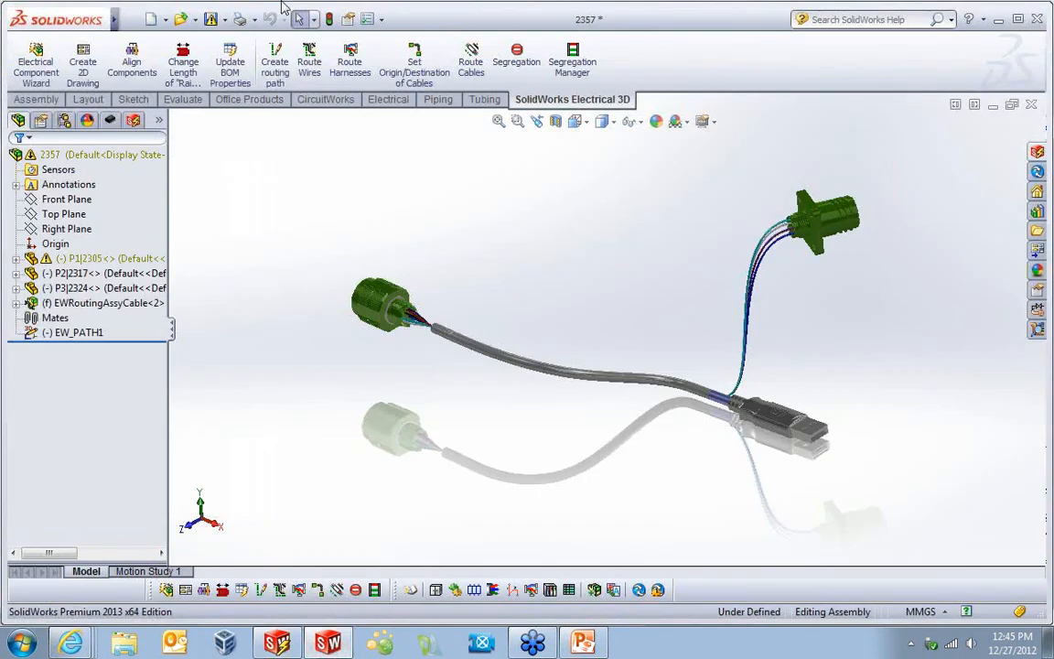
Update the wires/cables length of the routed cable to the project database, running the update twice.
{"action": "mouse_move", "coordinate": [43, 26]}
{"action": "left_click", "coordinate": [373, 19]}
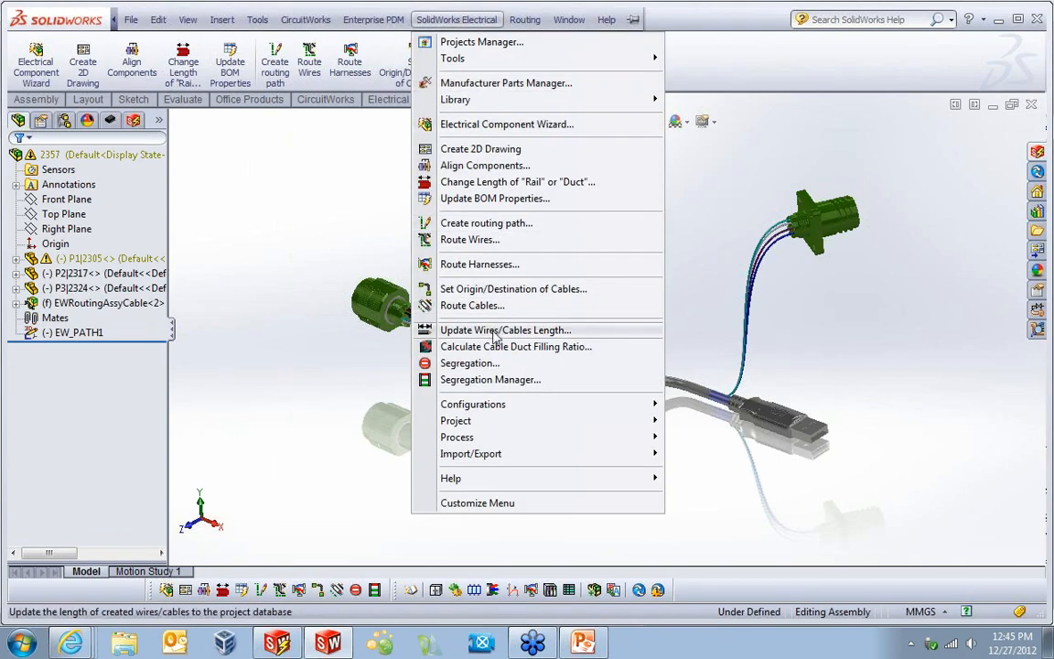
{"action": "left_click", "coordinate": [494, 337]}
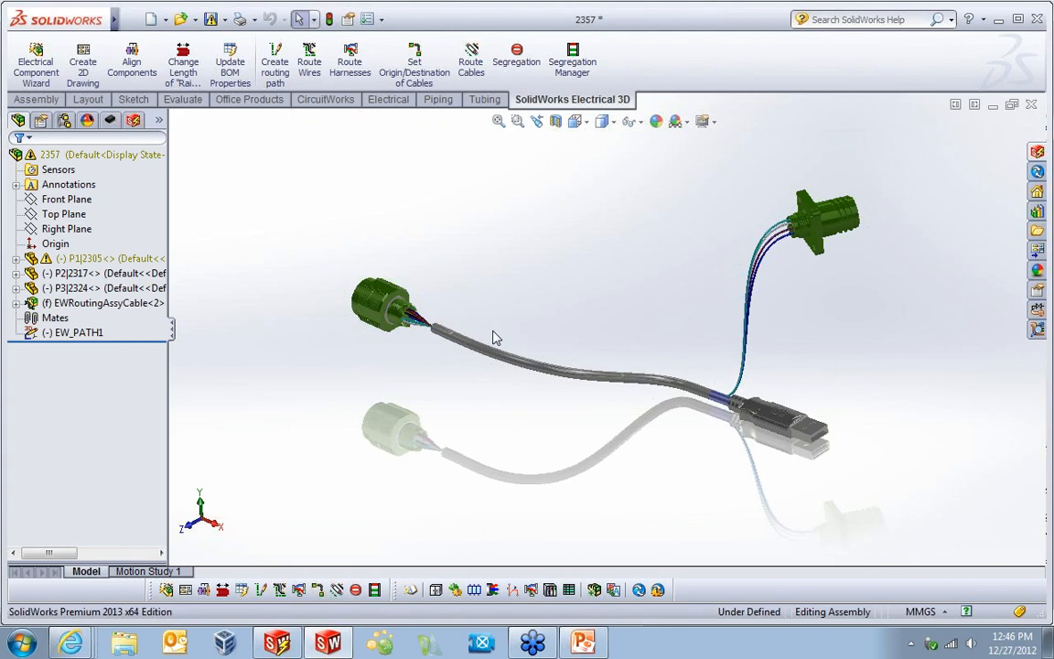
{"action": "mouse_move", "coordinate": [100, 11]}
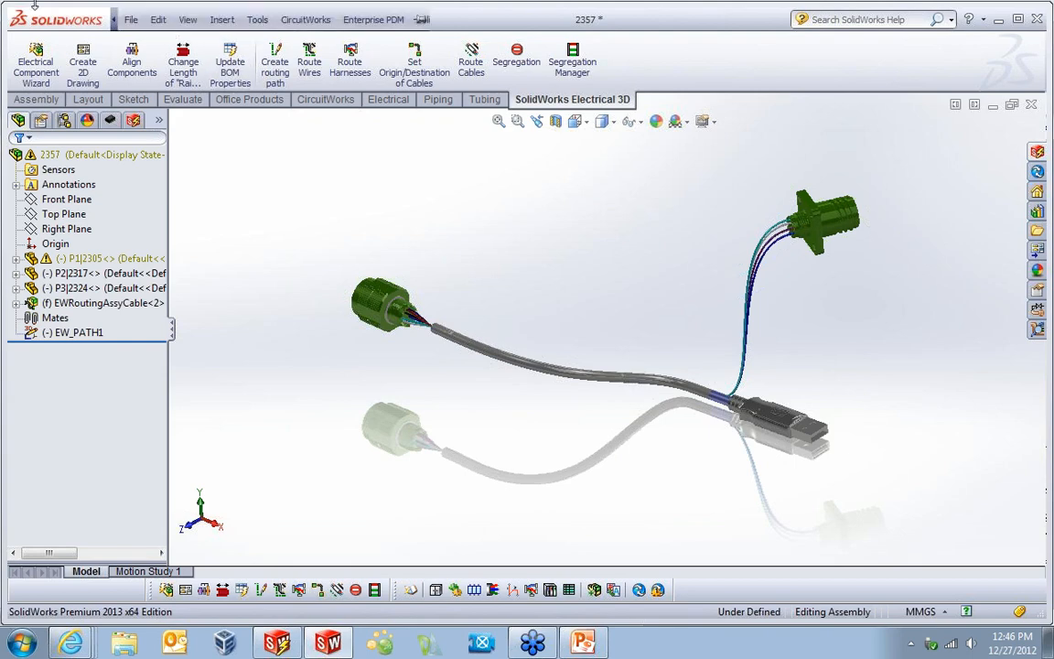
{"action": "mouse_move", "coordinate": [483, 19]}
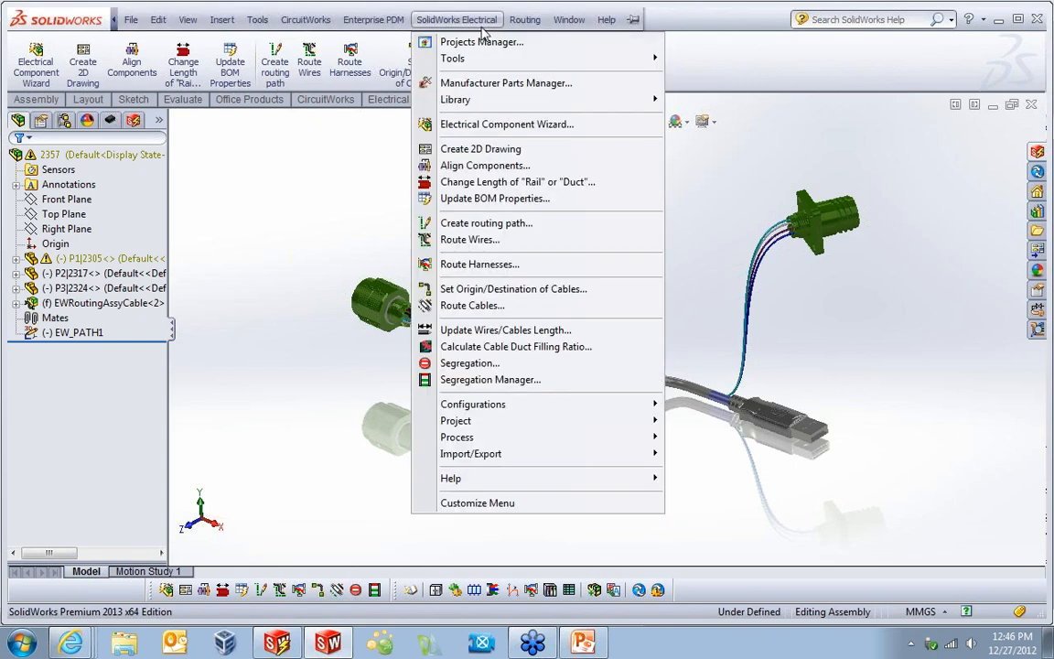
{"action": "left_click", "coordinate": [511, 331]}
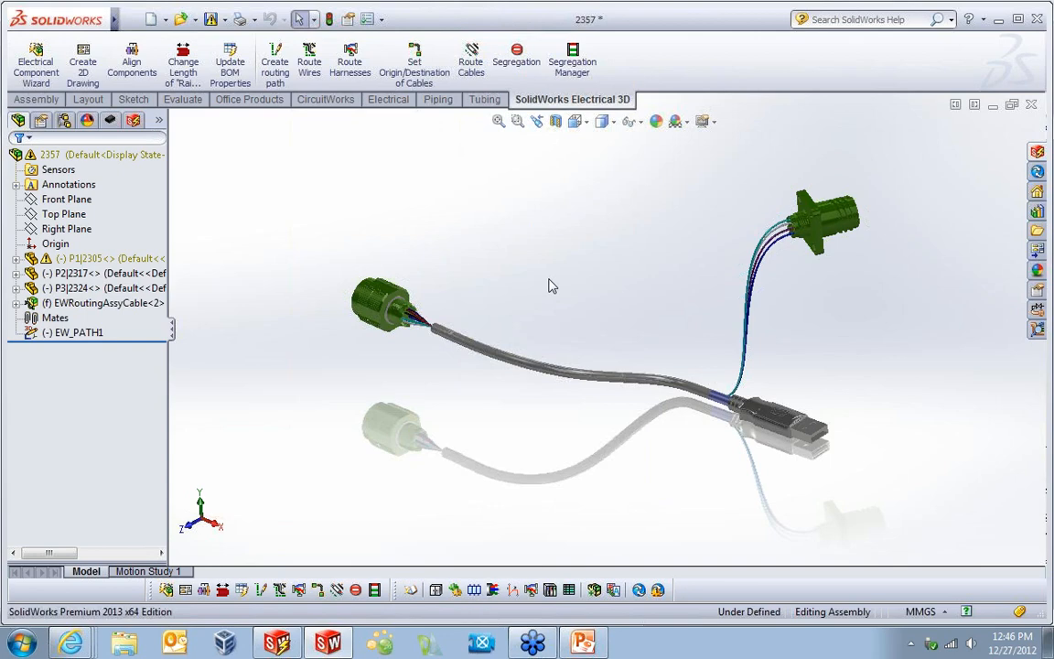
Switch to SolidWorks Electrical and close the open 10 - Line diagram and 00 - Cover page drawings.
{"action": "mouse_move", "coordinate": [321, 646]}
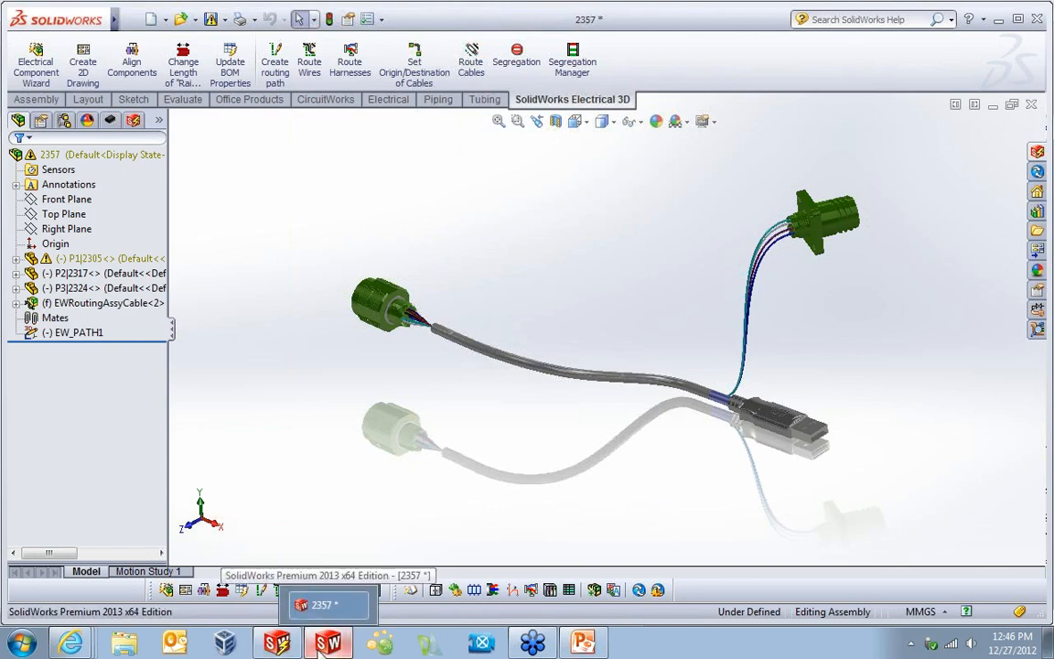
{"action": "left_click", "coordinate": [276, 643]}
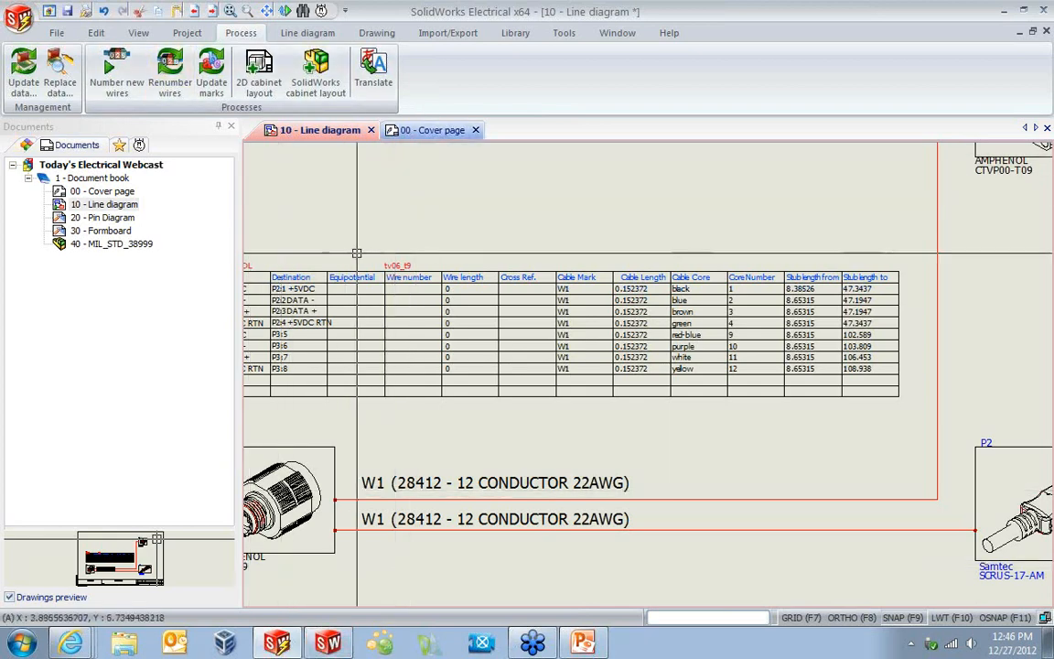
{"action": "scroll", "coordinate": [421, 219], "scroll_direction": "down", "scroll_amount": 1}
{"action": "middle_click_drag", "start_coordinate": [421, 219], "coordinate": [670, 191]}
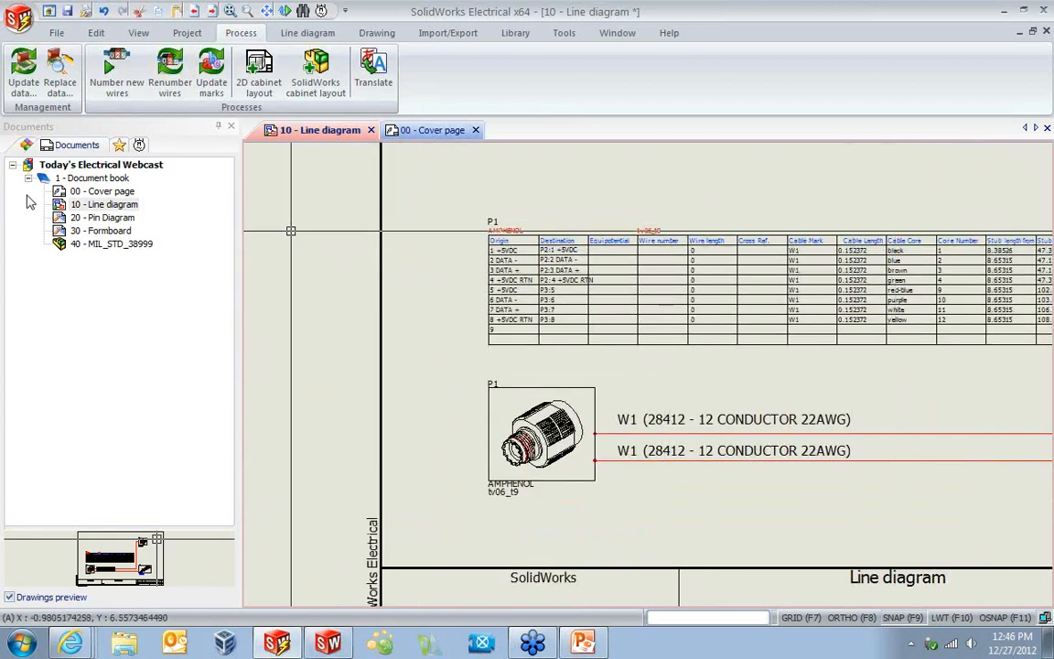
{"action": "left_click", "coordinate": [101, 322]}
{"action": "left_click", "coordinate": [670, 383]}
{"action": "left_click", "coordinate": [420, 130]}
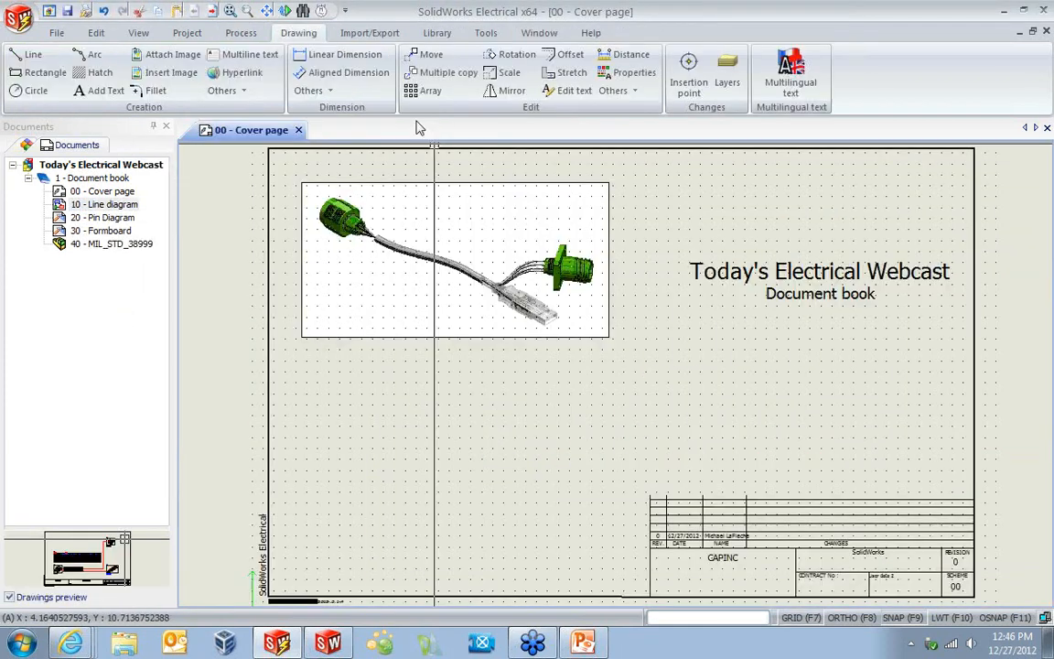
{"action": "left_click", "coordinate": [1048, 128]}
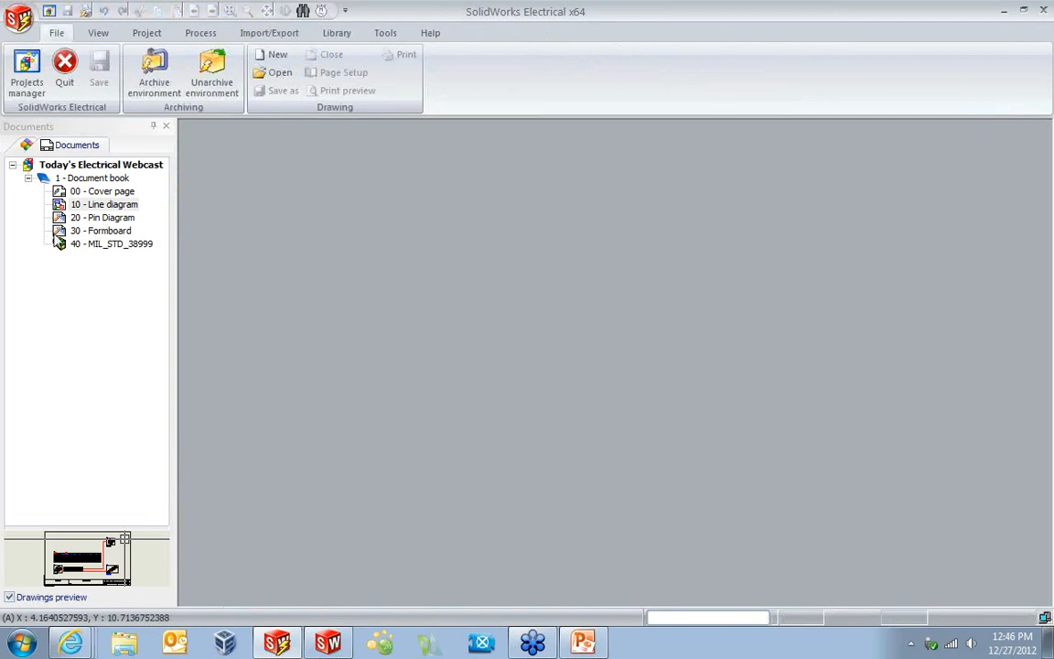
Rebuild the 10 - Line diagram drawing from the database with the plain Rebuild option.
{"action": "right_click", "coordinate": [110, 205]}
{"action": "left_click", "coordinate": [156, 316]}
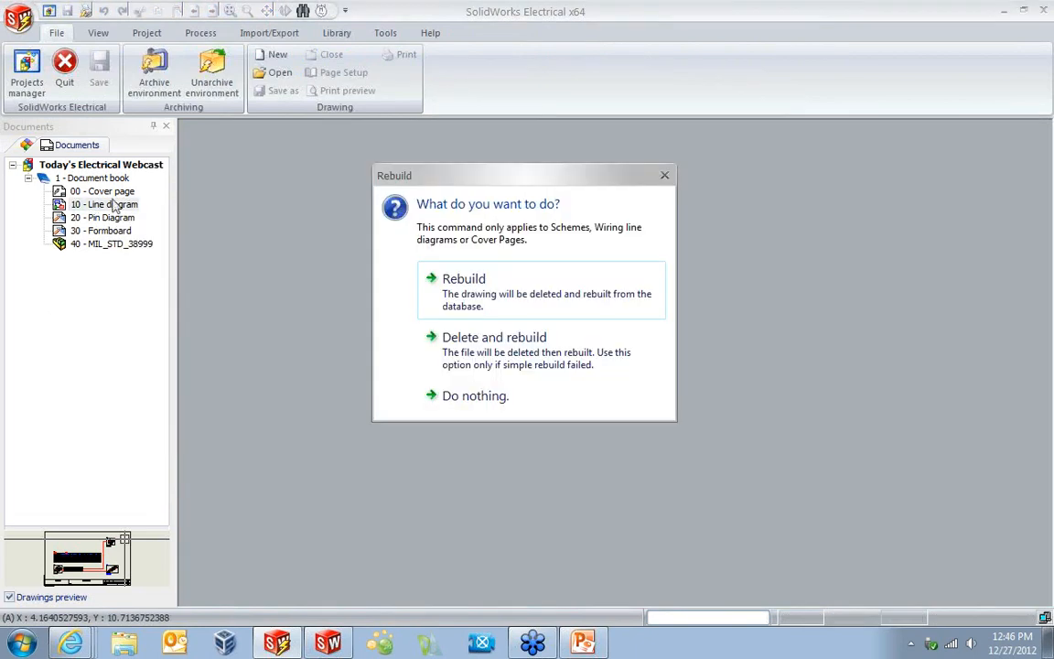
{"action": "left_click", "coordinate": [478, 301]}
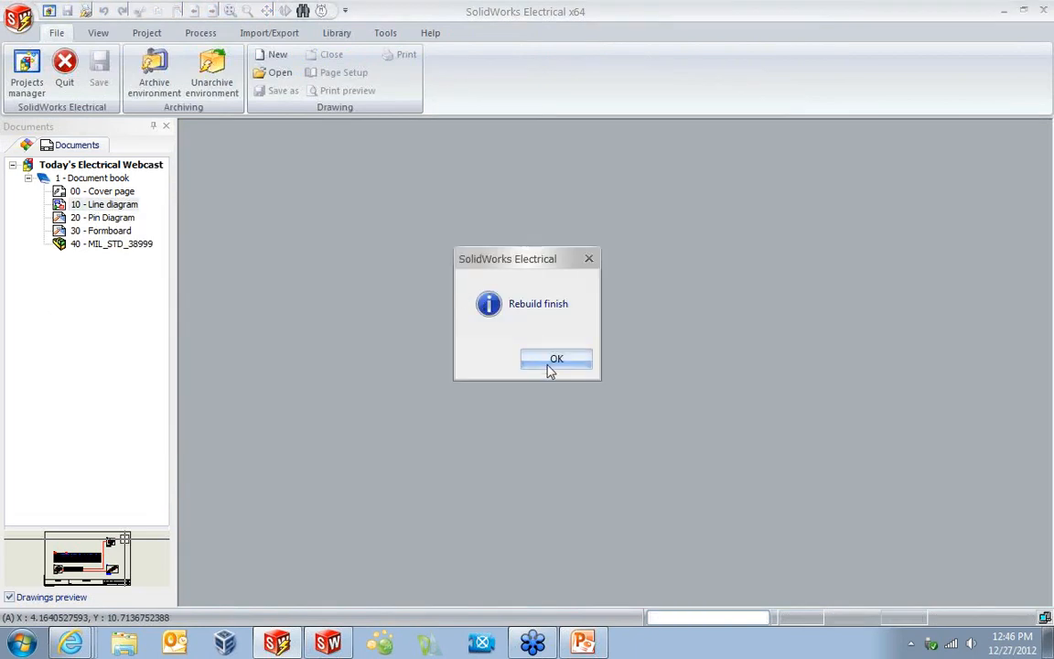
{"action": "left_click", "coordinate": [550, 362]}
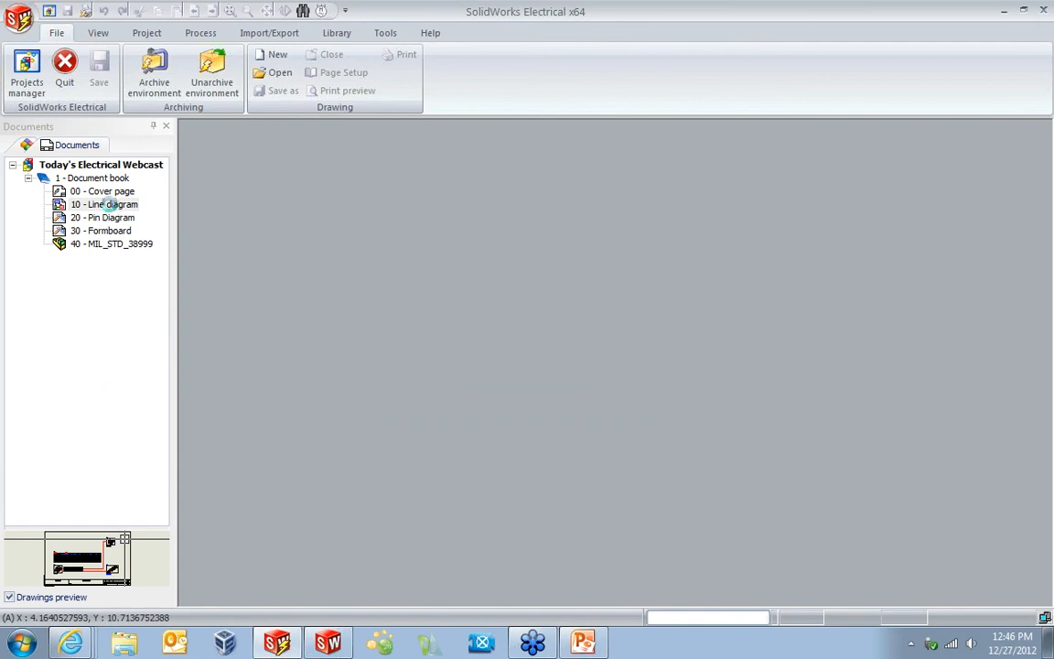
Reopen the 10 - Line diagram and examine the cable length, core and stub length columns of the P1 connection table.
{"action": "double_click", "coordinate": [108, 206]}
{"action": "middle_click_drag", "start_coordinate": [756, 211], "coordinate": [521, 212]}
{"action": "scroll", "coordinate": [635, 271], "scroll_direction": "up", "scroll_amount": 3}
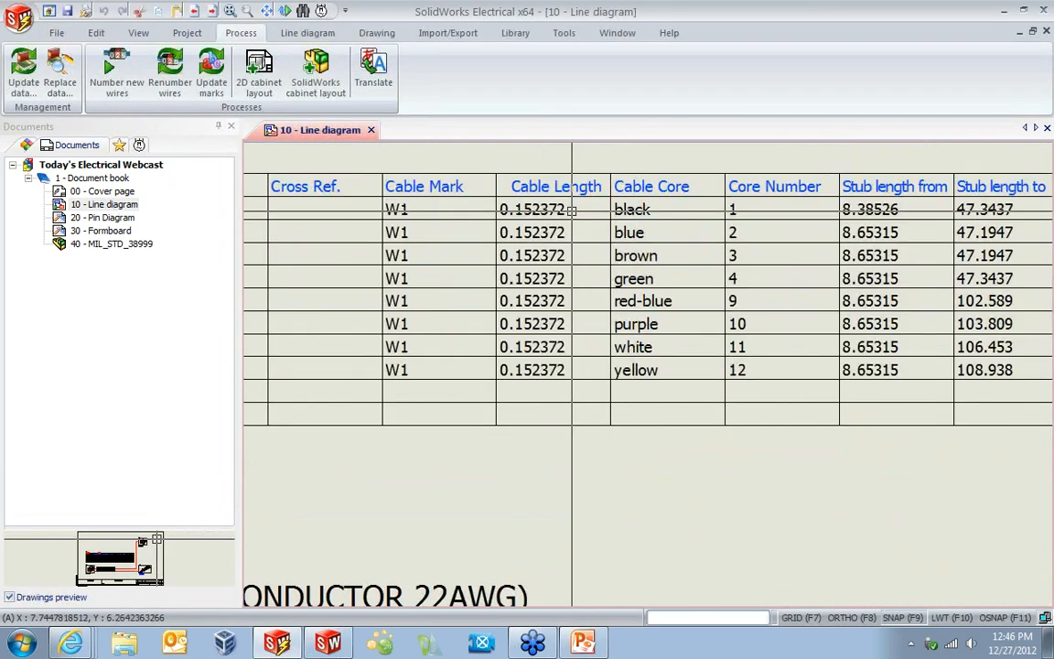
{"action": "middle_click_drag", "start_coordinate": [861, 319], "coordinate": [907, 329]}
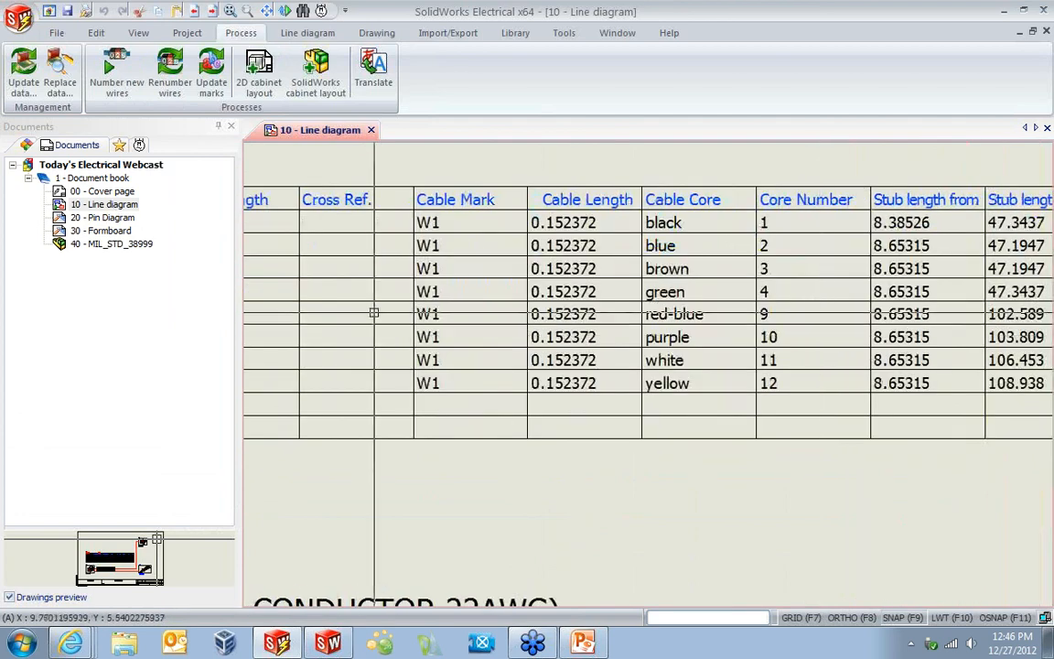
{"action": "middle_click_drag", "start_coordinate": [374, 308], "coordinate": [294, 287]}
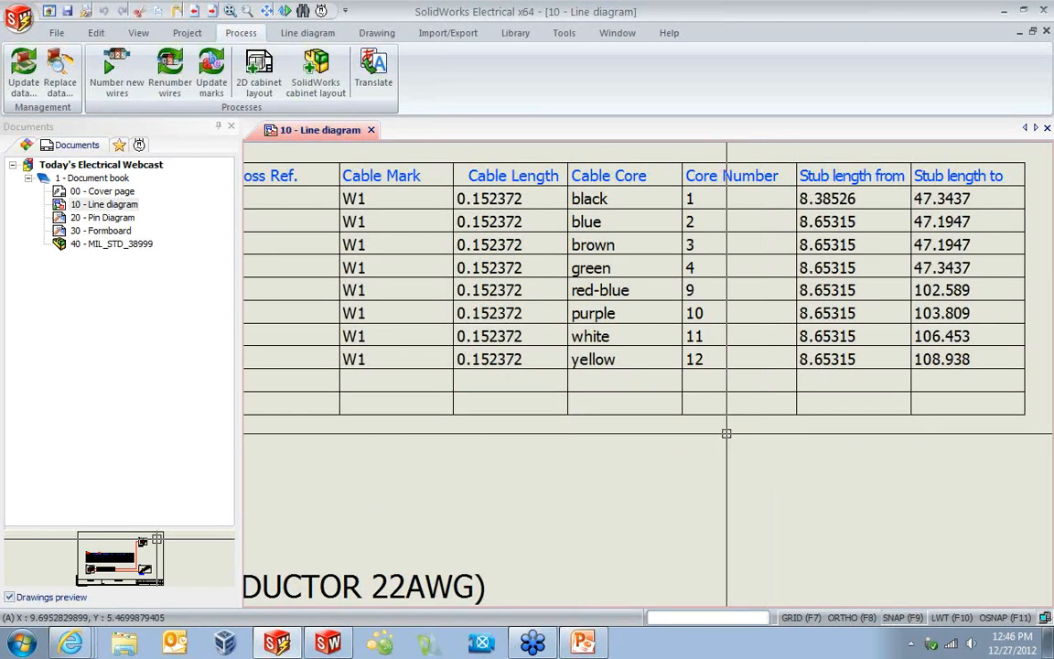
{"action": "middle_click", "coordinate": [675, 408]}
{"action": "middle_click", "coordinate": [676, 408]}
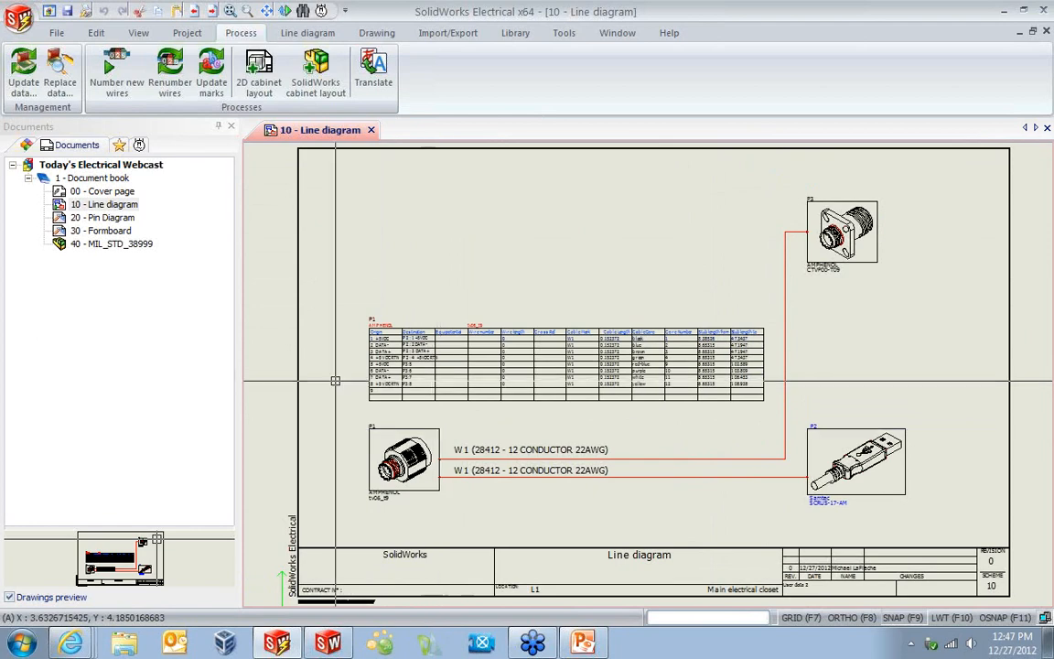
Open the 20 - Pin Diagram and place a Connector Male, 12 circuits symbol in the upper-left area of the sheet.
{"action": "double_click", "coordinate": [96, 218]}
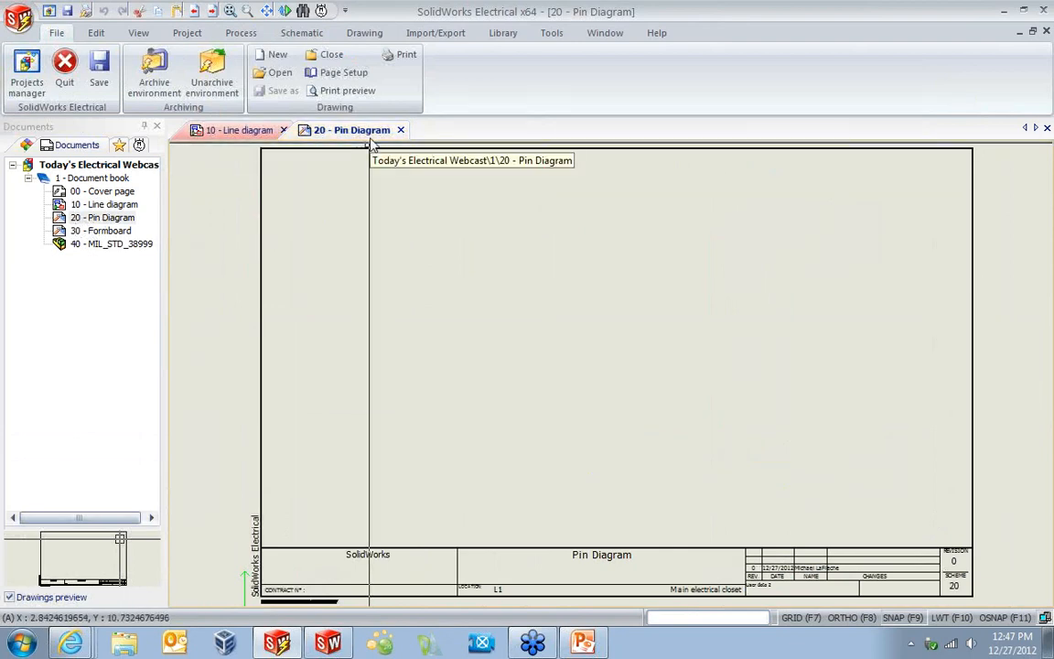
{"action": "left_click", "coordinate": [301, 33]}
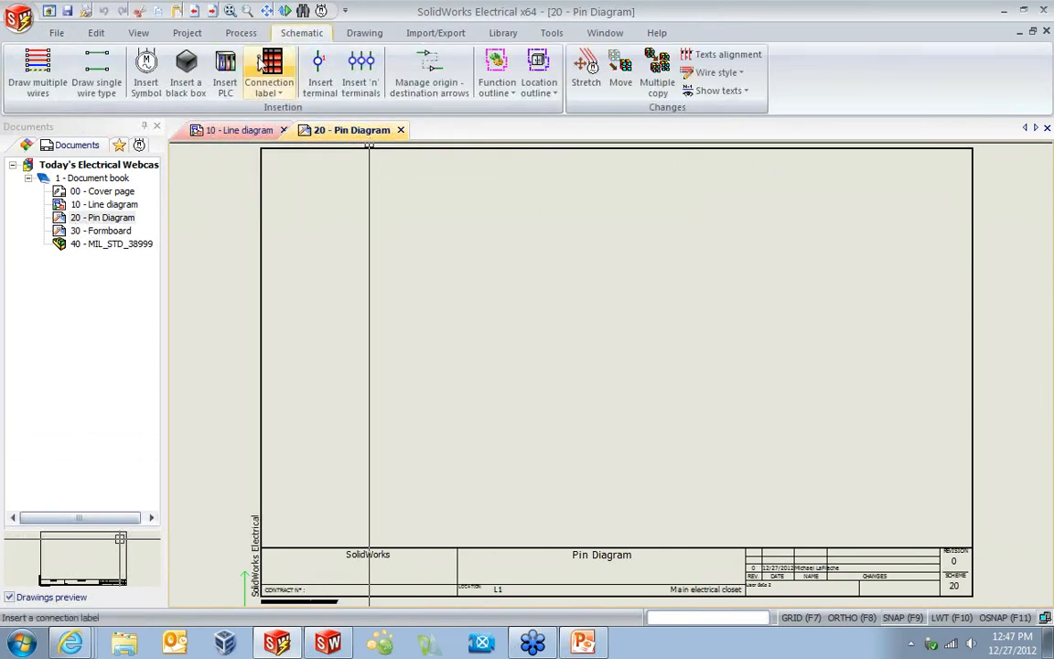
{"action": "left_click", "coordinate": [146, 82]}
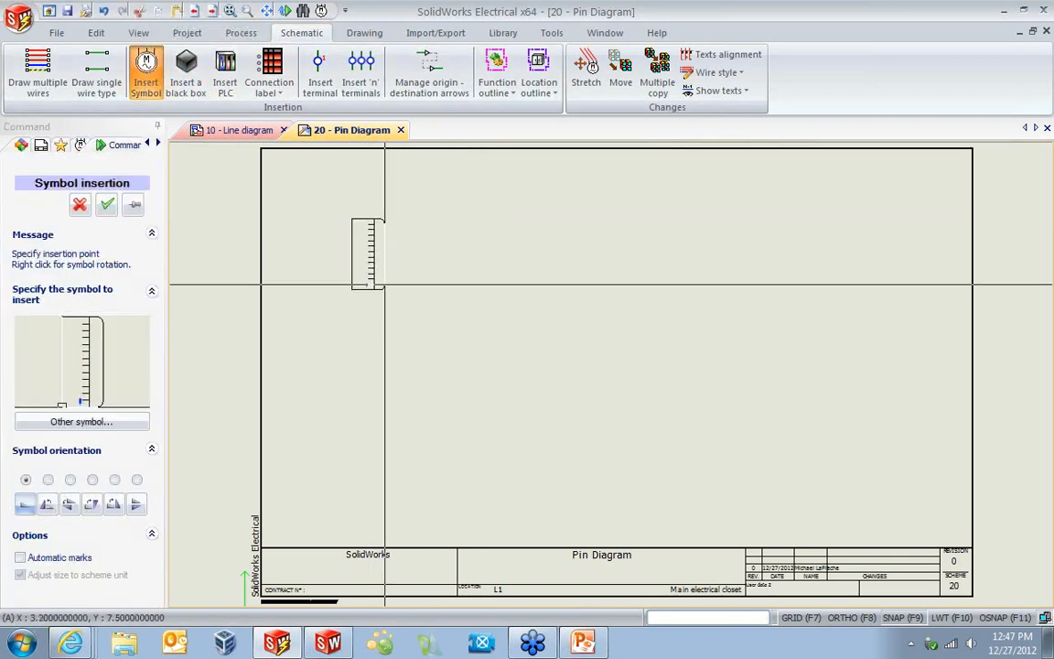
{"action": "left_click", "coordinate": [110, 422]}
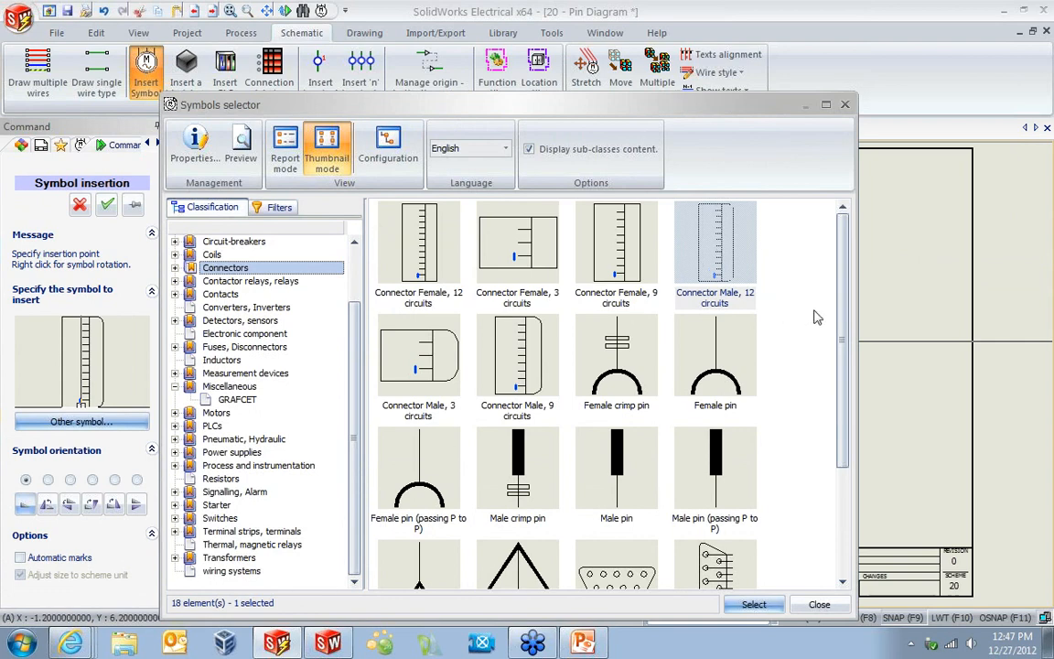
{"action": "mouse_move", "coordinate": [842, 301]}
{"action": "left_mouse_down"}
{"action": "mouse_move", "coordinate": [841, 408]}
{"action": "mouse_move", "coordinate": [842, 302]}
{"action": "left_mouse_up"}
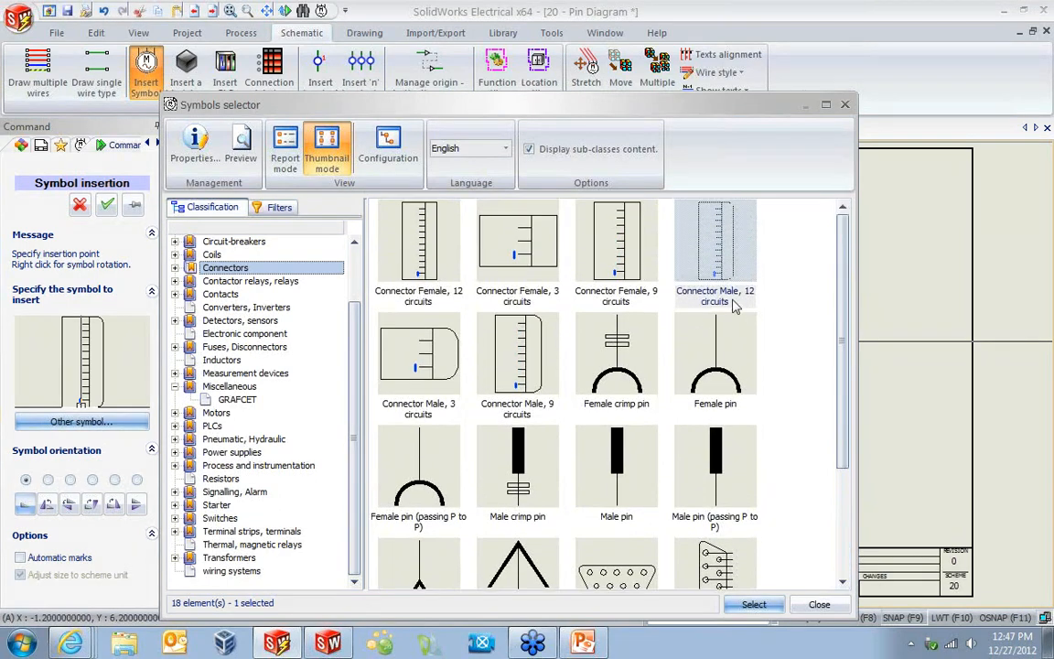
{"action": "double_click", "coordinate": [721, 254]}
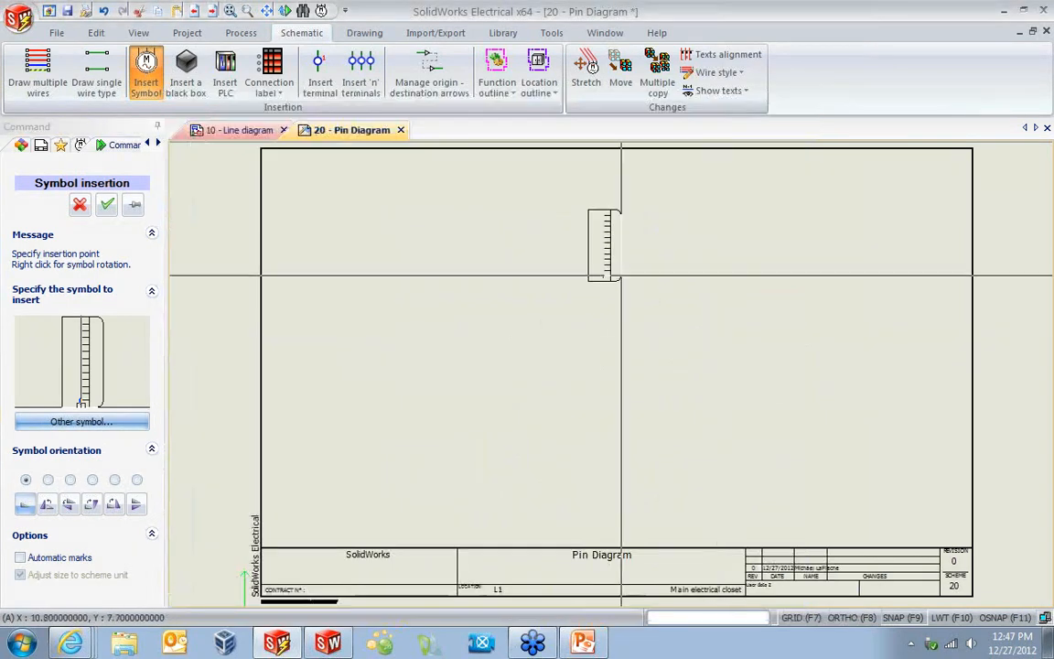
{"action": "left_click", "coordinate": [407, 306]}
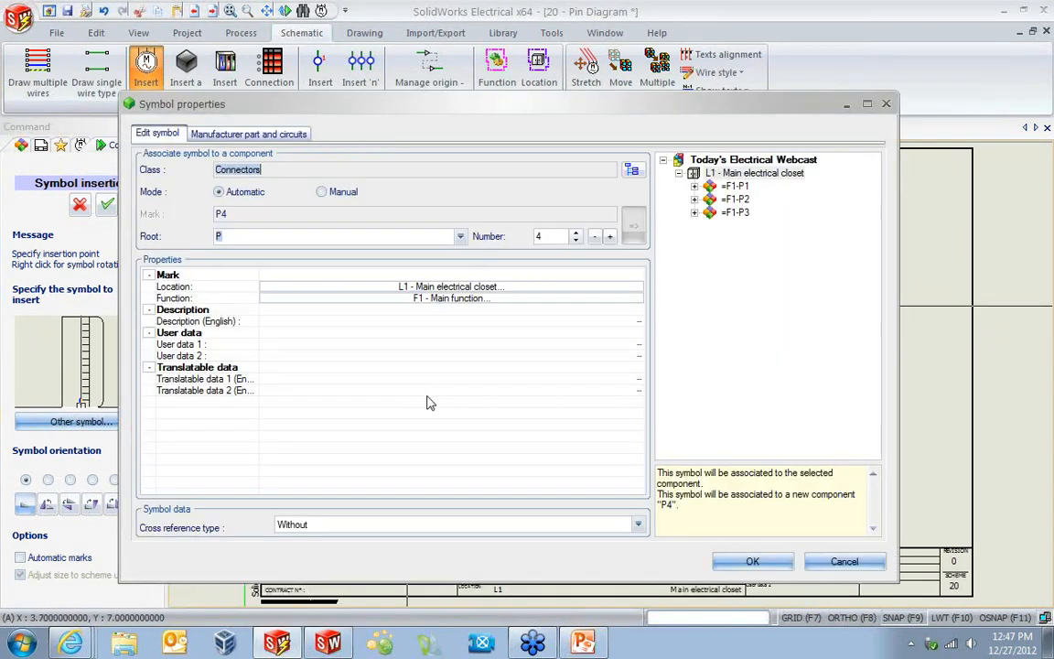
Associate the placed connector symbol with the existing component =F1-P1.
{"action": "left_click", "coordinate": [737, 187]}
{"action": "left_click", "coordinate": [695, 187]}
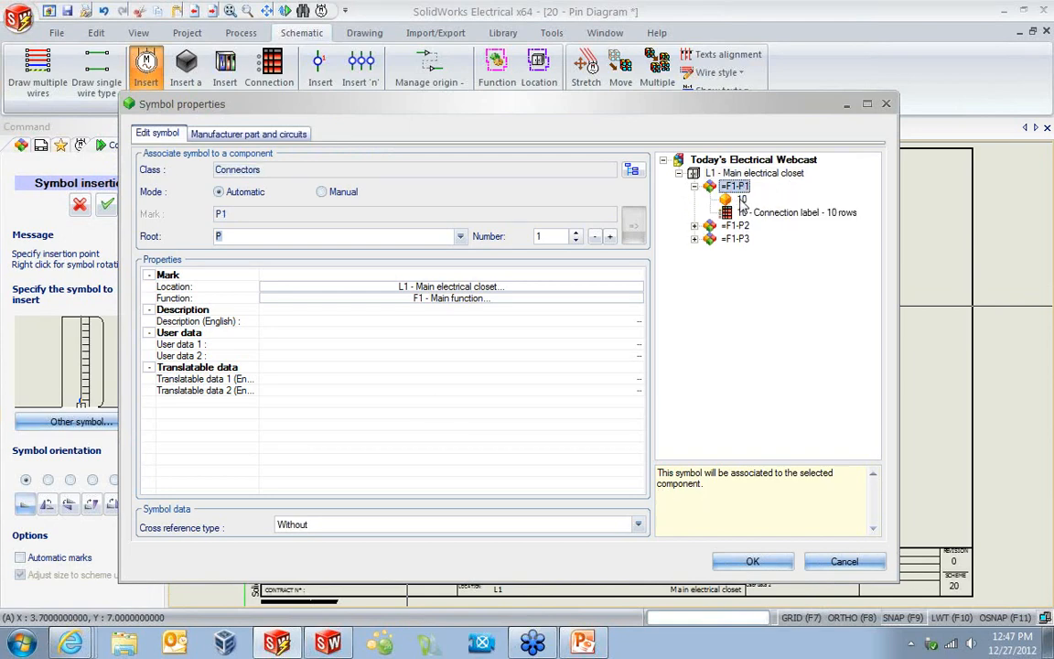
{"action": "left_click", "coordinate": [742, 201]}
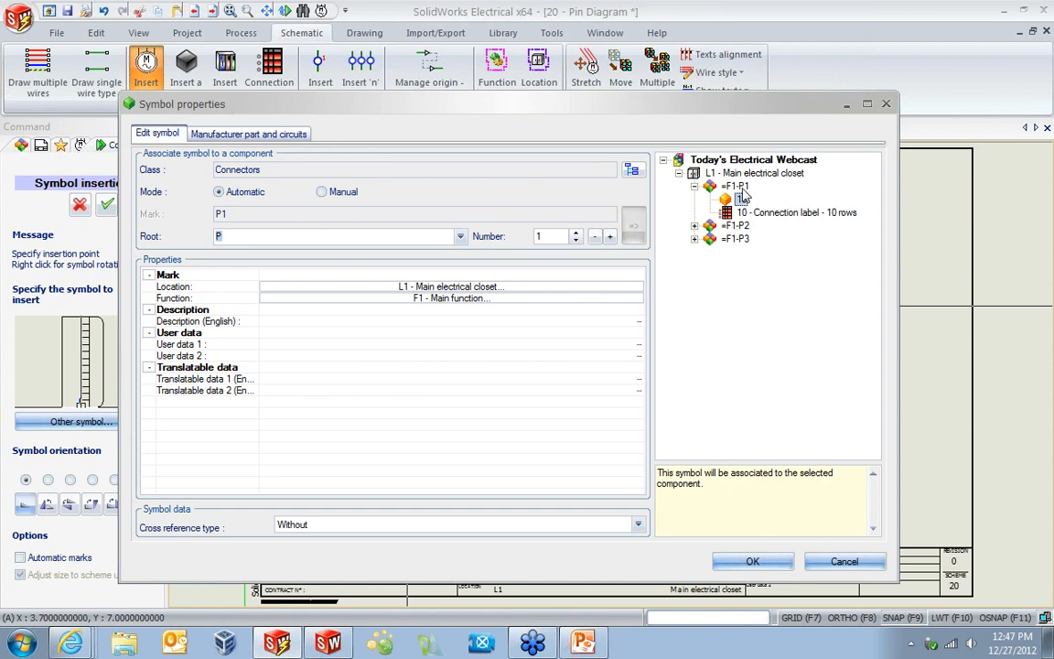
{"action": "left_click", "coordinate": [752, 562]}
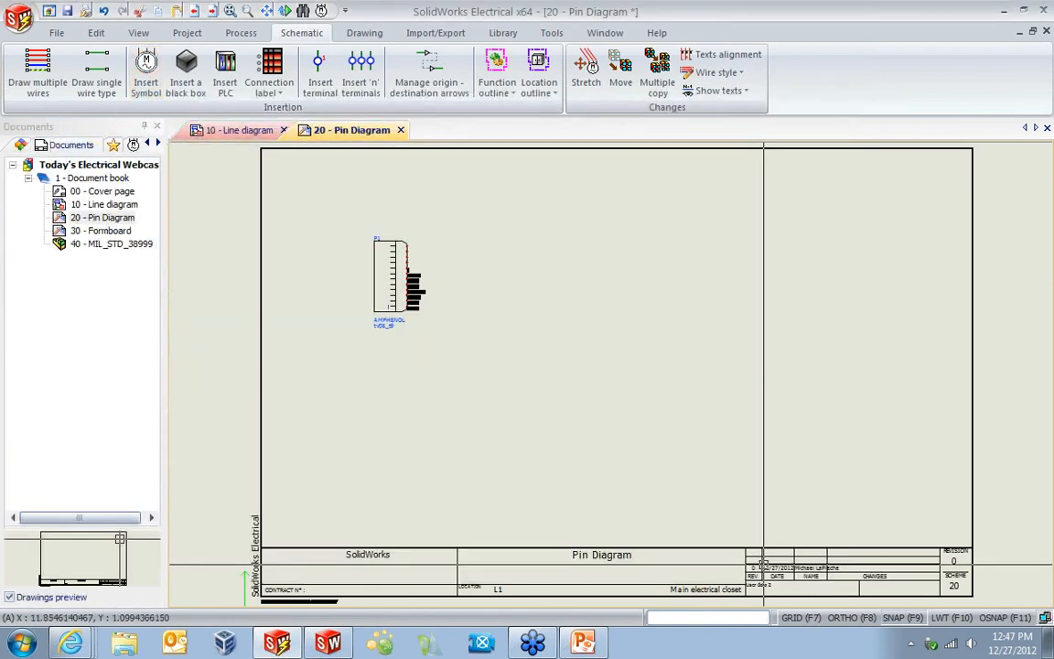
Examine the pin names on the P1 symbol, and check the cross references in the Line diagram's P1 connection table.
{"action": "scroll", "coordinate": [365, 231], "scroll_direction": "up", "scroll_amount": 3}
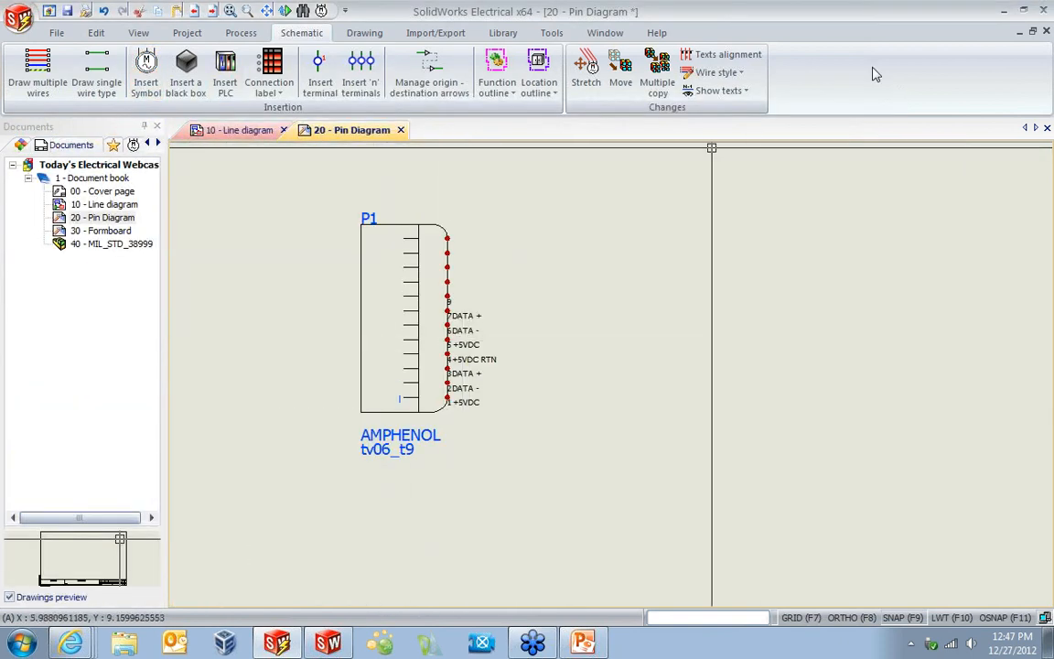
{"action": "scroll", "coordinate": [744, 509], "scroll_direction": "down", "scroll_amount": 3}
{"action": "middle_click_drag", "start_coordinate": [744, 508], "coordinate": [597, 340]}
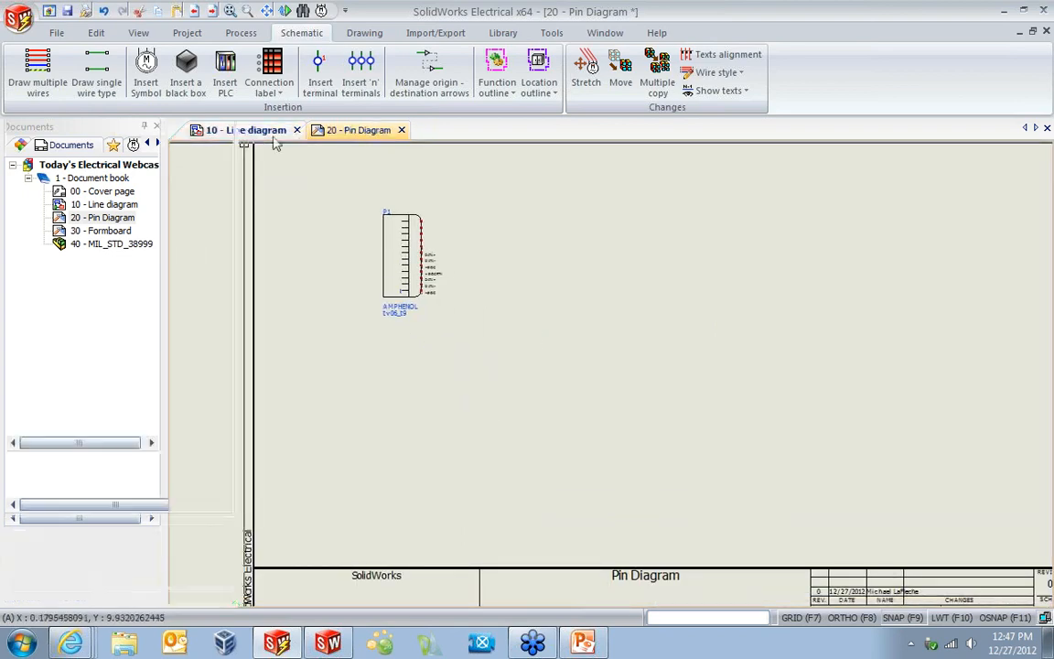
{"action": "left_click", "coordinate": [240, 130]}
{"action": "scroll", "coordinate": [398, 444], "scroll_direction": "up", "scroll_amount": 3}
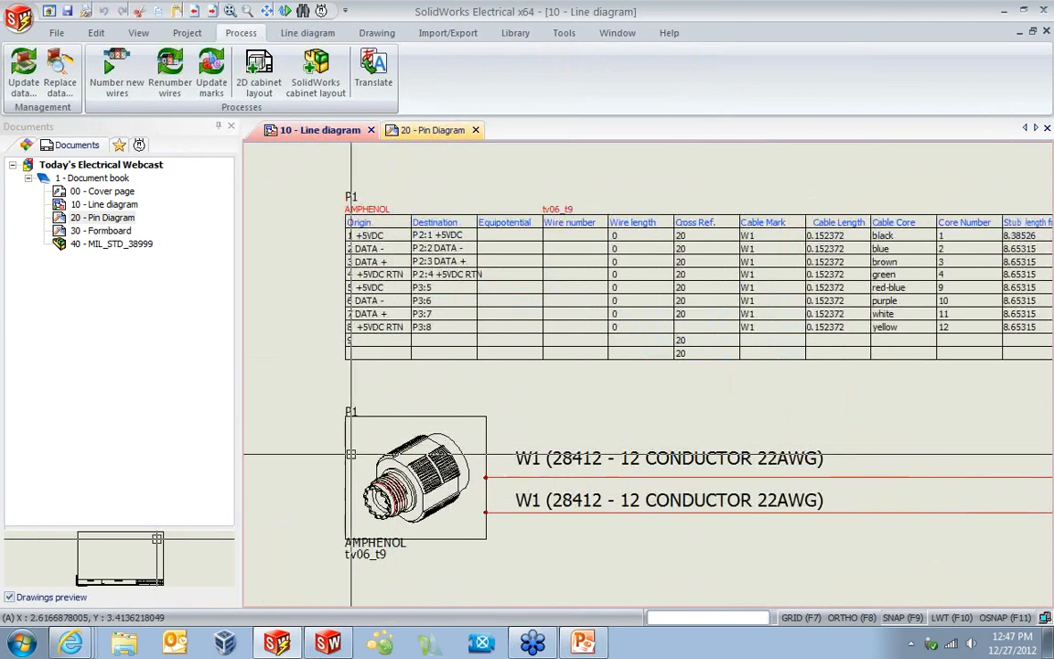
Insert a second 12-circuit male connector directly below P1 in the Pin Diagram and associate it with component =F1-P2.
{"action": "left_click", "coordinate": [431, 131]}
{"action": "middle_click_drag", "start_coordinate": [664, 333], "coordinate": [590, 416]}
{"action": "left_click", "coordinate": [146, 71]}
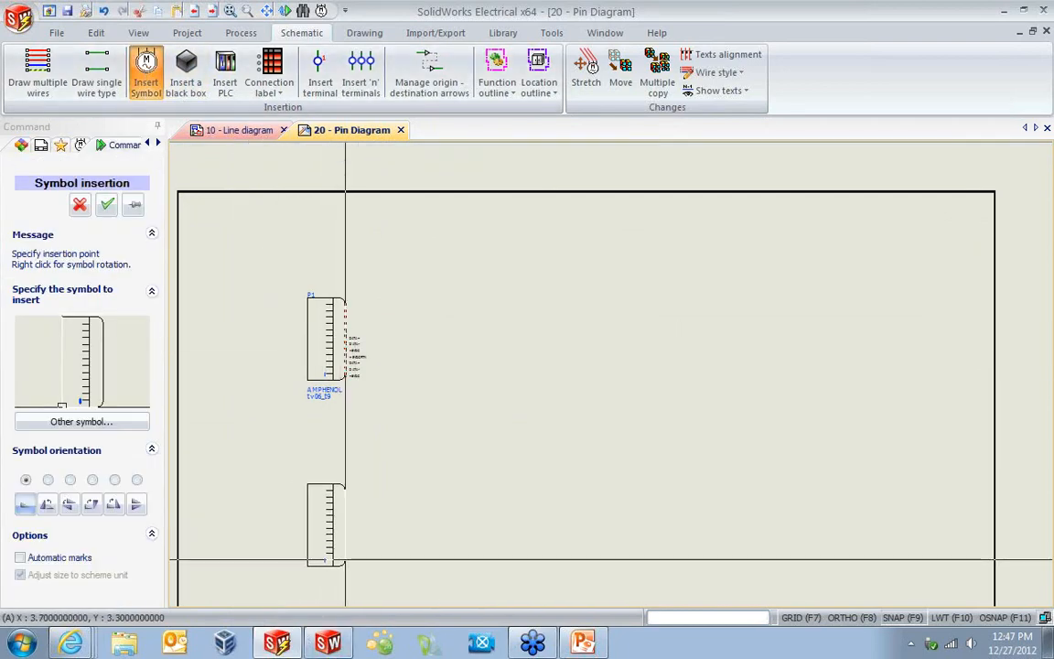
{"action": "left_click", "coordinate": [345, 561]}
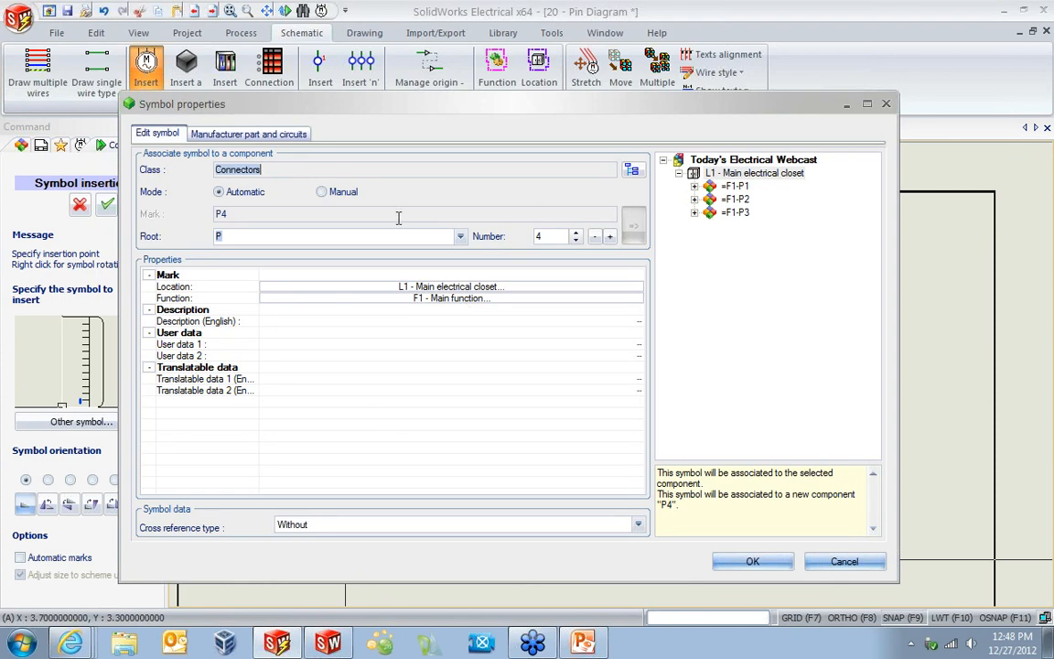
{"action": "left_click", "coordinate": [736, 199]}
{"action": "left_click", "coordinate": [752, 561]}
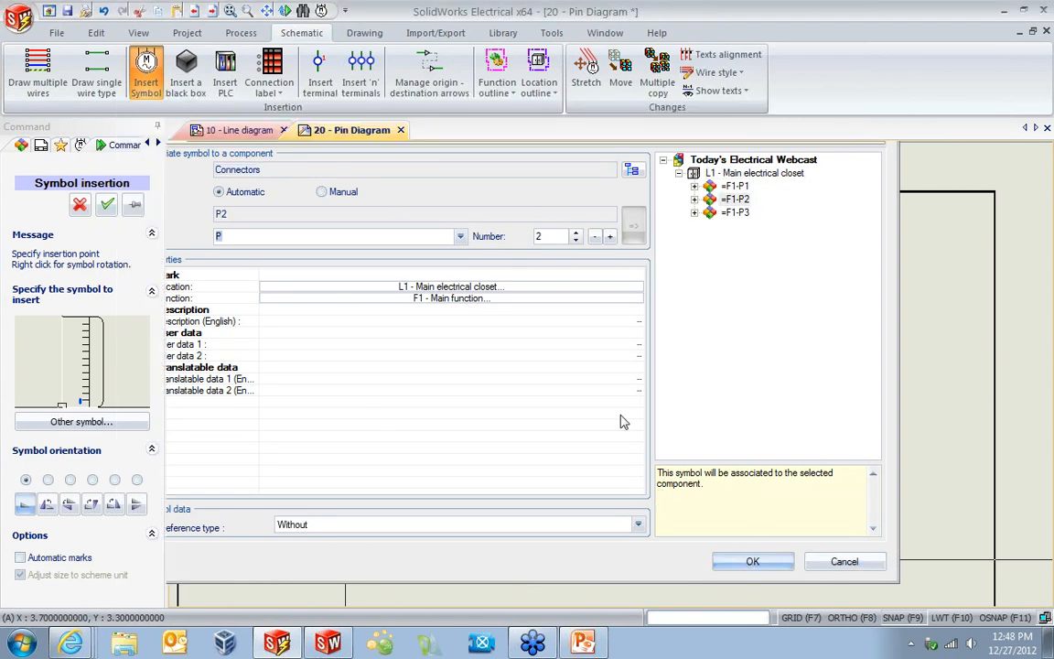
Insert a third 12-circuit male connector on the right side of the Pin Diagram, facing P1 and P2, and associate it with component =F1-P3.
{"action": "left_click", "coordinate": [146, 69]}
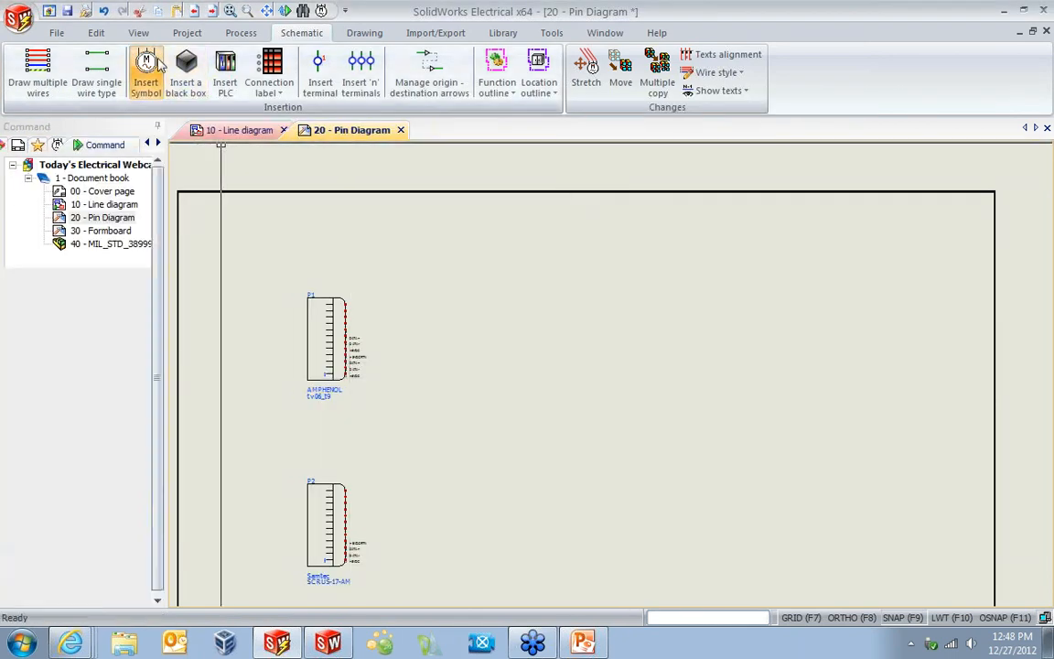
{"action": "left_click", "coordinate": [112, 505]}
{"action": "left_click", "coordinate": [135, 505]}
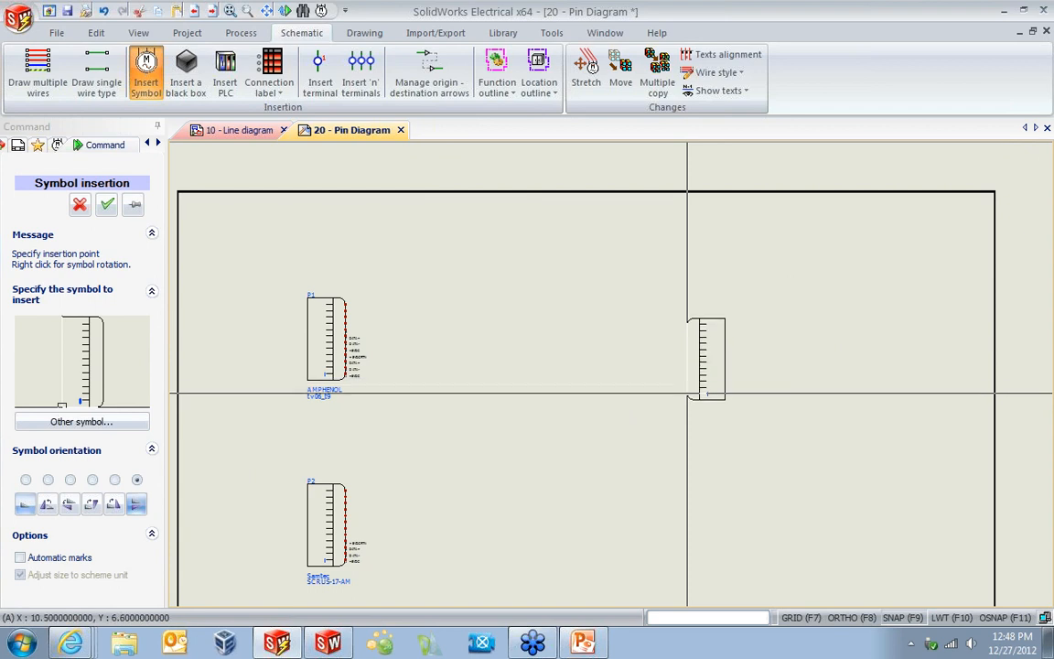
{"action": "left_click", "coordinate": [647, 471]}
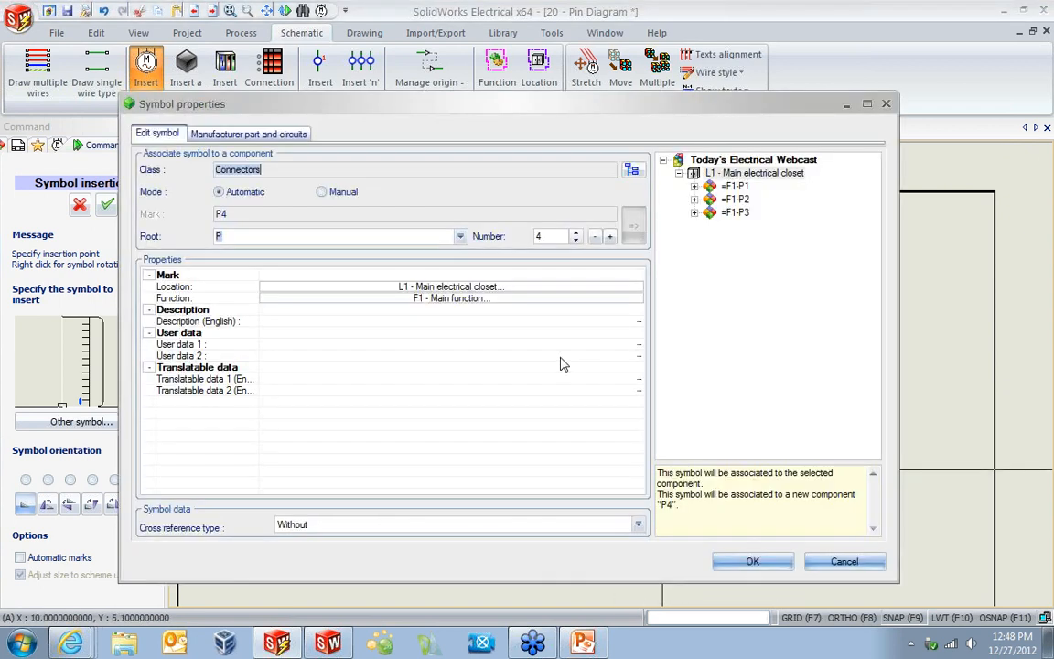
{"action": "left_click", "coordinate": [736, 212]}
{"action": "left_click", "coordinate": [753, 561]}
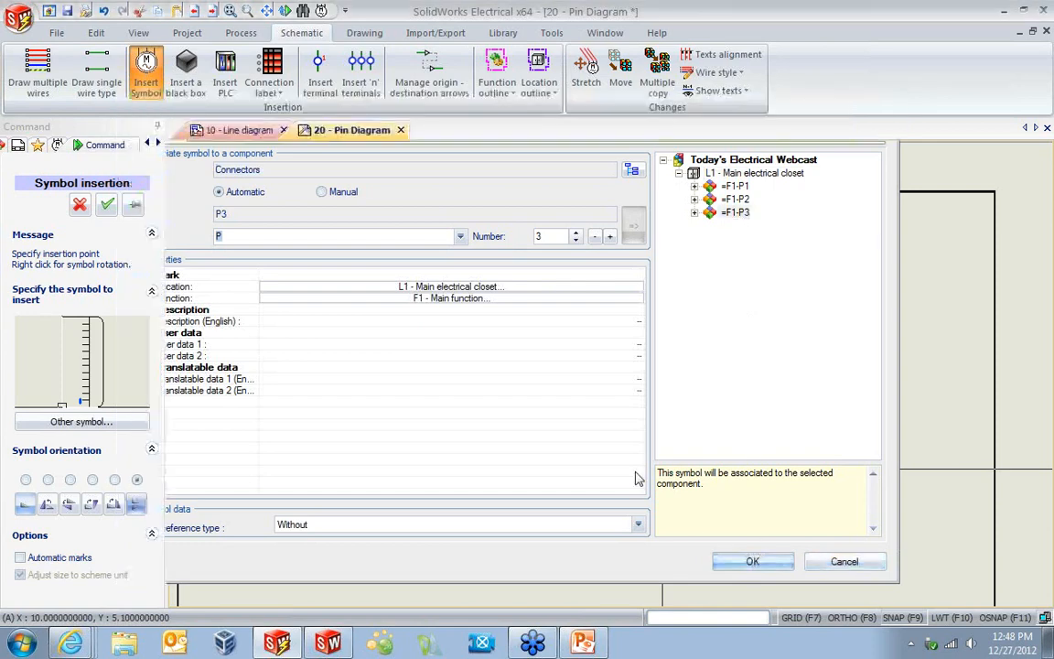
Draw four parallel single-type wires from pins 1–4 of P2 up to pins 1–4 of P1.
{"action": "scroll", "coordinate": [466, 341], "scroll_direction": "up", "scroll_amount": 3}
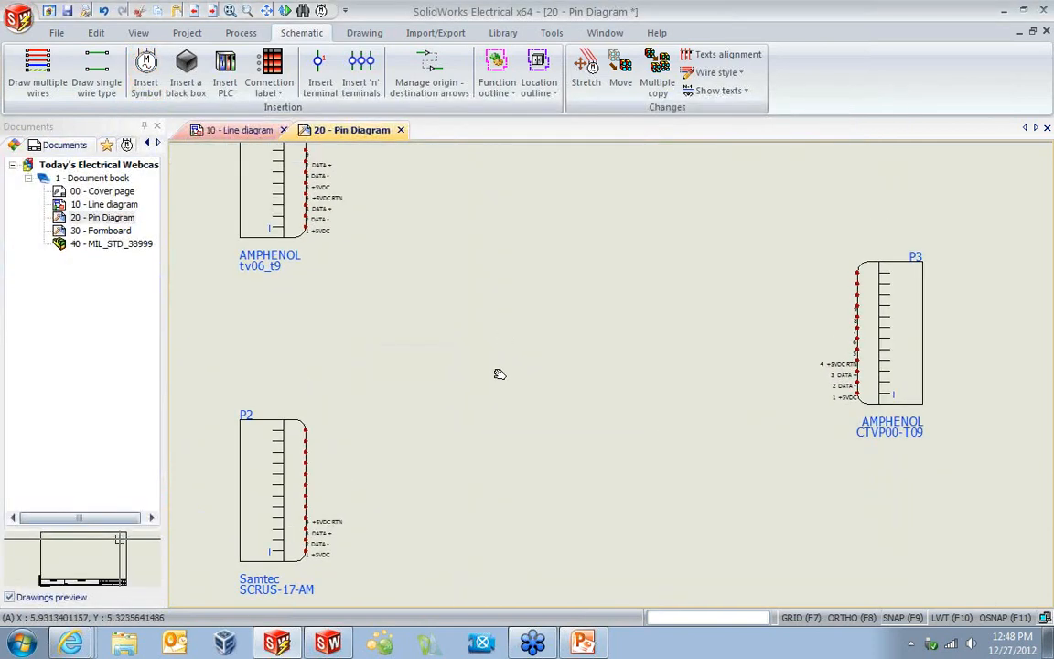
{"action": "left_click", "coordinate": [96, 75]}
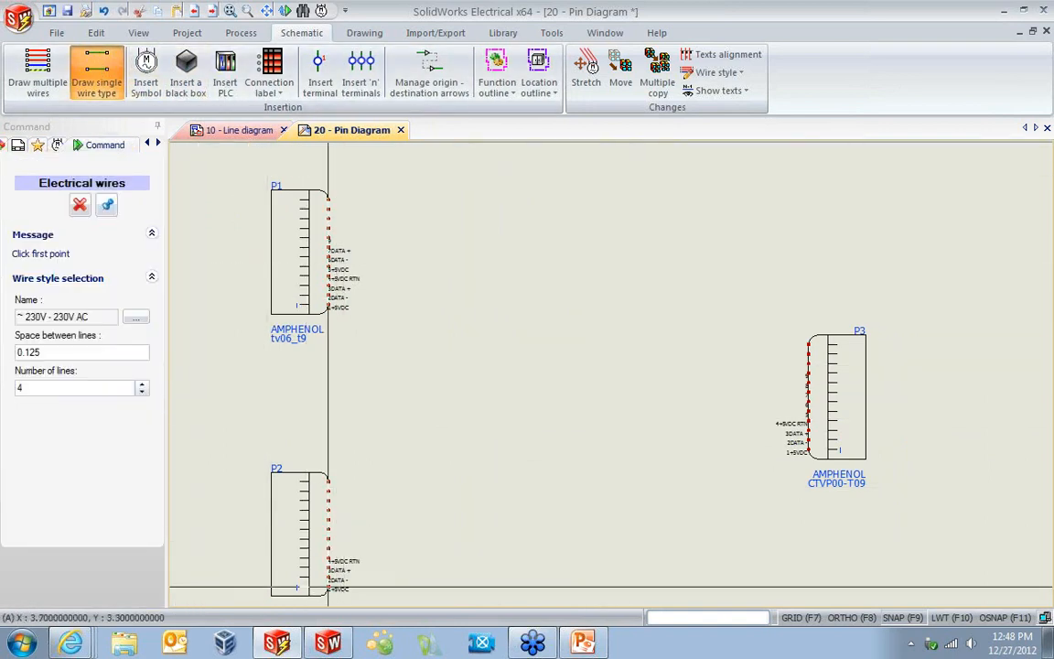
{"action": "left_click", "coordinate": [329, 561]}
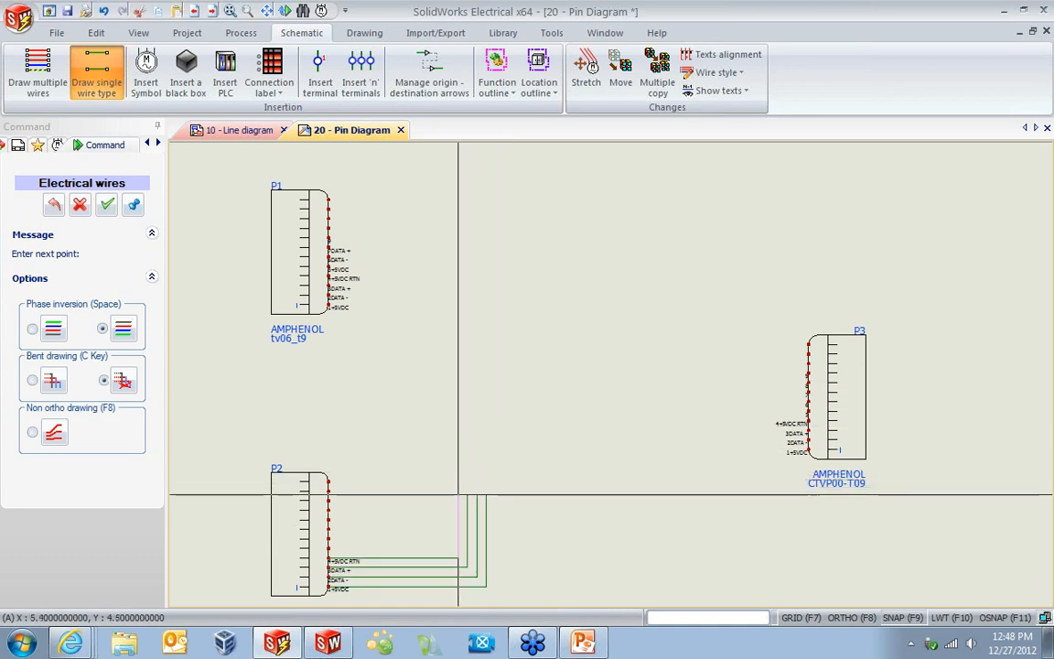
{"action": "left_click", "coordinate": [472, 304]}
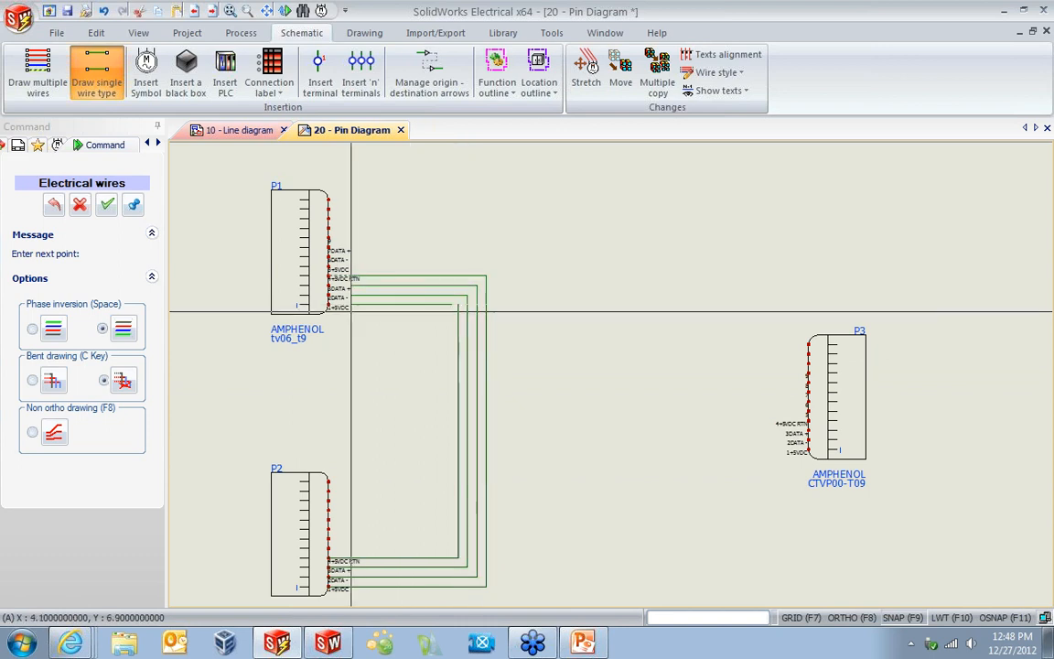
{"action": "left_click", "coordinate": [327, 305]}
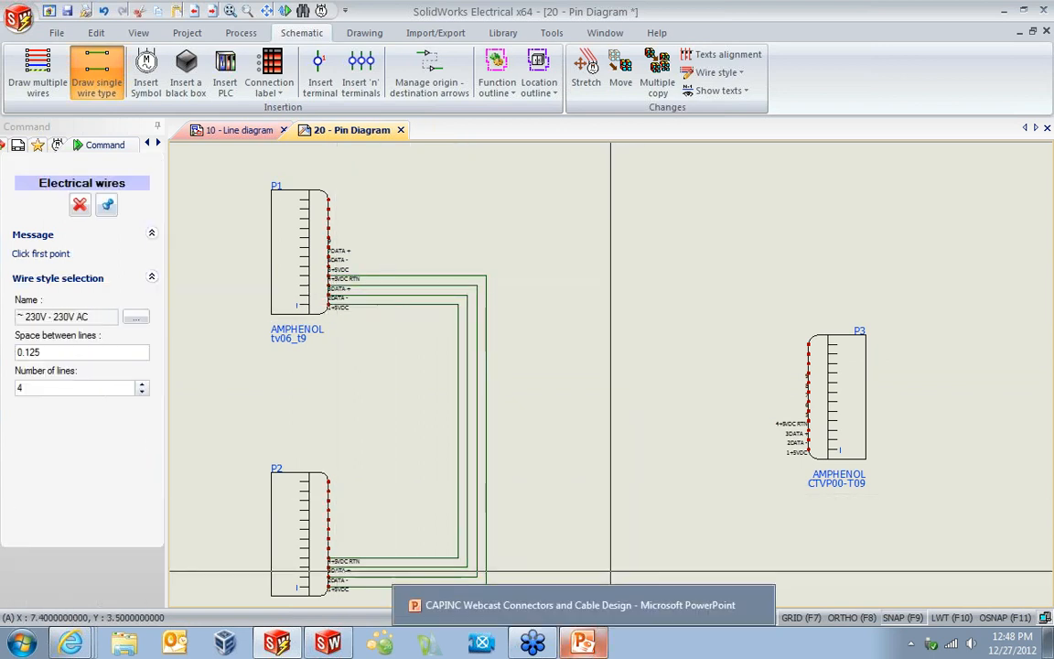
{"action": "key", "text": "Escape"}
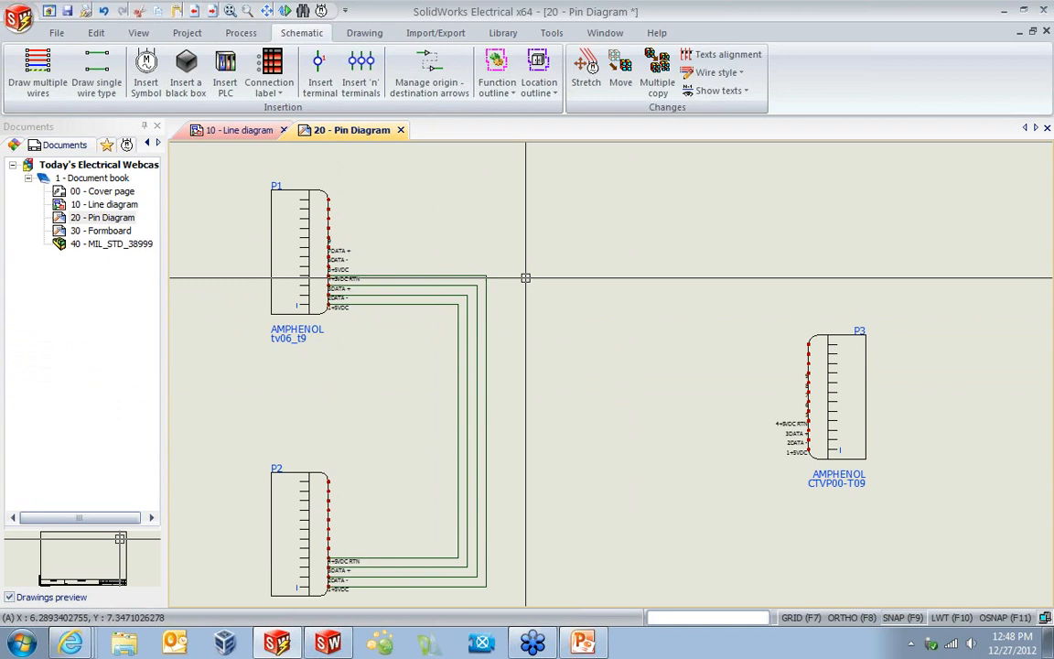
{"action": "left_click", "coordinate": [96, 74]}
{"action": "left_click", "coordinate": [329, 240]}
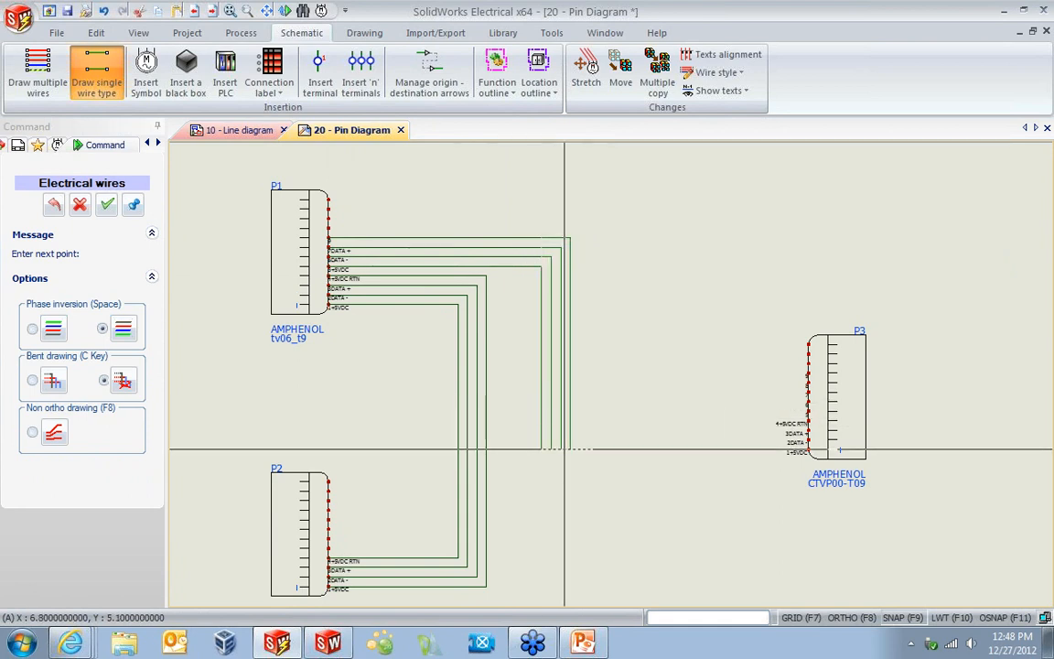
{"action": "key", "text": "Escape"}
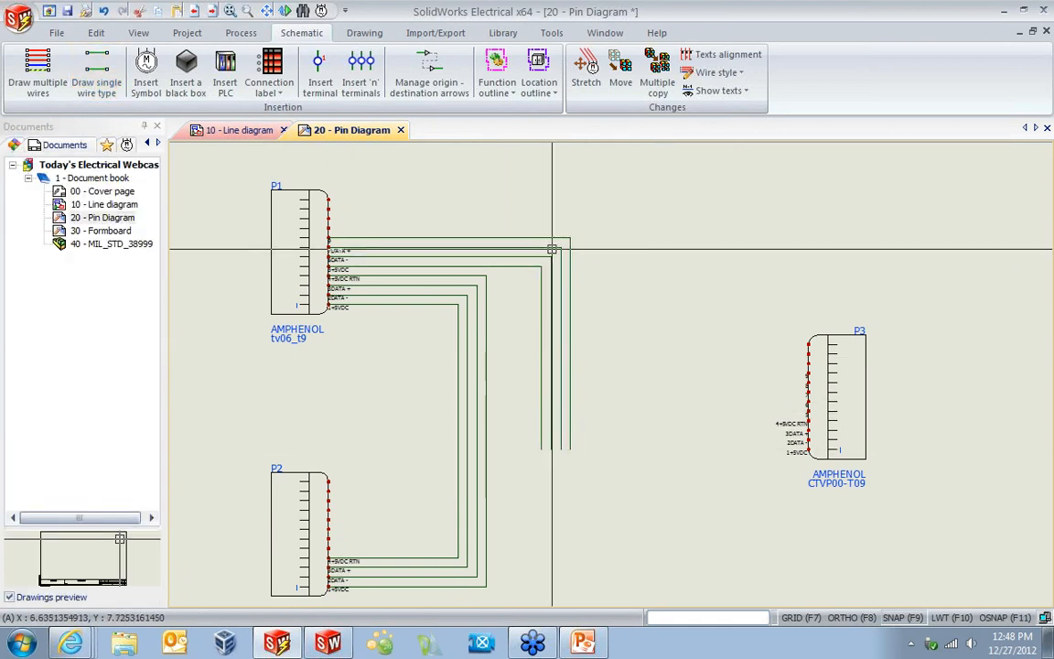
{"action": "left_click", "coordinate": [97, 74]}
{"action": "left_click", "coordinate": [329, 237]}
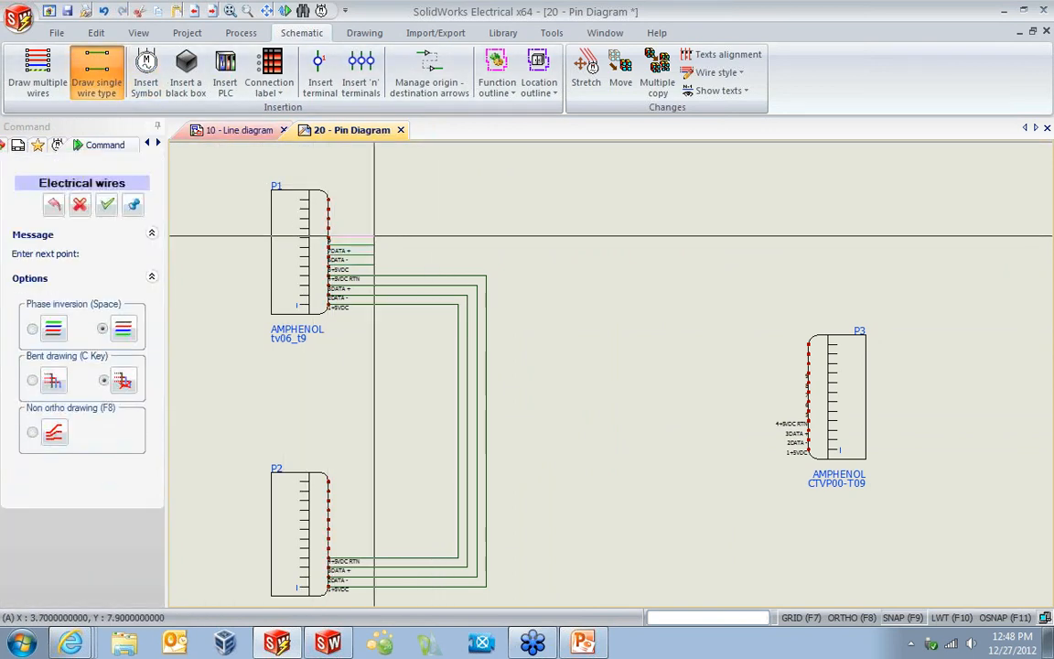
{"action": "key", "text": "Escape"}
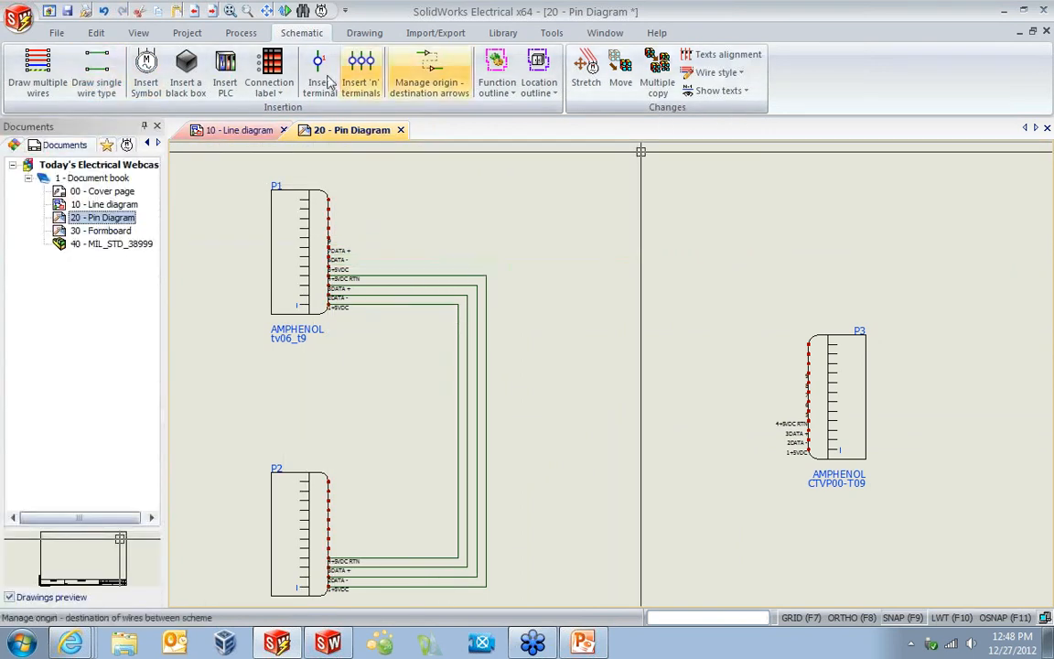
Draw four parallel single-type wires from pins 1–4 of P3 to pins 5, 6, 7 and 9 of P1.
{"action": "left_click", "coordinate": [96, 73]}
{"action": "left_click", "coordinate": [808, 448]}
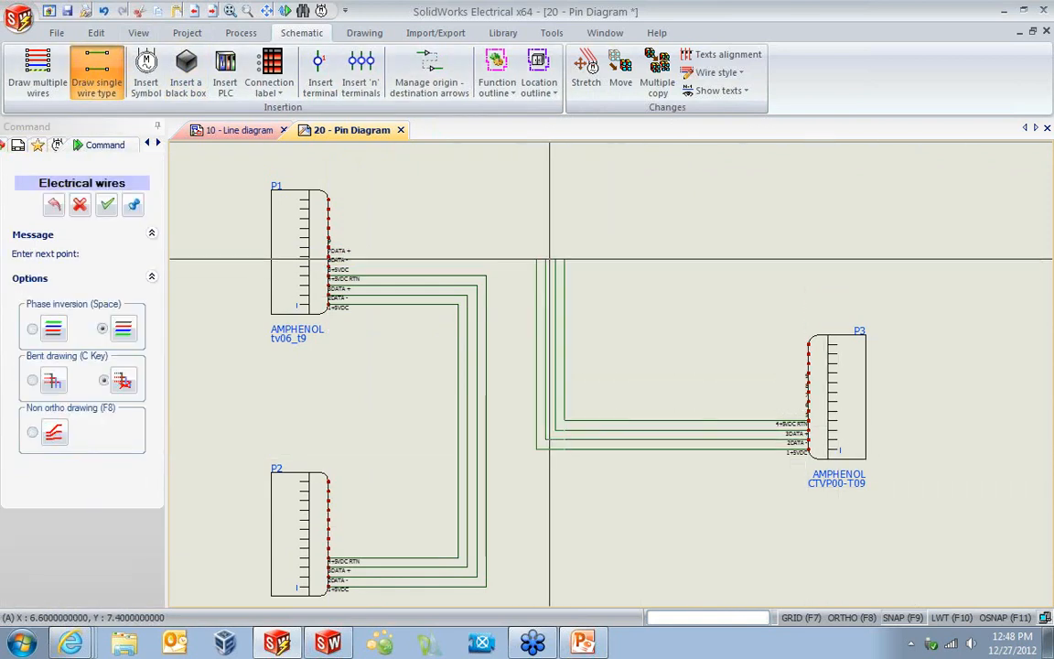
{"action": "left_click", "coordinate": [320, 260]}
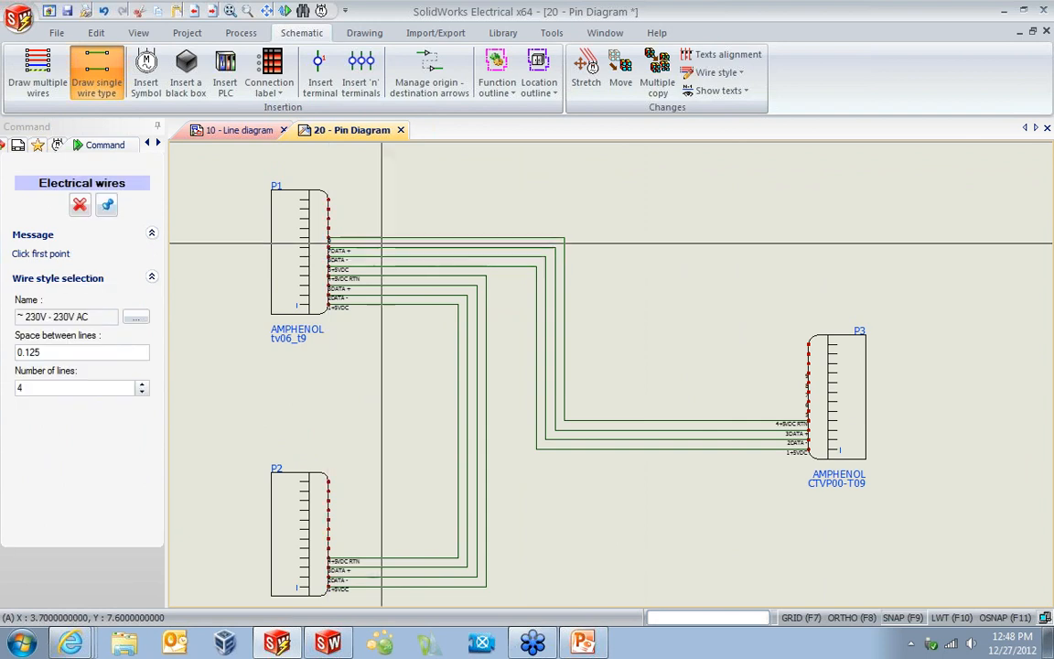
{"action": "key", "text": "Escape"}
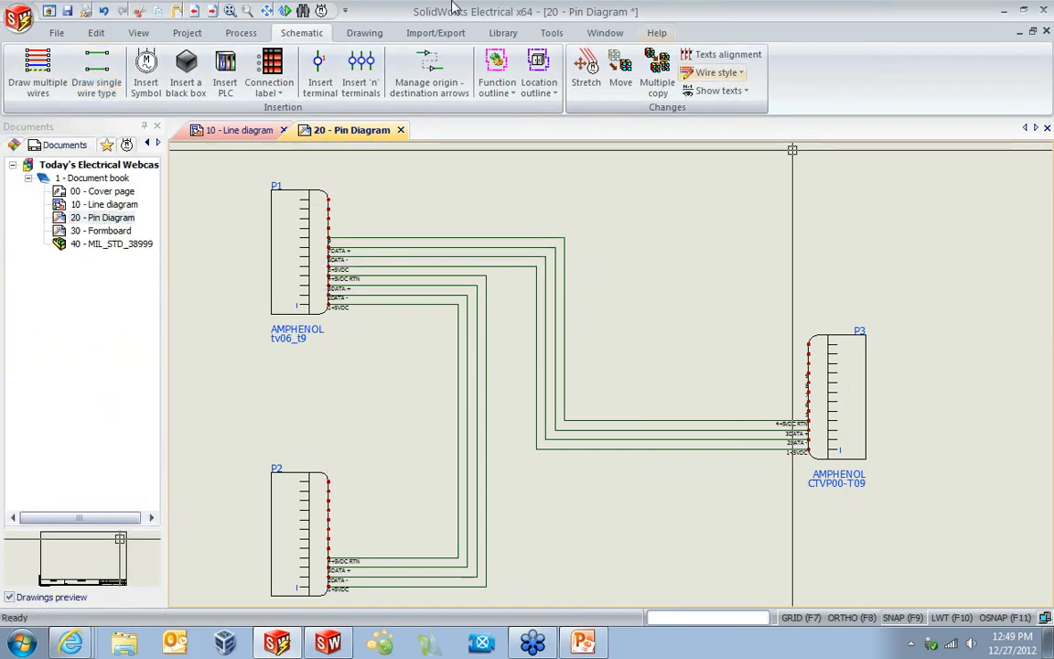
Stretch the vertical run of the four P1–P3 wires horizontally towards P3.
{"action": "left_click", "coordinate": [586, 69]}
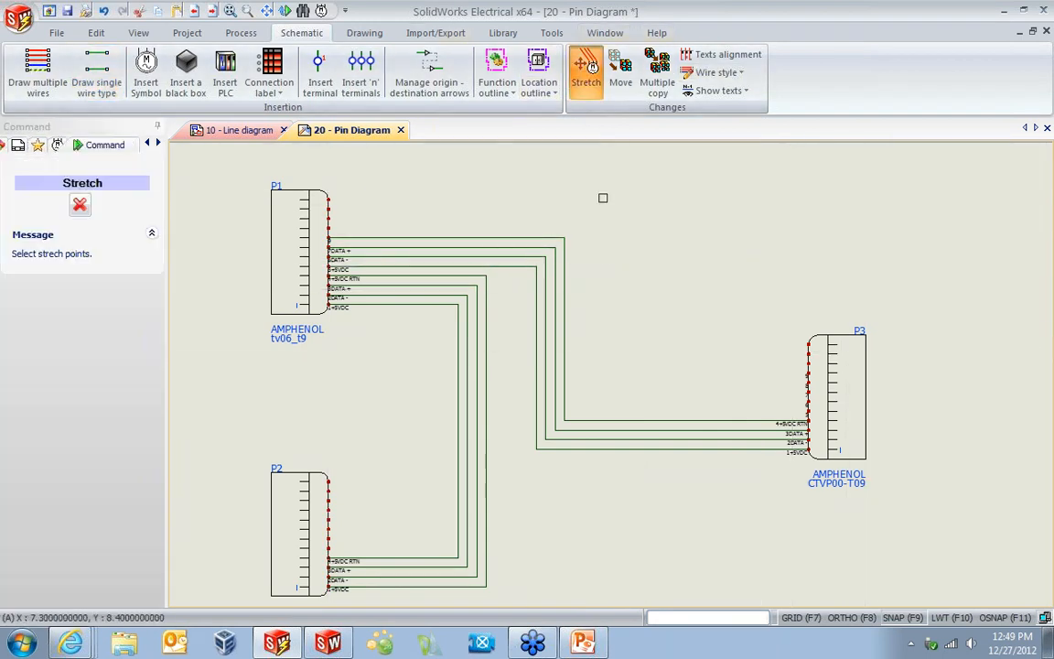
{"action": "left_click", "coordinate": [526, 494]}
{"action": "right_click", "coordinate": [542, 455]}
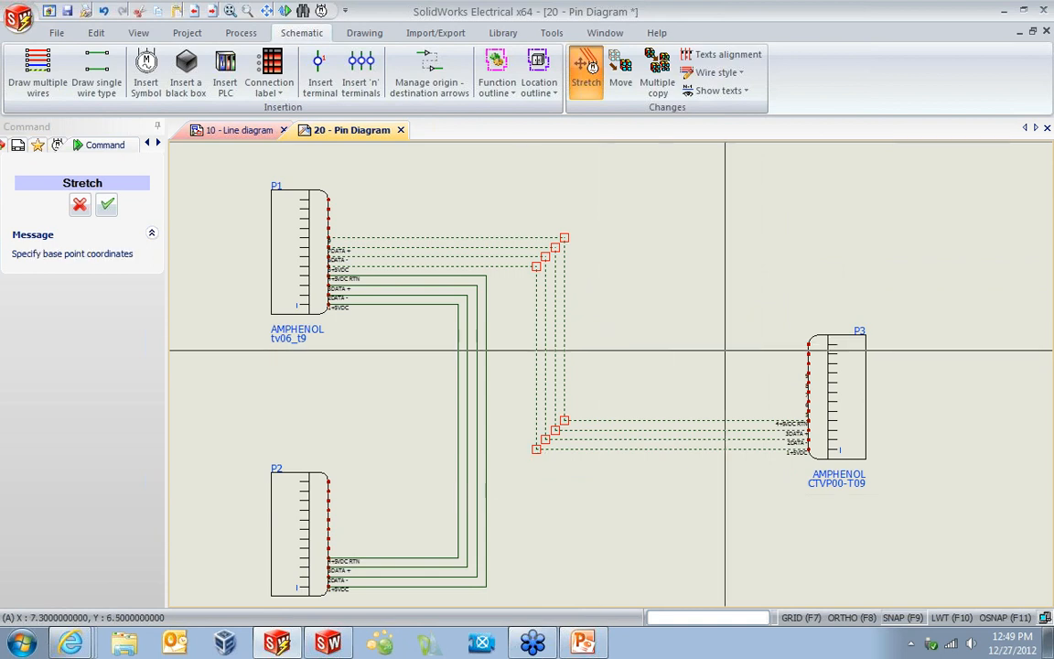
{"action": "left_click", "coordinate": [602, 350]}
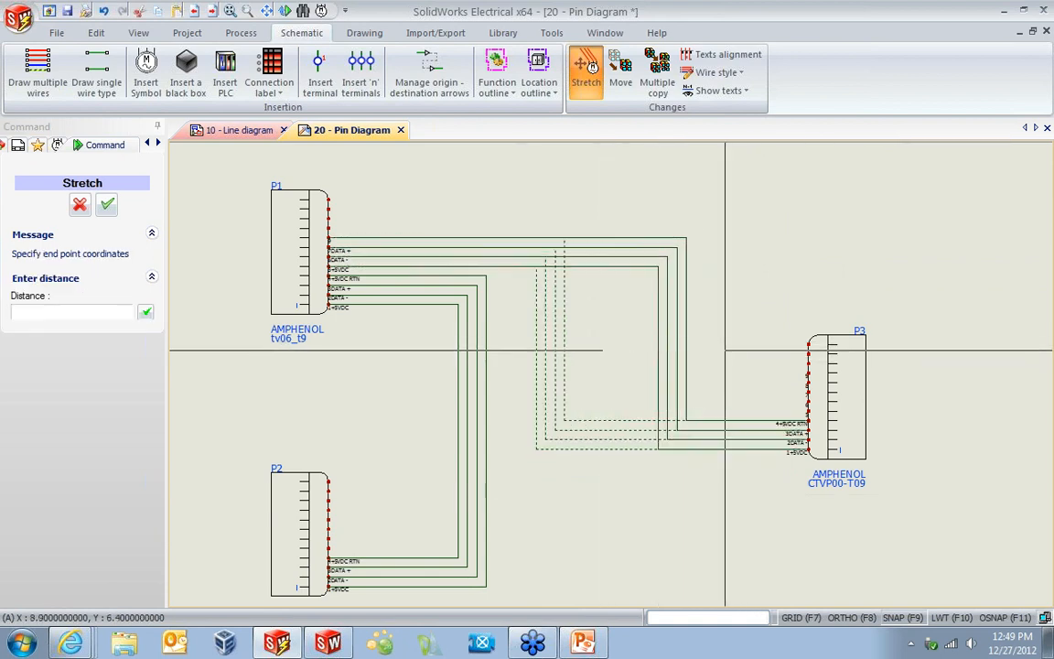
{"action": "left_click", "coordinate": [725, 350]}
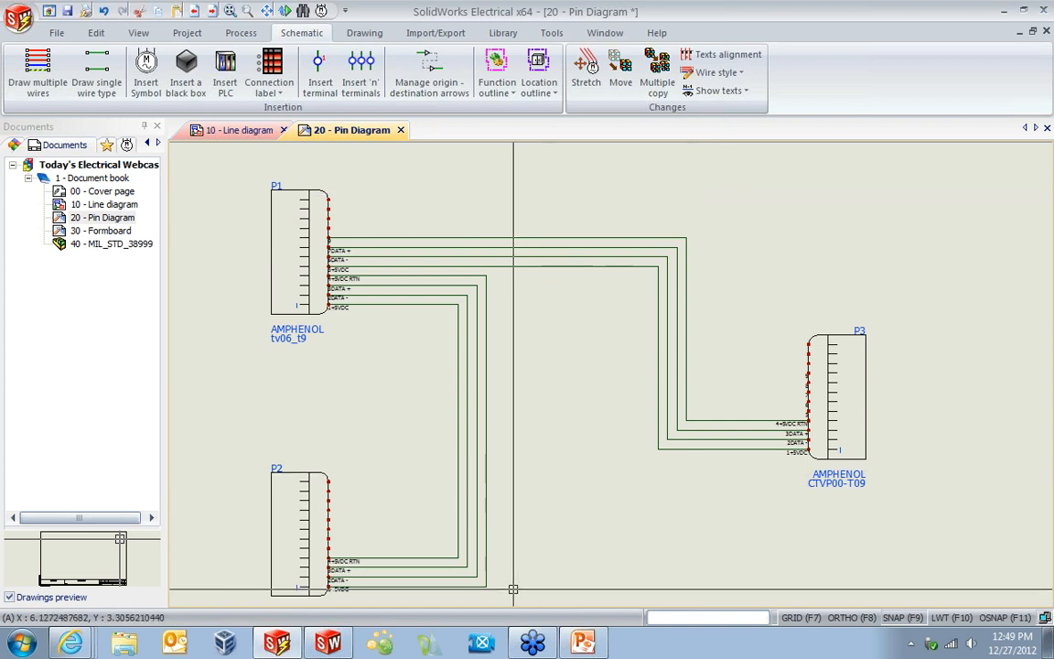
Open the cable core association for the four P1–P2 wires and expand cable W1 to list its cores.
{"action": "left_click_drag", "start_coordinate": [512, 452], "coordinate": [424, 504]}
{"action": "right_click", "coordinate": [456, 458]}
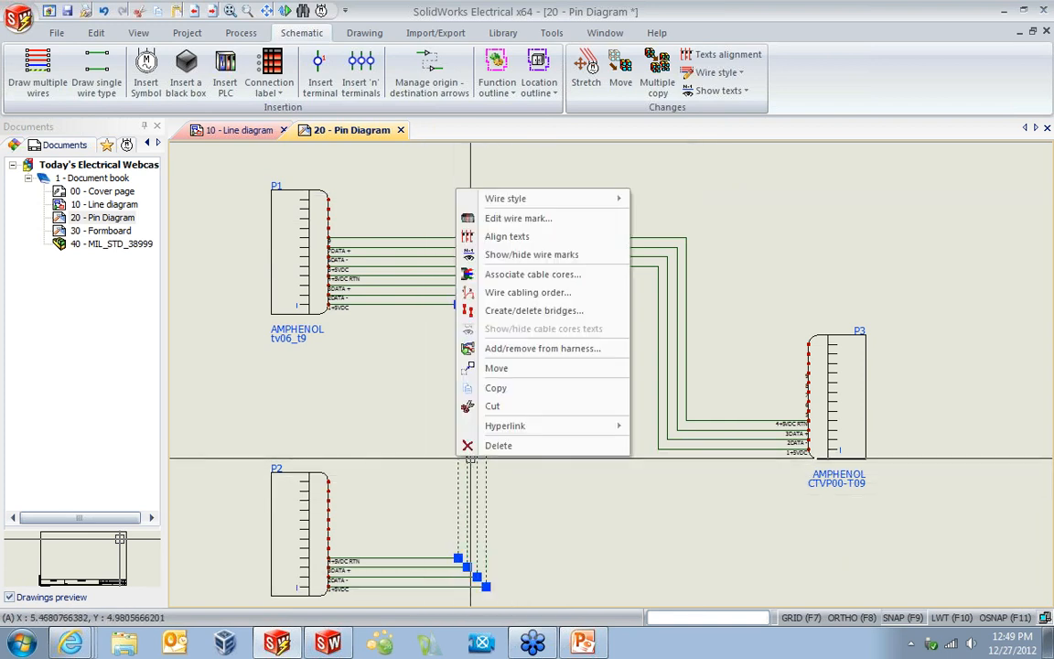
{"action": "left_click", "coordinate": [533, 275]}
{"action": "left_click", "coordinate": [394, 415]}
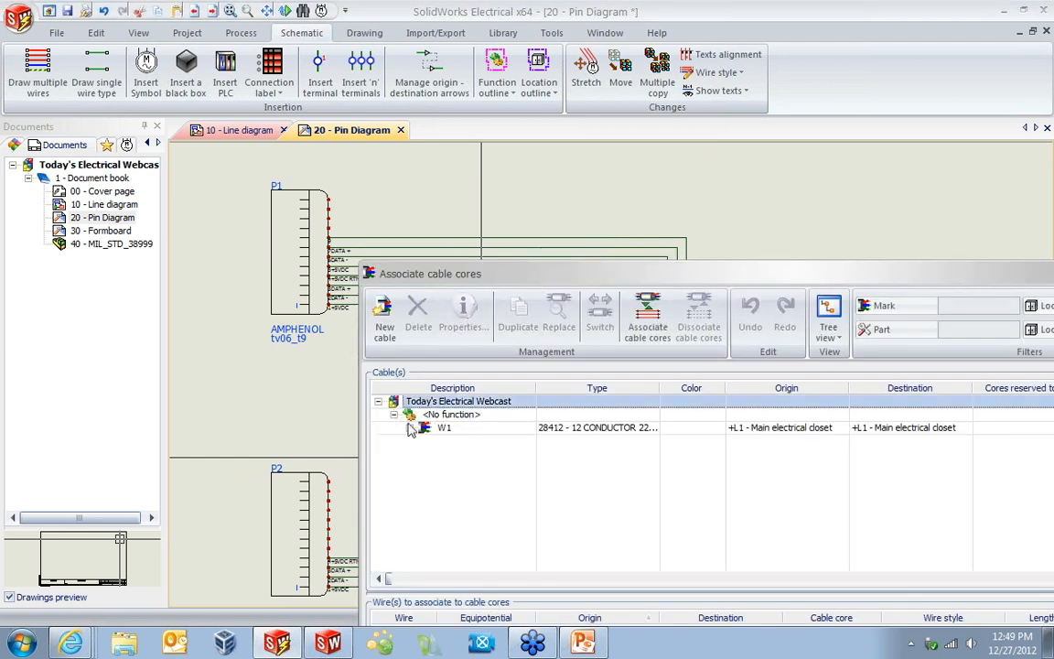
{"action": "left_click", "coordinate": [410, 428]}
{"action": "left_click_drag", "start_coordinate": [612, 272], "coordinate": [481, 84]}
Associate the black, blue, brown and green cores of W1 with the four P1–P2 wires and accept the association.
{"action": "left_click", "coordinate": [333, 249]}
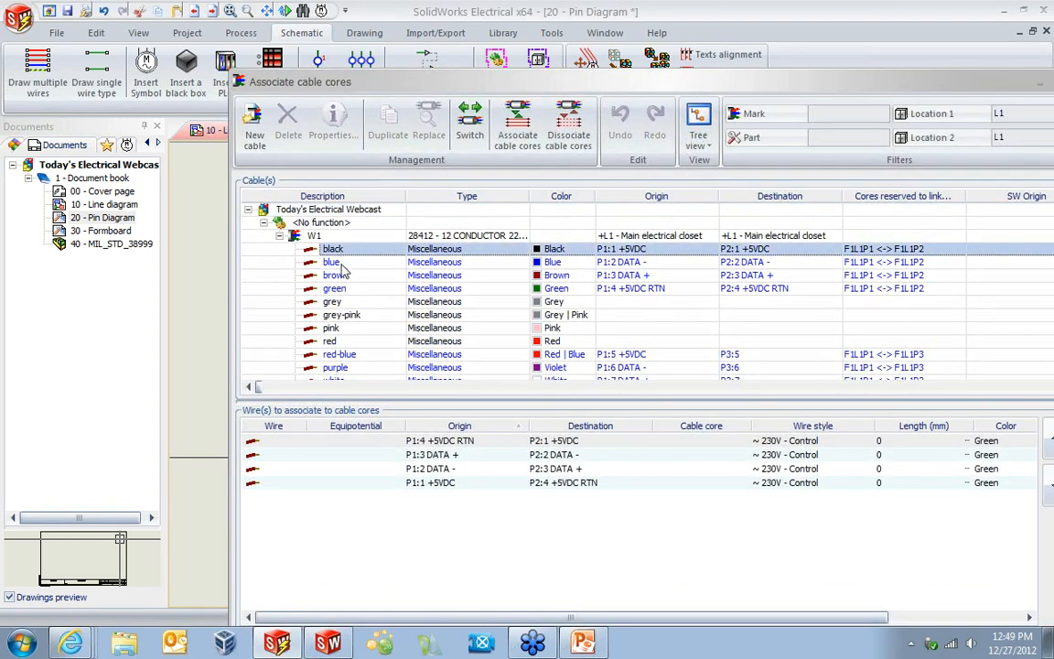
{"action": "left_click", "coordinate": [335, 288], "text": "shift"}
{"action": "left_click_drag", "start_coordinate": [475, 533], "coordinate": [352, 432]}
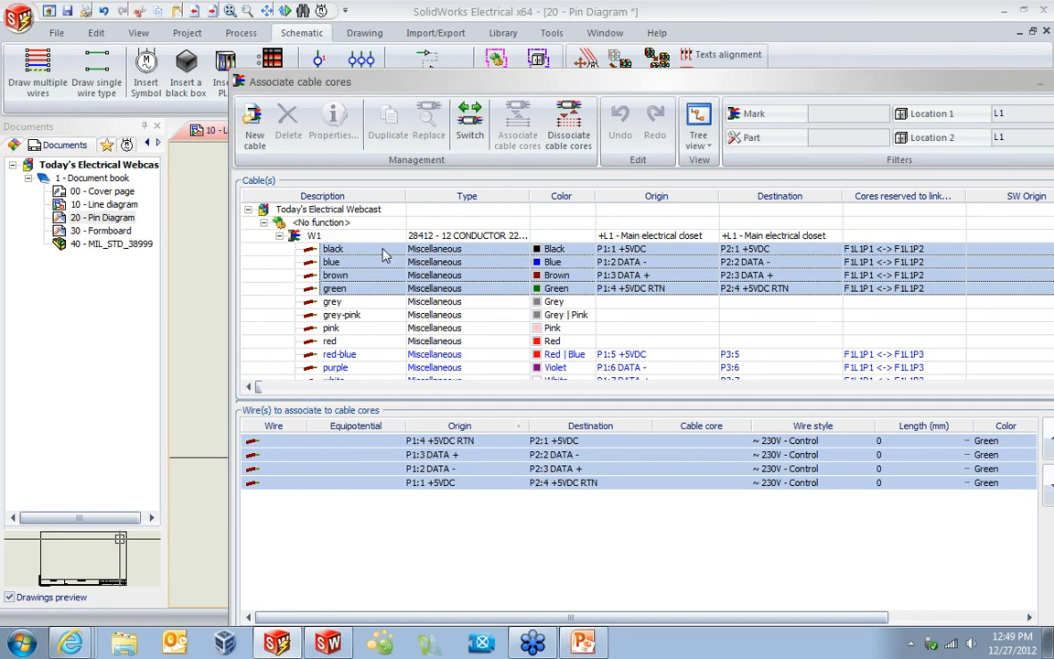
{"action": "left_click", "coordinate": [517, 126]}
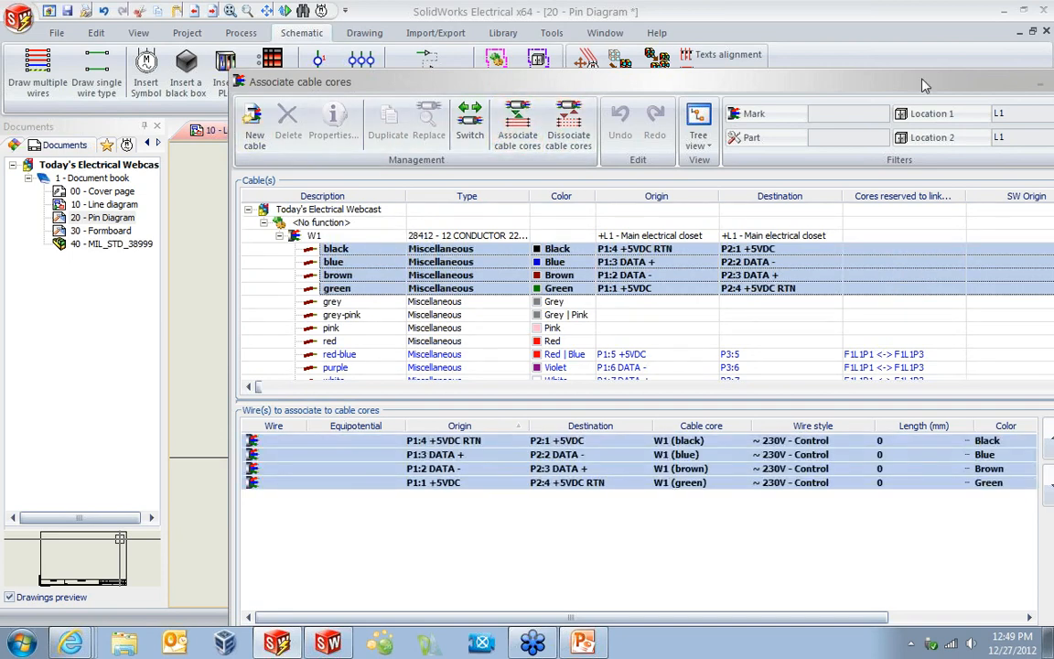
{"action": "left_click_drag", "start_coordinate": [879, 85], "coordinate": [553, 82]}
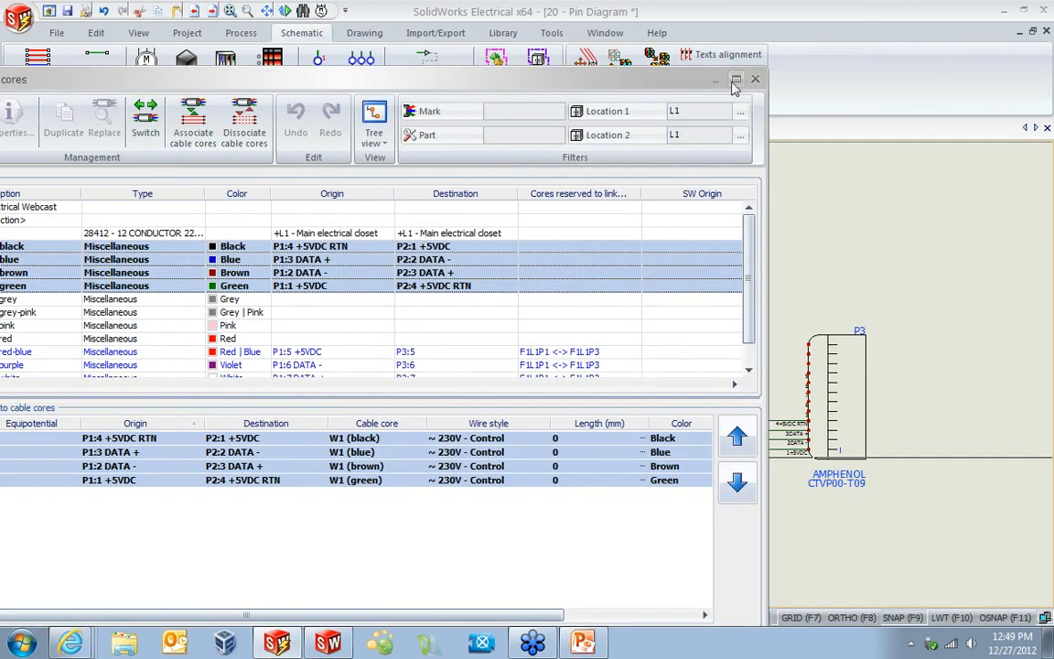
{"action": "double_click", "coordinate": [618, 85]}
{"action": "left_click", "coordinate": [942, 610]}
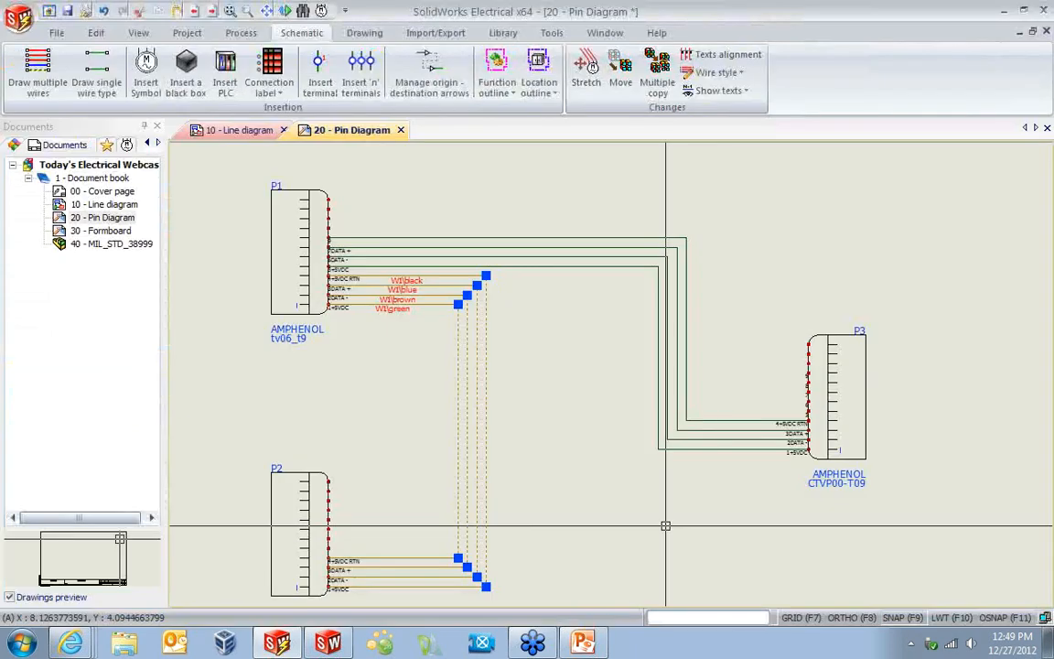
Open the cable core association for the four P1–P3 wires and expand cable W1 to list its cores.
{"action": "scroll", "coordinate": [454, 381], "scroll_direction": "up", "scroll_amount": 4}
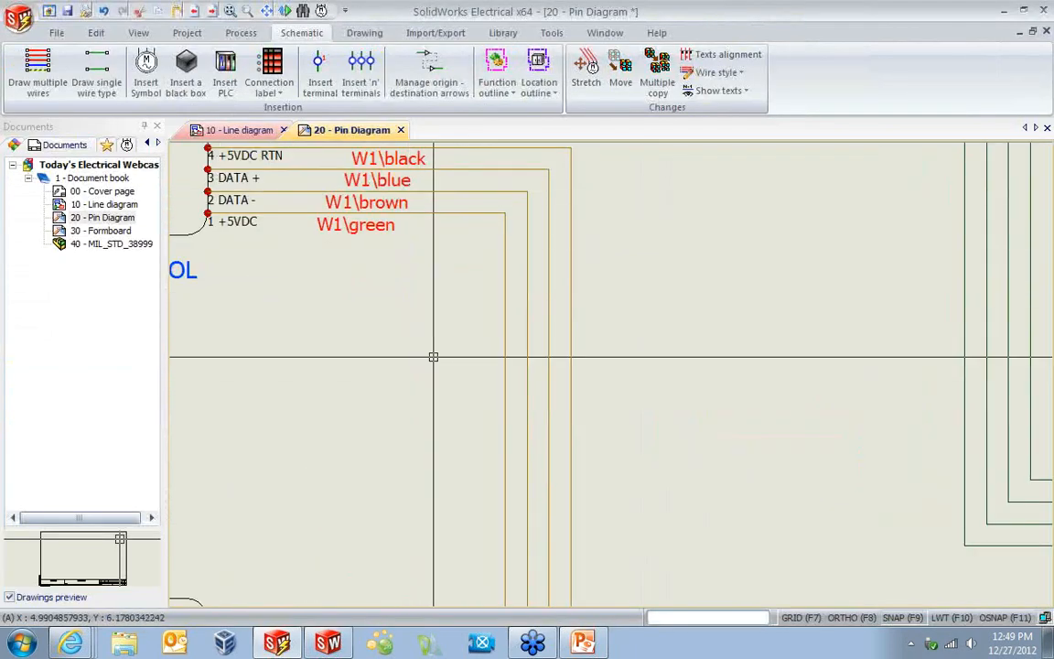
{"action": "middle_click_drag", "start_coordinate": [444, 320], "coordinate": [447, 448]}
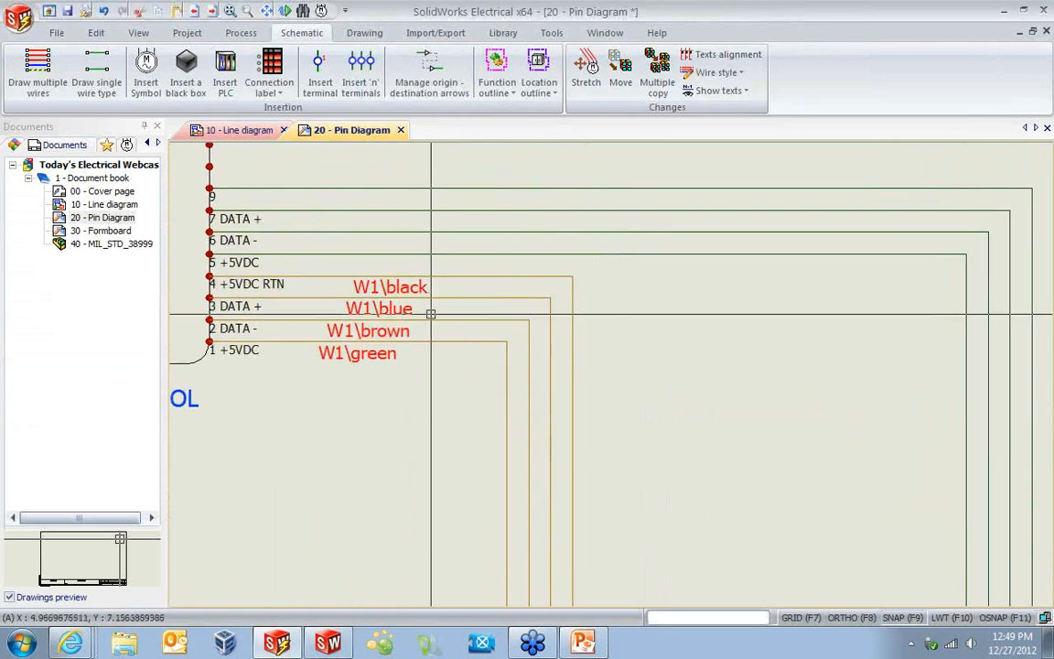
{"action": "scroll", "coordinate": [686, 464], "scroll_direction": "down", "scroll_amount": 3}
{"action": "middle_click_drag", "start_coordinate": [686, 464], "coordinate": [579, 409]}
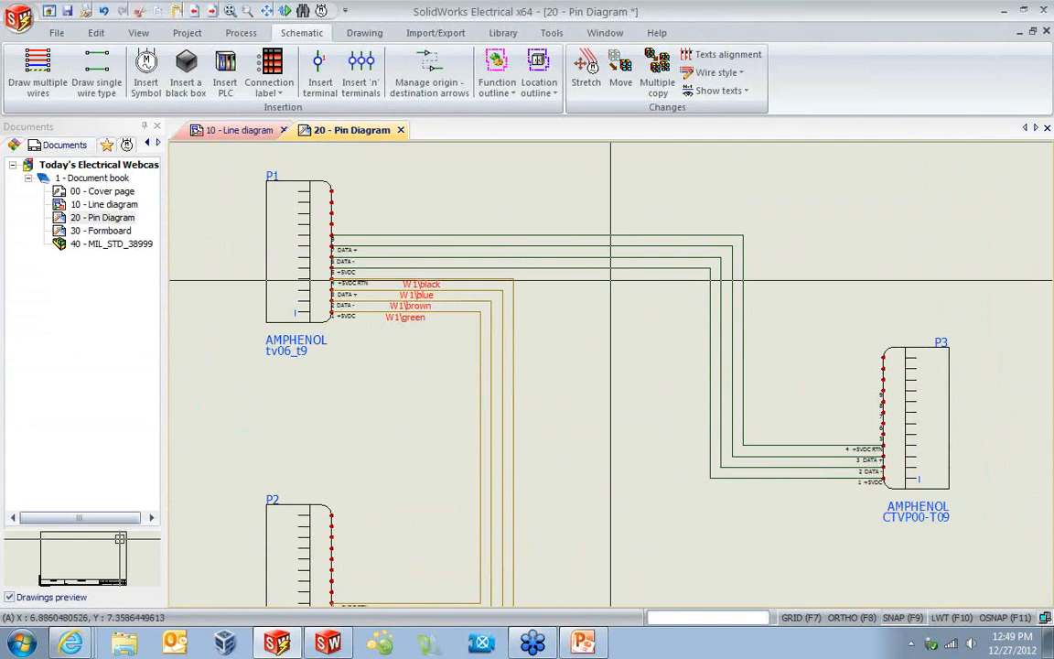
{"action": "left_click_drag", "start_coordinate": [612, 280], "coordinate": [574, 214]}
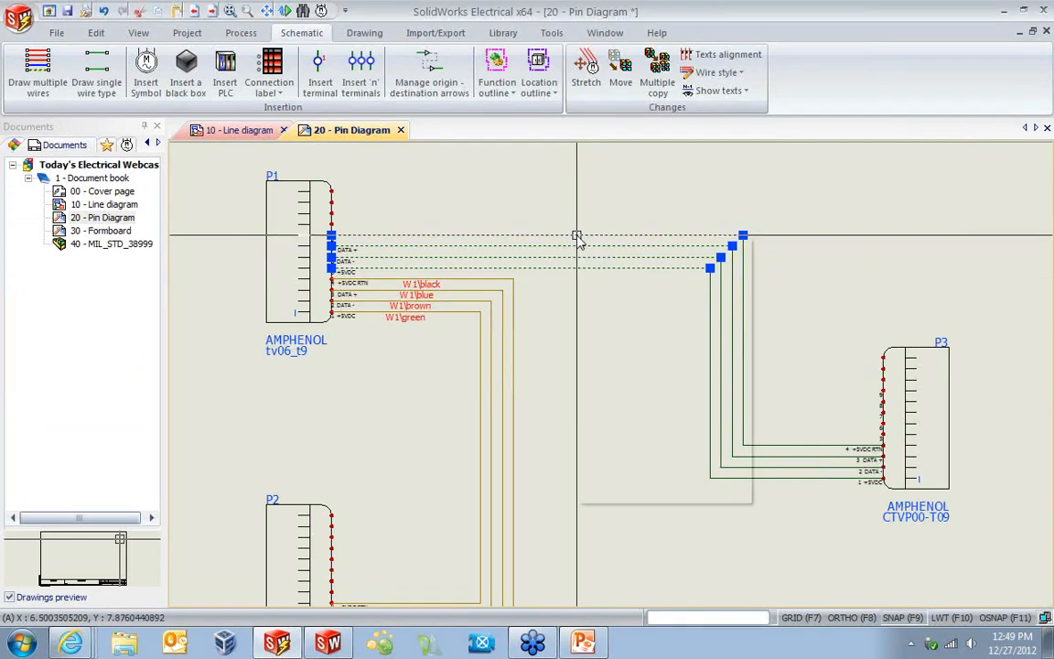
{"action": "right_click", "coordinate": [577, 237]}
{"action": "left_click", "coordinate": [646, 321]}
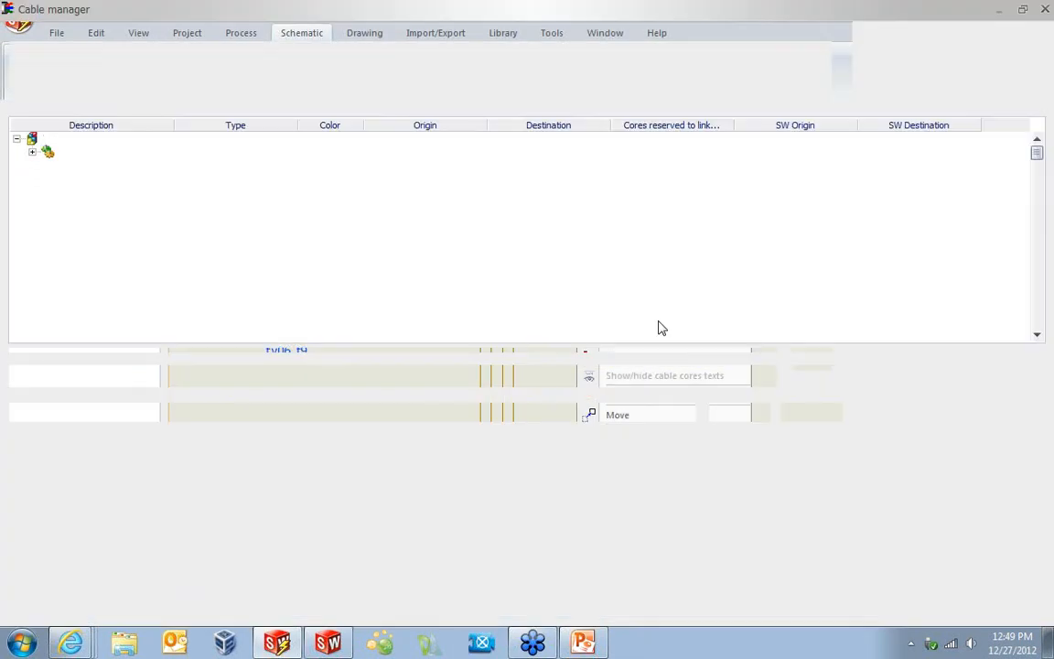
{"action": "left_click", "coordinate": [32, 152]}
{"action": "left_click", "coordinate": [47, 165]}
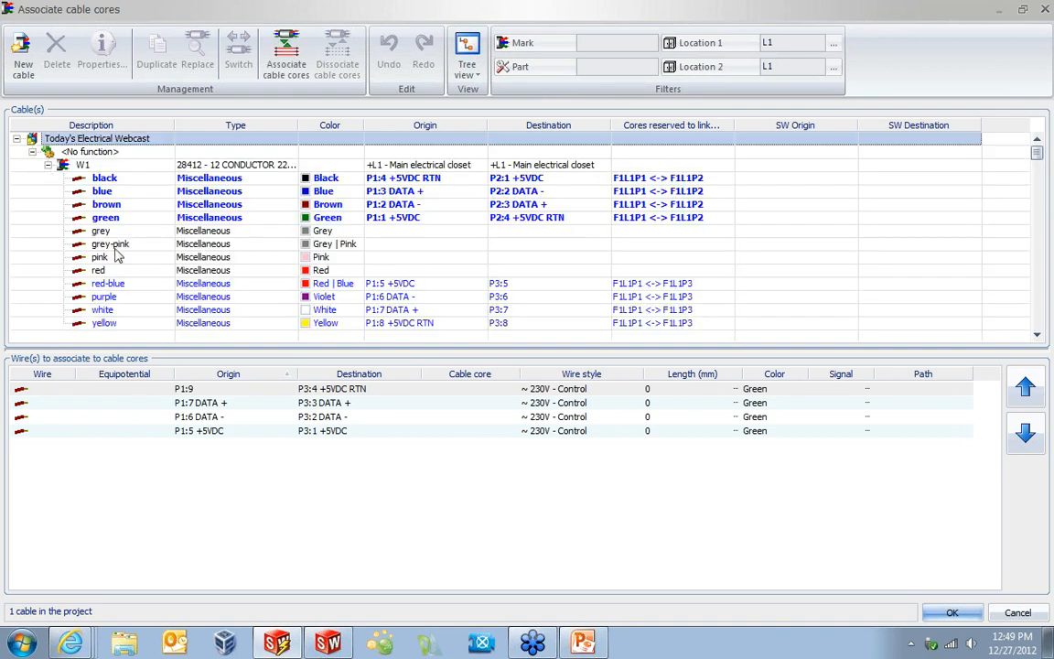
Associate the red-blue, purple, white and yellow cores of W1 with the four P1–P3 wires and accept the association.
{"action": "left_click", "coordinate": [108, 285]}
{"action": "left_click", "coordinate": [104, 324], "text": "shift"}
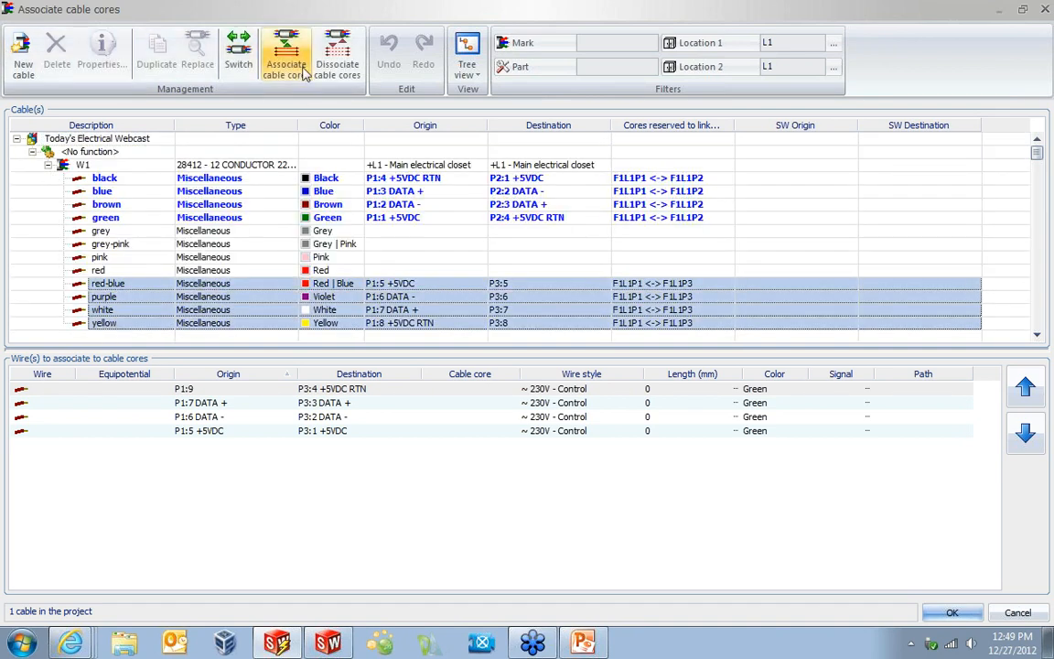
{"action": "left_click", "coordinate": [183, 389]}
{"action": "left_click", "coordinate": [195, 435], "text": "shift"}
{"action": "left_click", "coordinate": [286, 55]}
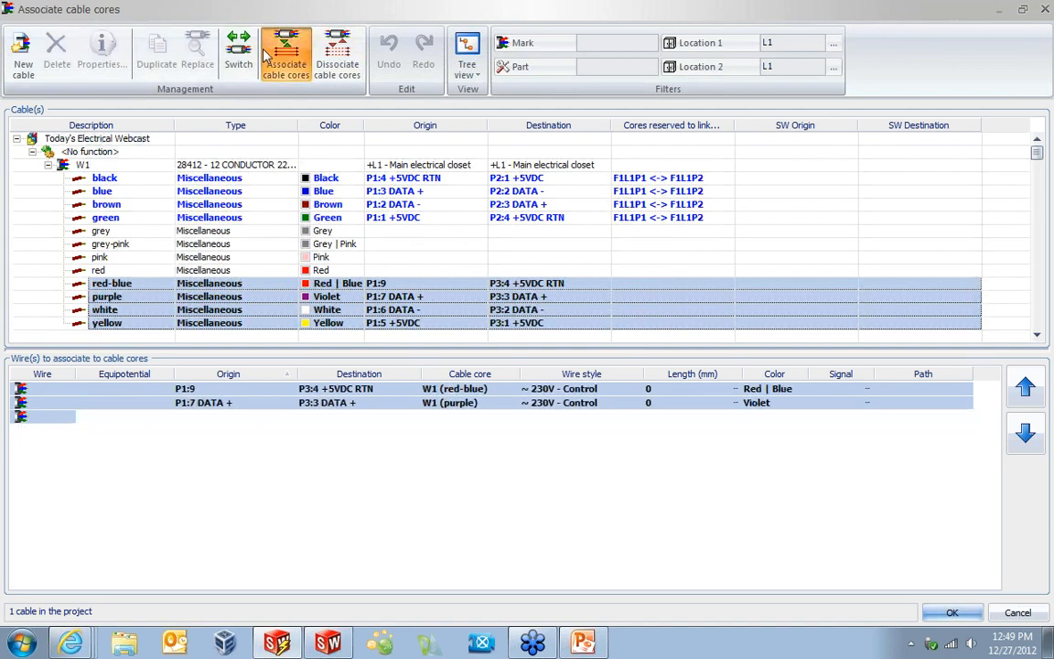
{"action": "left_click", "coordinate": [950, 614]}
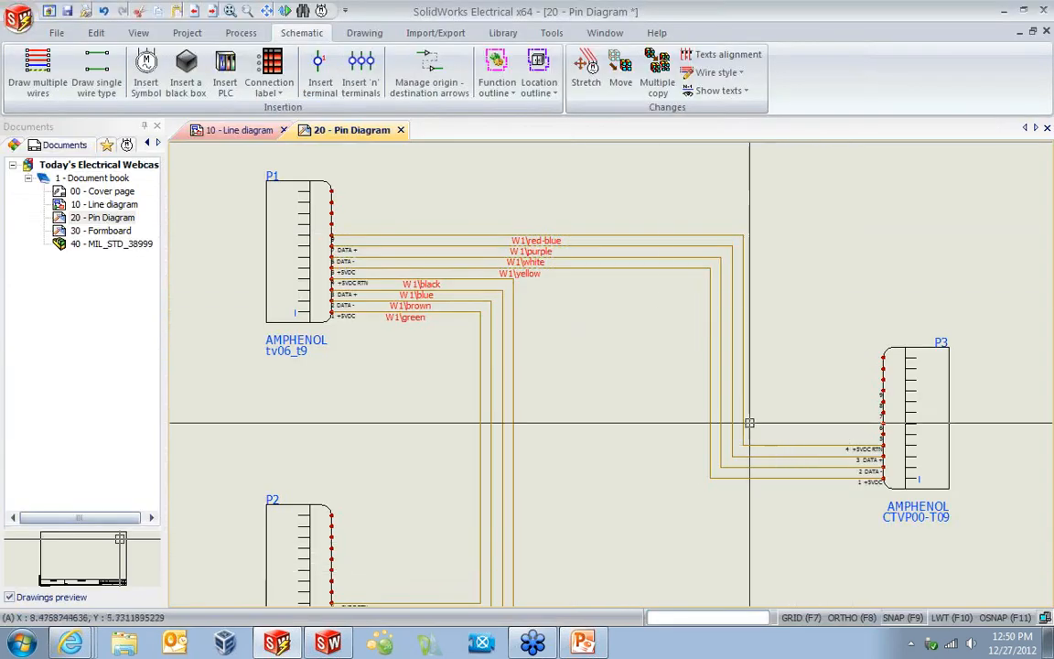
Place a 10-row connection label table in normal, unmirrored orientation in the empty area above connector P3.
{"action": "scroll", "coordinate": [646, 292], "scroll_direction": "down", "scroll_amount": 2}
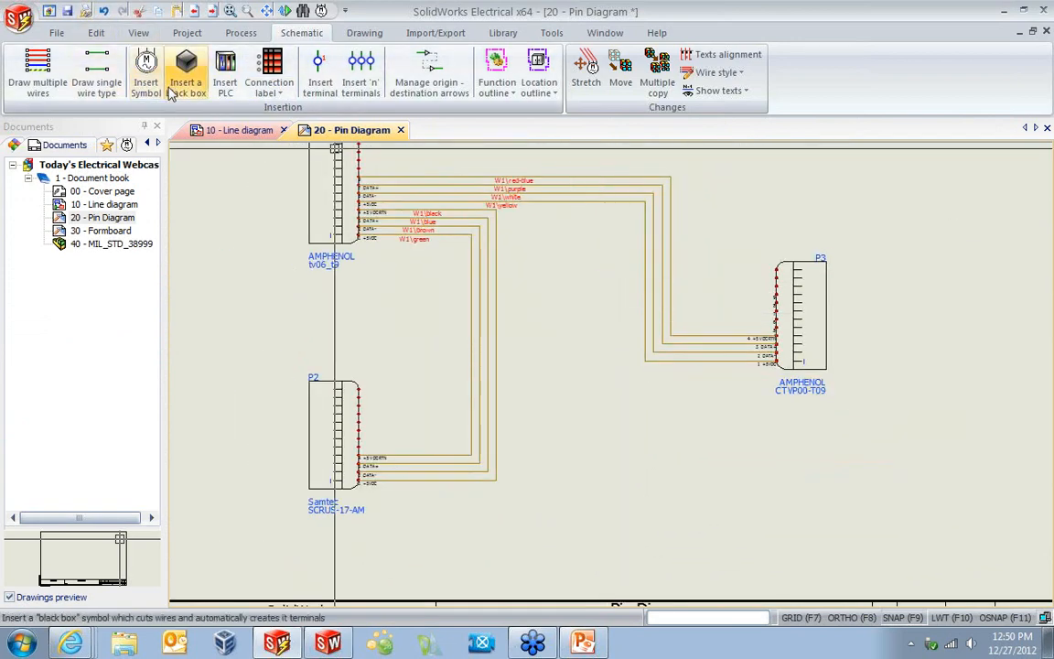
{"action": "left_click", "coordinate": [267, 89]}
{"action": "left_click", "coordinate": [283, 111]}
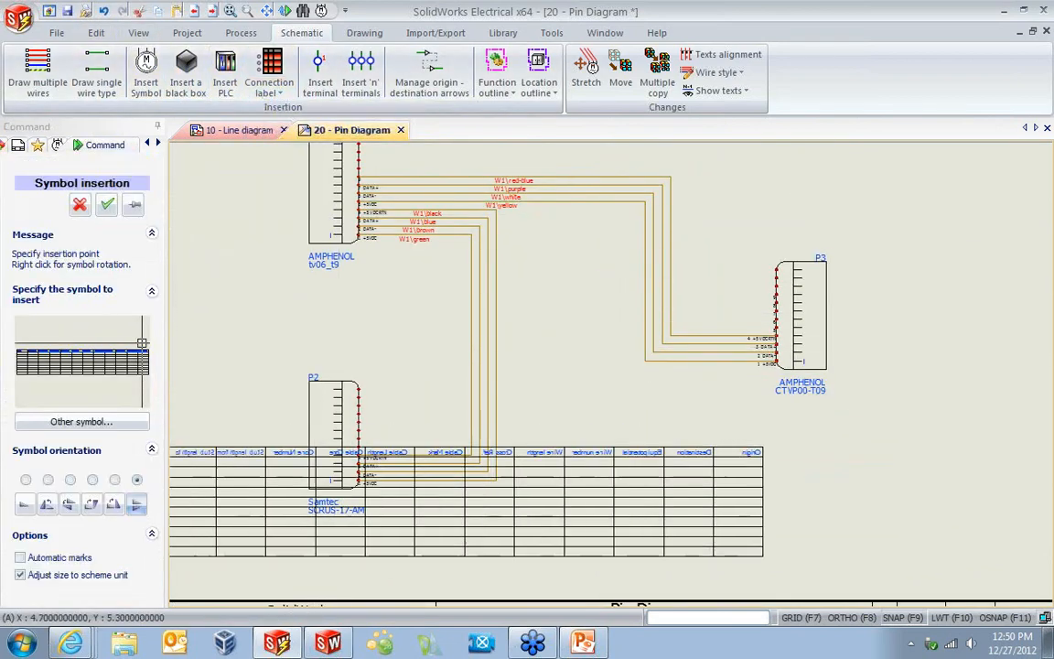
{"action": "left_click", "coordinate": [25, 505]}
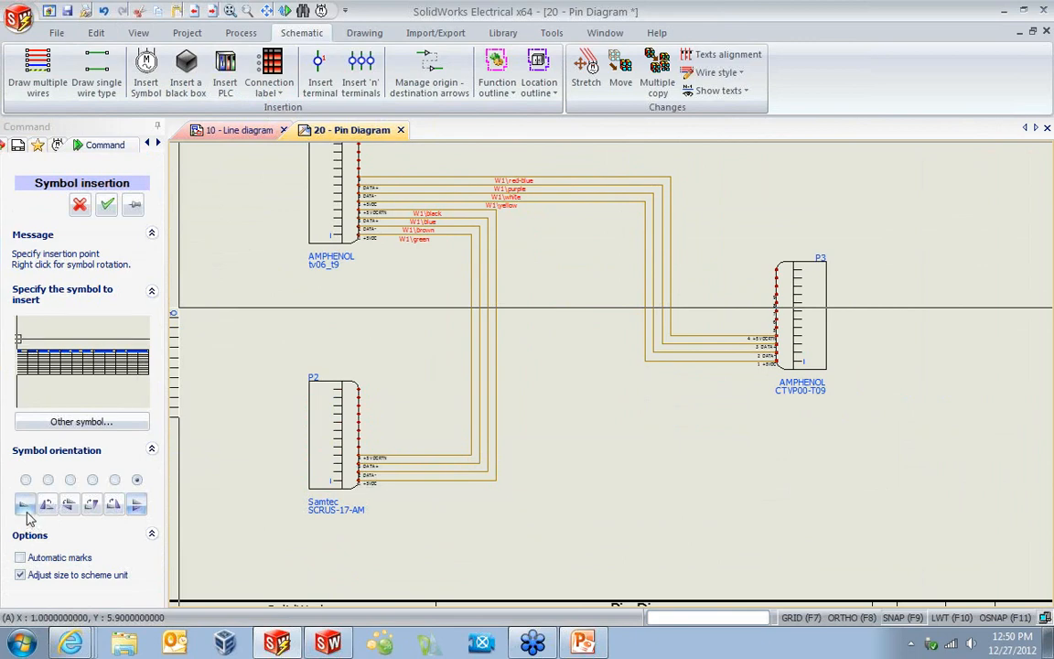
{"action": "middle_click_drag", "start_coordinate": [816, 429], "coordinate": [557, 418]}
{"action": "middle_click_drag", "start_coordinate": [522, 161], "coordinate": [557, 302]}
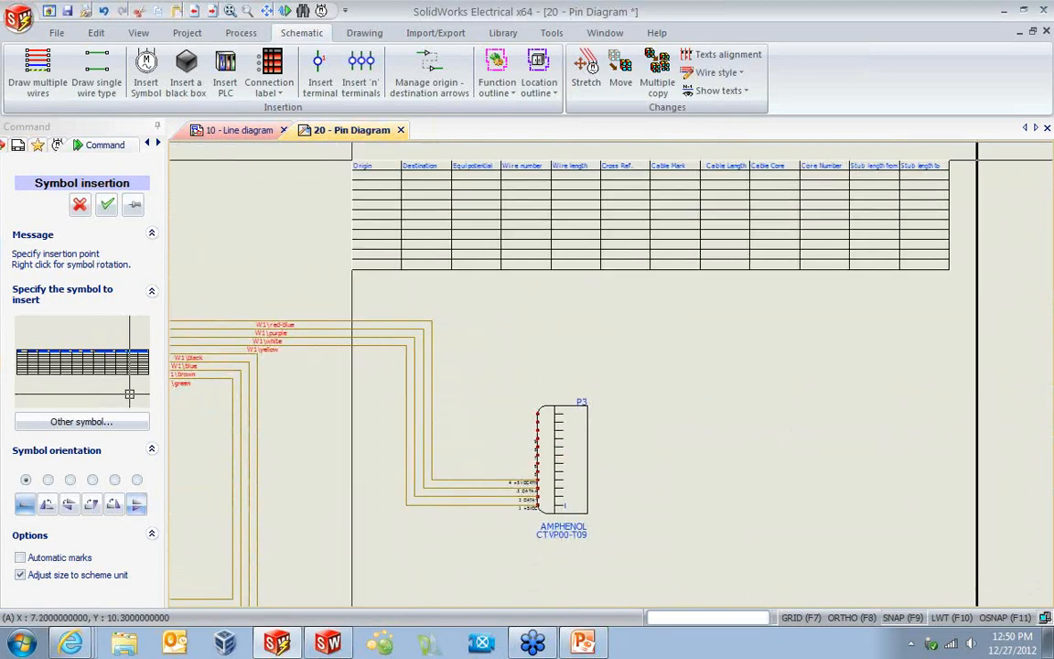
{"action": "left_click", "coordinate": [352, 161]}
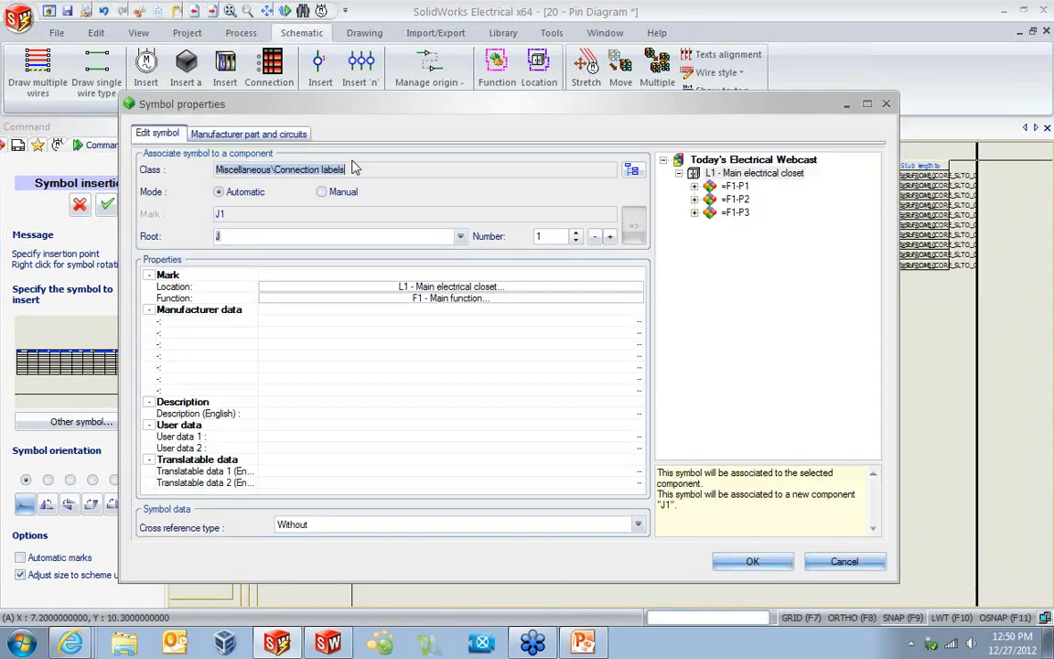
Associate the connection label table with the existing component =F1-P3 and accept its symbol properties.
{"action": "left_click_drag", "start_coordinate": [679, 117], "coordinate": [610, 175]}
{"action": "left_click", "coordinate": [665, 271]}
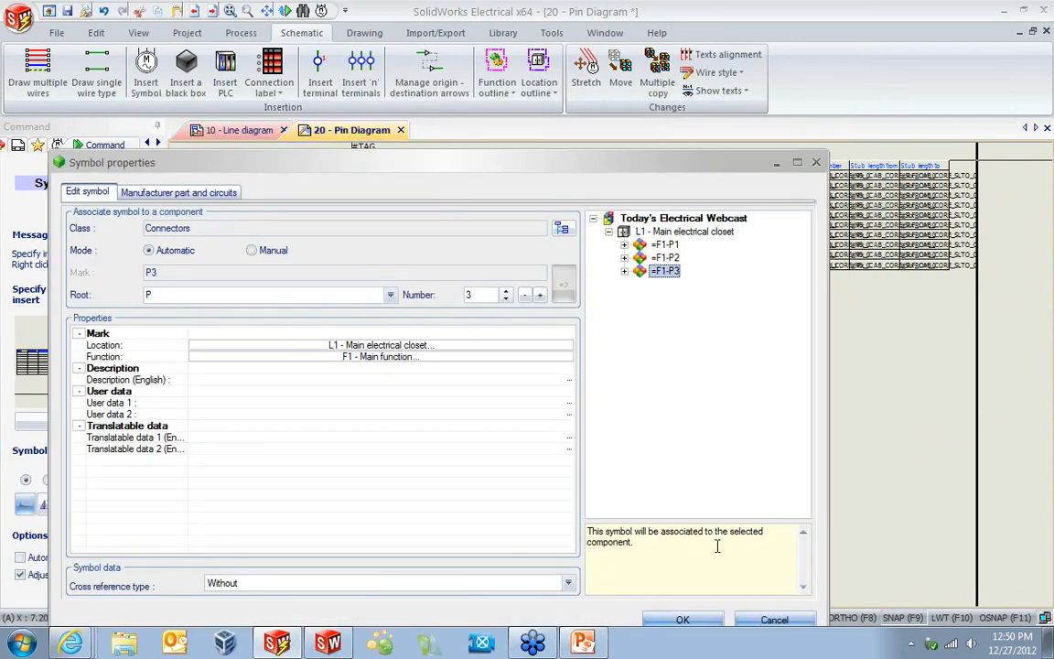
{"action": "left_click", "coordinate": [701, 621]}
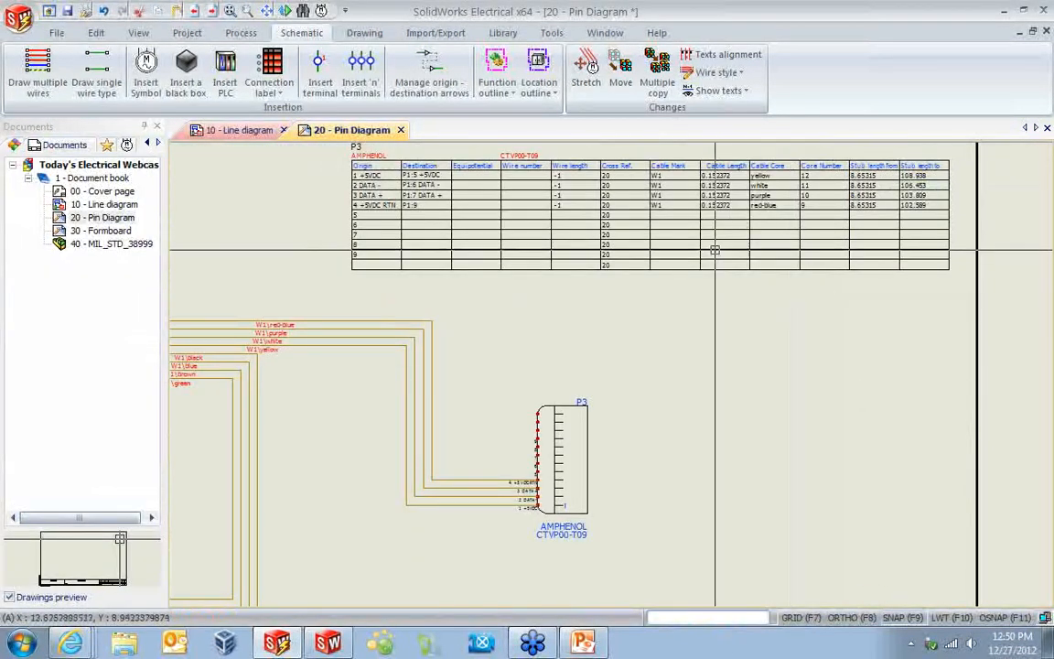
Examine the P3 connection table's origin, destination, cable, core and stub length columns.
{"action": "scroll", "coordinate": [715, 249], "scroll_direction": "up", "scroll_amount": 2}
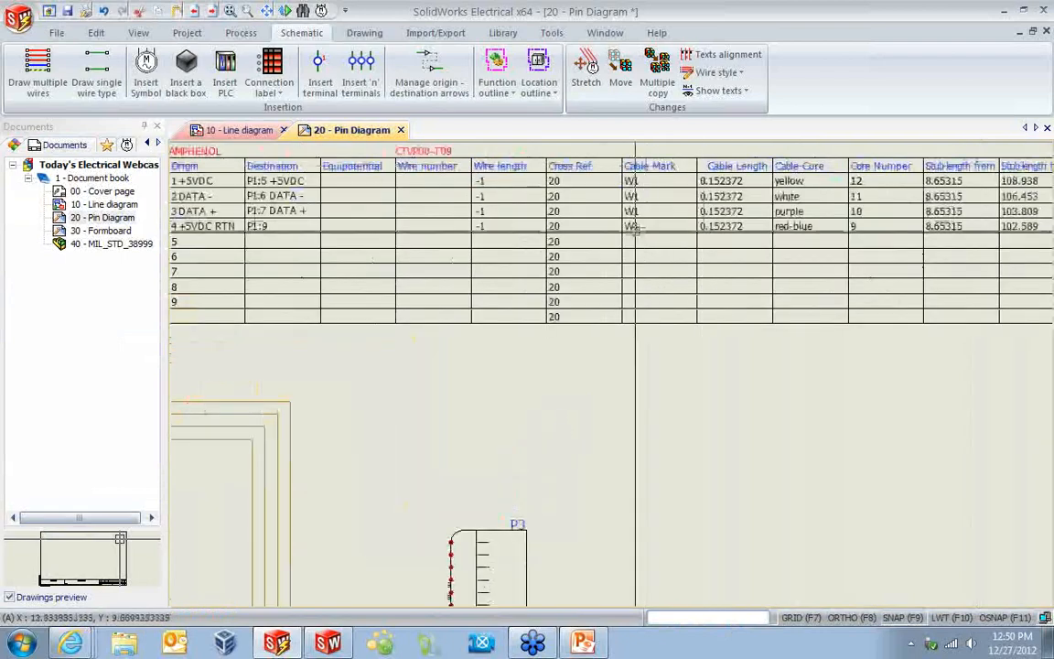
{"action": "middle_click_drag", "start_coordinate": [634, 227], "coordinate": [691, 351]}
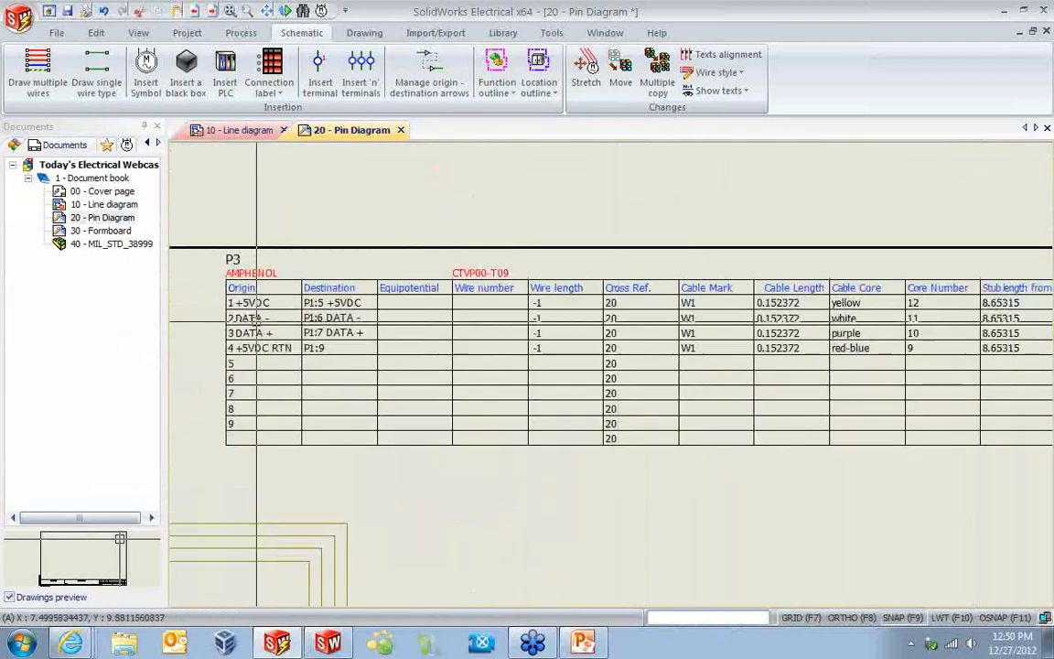
{"action": "middle_click_drag", "start_coordinate": [745, 329], "coordinate": [555, 305]}
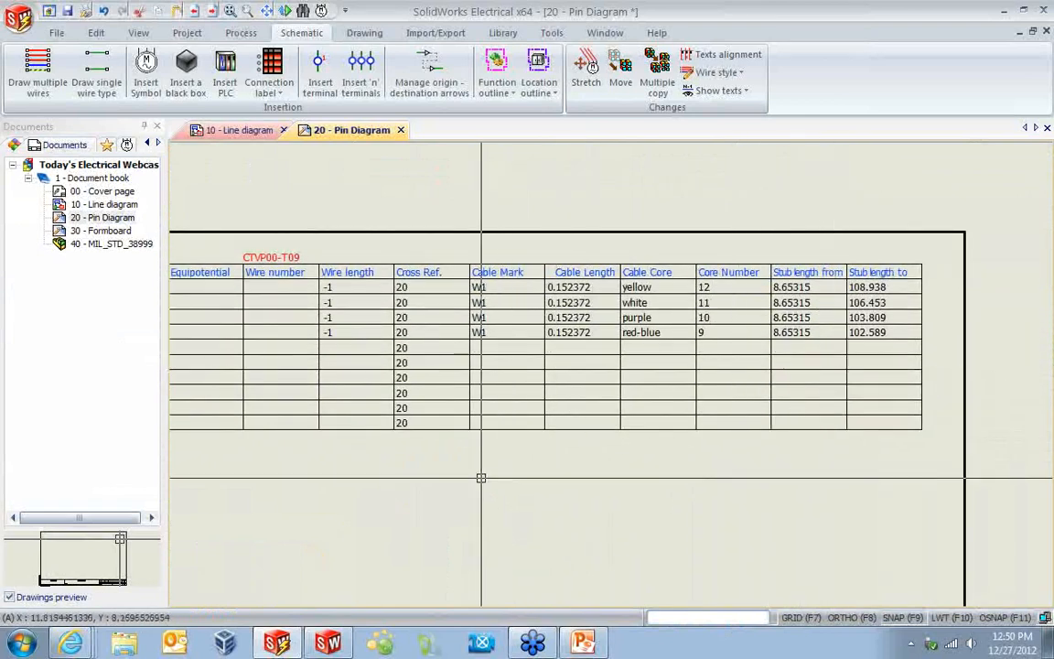
{"action": "middle_click_drag", "start_coordinate": [481, 478], "coordinate": [831, 414]}
{"action": "scroll", "coordinate": [831, 415], "scroll_direction": "down", "scroll_amount": 3}
{"action": "middle_click_drag", "start_coordinate": [780, 470], "coordinate": [648, 384]}
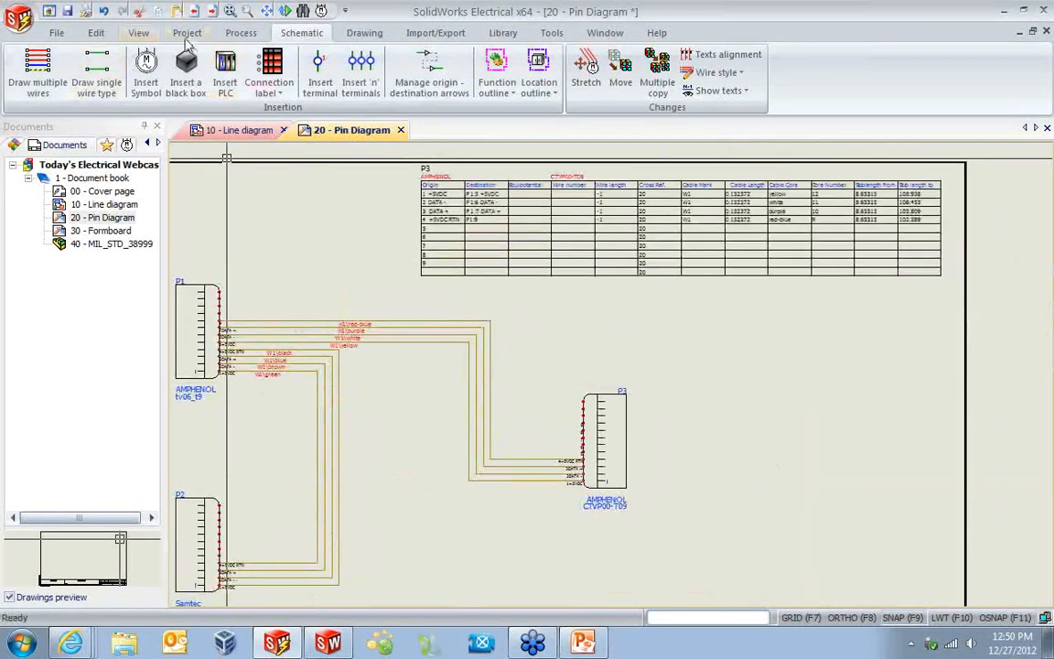
Insert a 6-point connection label beside connector P3 and associate it with component =F1-P3.
{"action": "left_click", "coordinate": [263, 85]}
{"action": "left_click", "coordinate": [106, 422]}
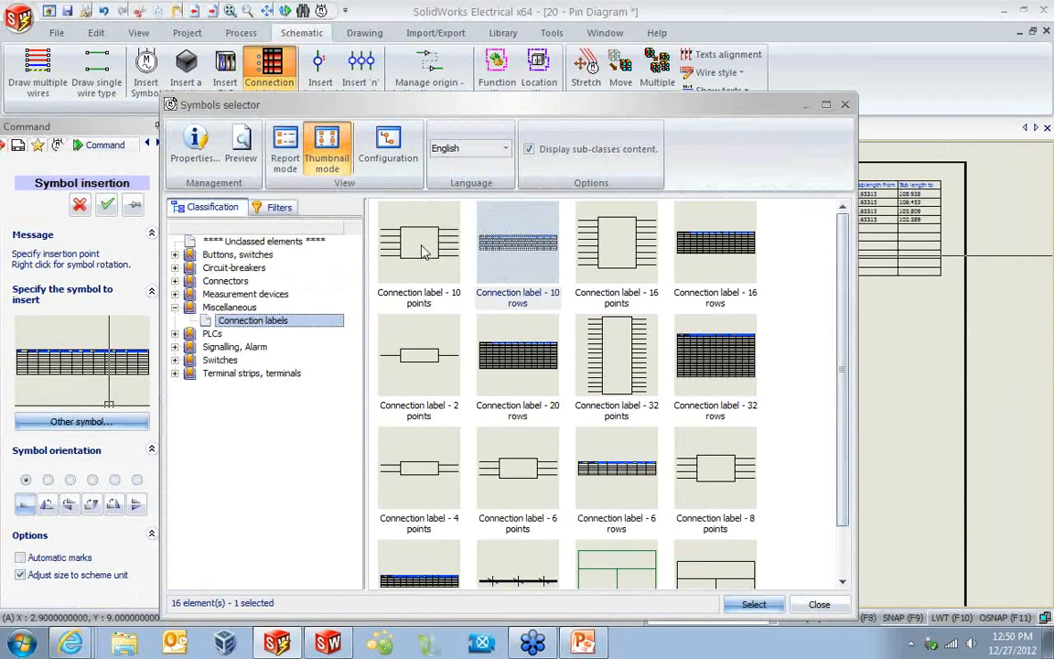
{"action": "left_click", "coordinate": [531, 468]}
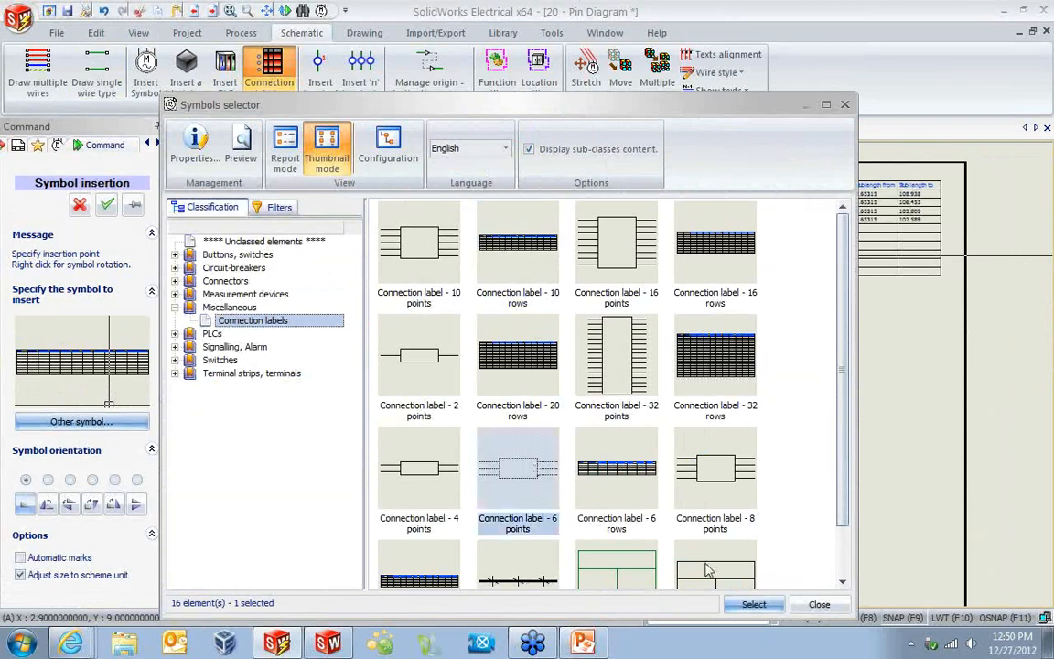
{"action": "left_click", "coordinate": [754, 604]}
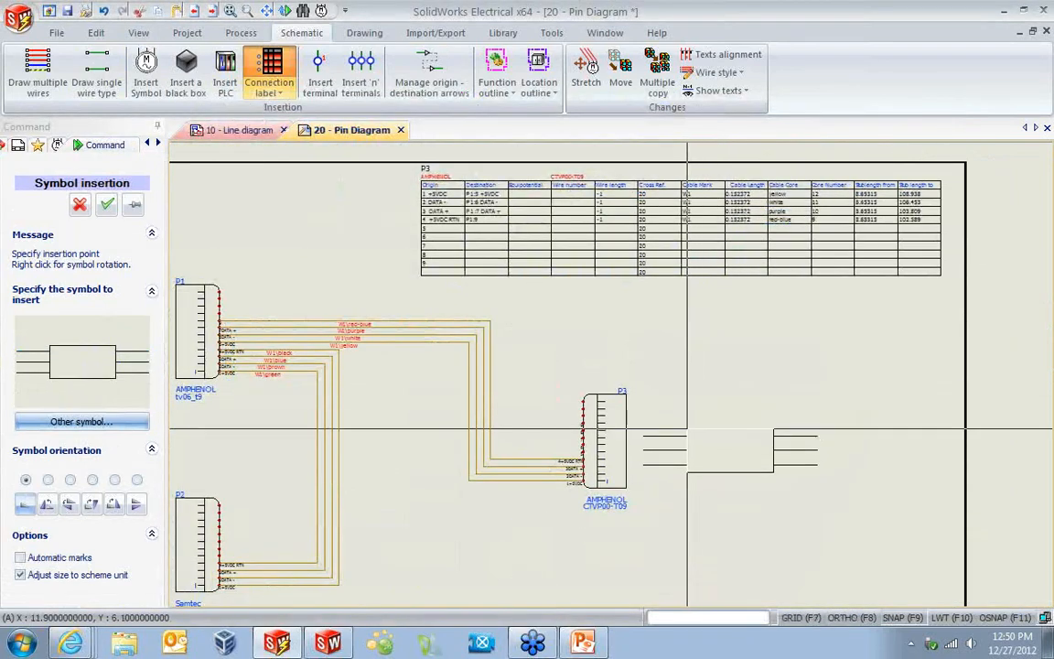
{"action": "left_click", "coordinate": [693, 428]}
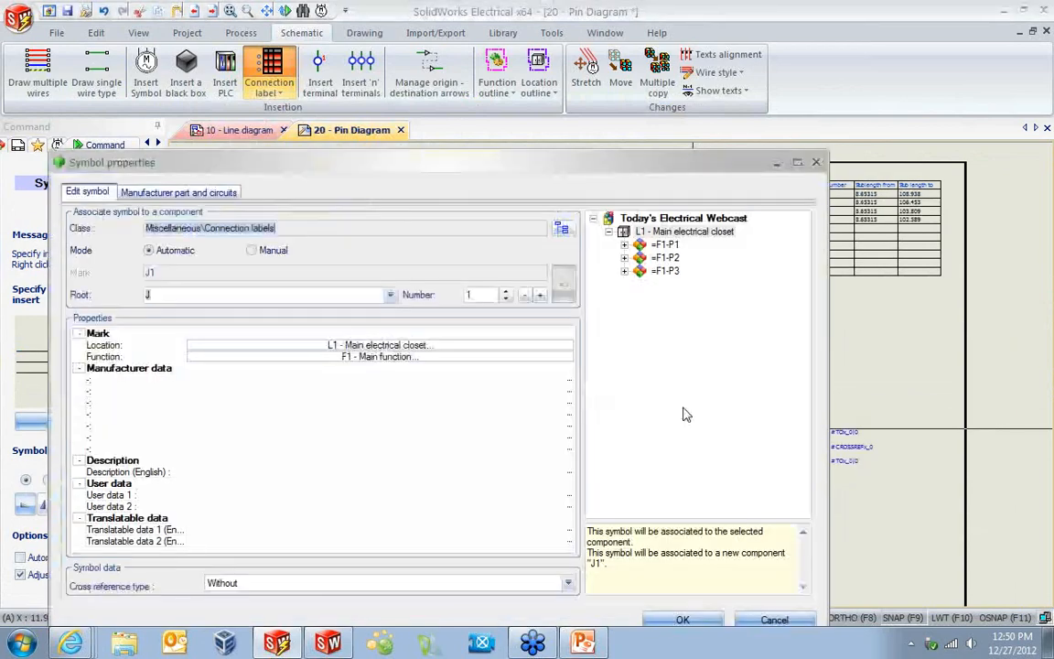
{"action": "left_click", "coordinate": [666, 271]}
{"action": "left_click", "coordinate": [682, 619]}
Examine the P3 connection label's pins and destinations, and review the complete pin diagram sheet.
{"action": "scroll", "coordinate": [700, 457], "scroll_direction": "up", "scroll_amount": 4}
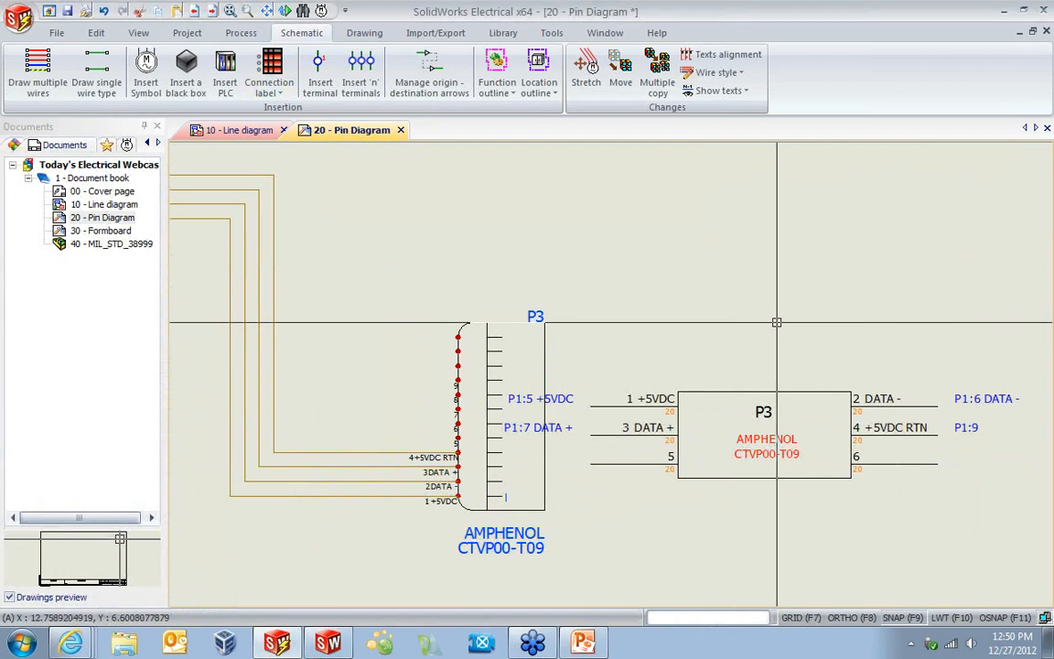
{"action": "scroll", "coordinate": [464, 263], "scroll_direction": "down", "scroll_amount": 3}
{"action": "middle_click_drag", "start_coordinate": [423, 265], "coordinate": [722, 272]}
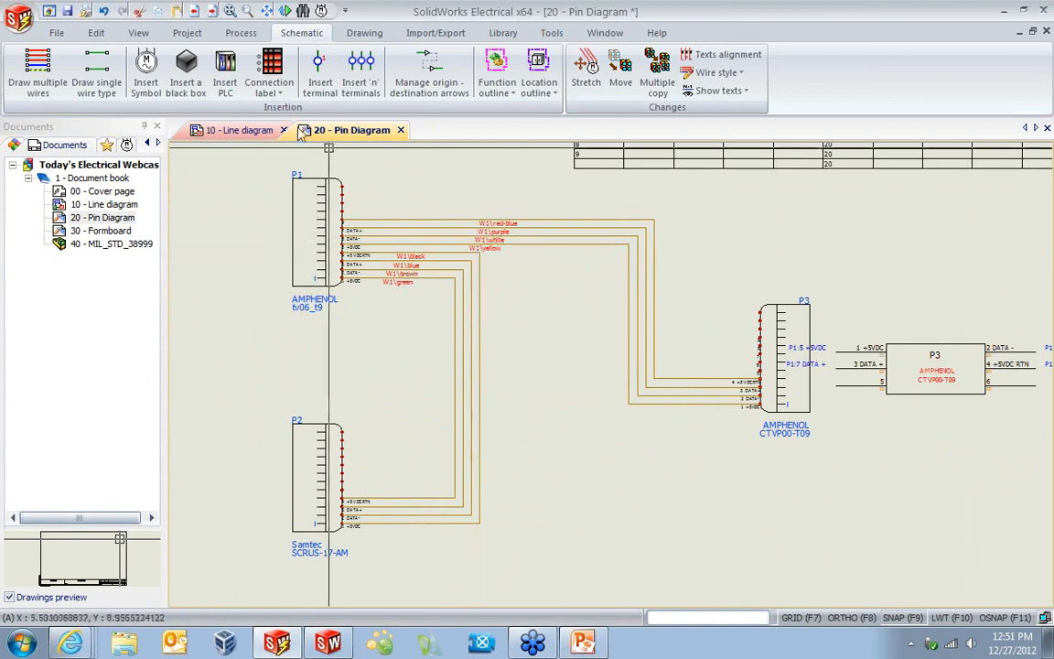
{"action": "scroll", "coordinate": [722, 275], "scroll_direction": "down", "scroll_amount": 5}
{"action": "middle_click_drag", "start_coordinate": [705, 348], "coordinate": [543, 351]}
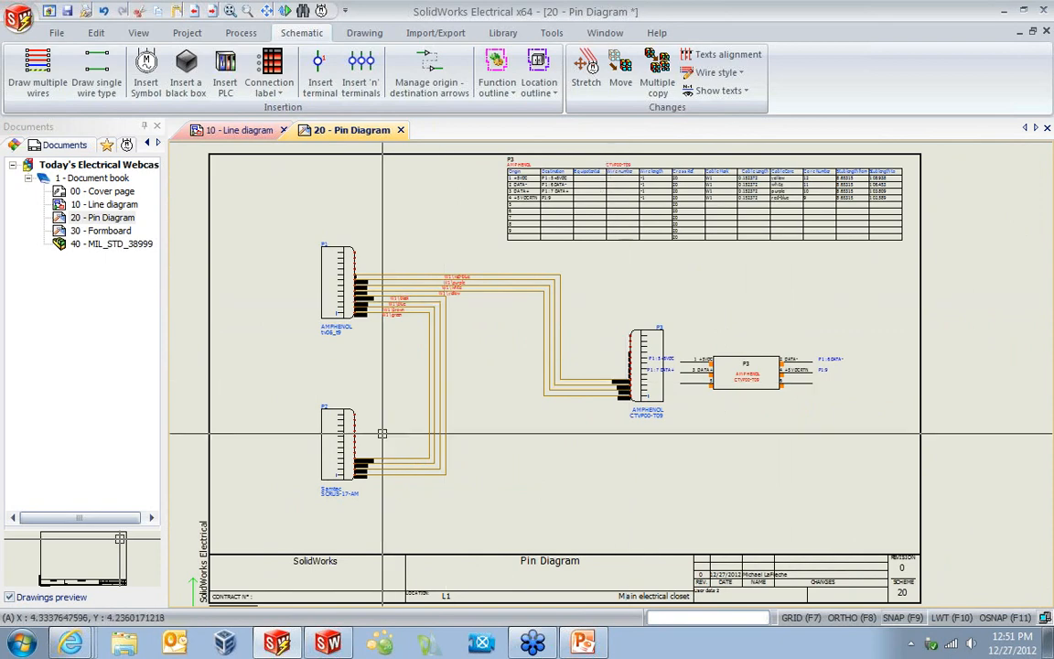
Switch to the CAPINCtv YouTube channel in Internet Explorer and open its SolidWorks Electrical playlist.
{"action": "left_click", "coordinate": [68, 646]}
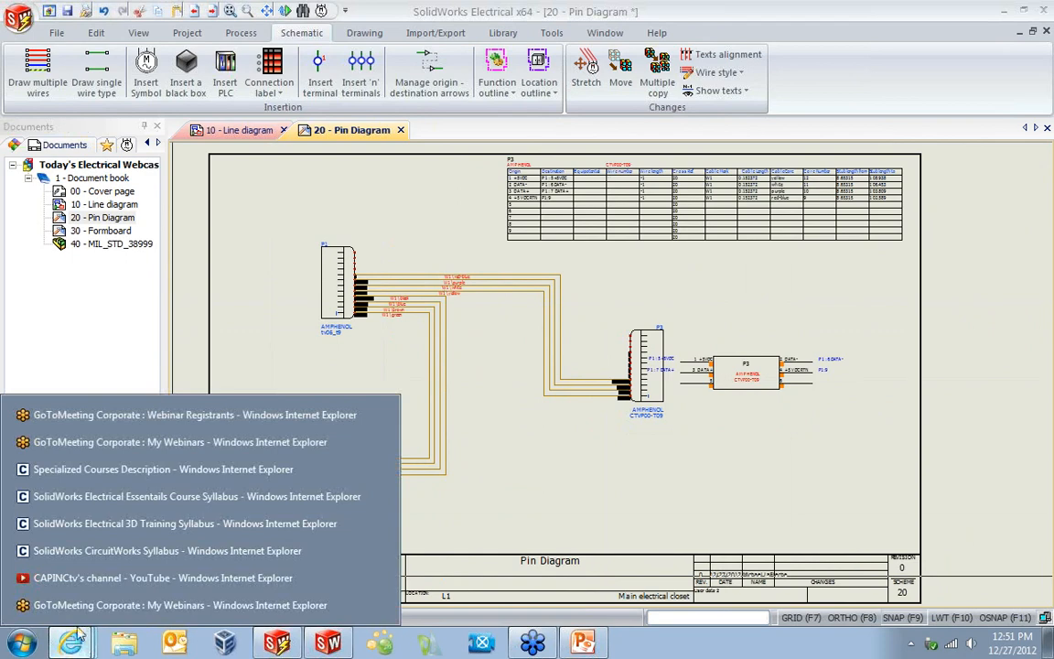
{"action": "left_click", "coordinate": [162, 577]}
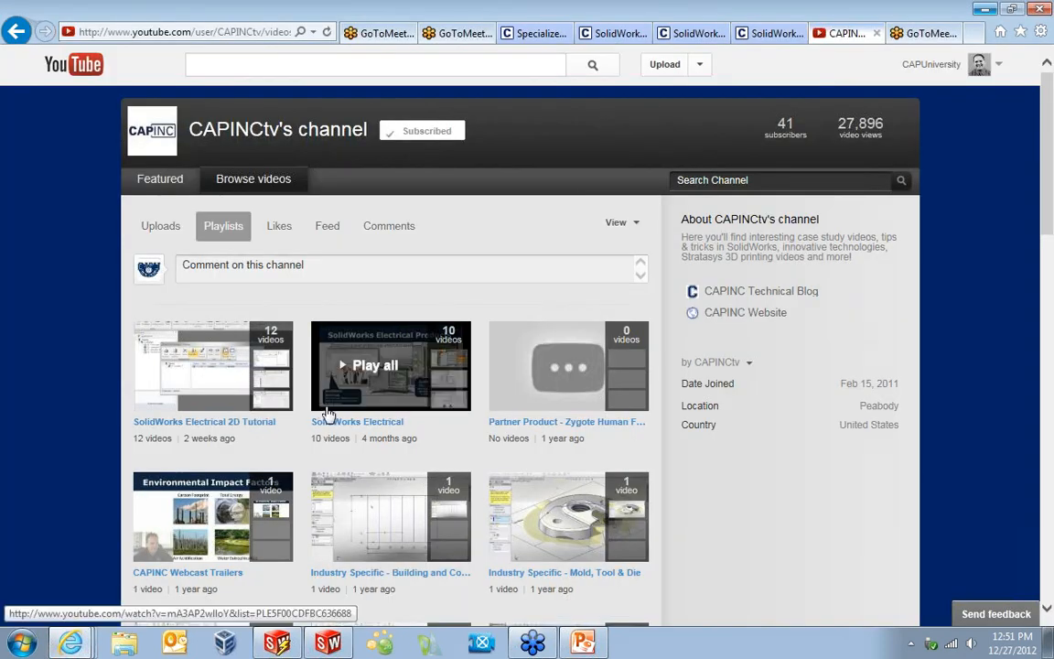
{"action": "left_click", "coordinate": [329, 417]}
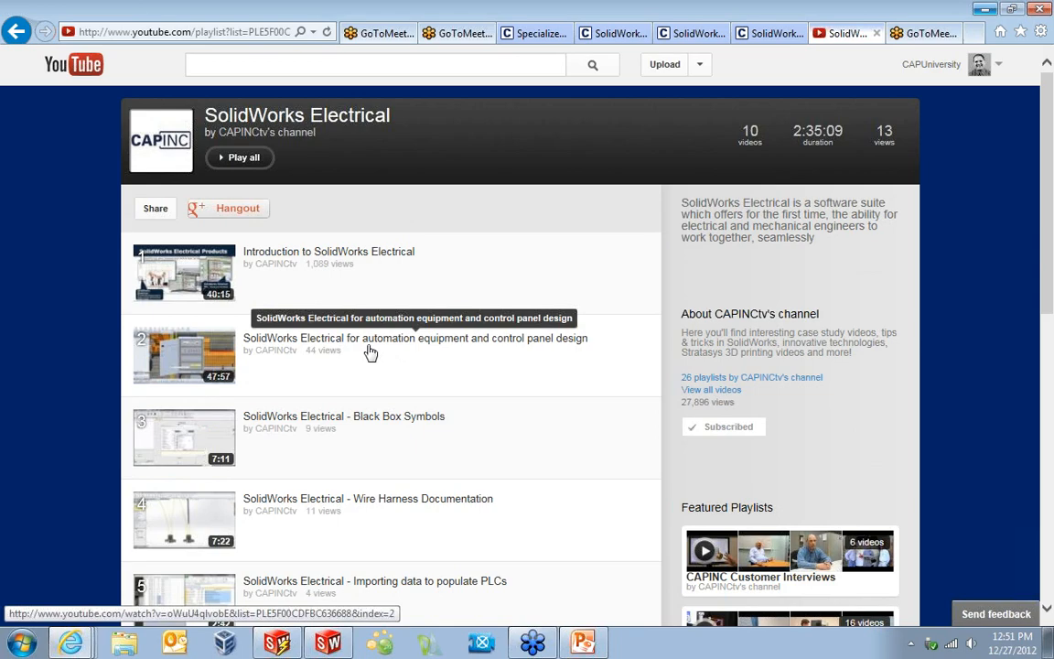
Look through the videos listed in the SolidWorks Electrical playlist.
{"action": "scroll", "coordinate": [369, 431], "scroll_direction": "down", "scroll_amount": 3}
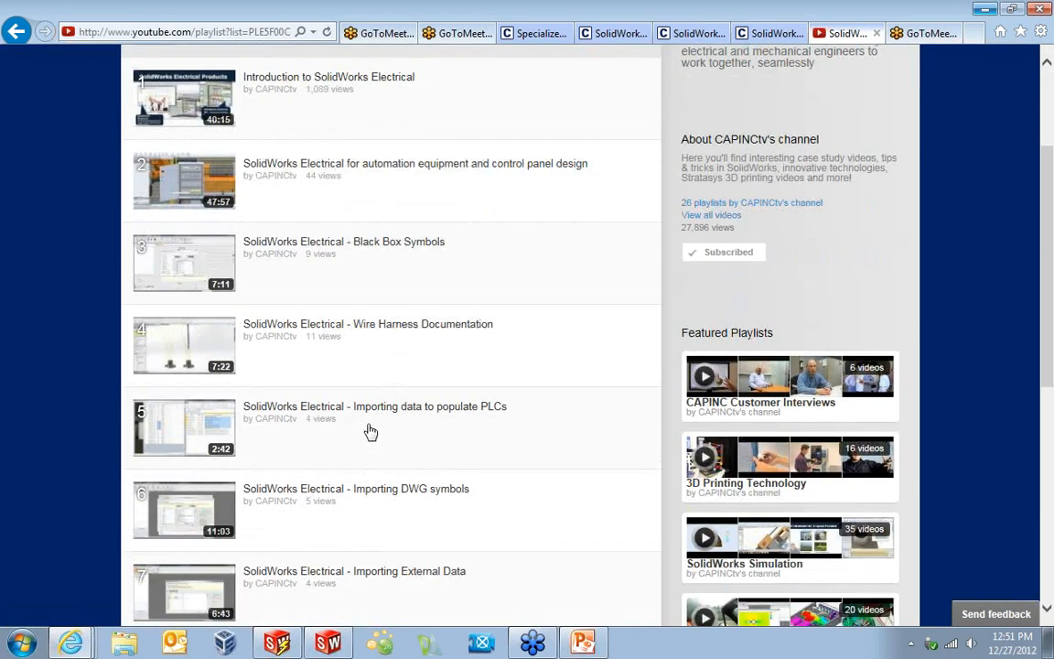
{"action": "scroll", "coordinate": [370, 432], "scroll_direction": "down", "scroll_amount": 4}
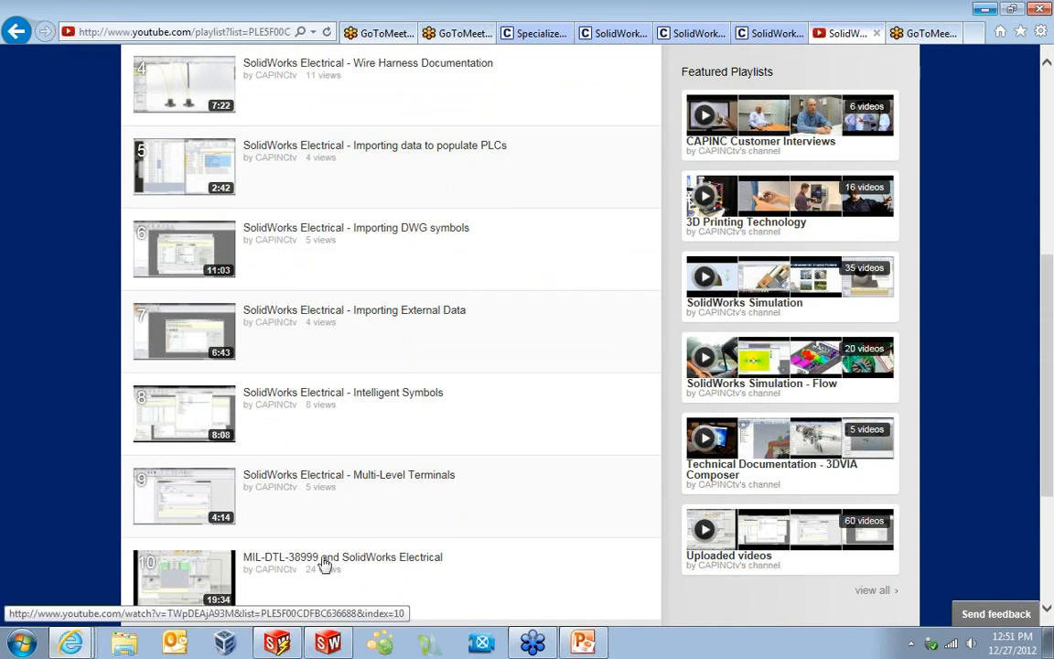
{"action": "scroll", "coordinate": [332, 565], "scroll_direction": "up", "scroll_amount": 4}
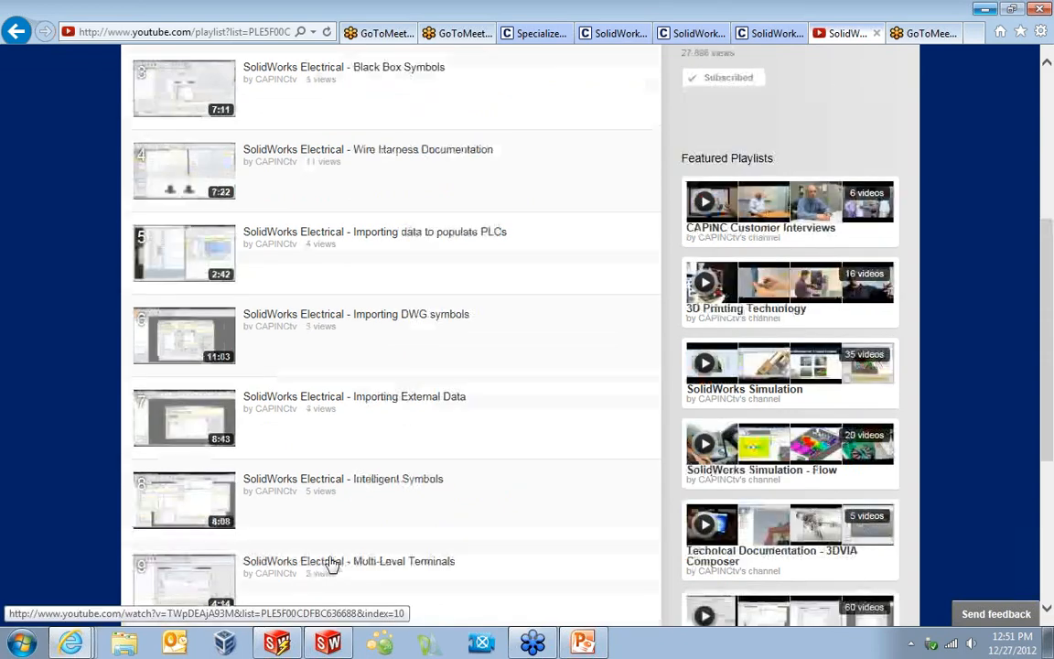
{"action": "scroll", "coordinate": [331, 566], "scroll_direction": "up", "scroll_amount": 1}
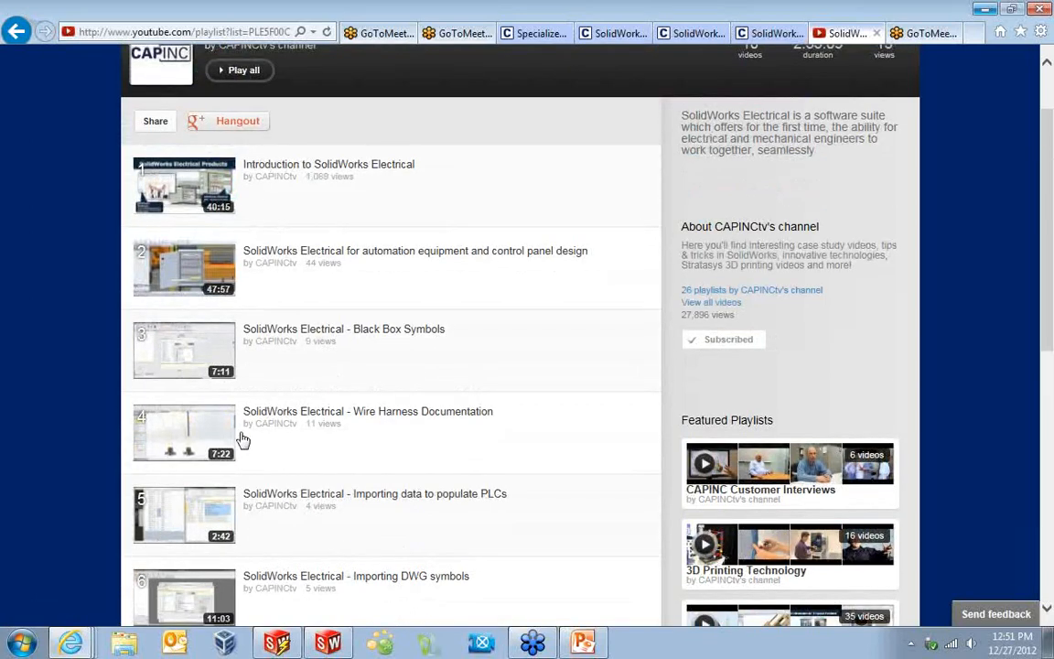
{"action": "scroll", "coordinate": [243, 441], "scroll_direction": "up", "scroll_amount": 2}
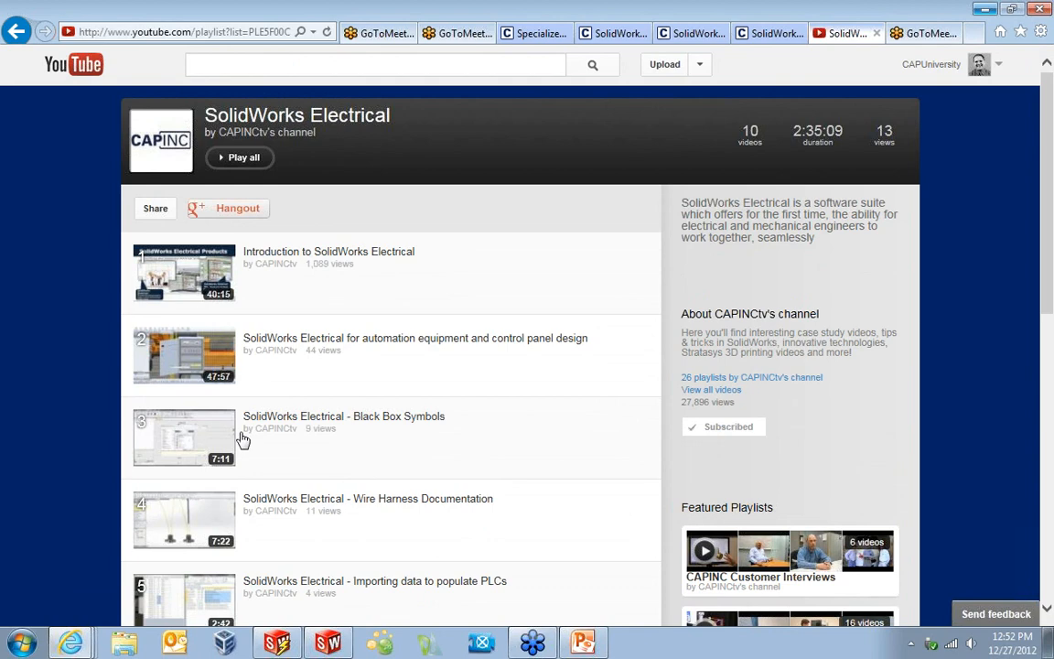
Switch to the CAPINC webcast presentation in PowerPoint and start the slide show from the SolidWorks Electrical Capabilities slide.
{"action": "left_click", "coordinate": [602, 639]}
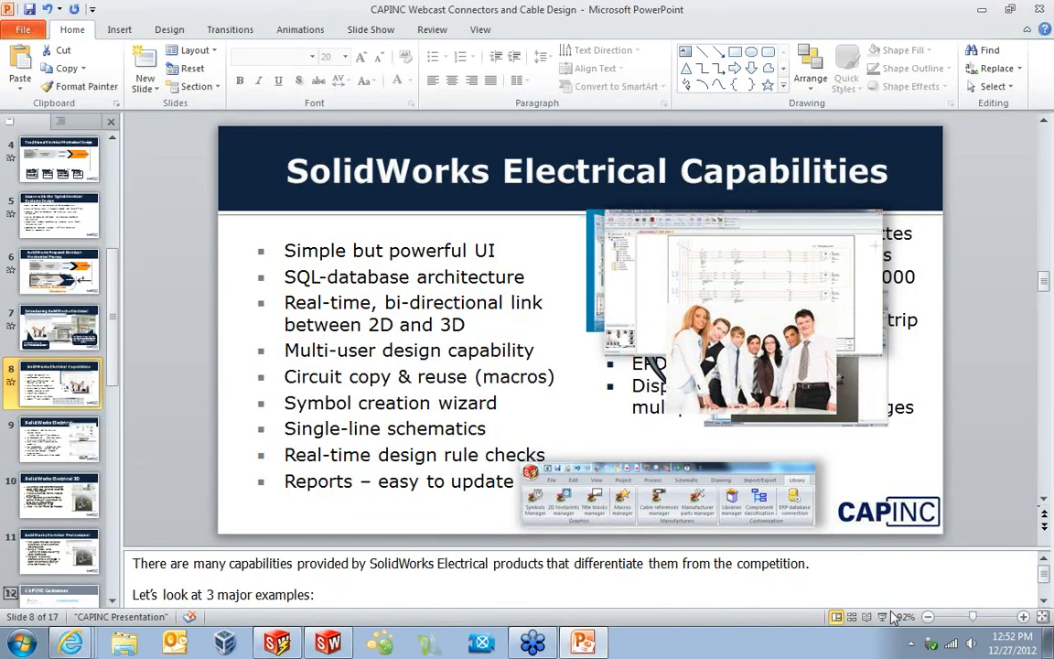
{"action": "left_click", "coordinate": [882, 617]}
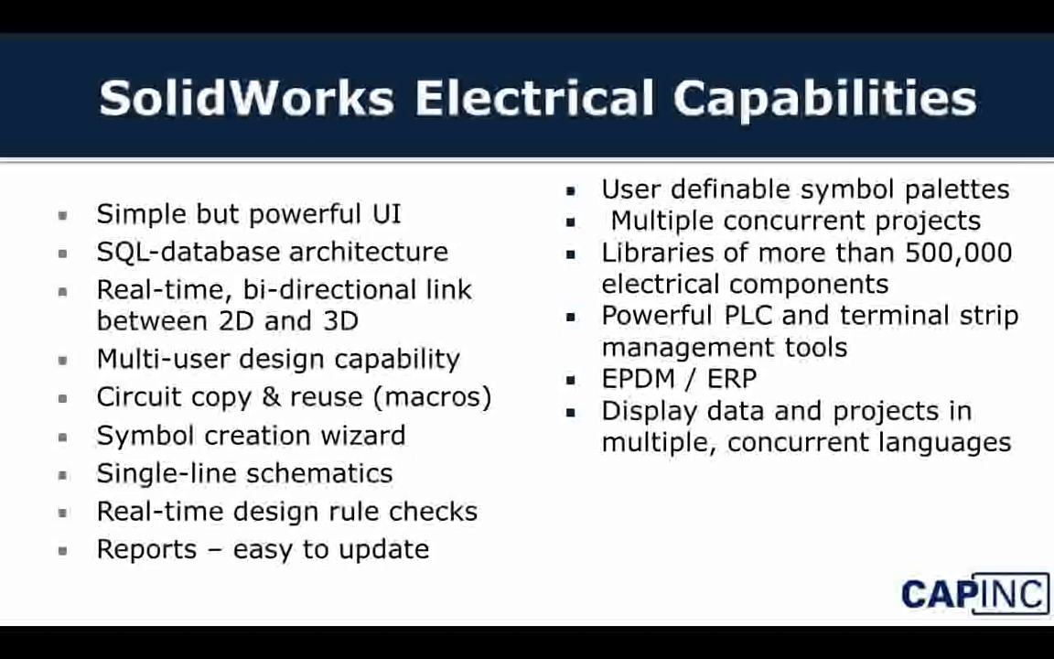